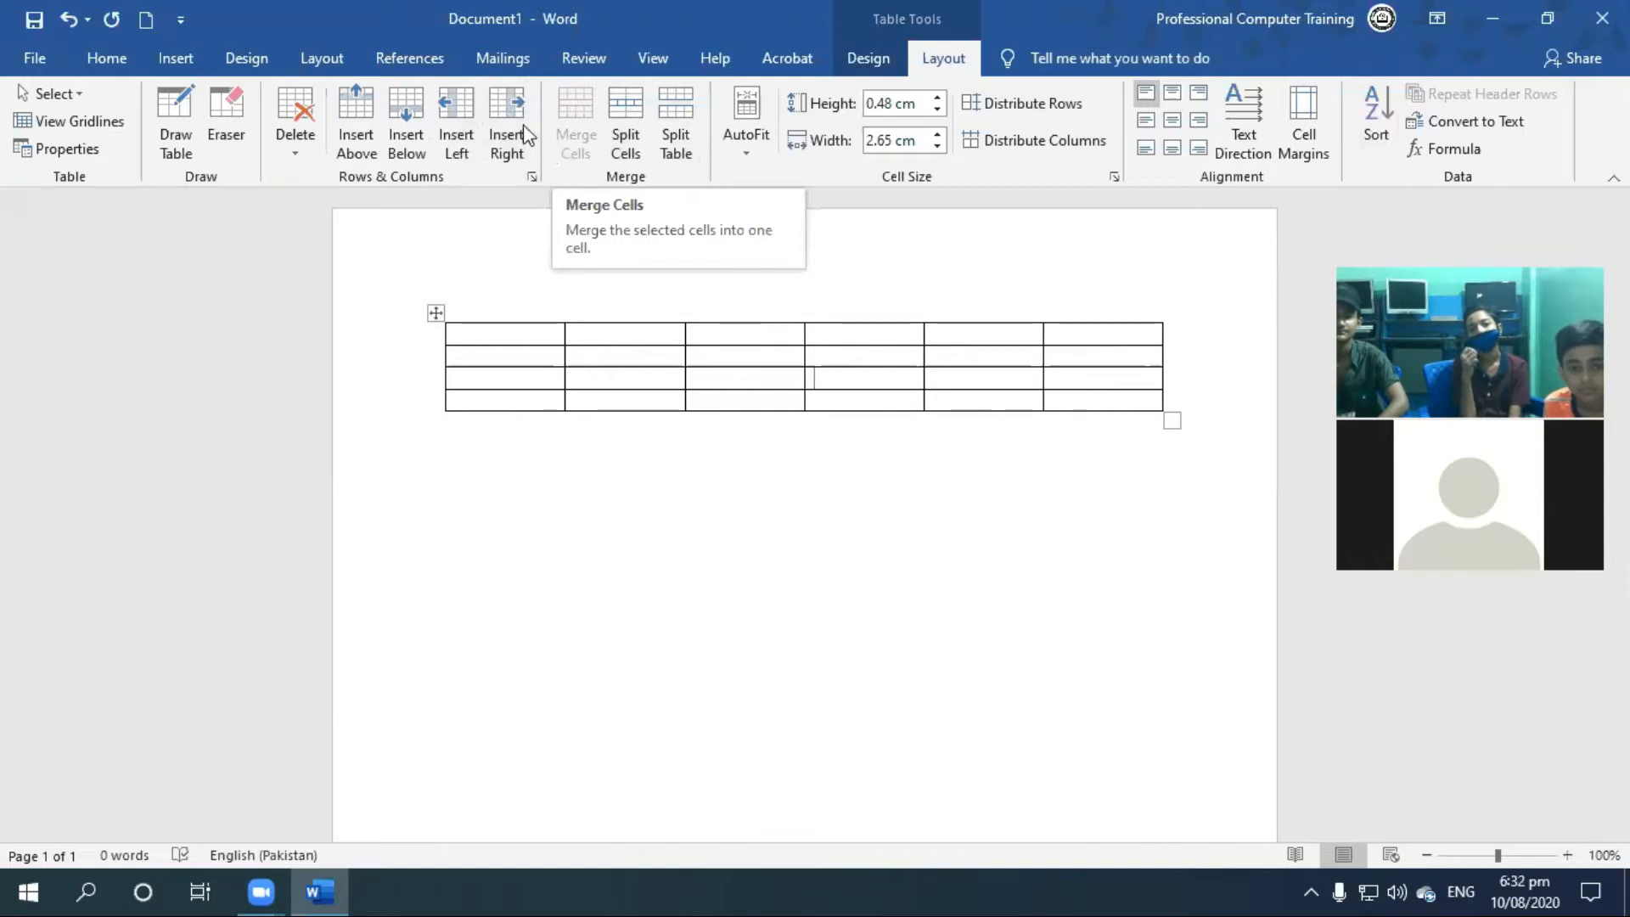
right_click(732, 359)
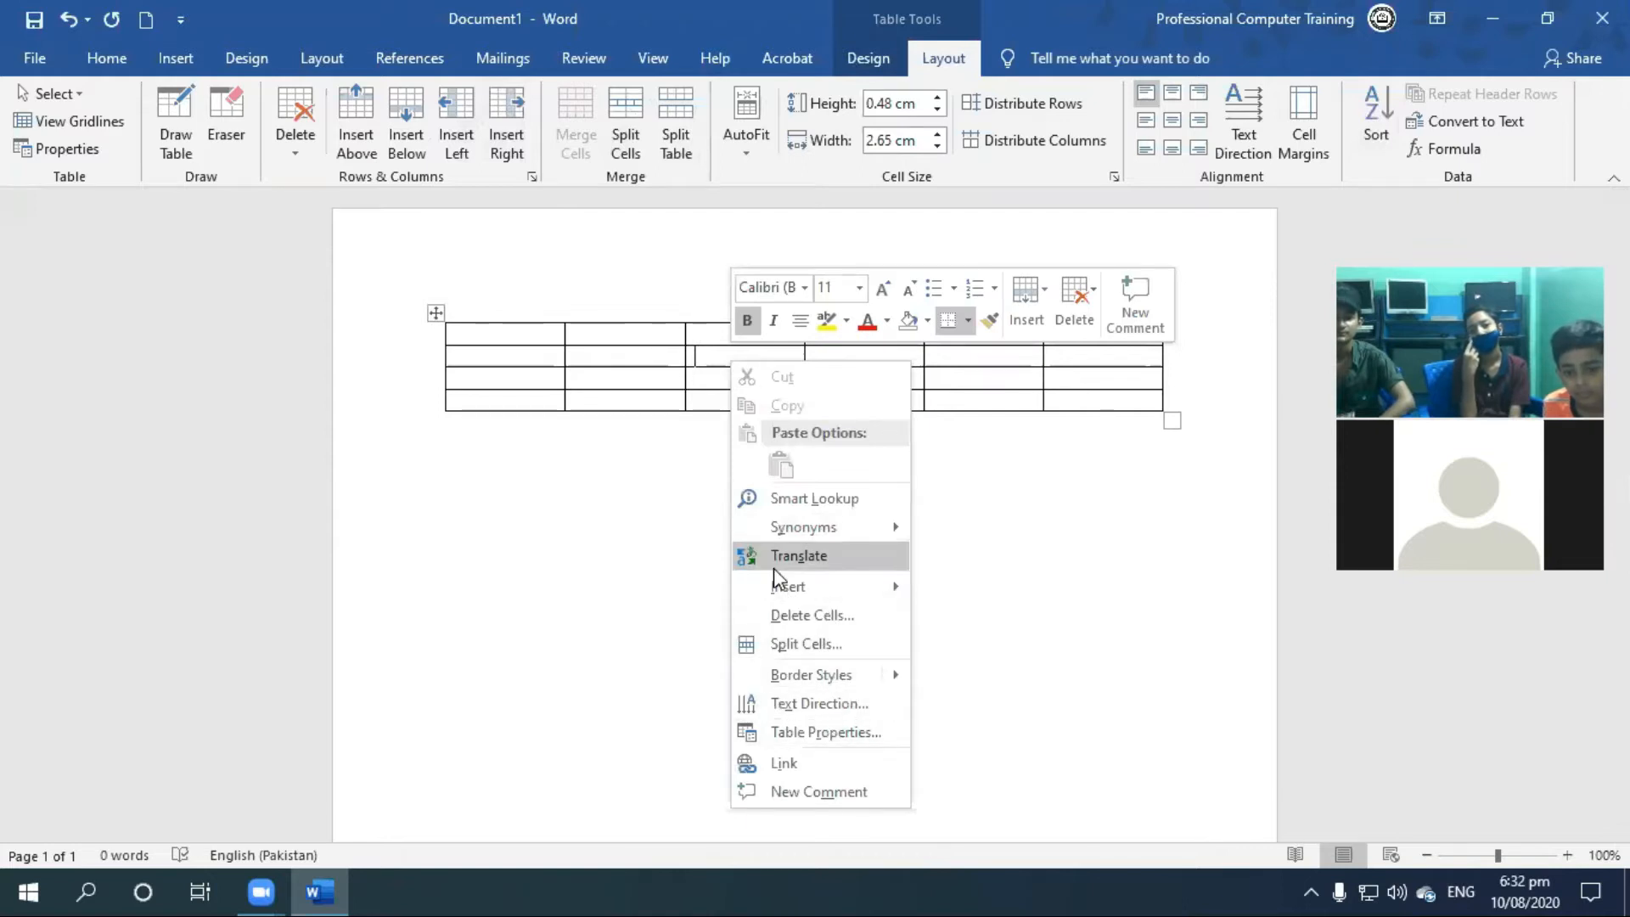
left_click(695, 363)
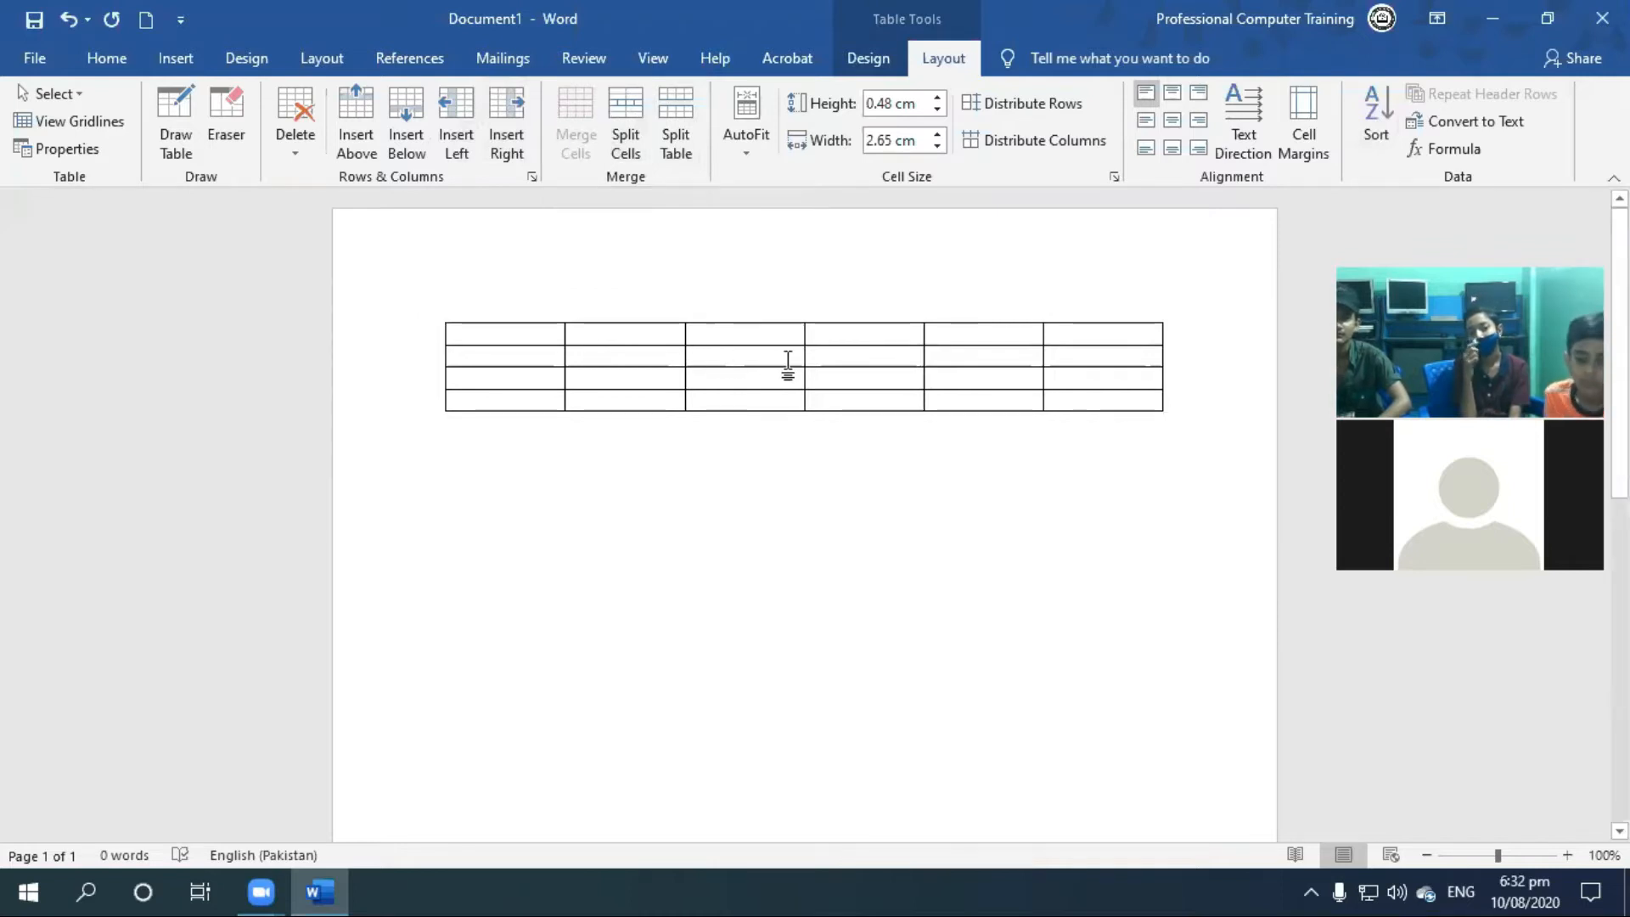
Step: Enter "Time Table" in the table's first cell and merge the whole first row into one cell
left_click(527, 335)
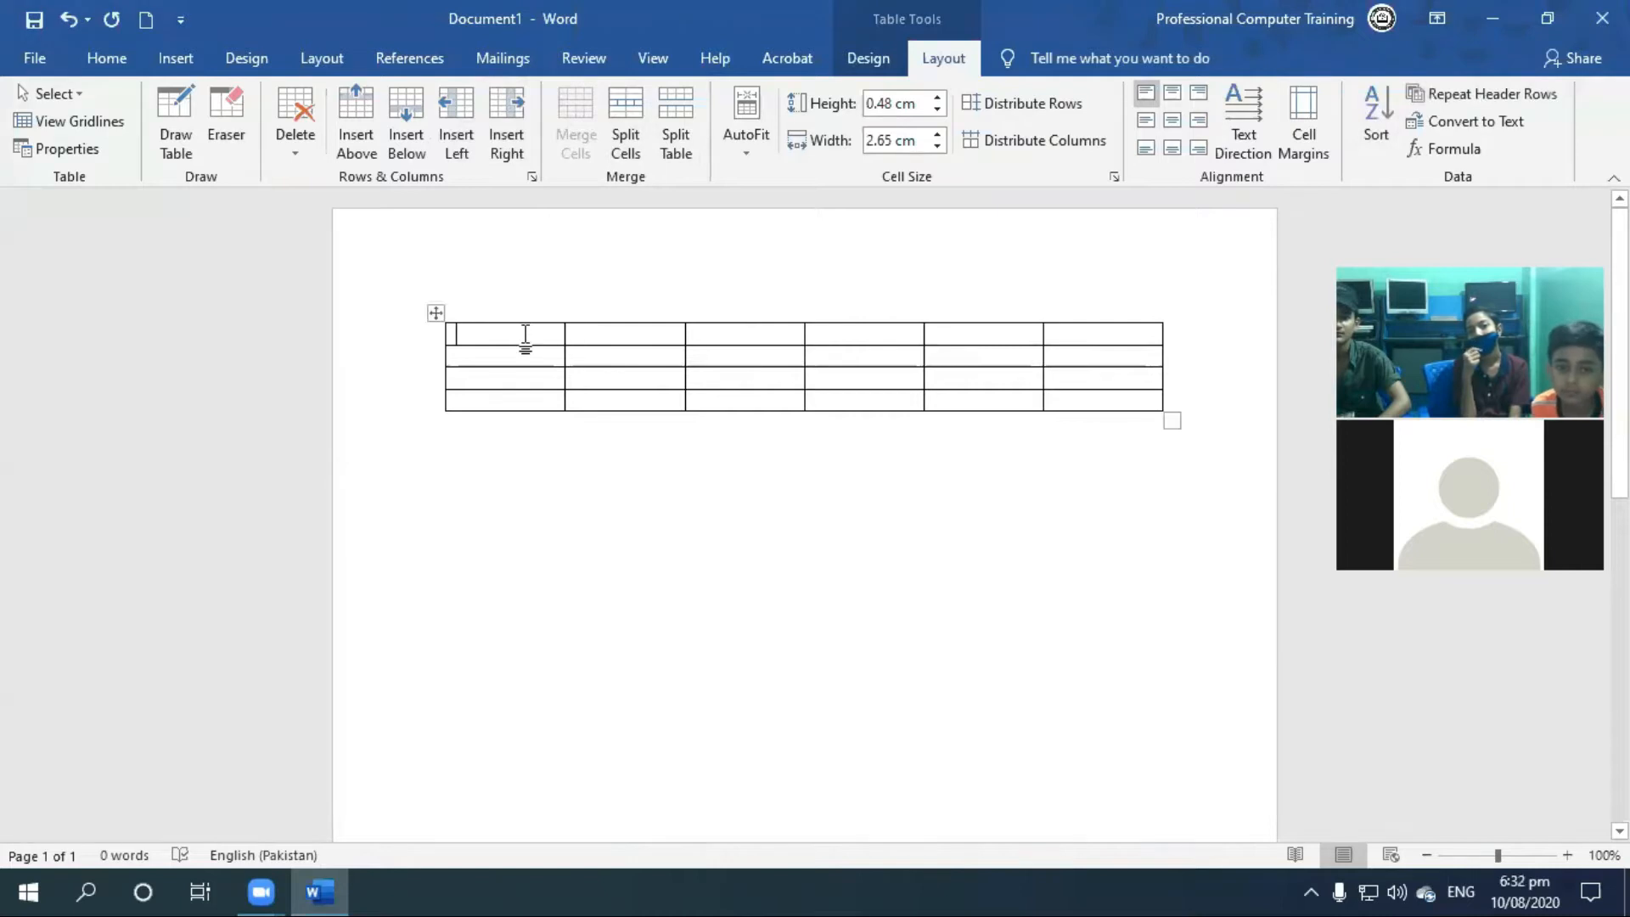
type("Time Table")
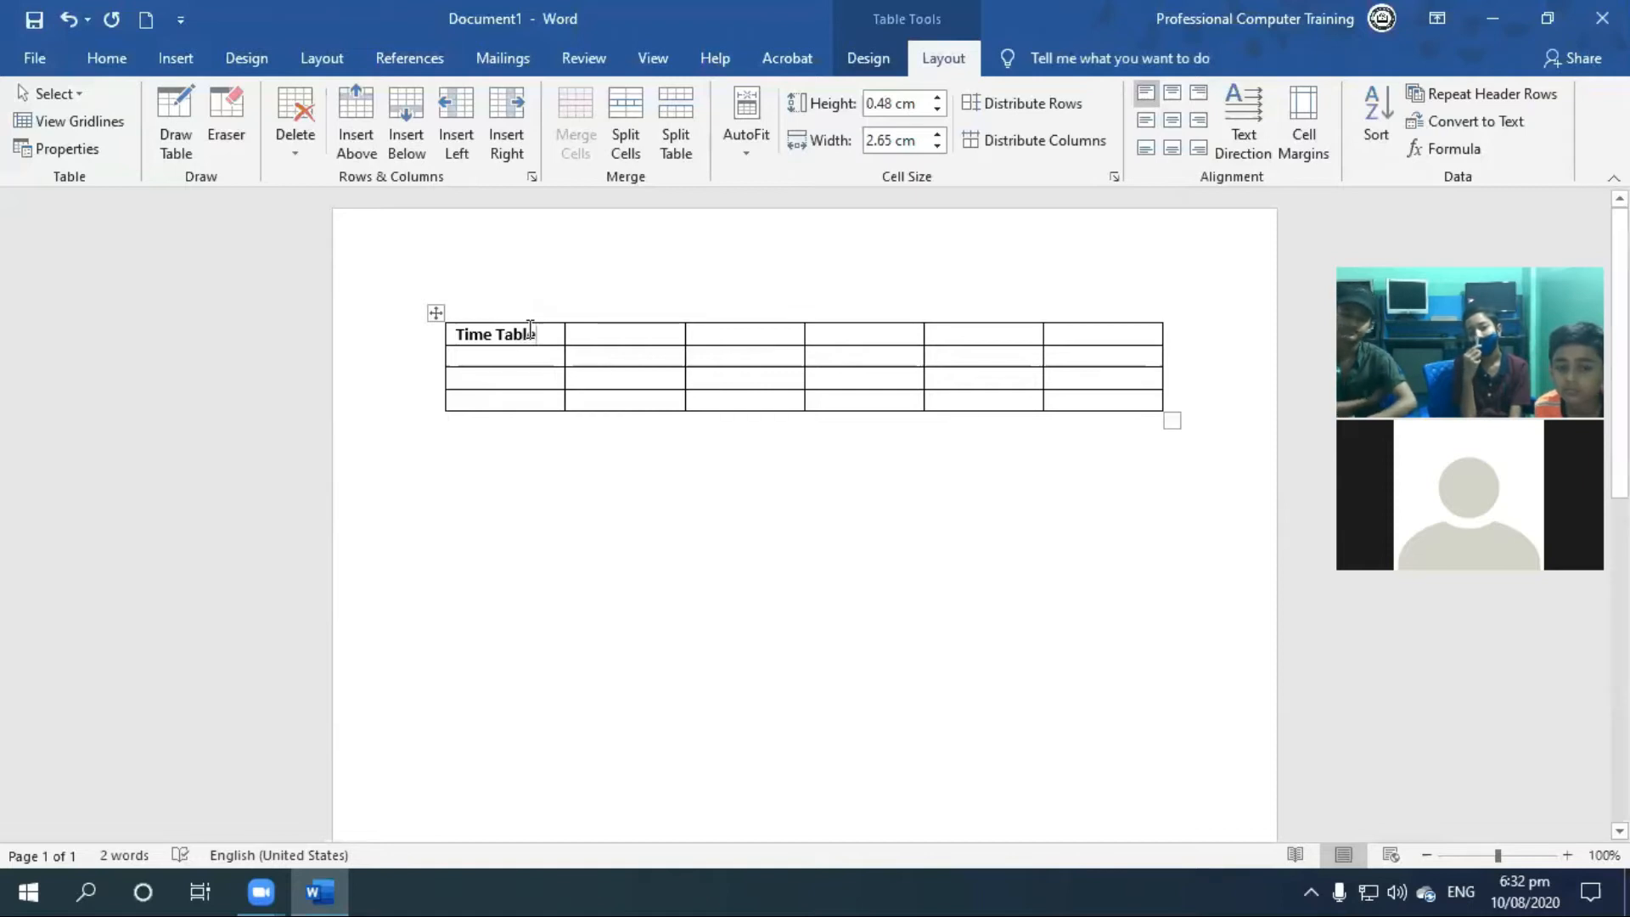
mouse_move(463, 335)
left_mouse_down()
mouse_move(572, 353)
mouse_move(884, 313)
mouse_move(1112, 336)
left_mouse_up()
left_click(1087, 360)
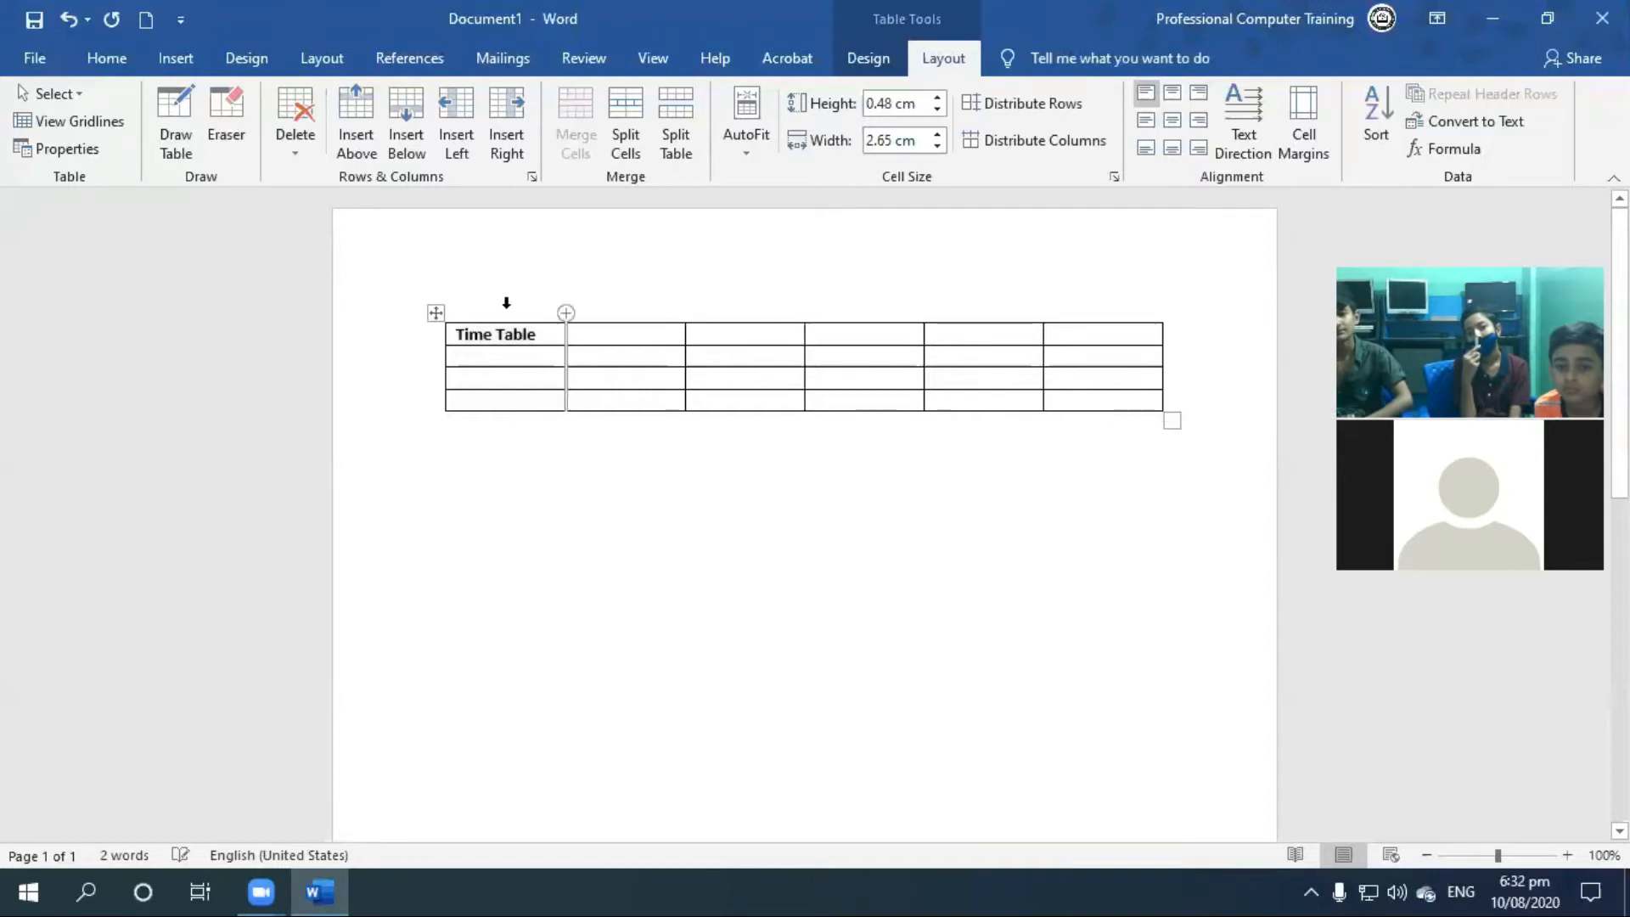
left_click_drag(459, 333, 1077, 314)
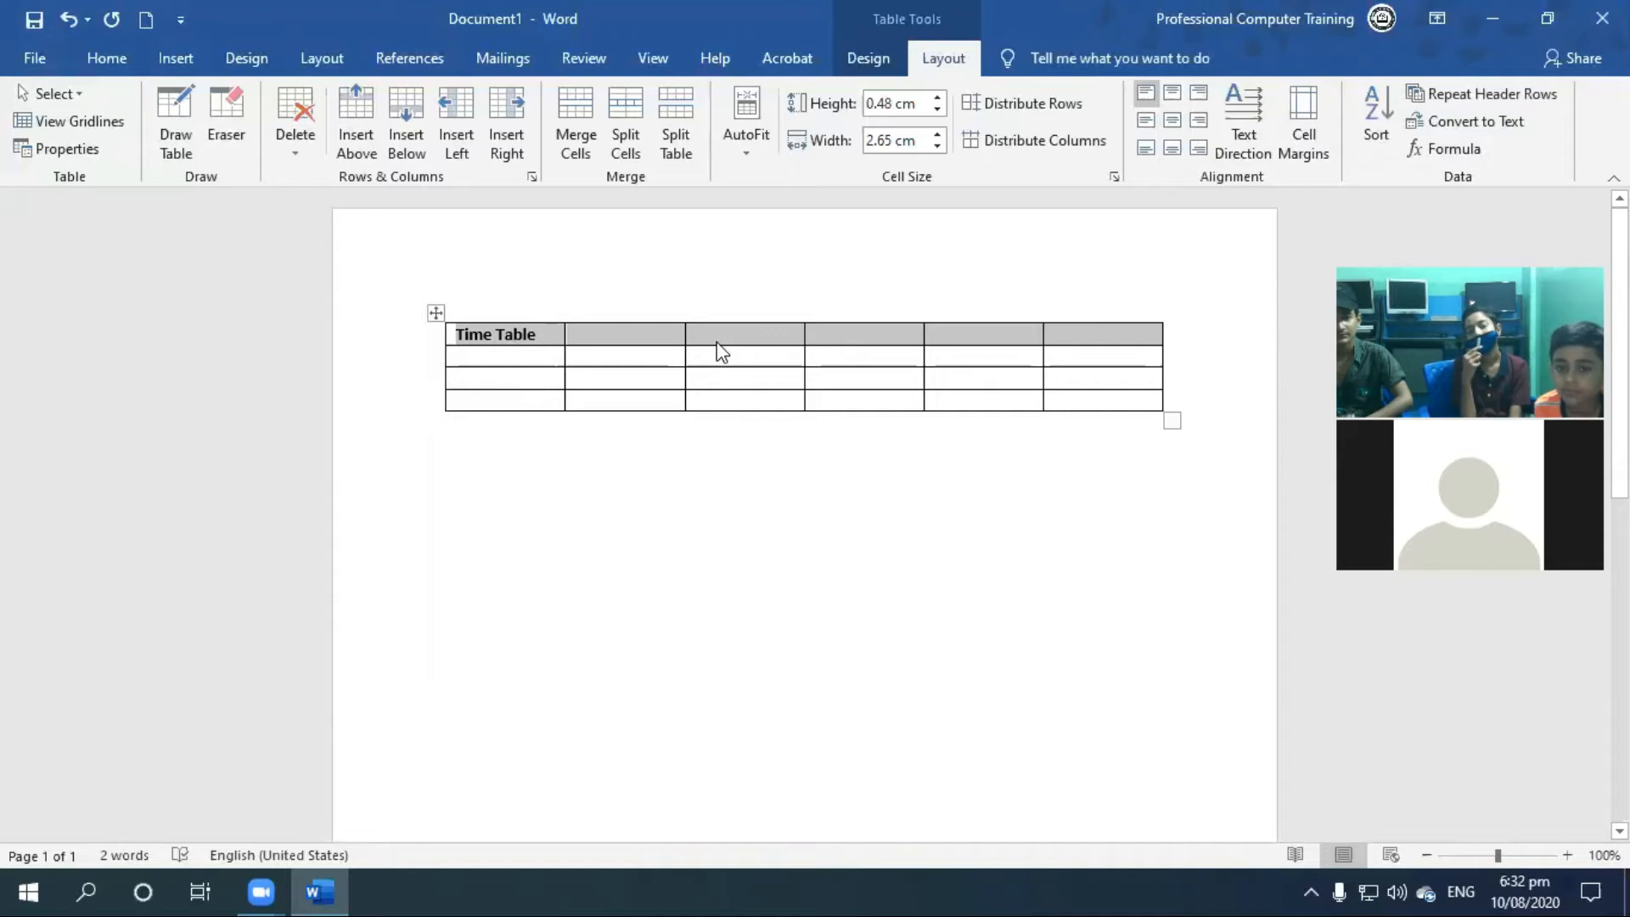
left_click(578, 156)
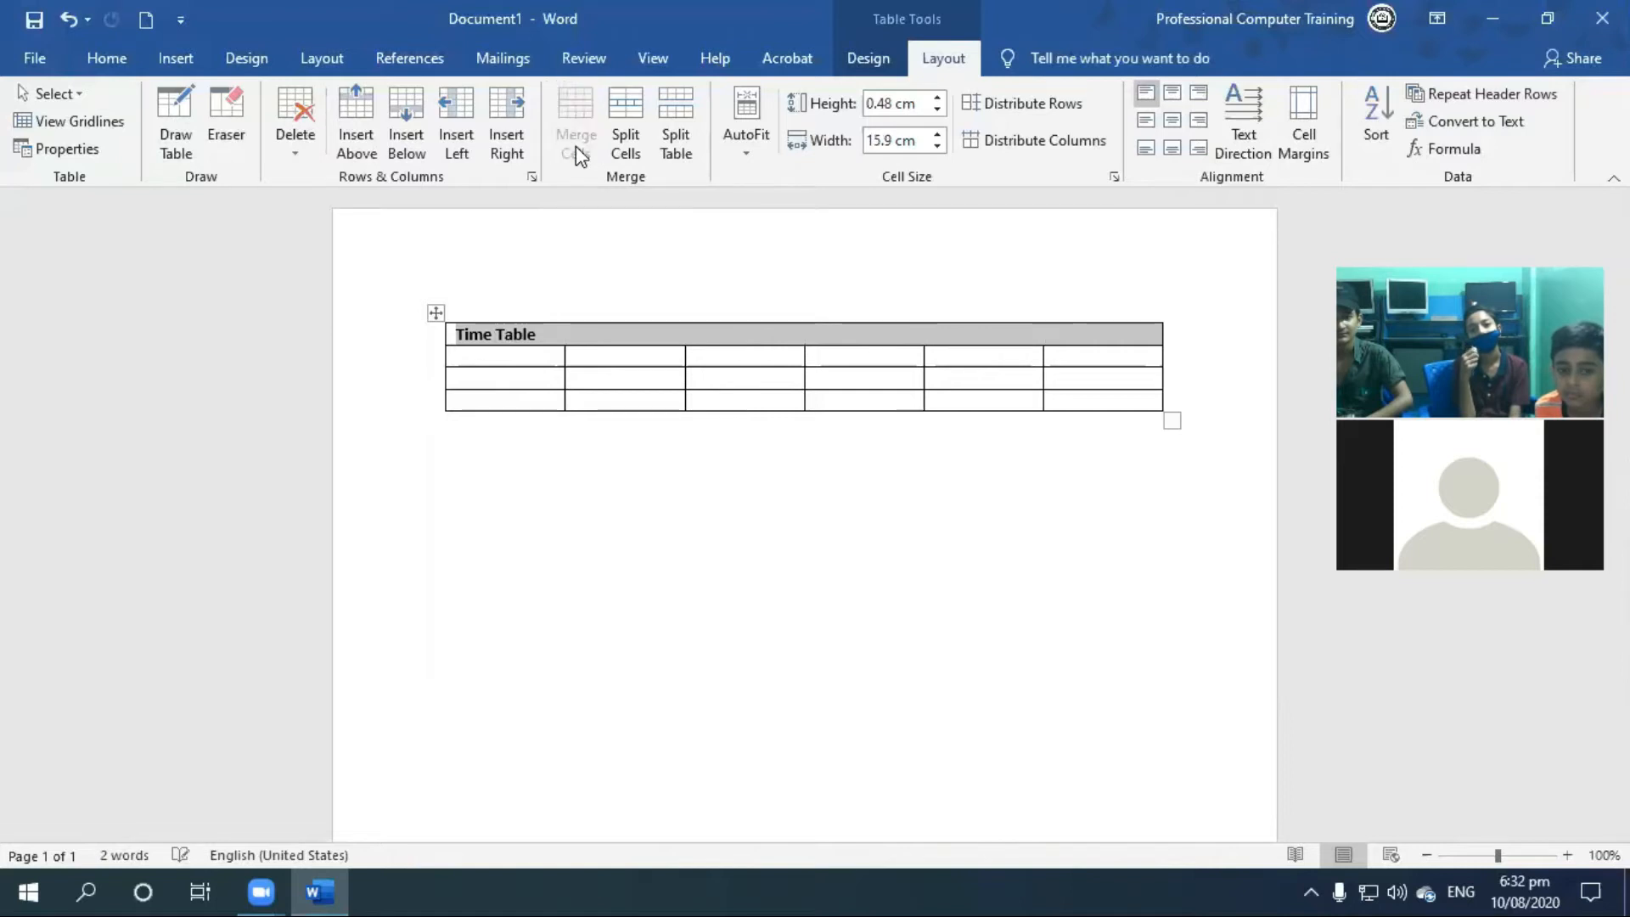
left_click(764, 333)
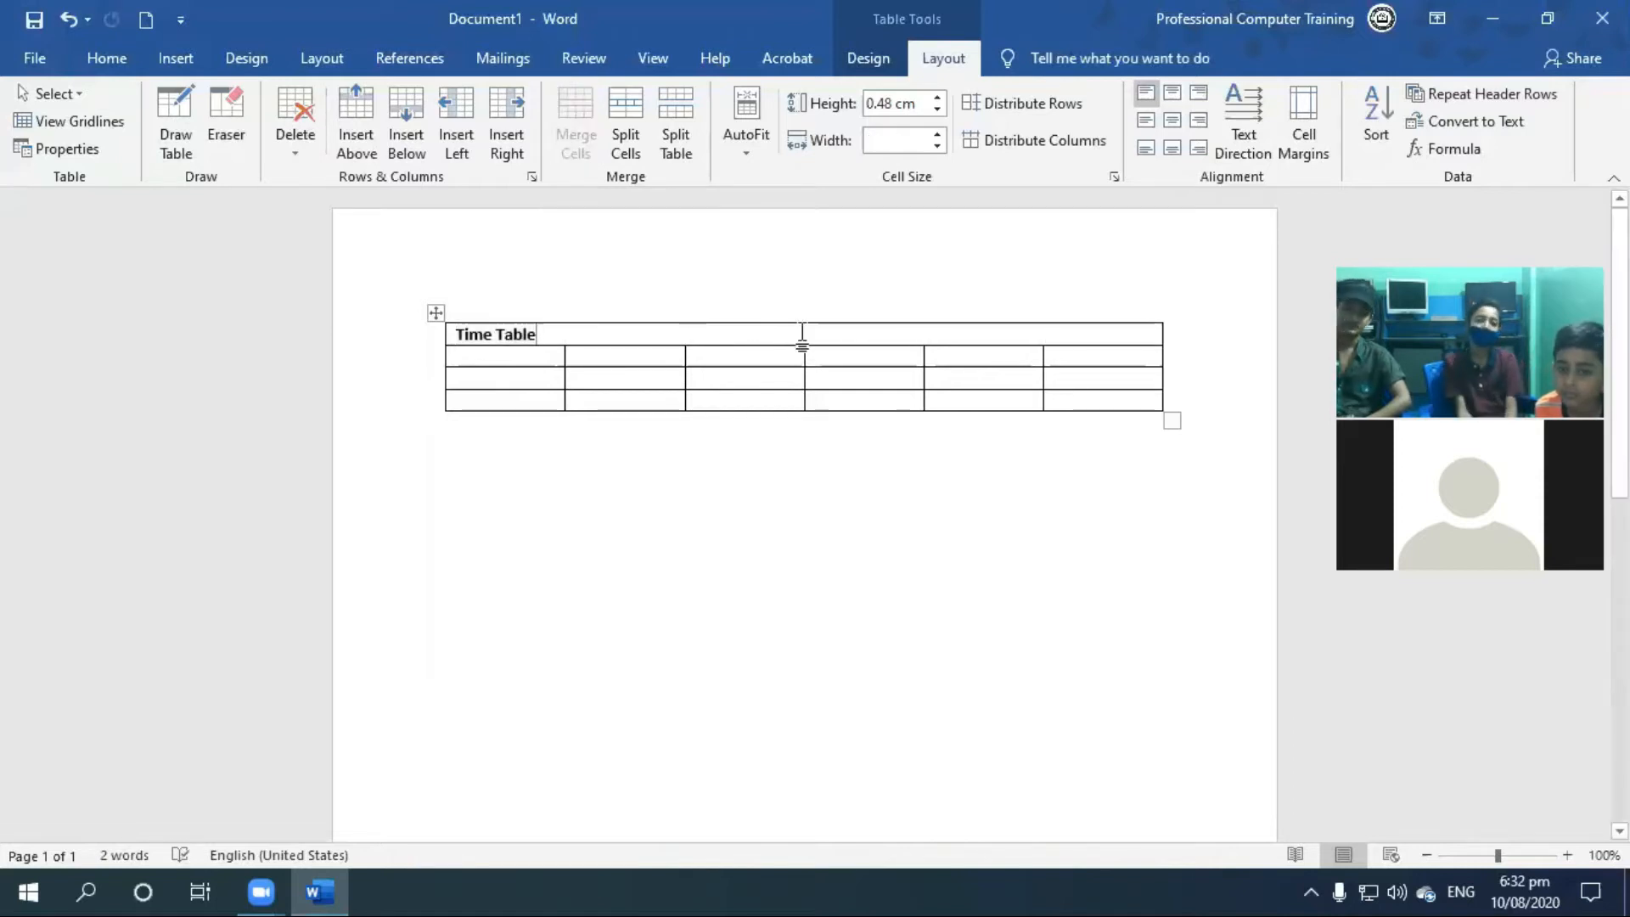
Step: Center the "Time Table" title horizontally in the merged first row
left_click_drag(532, 328, 456, 309)
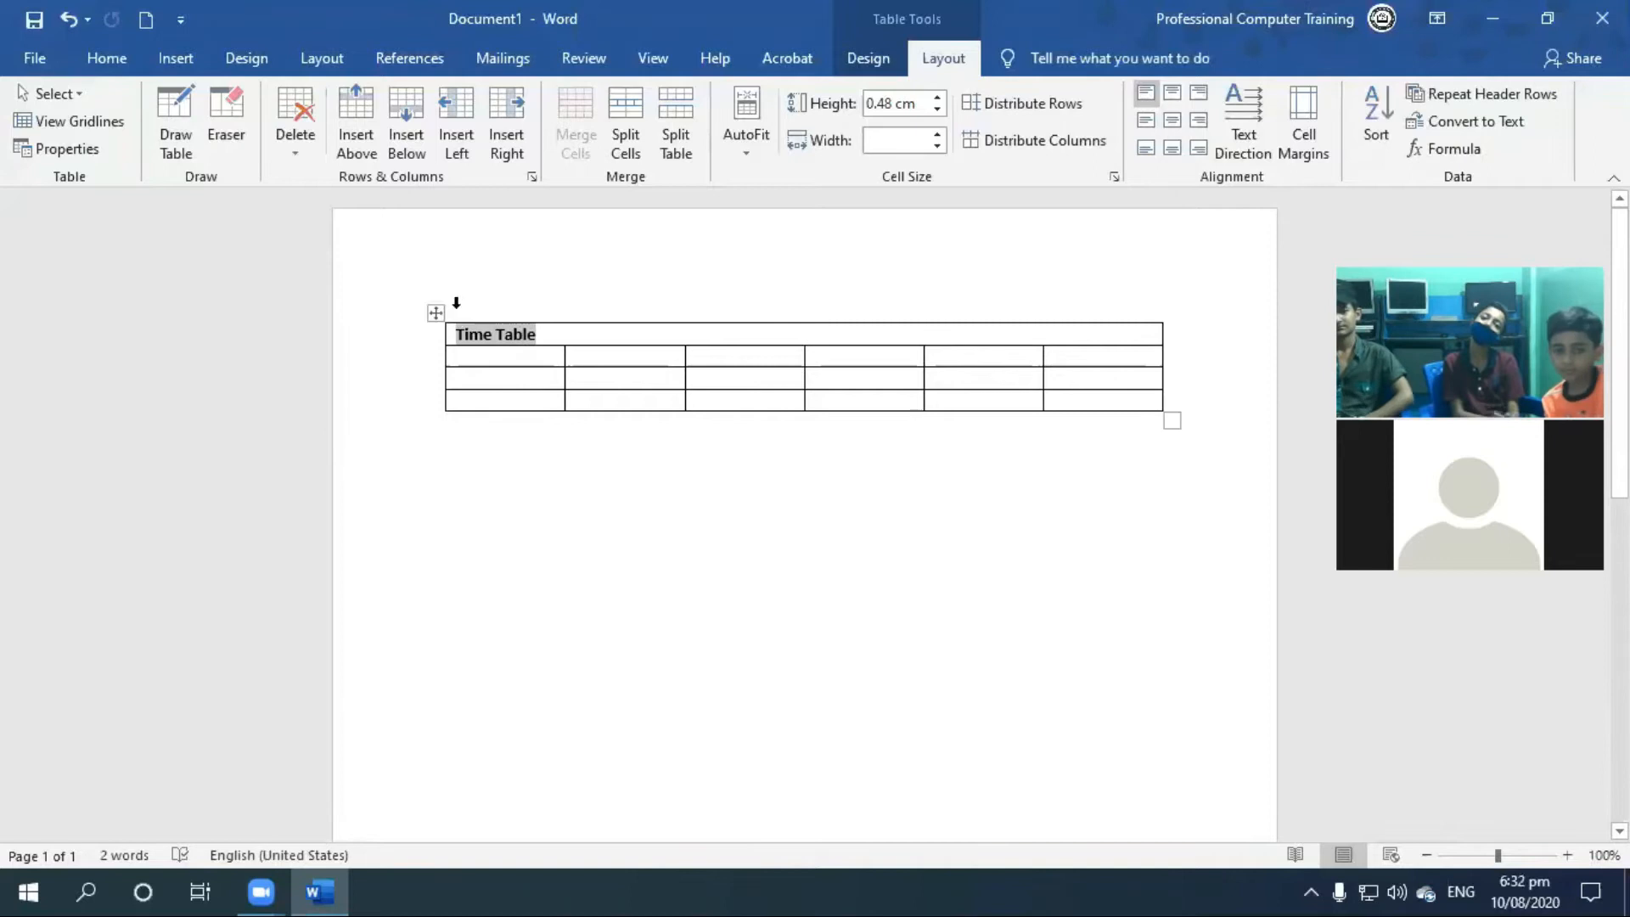
left_click(131, 69)
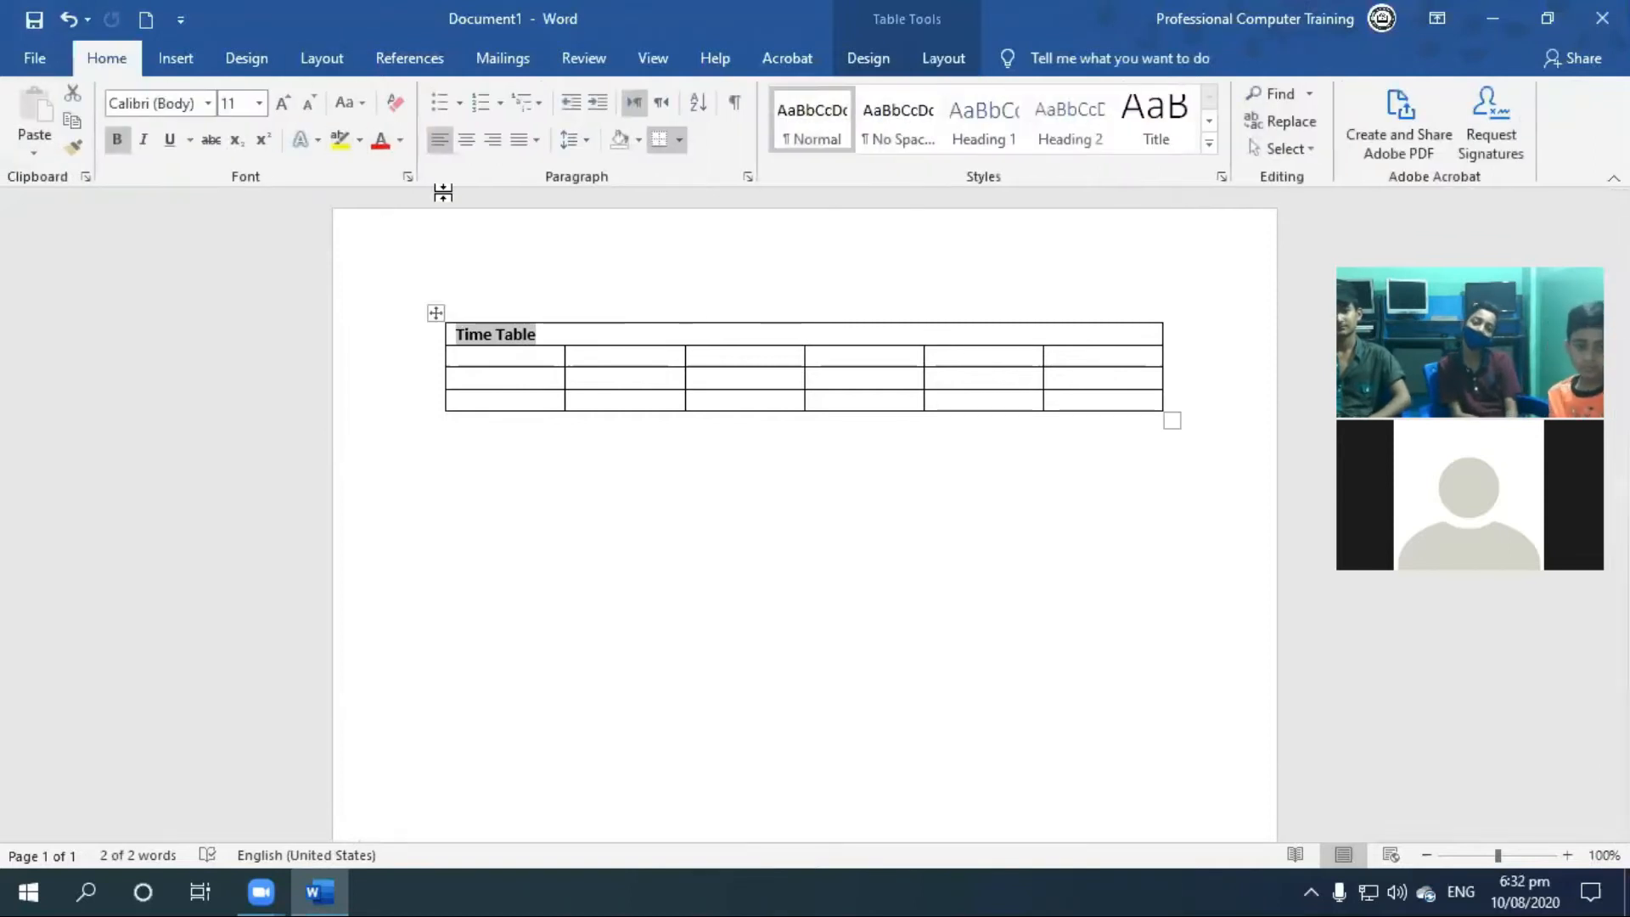
left_click(464, 141)
left_click(885, 340)
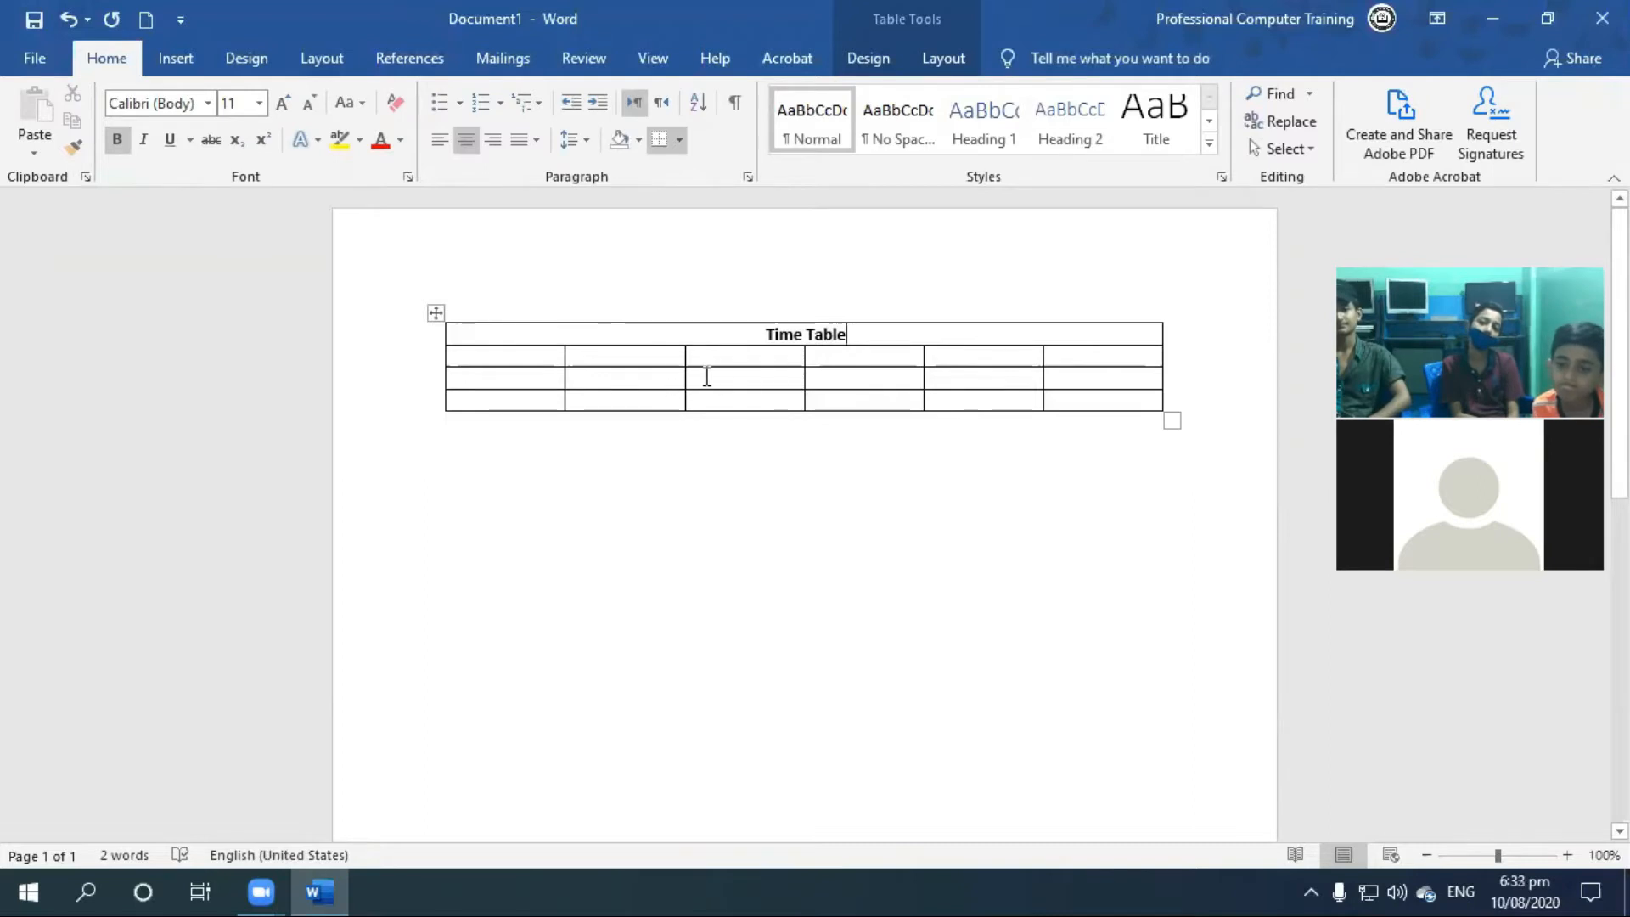
Step: Merge the four cells where the first two columns meet the second and third rows into one cell
left_click(721, 374)
left_click_drag(542, 358, 648, 374)
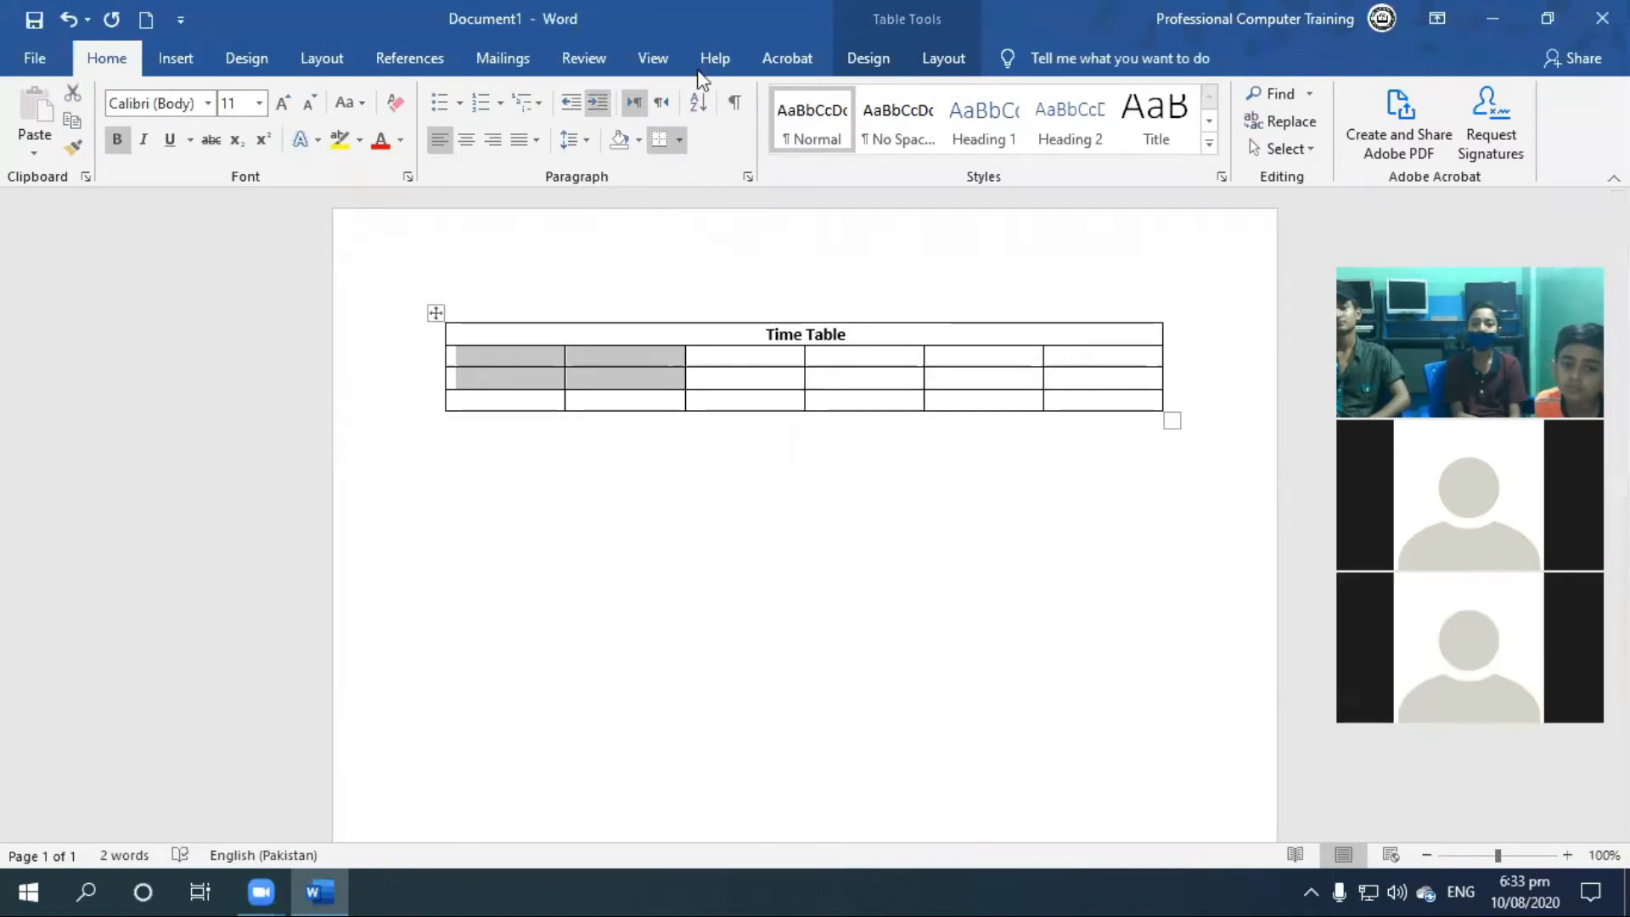
left_click(943, 61)
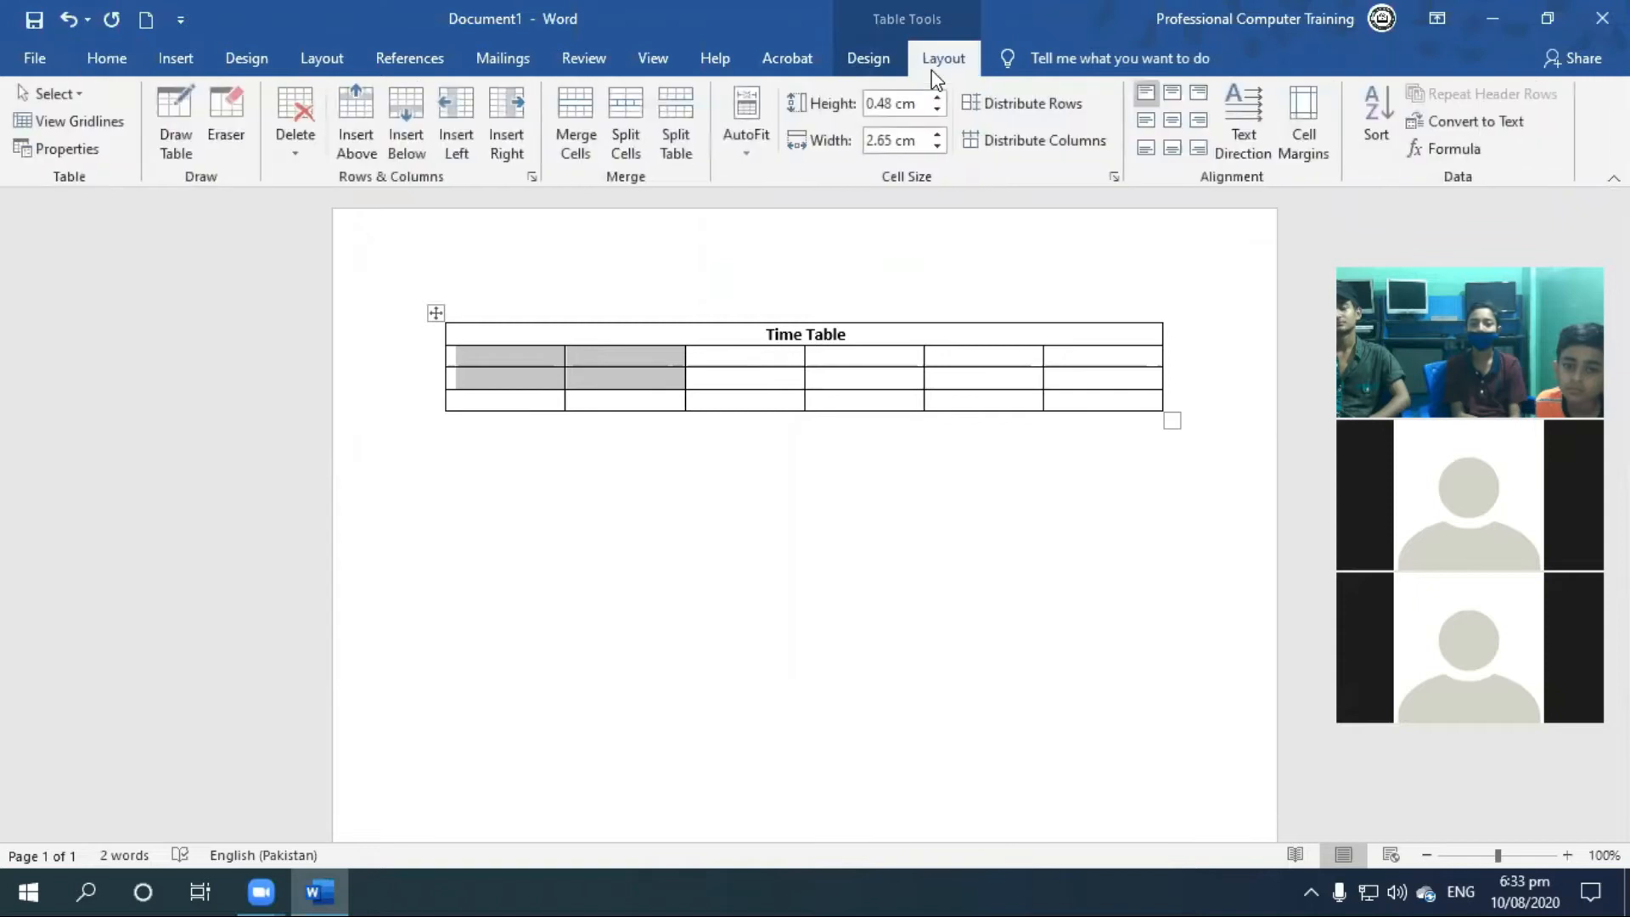
left_click(568, 134)
left_click(749, 379)
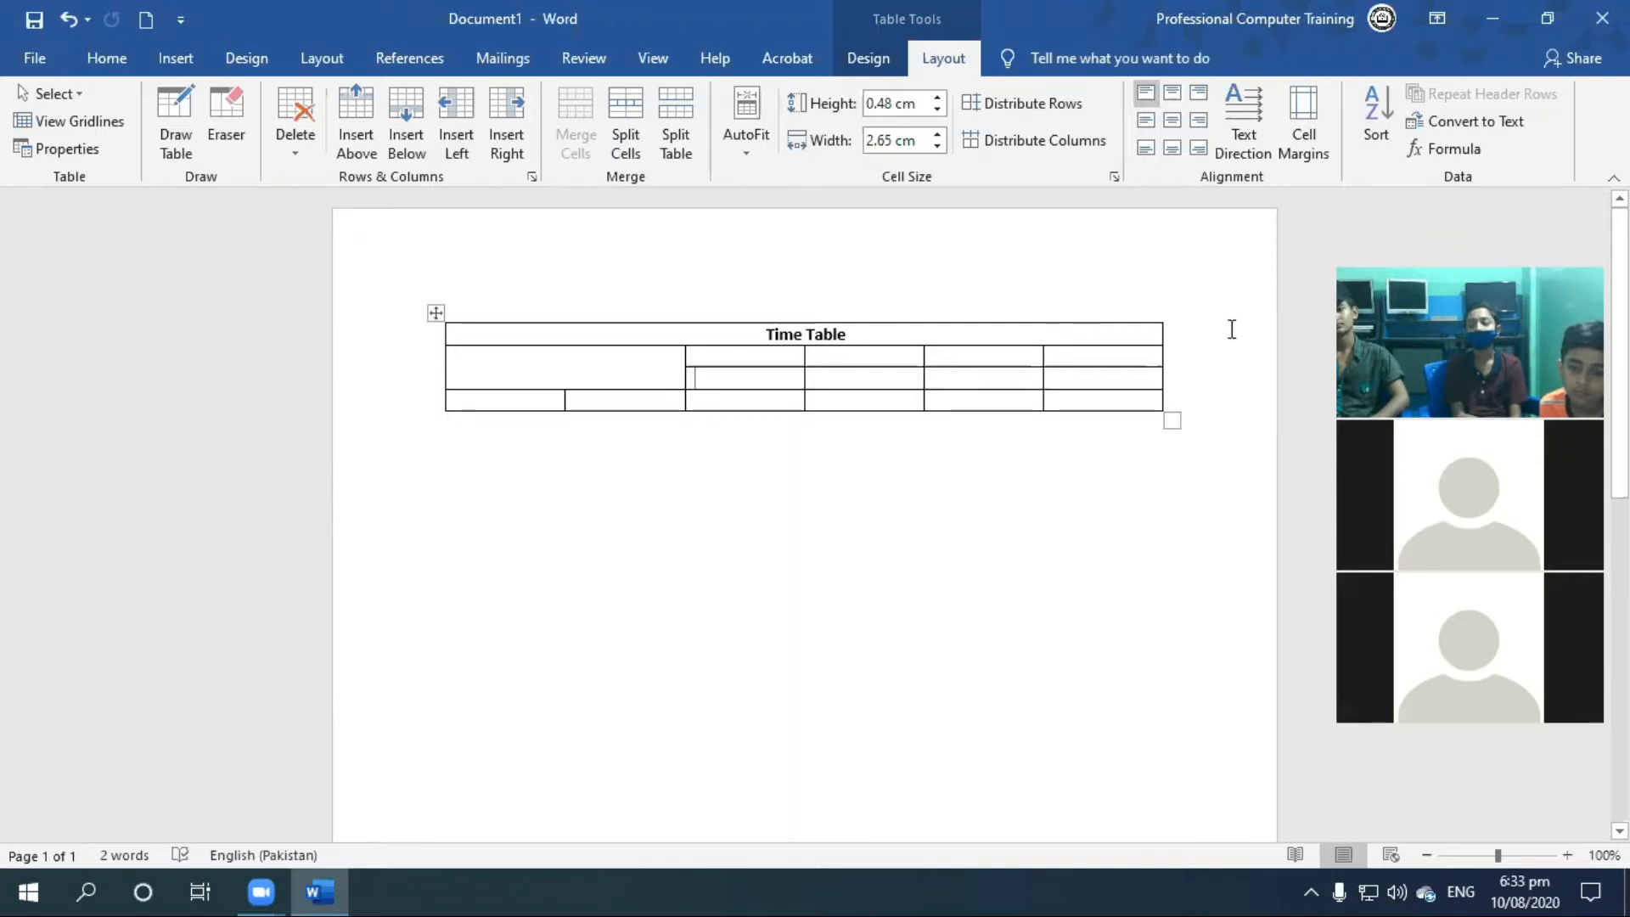
key("ctrl+z")
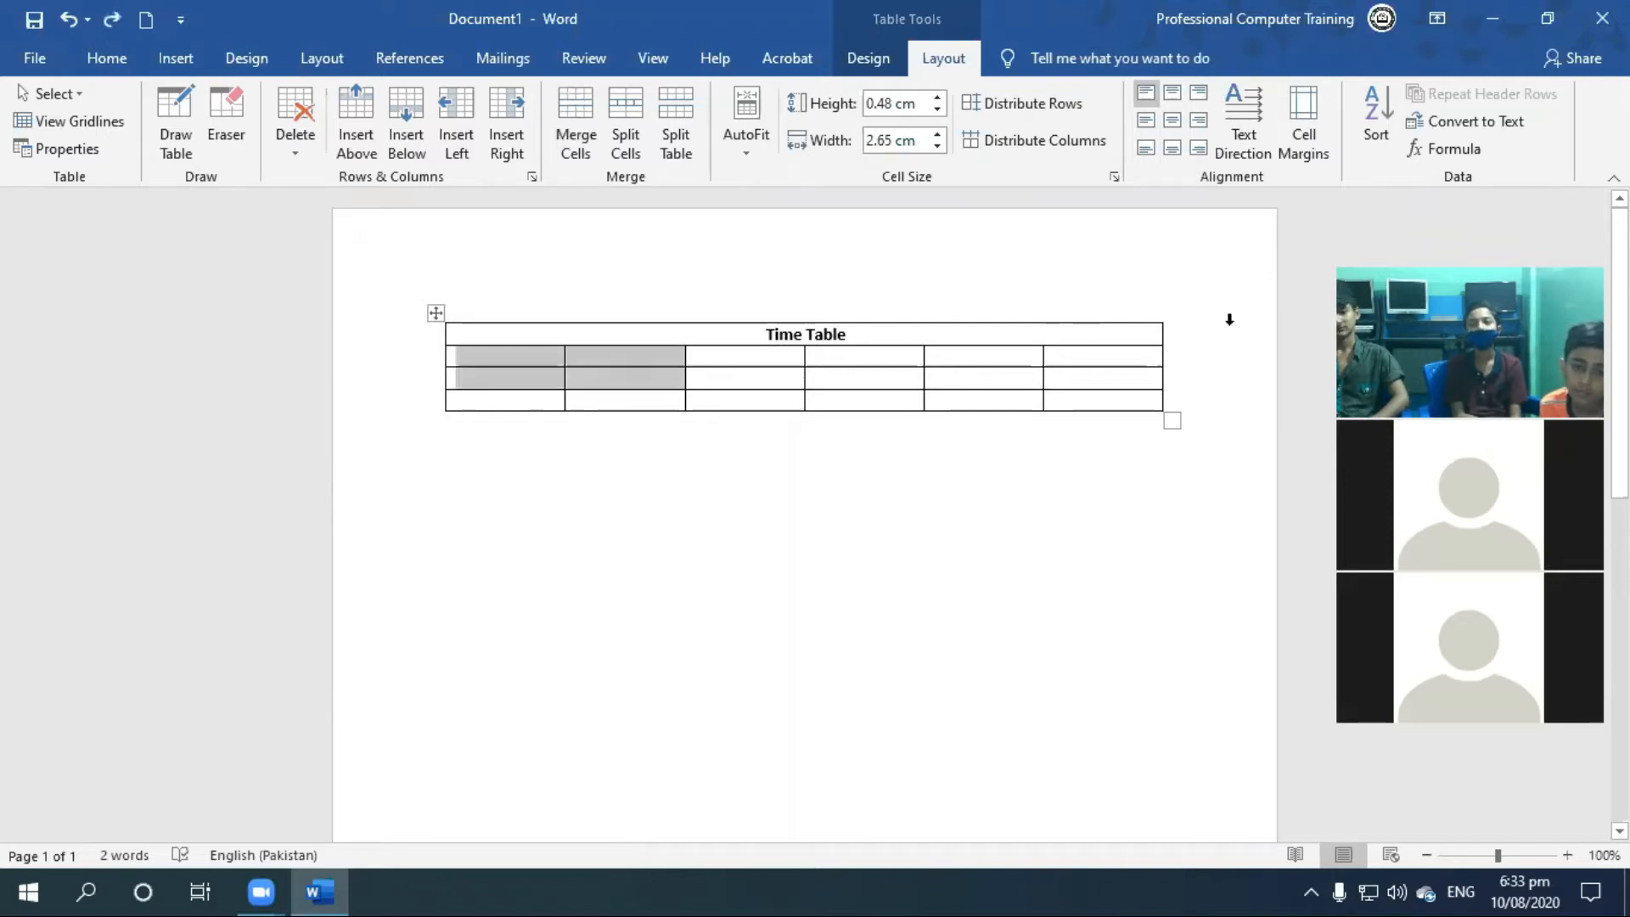
left_click(575, 144)
left_click(609, 381)
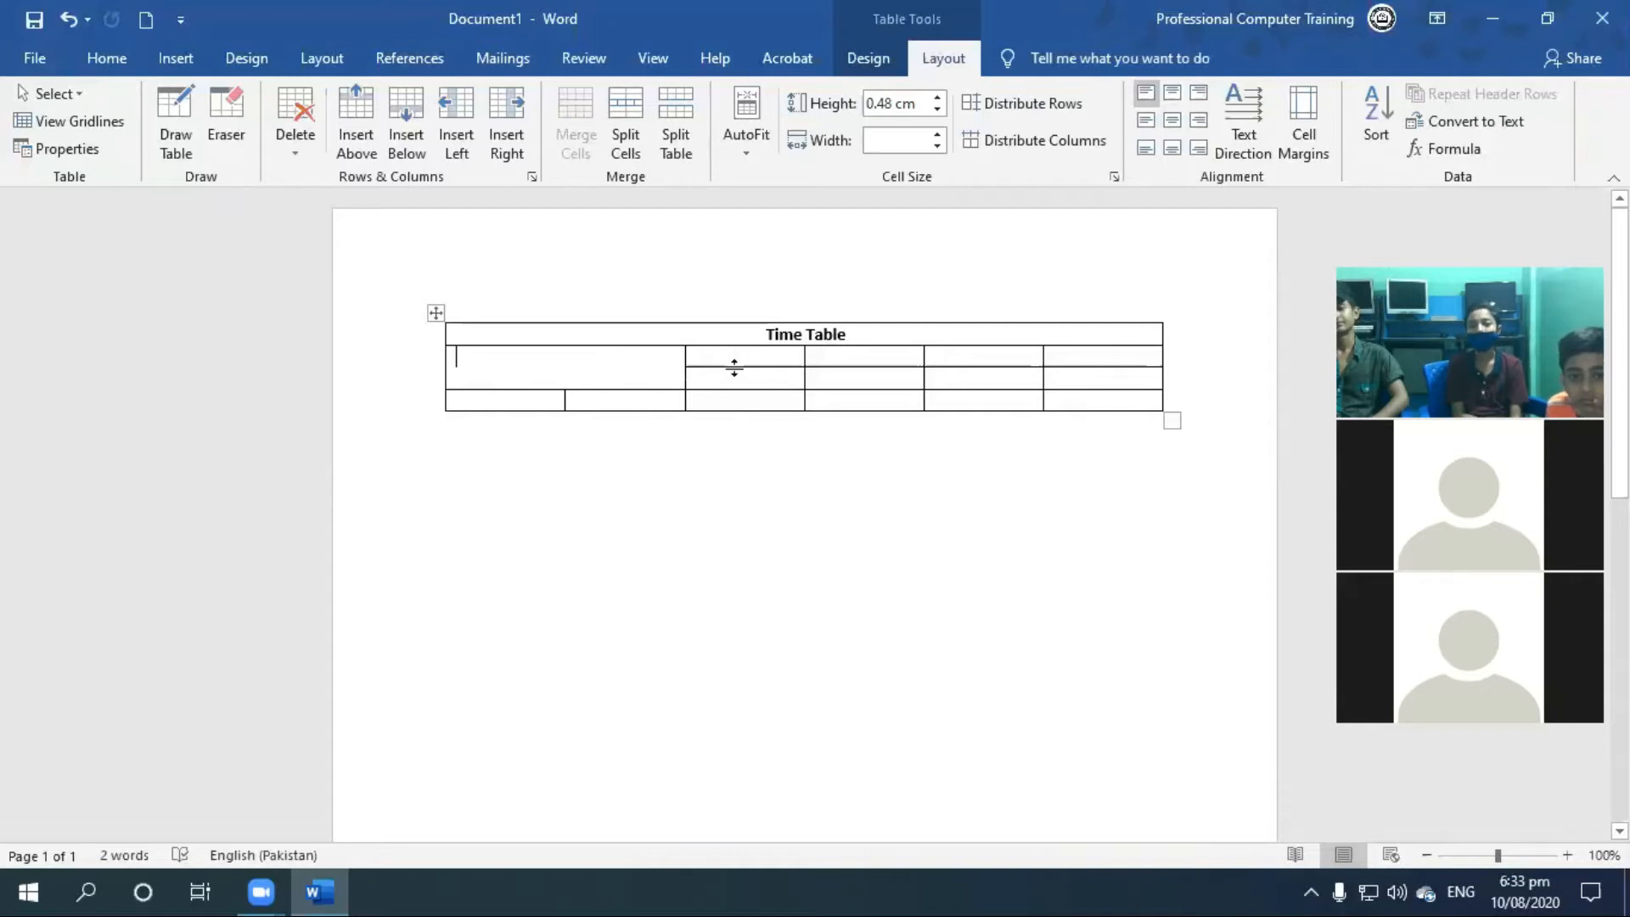
left_click(517, 403)
left_click(515, 368)
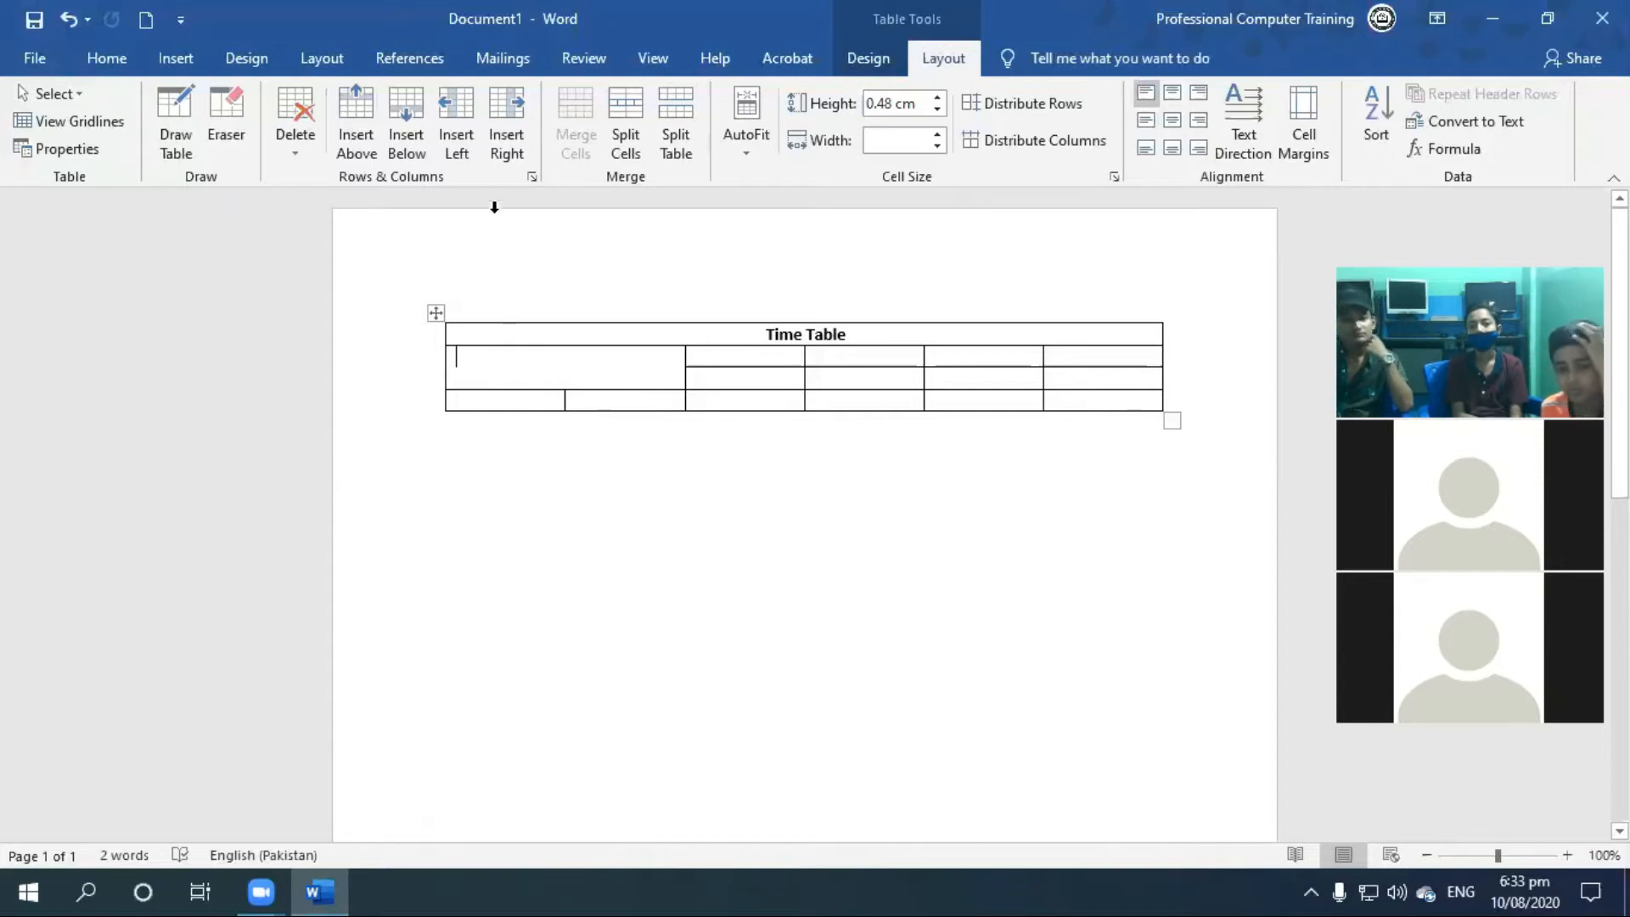
left_click(633, 112)
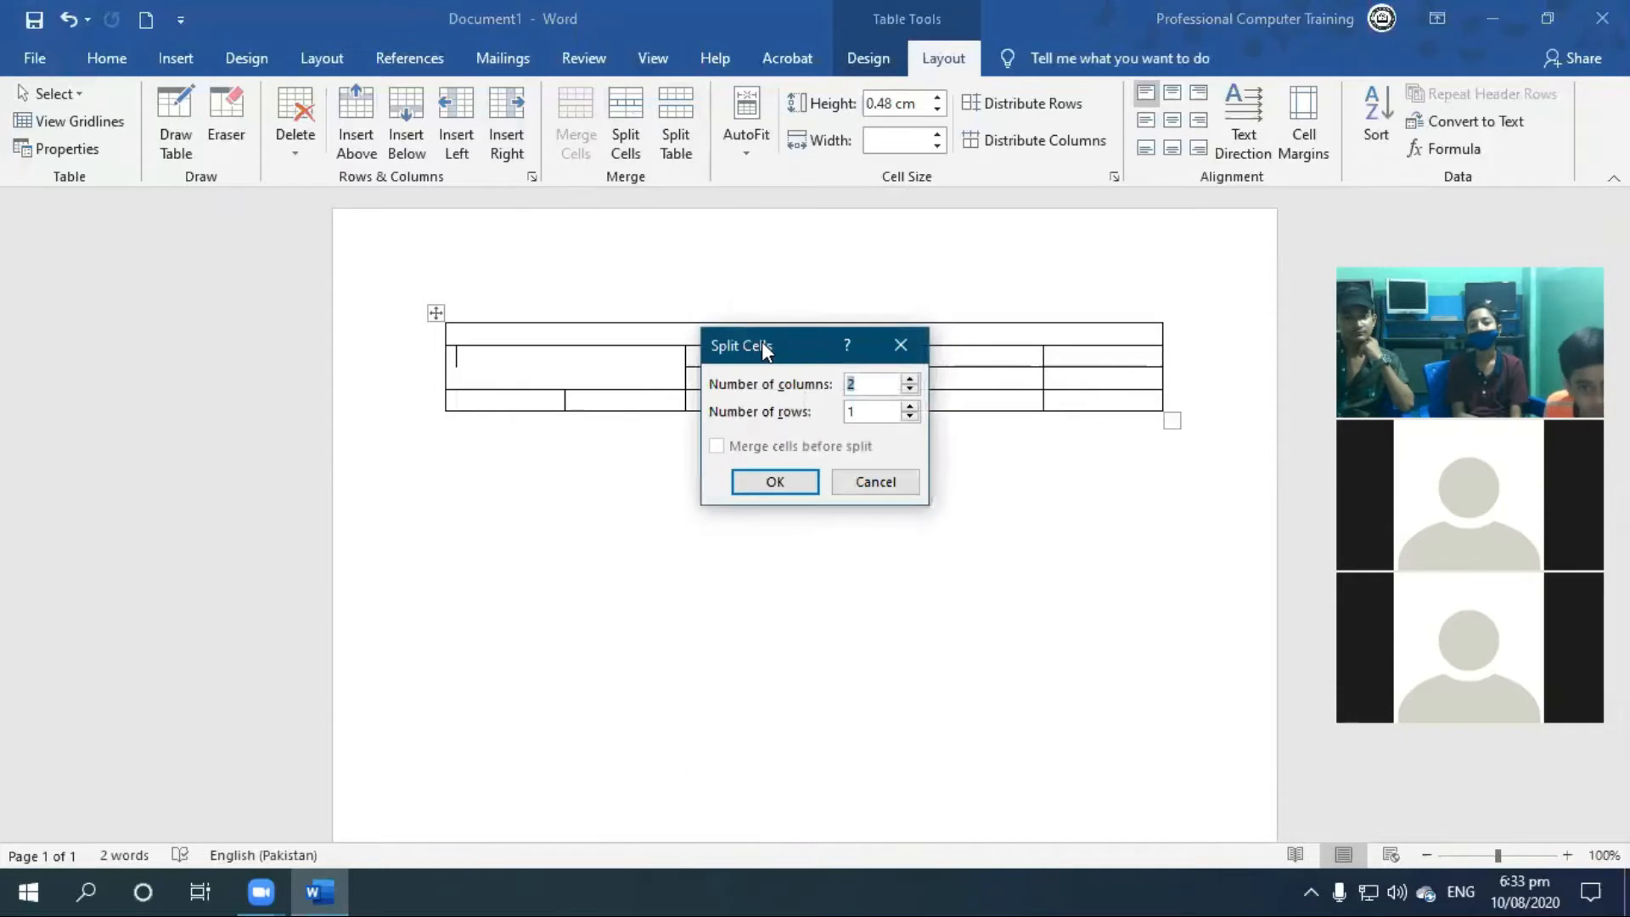
left_click_drag(761, 341, 725, 133)
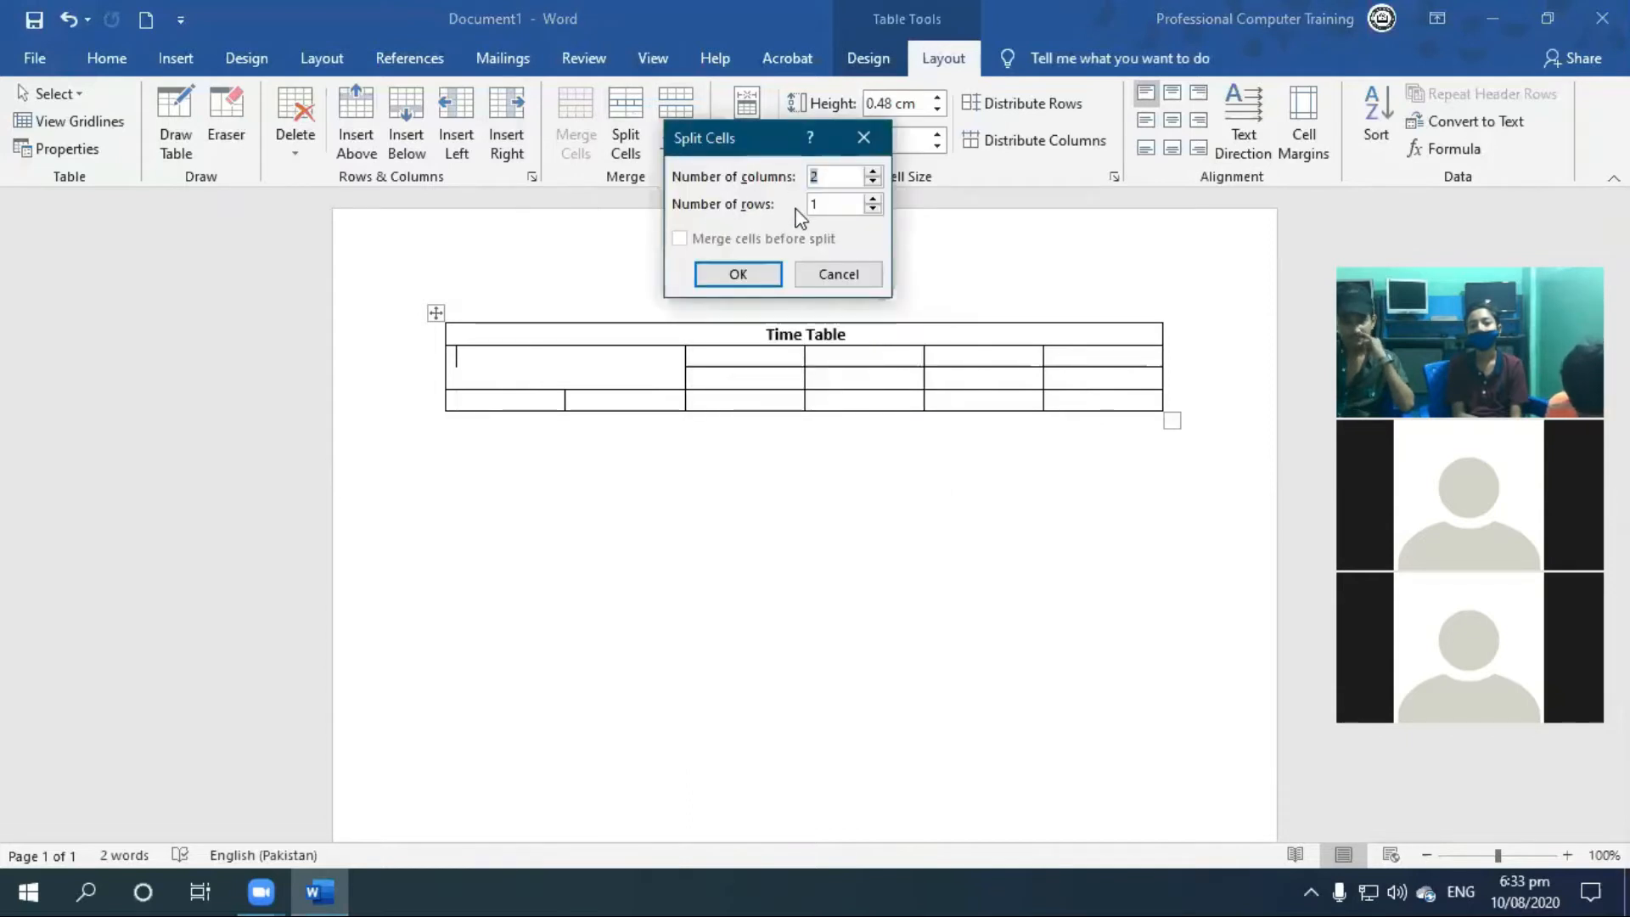
left_click(838, 273)
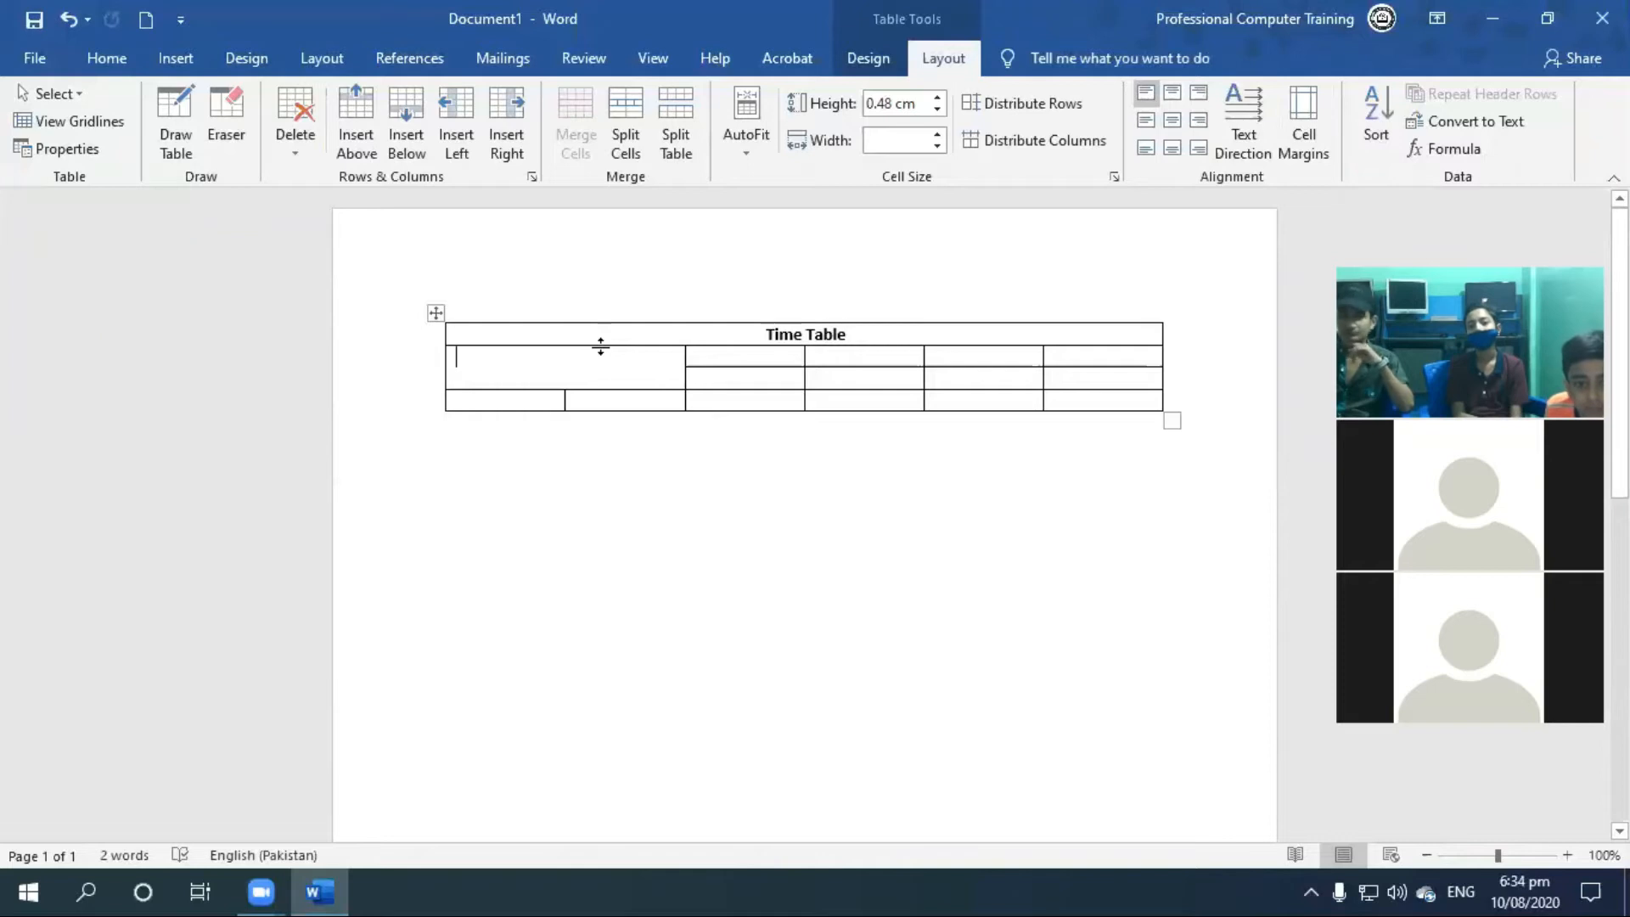
Step: Split the merged cell below the title into 2 columns and 2 rows
left_click(631, 121)
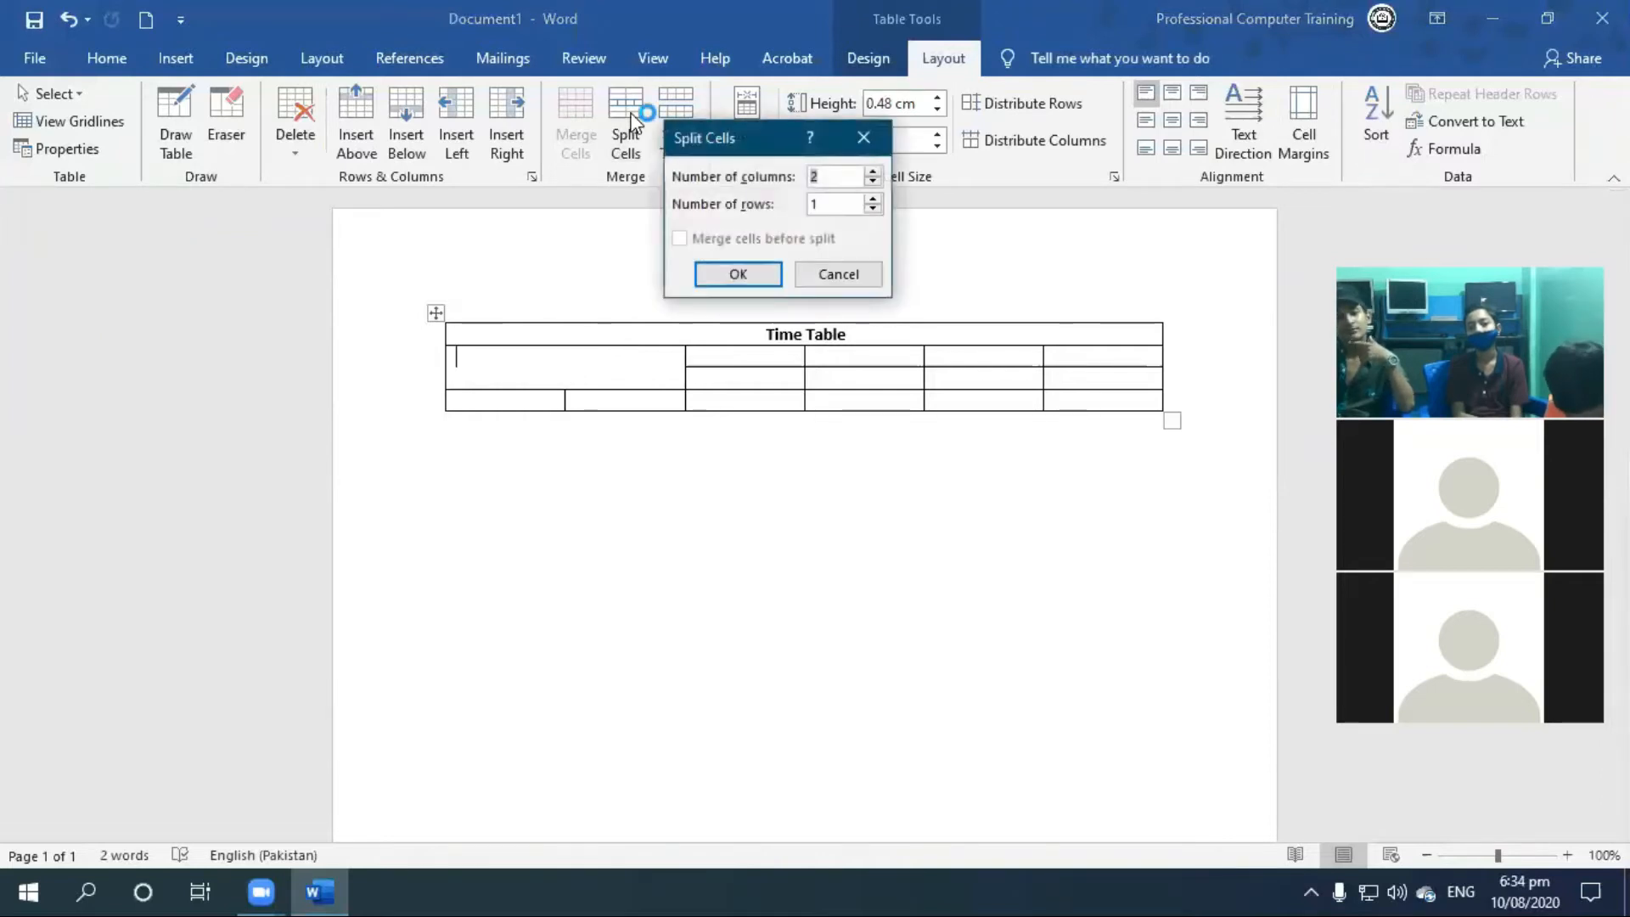
left_click(872, 200)
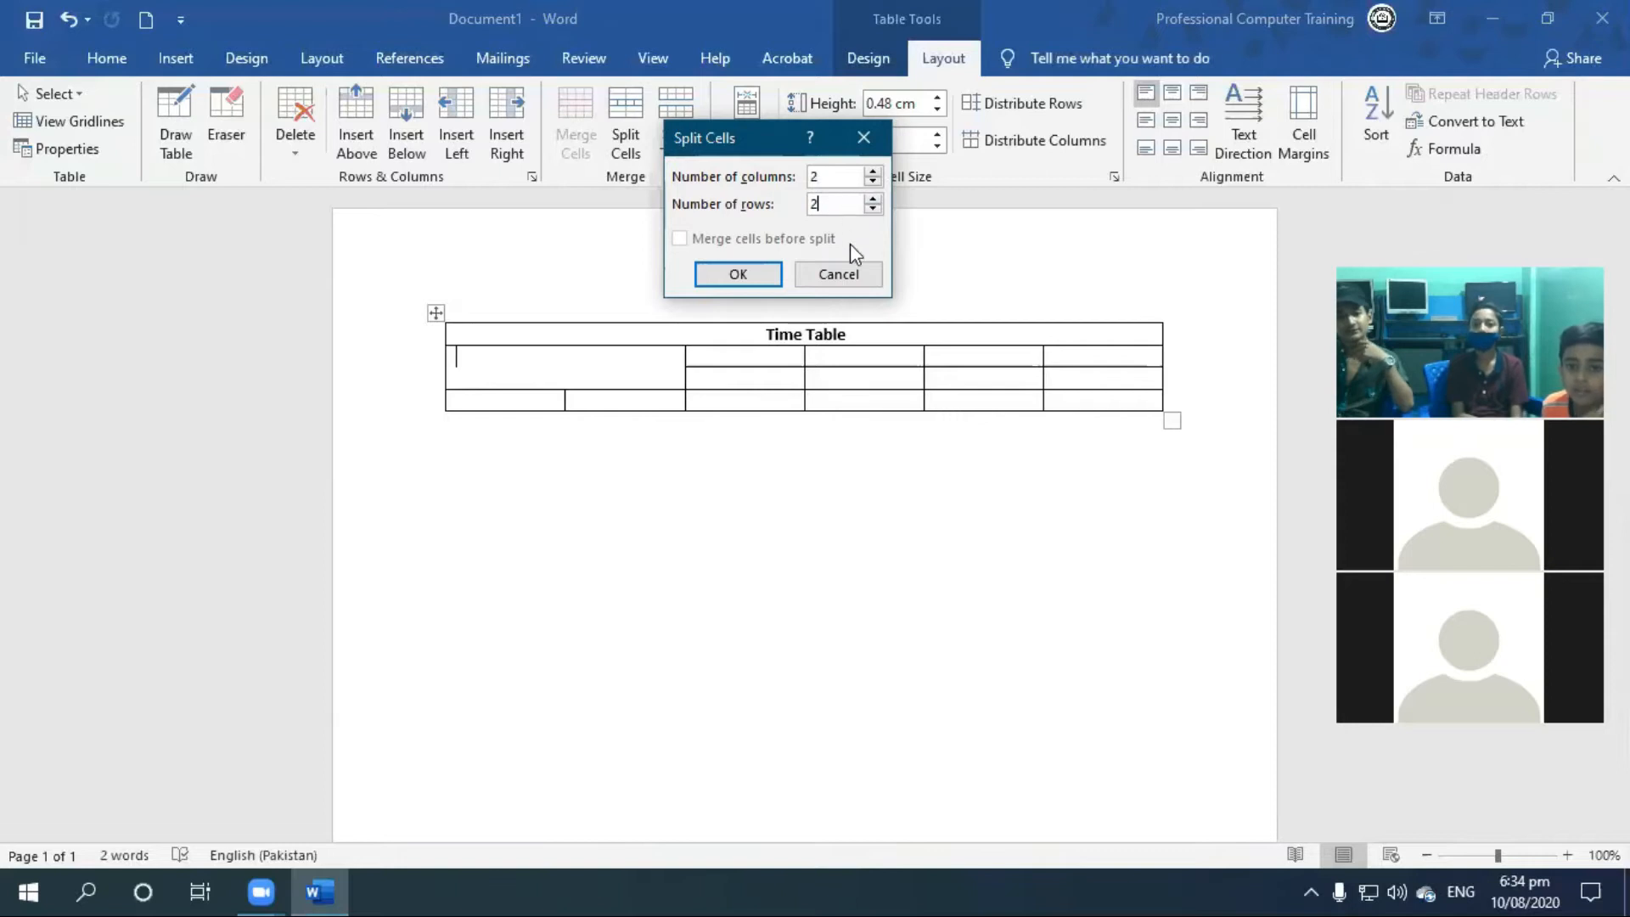
left_click(737, 274)
left_click(675, 381)
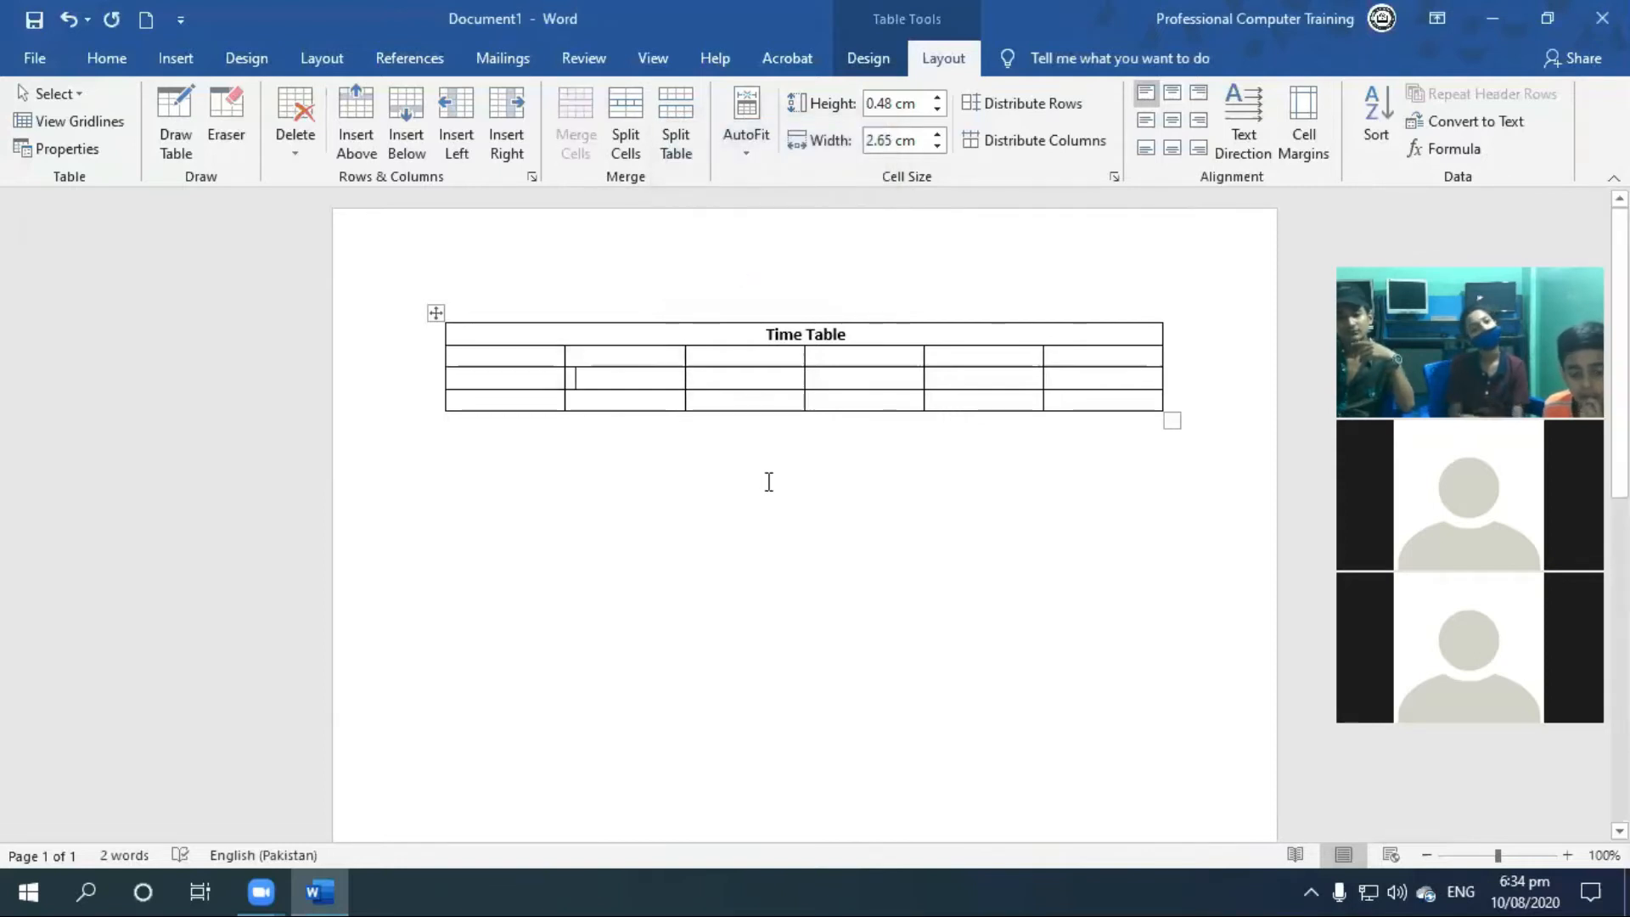
Step: Split the last cell of the table's third row into 3 columns and 3 rows
left_click(1079, 378)
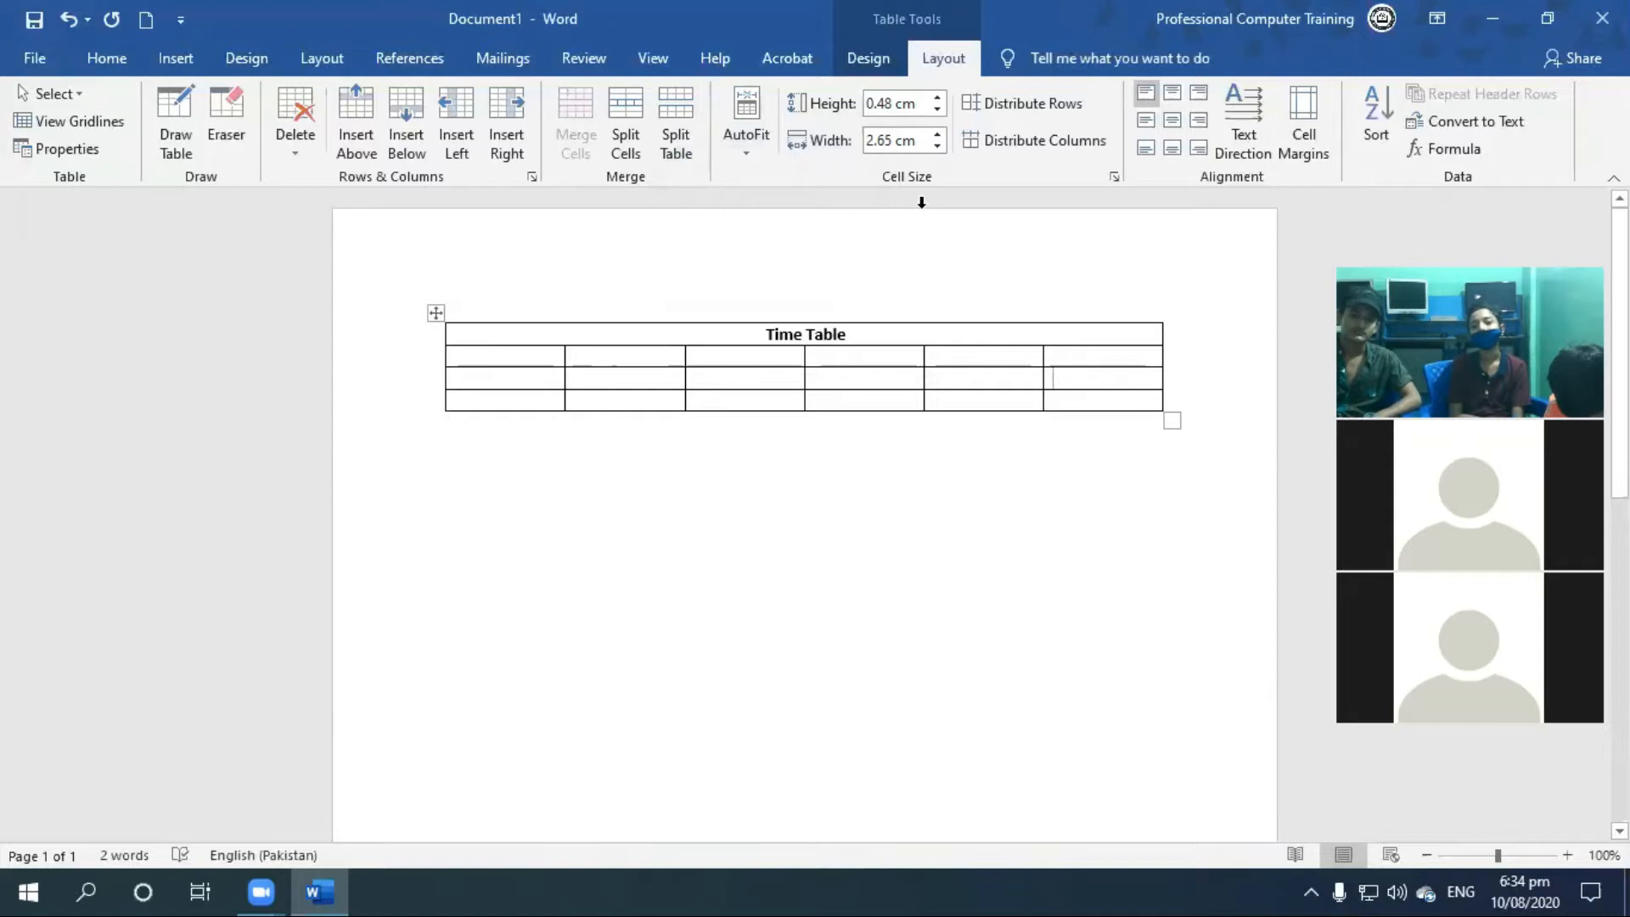
left_click(625, 103)
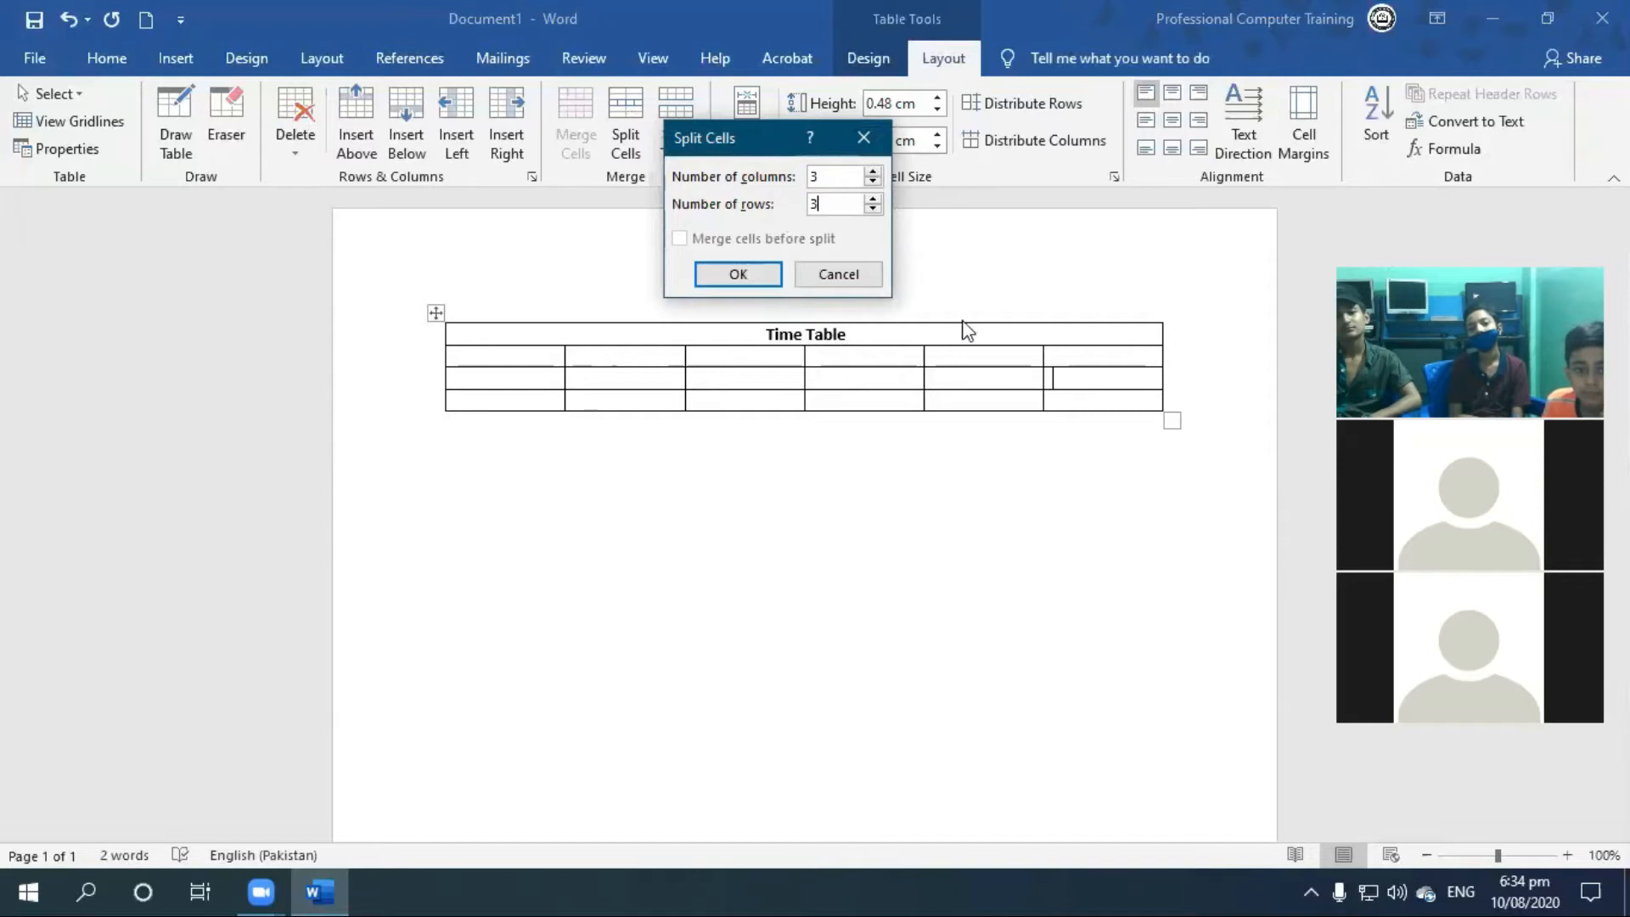
left_click(764, 273)
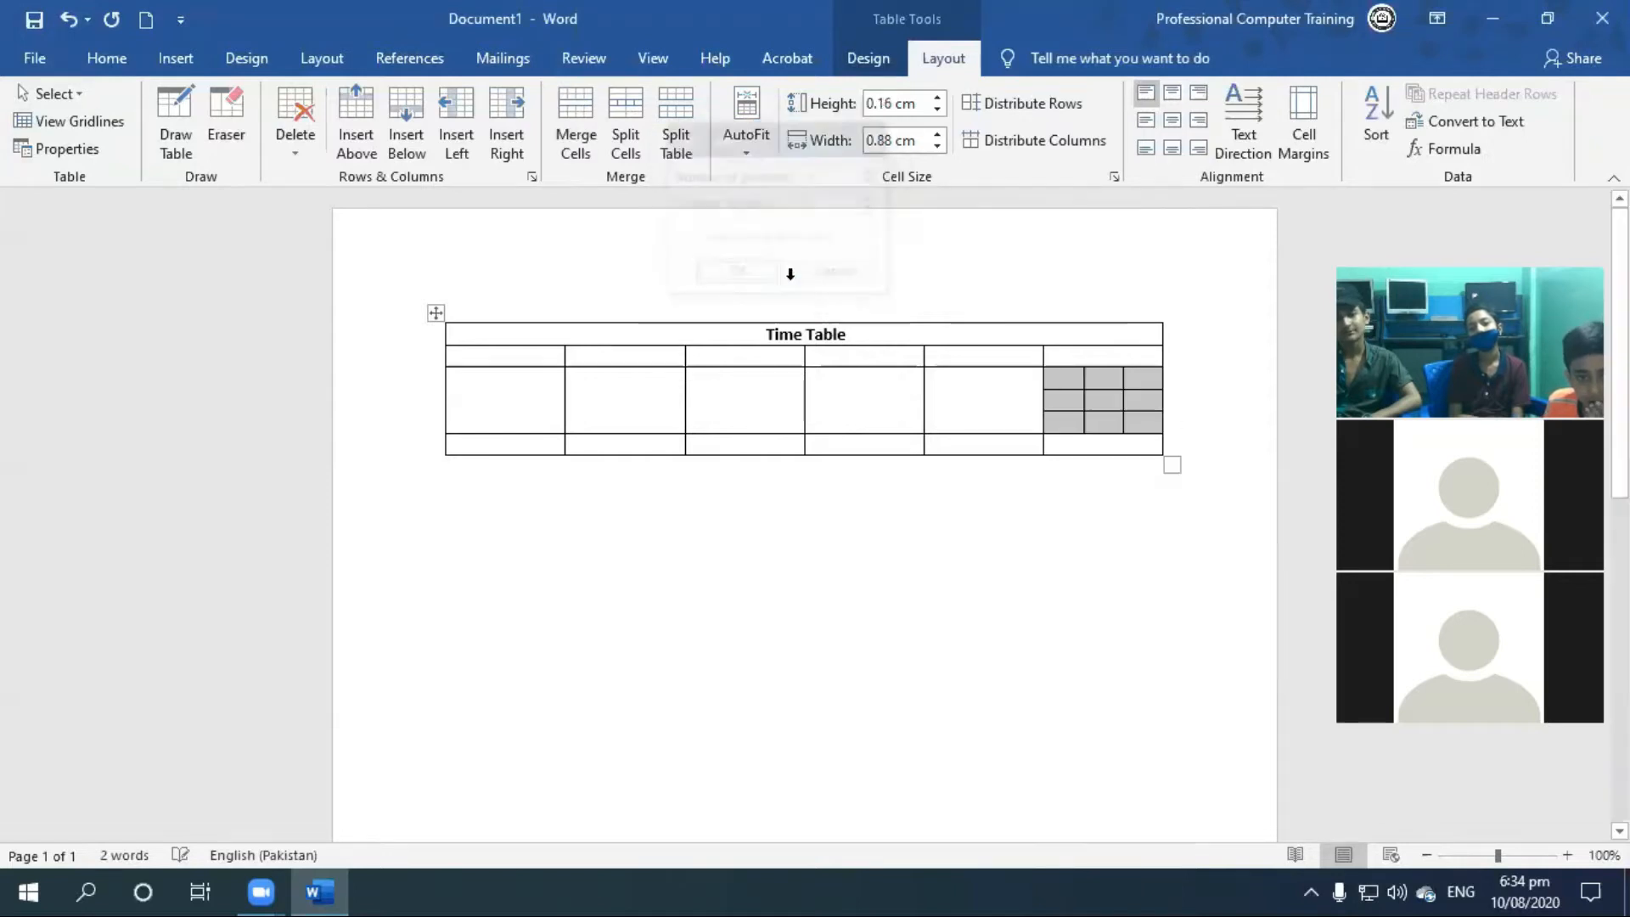
left_click(1097, 382)
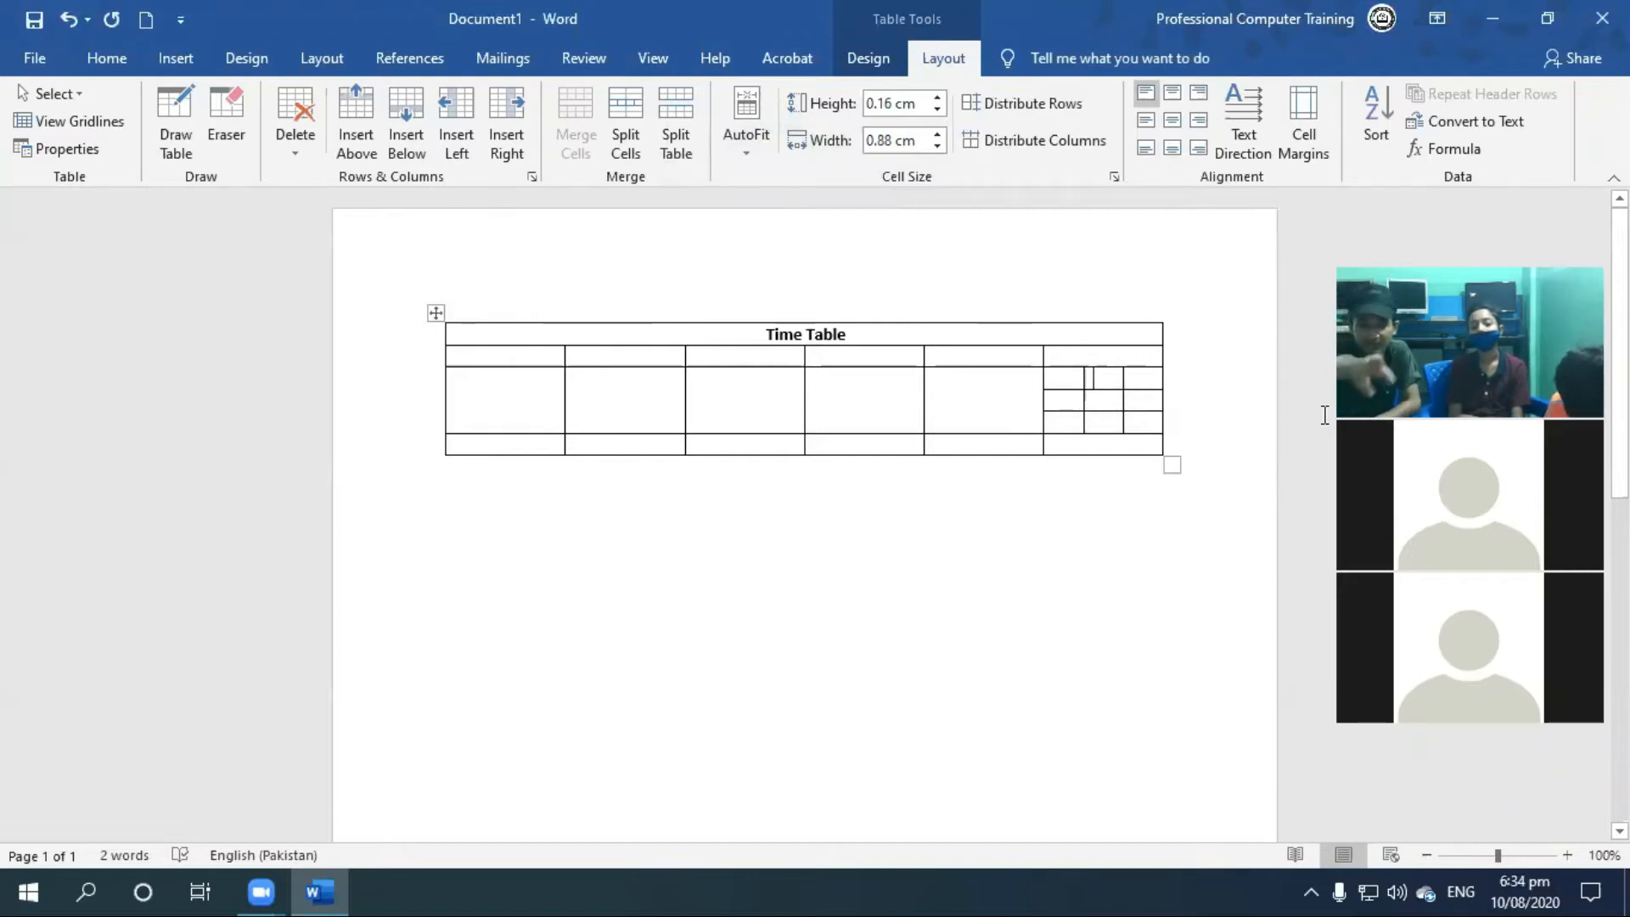
left_click(1000, 398)
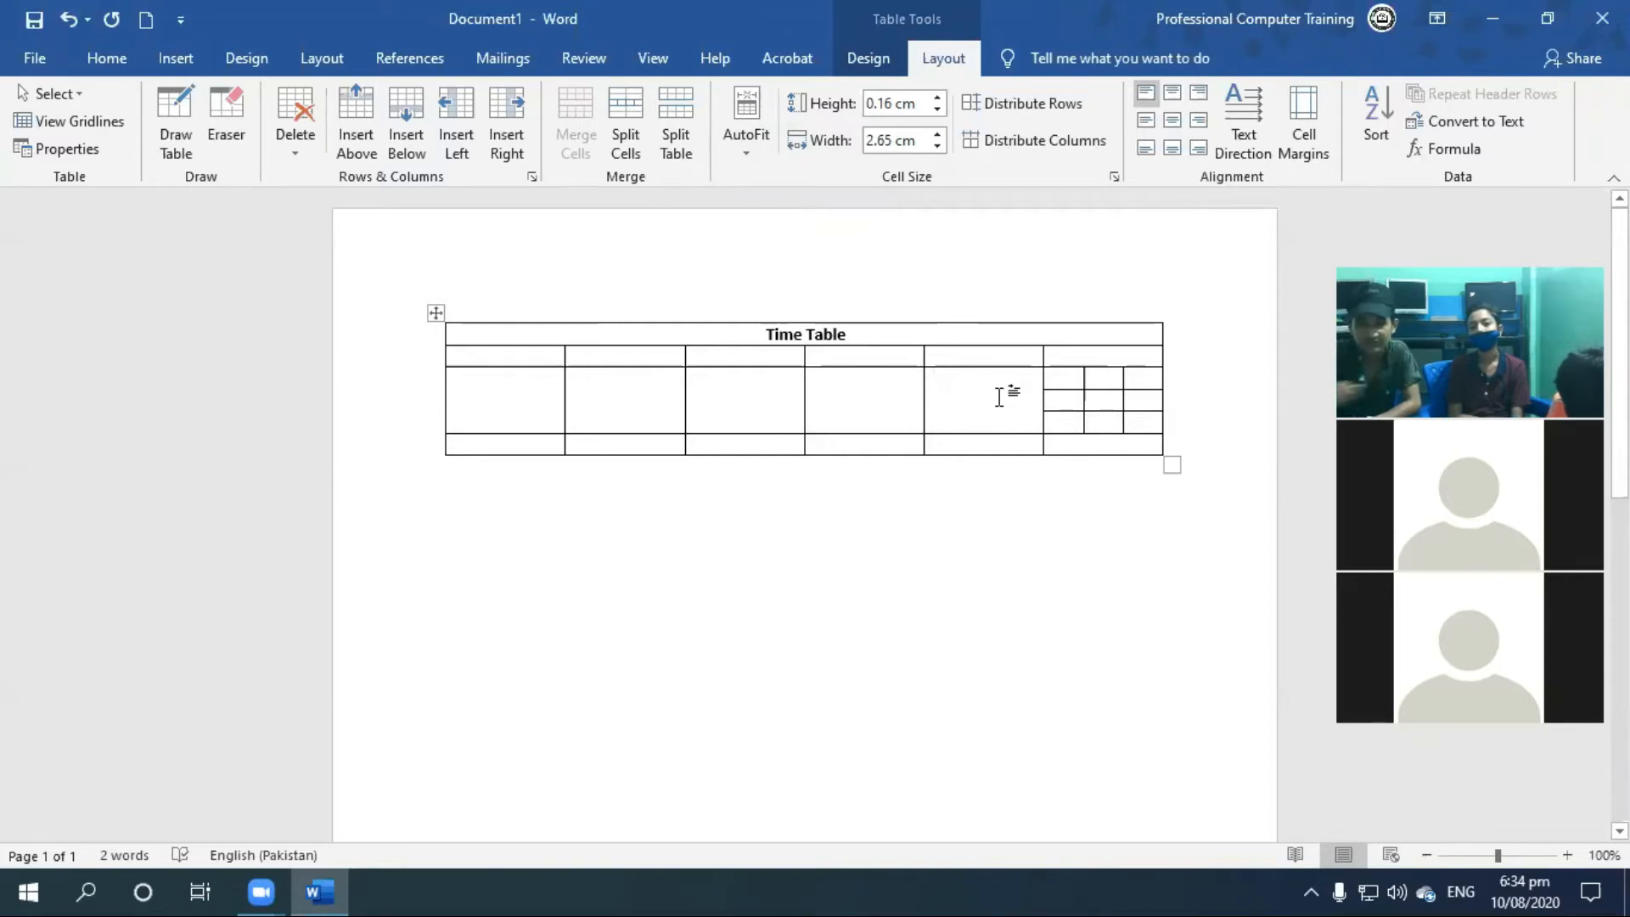
left_click(833, 414)
left_click(757, 404)
left_click(631, 397)
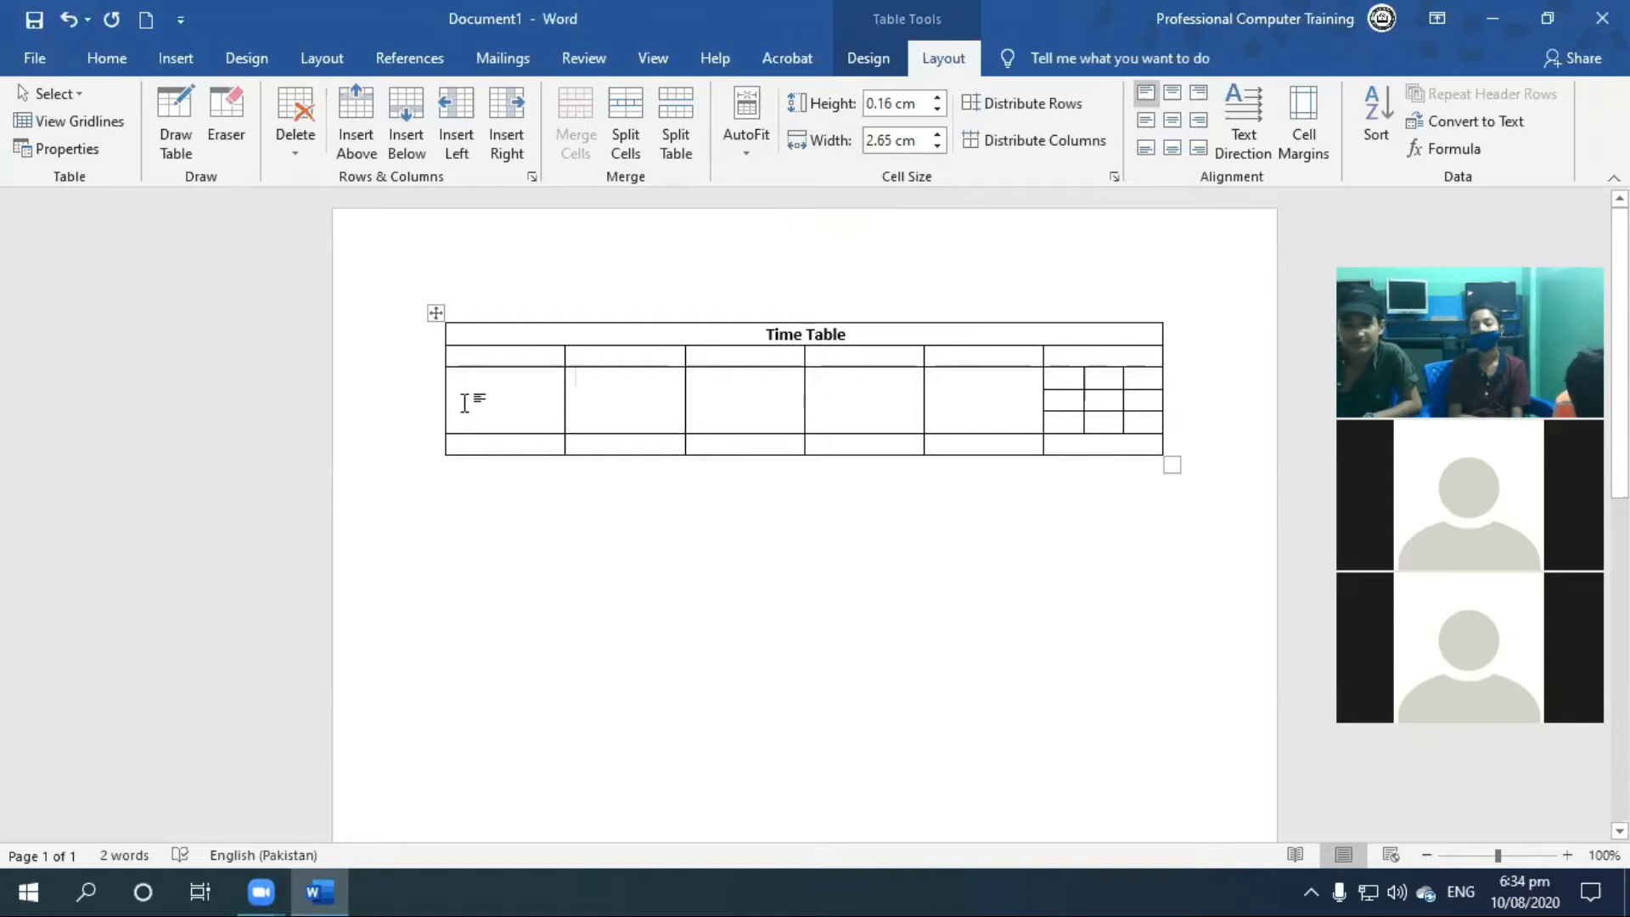
mouse_move(476, 400)
left_mouse_down()
mouse_move(698, 411)
mouse_move(967, 374)
left_mouse_up()
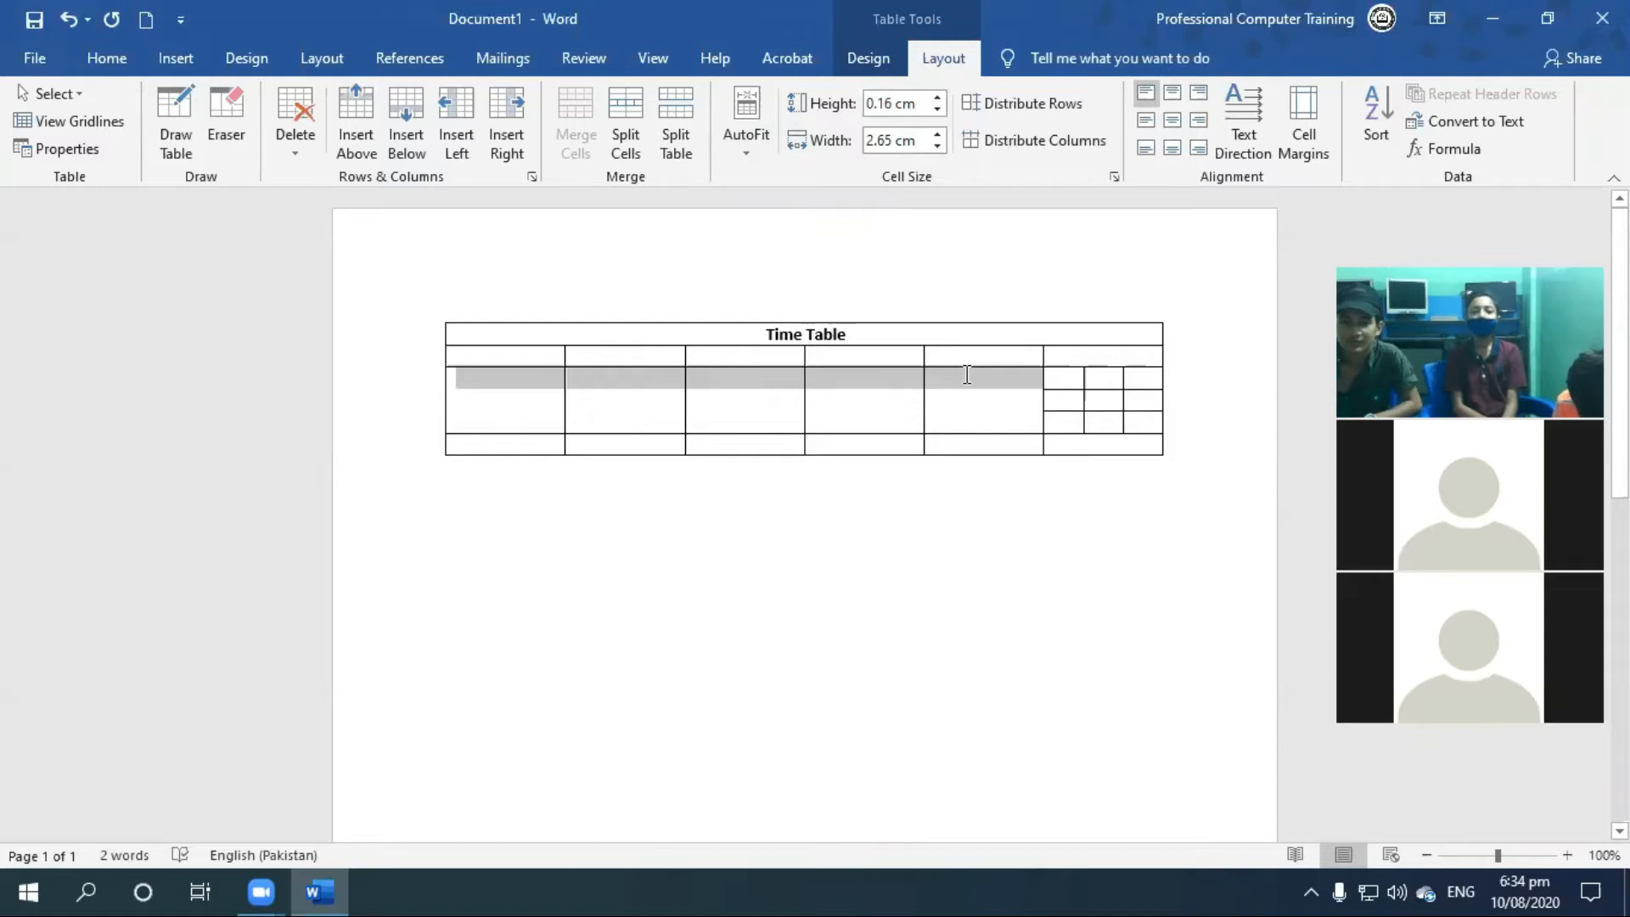
Step: Undo the three-by-three split of the cell and place the cursor below the table
key("ctrl+z")
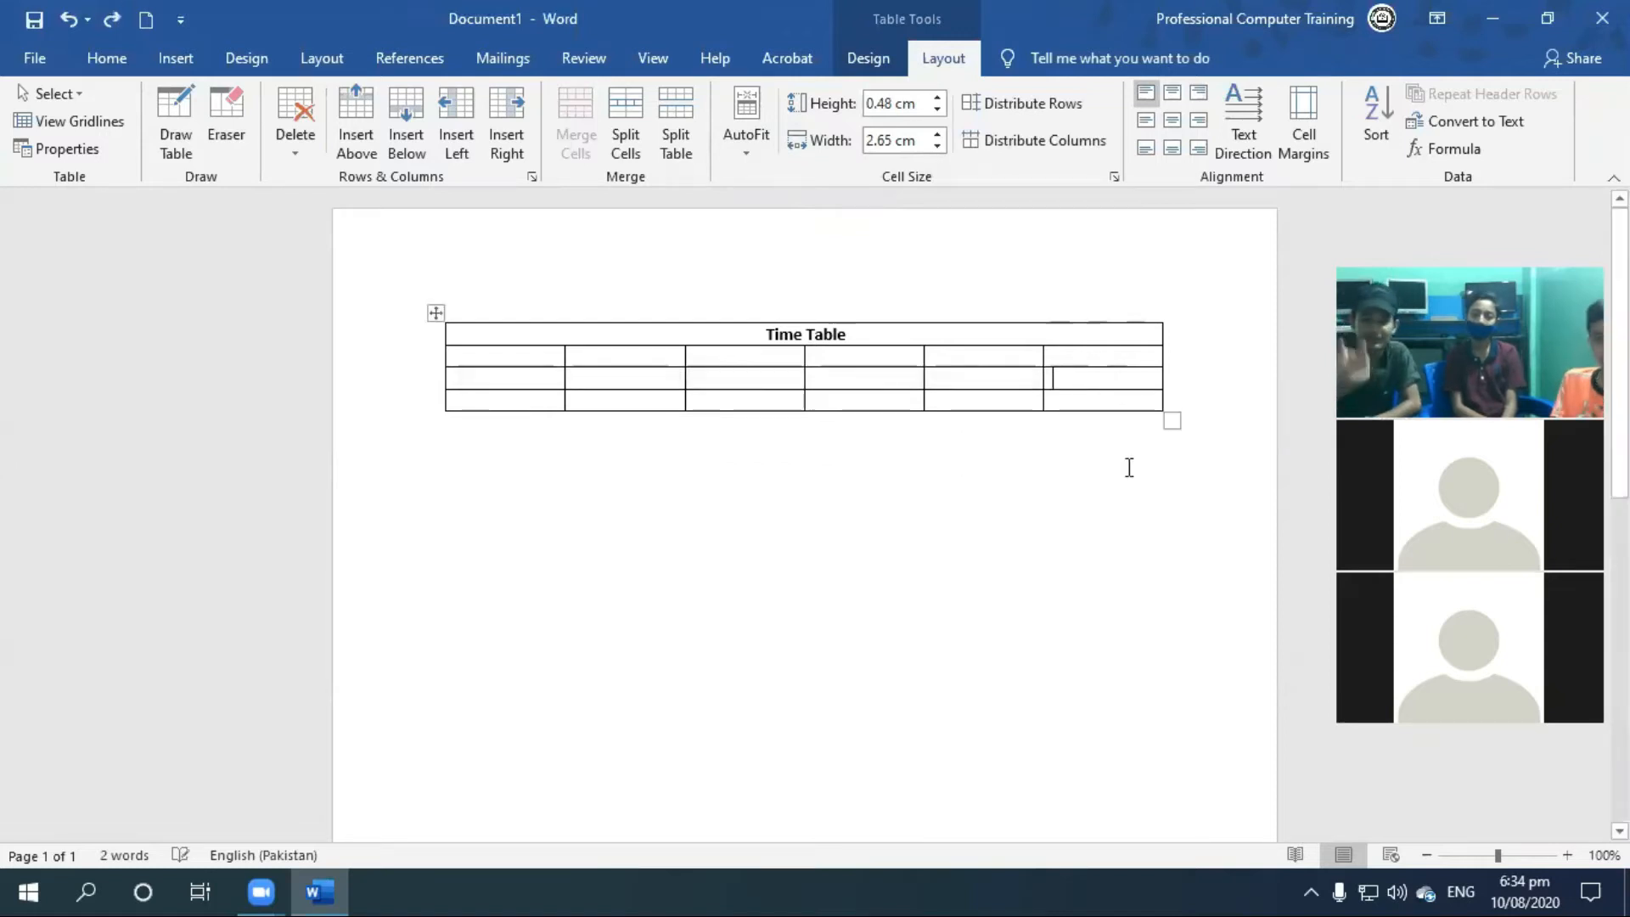
left_click(1130, 468)
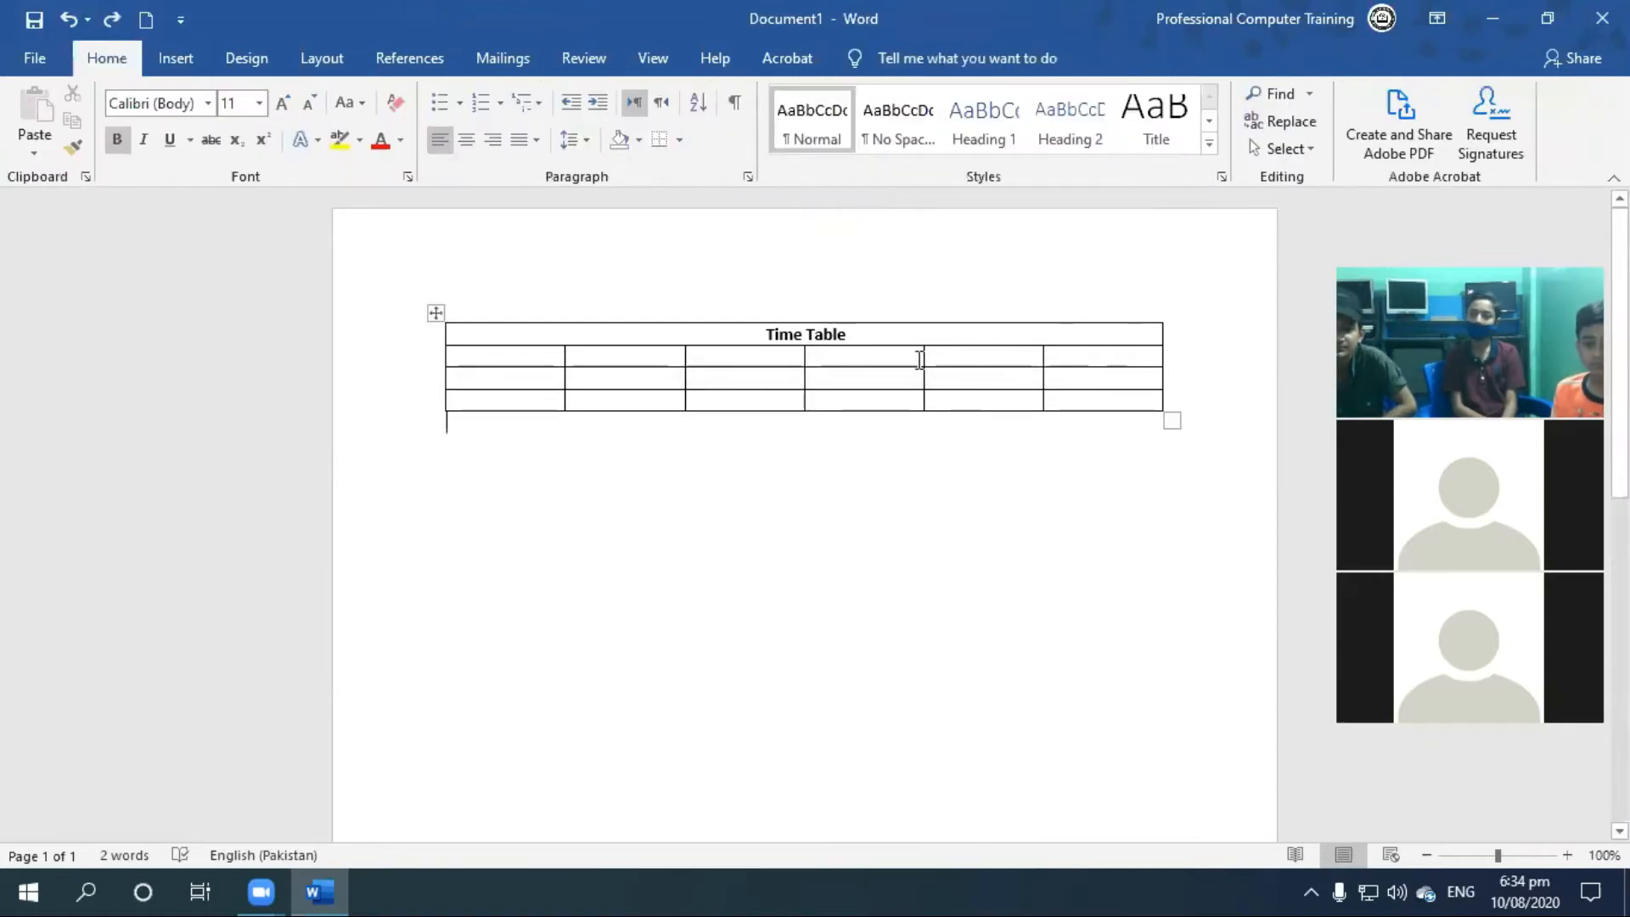
Step: Try widening the fourth column and narrowing the last column by moving their borders, and undo both changes
left_click_drag(923, 360, 1021, 360)
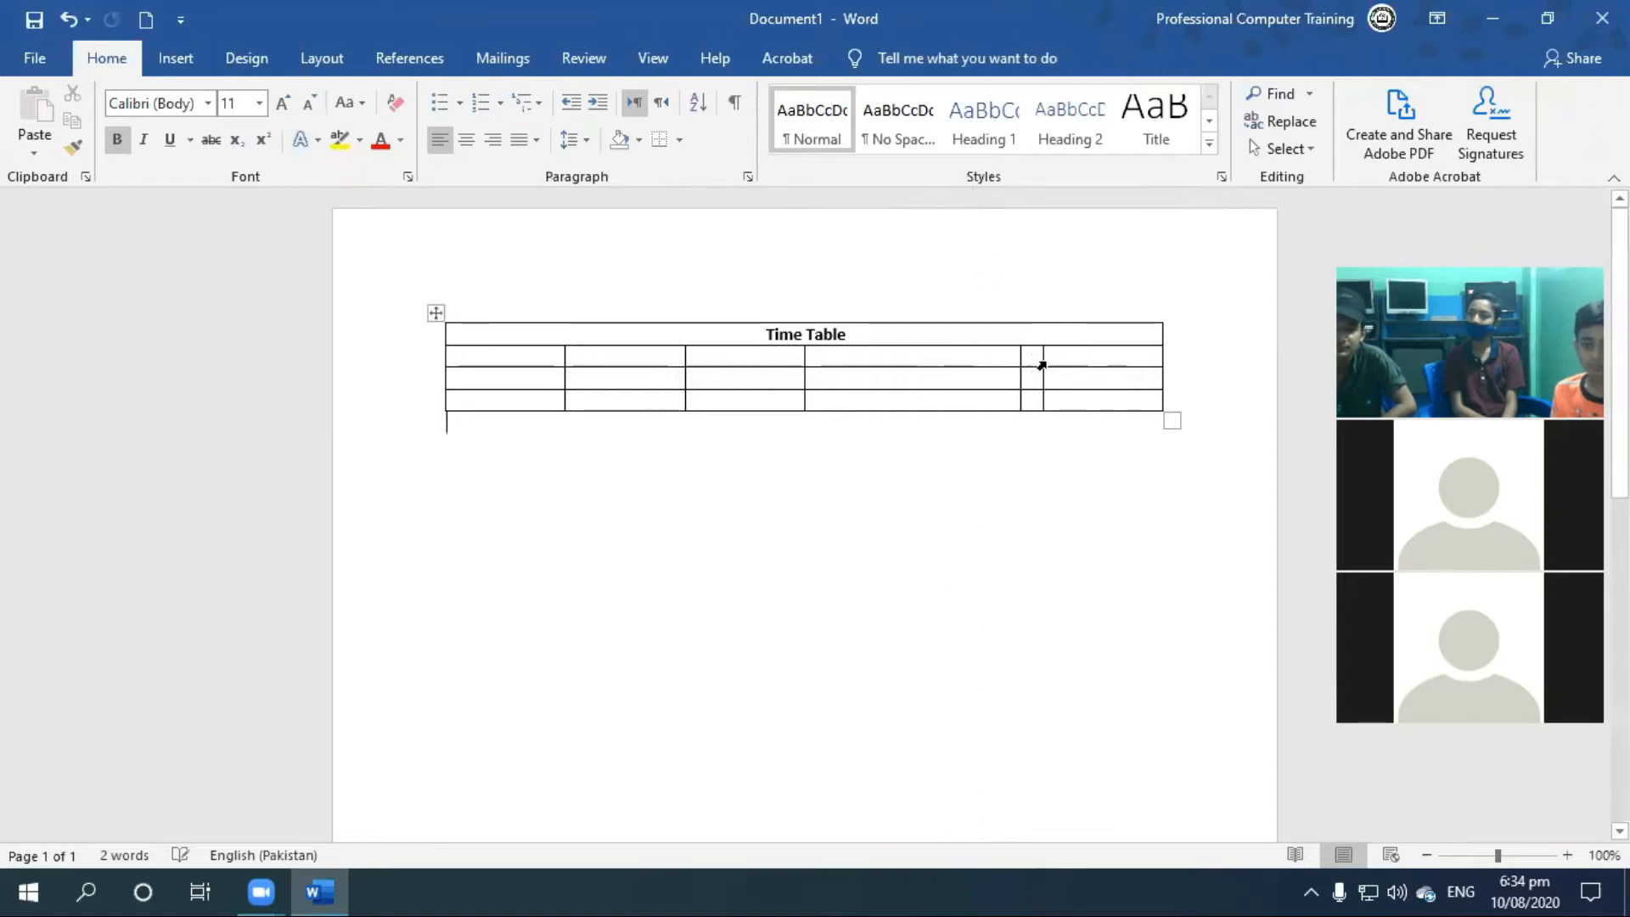
left_click_drag(1142, 357, 1066, 357)
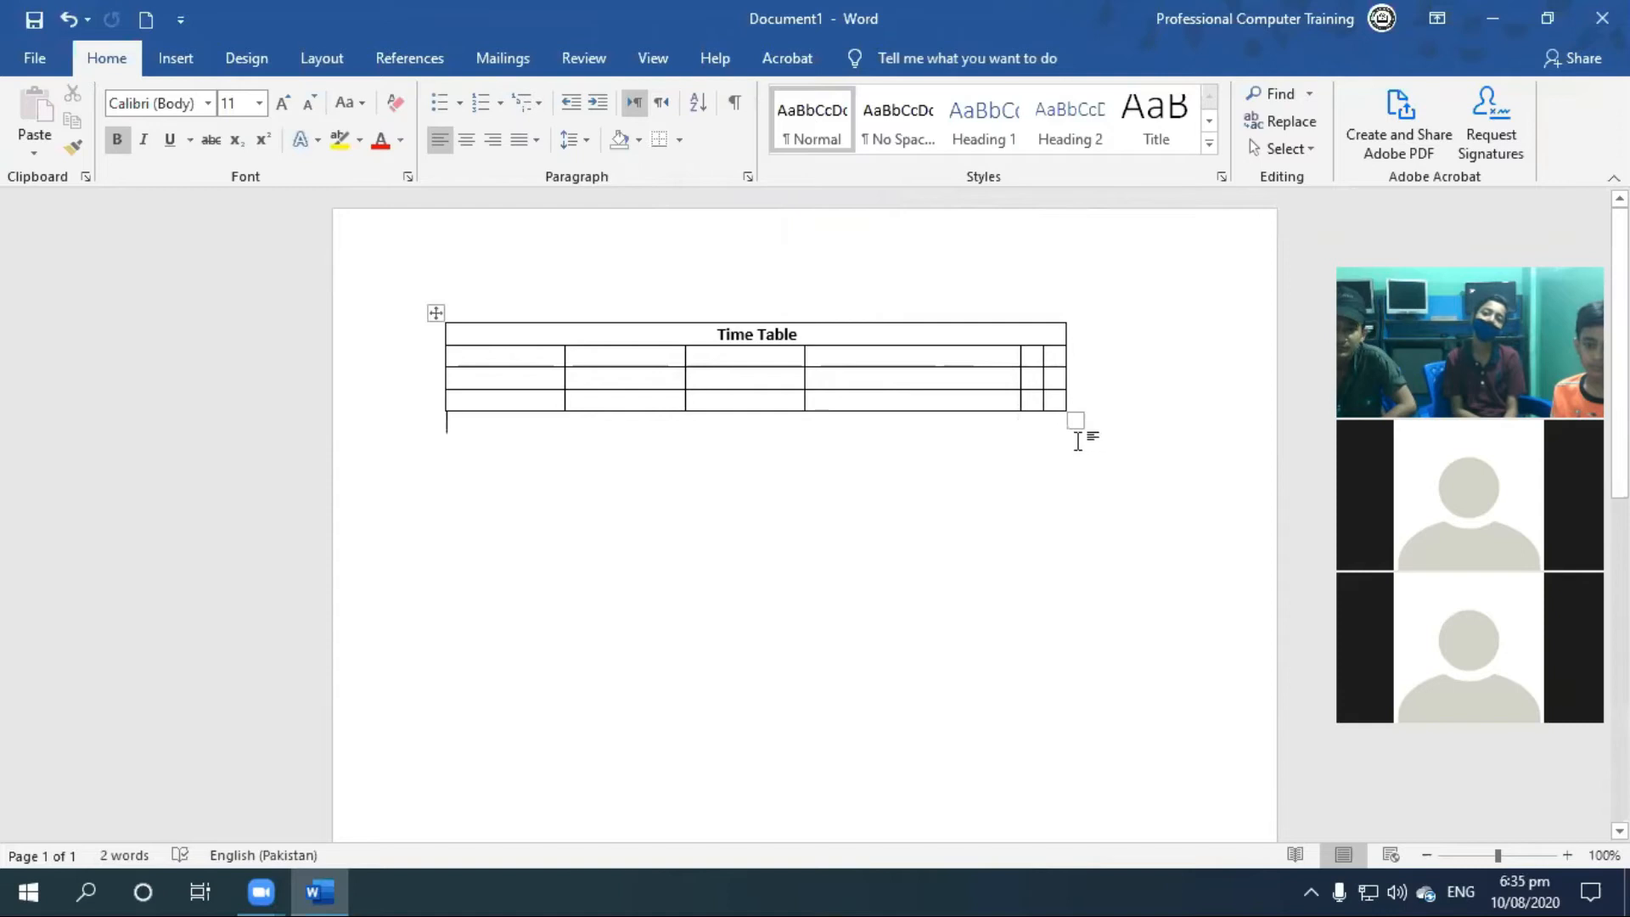
key("ctrl+z")
key("ctrl+z")
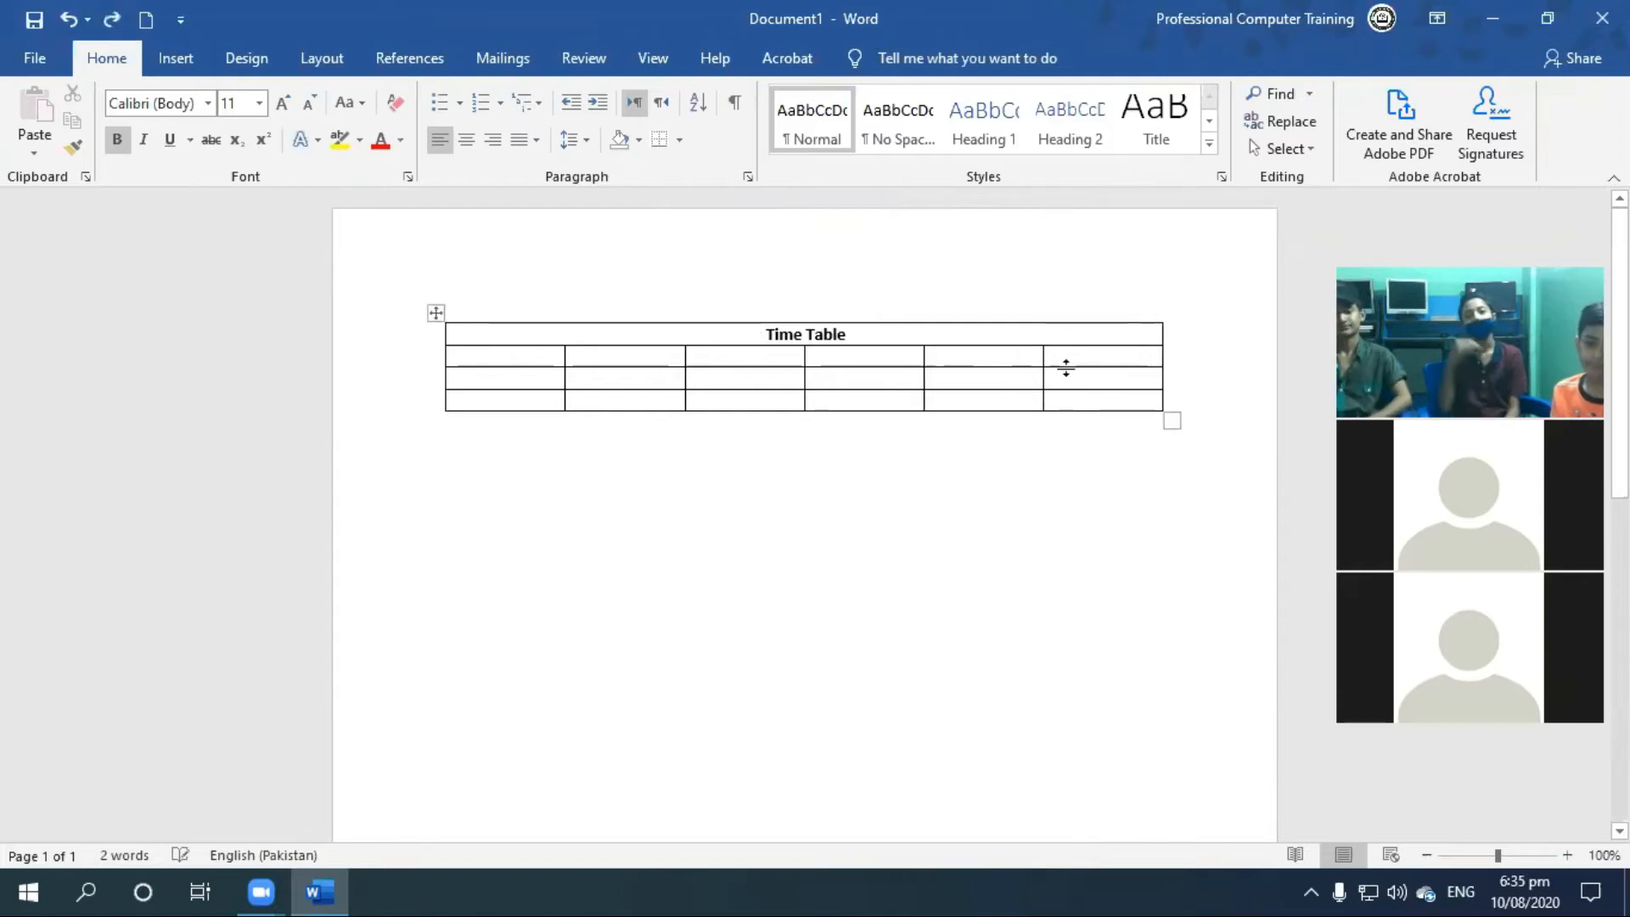
Step: Try splitting the last cell of the row below the title into 3 columns and 3 rows, and undo the split
left_click(1069, 352)
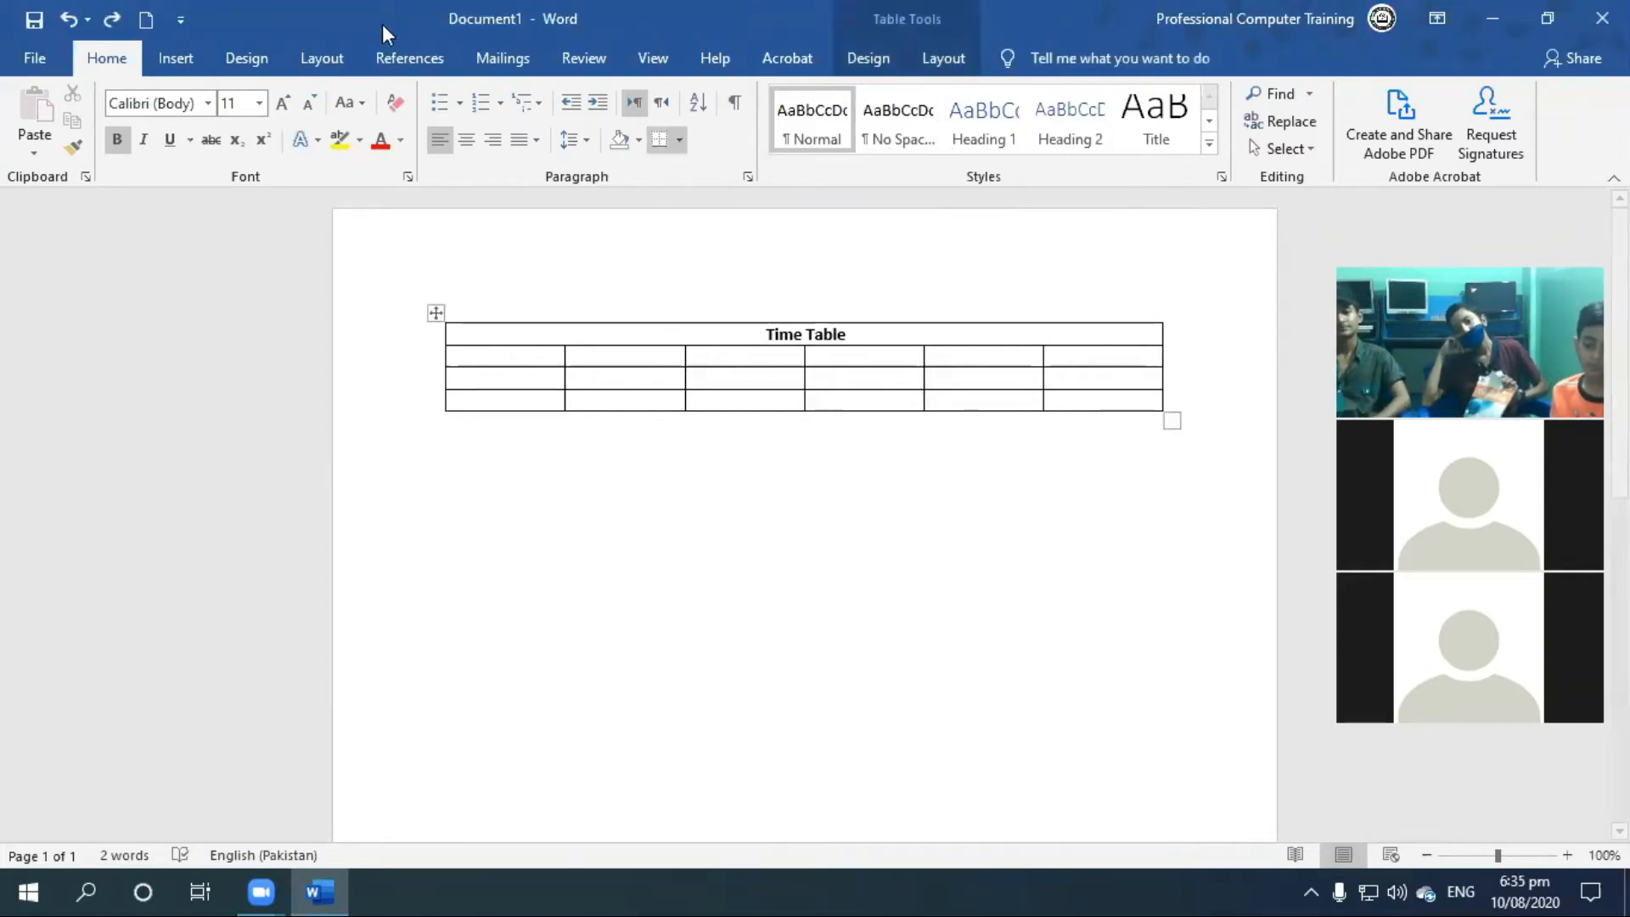
left_click(934, 60)
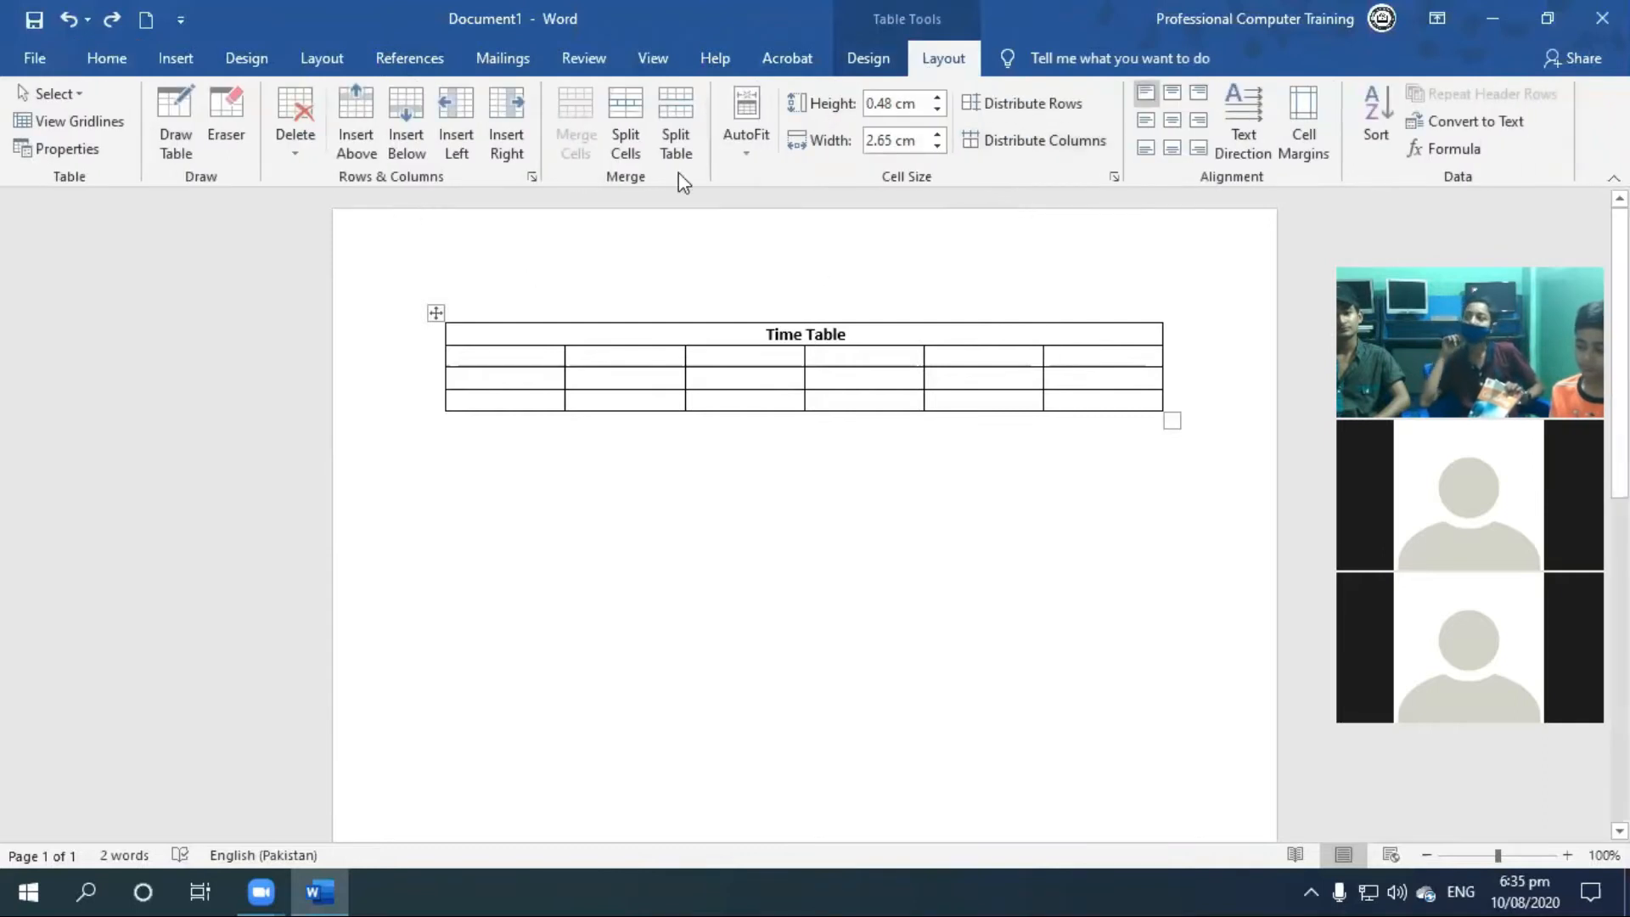
left_click(626, 127)
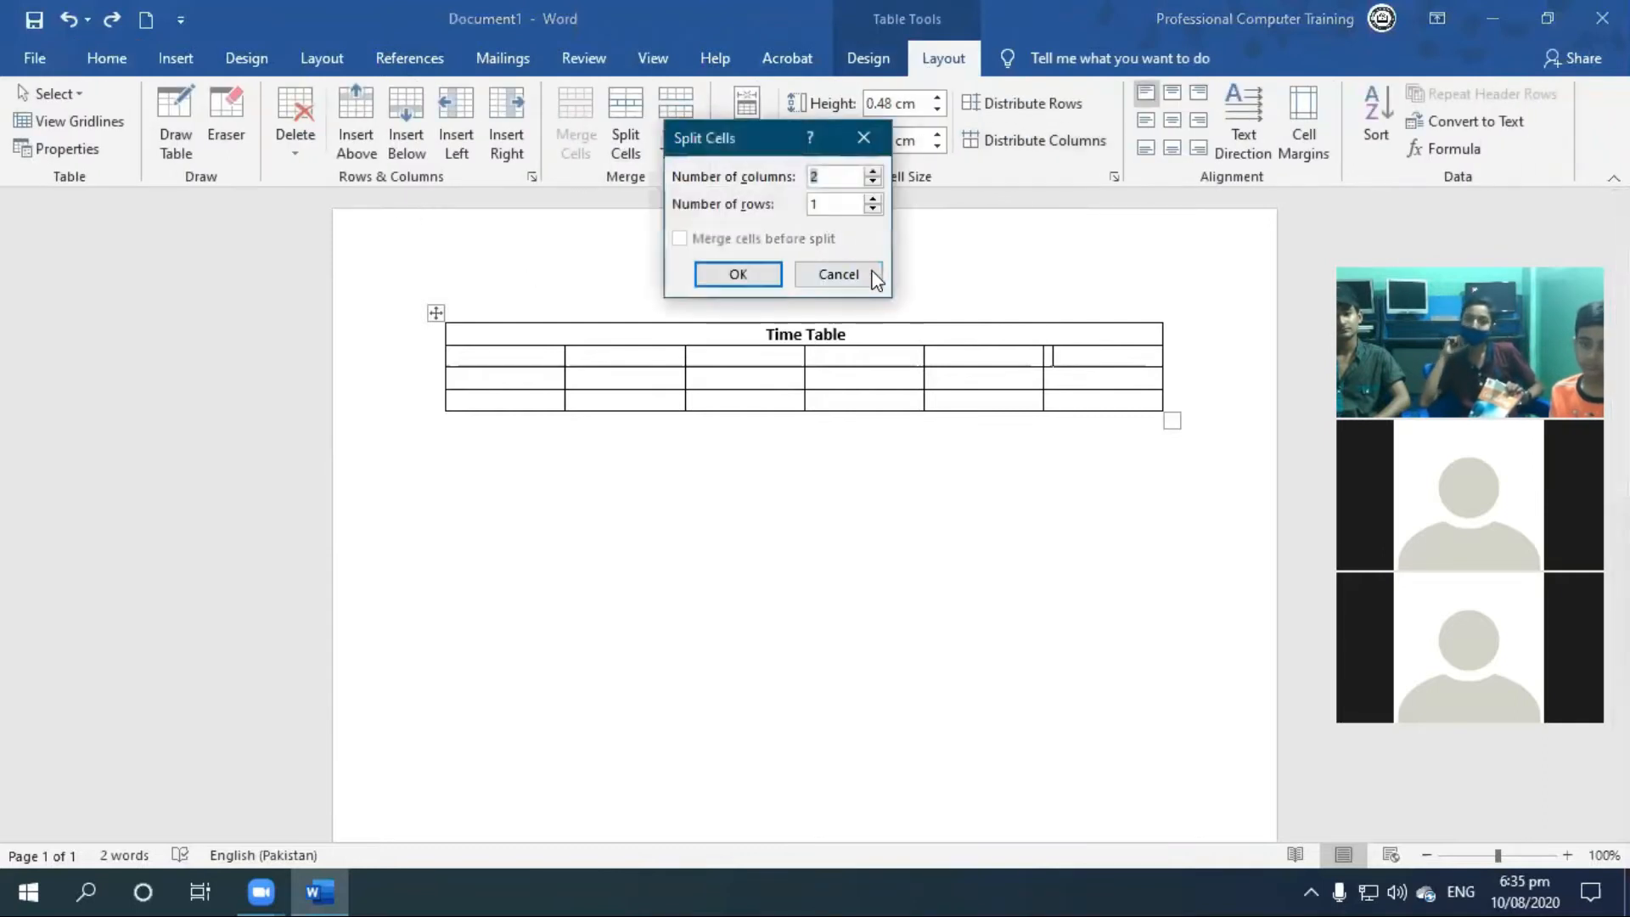
left_click(872, 171)
left_click(764, 276)
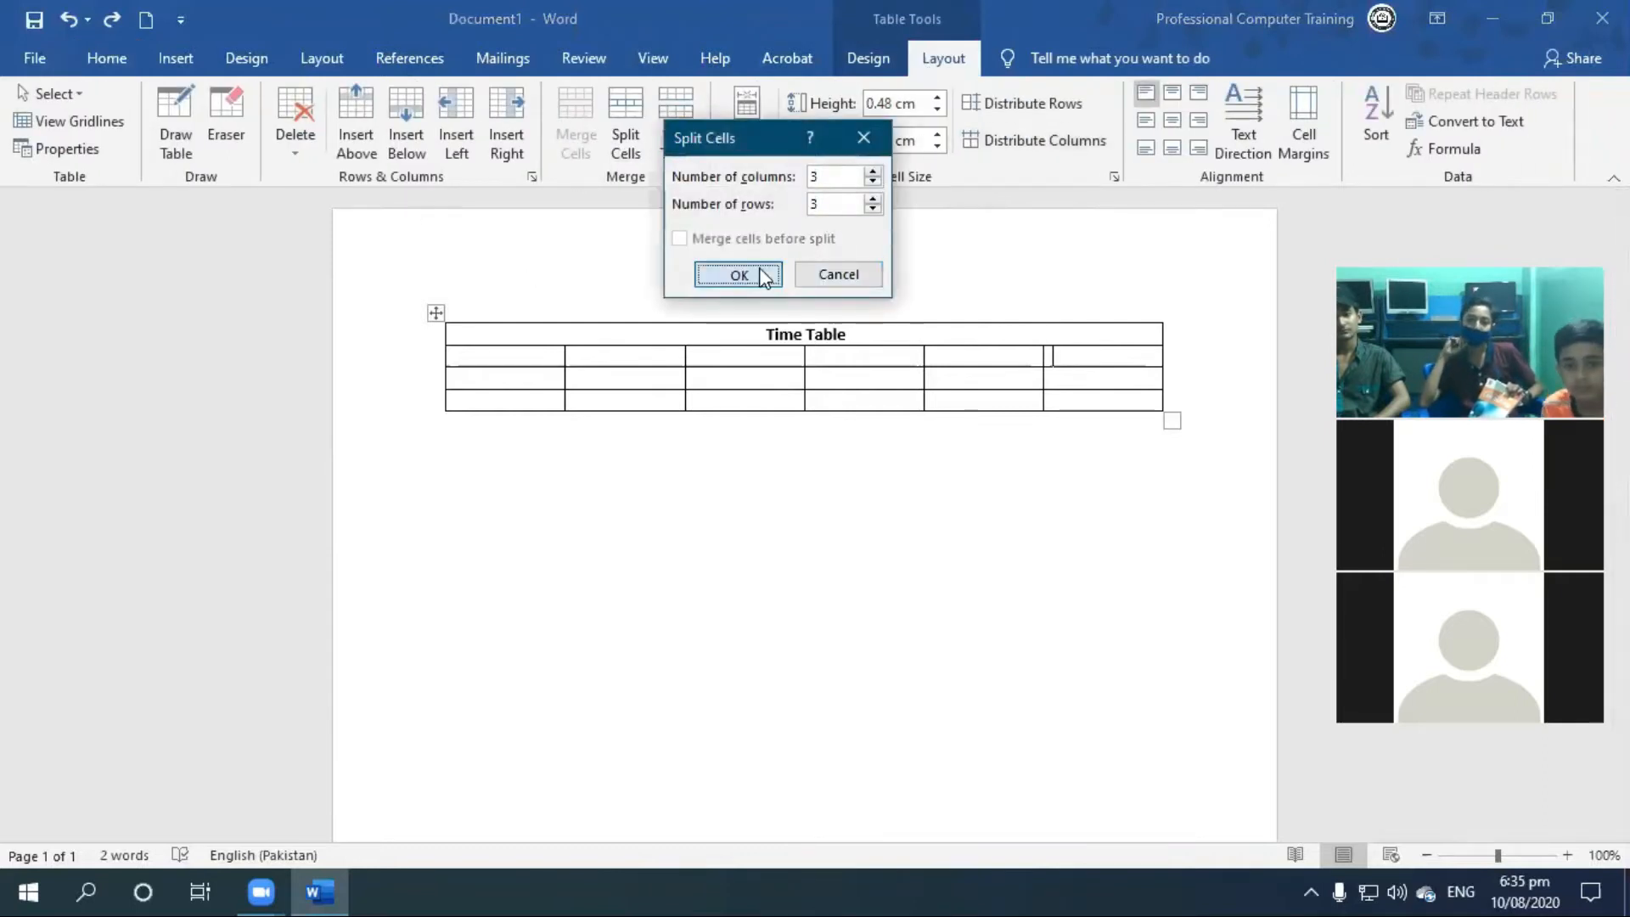
left_click(1129, 377)
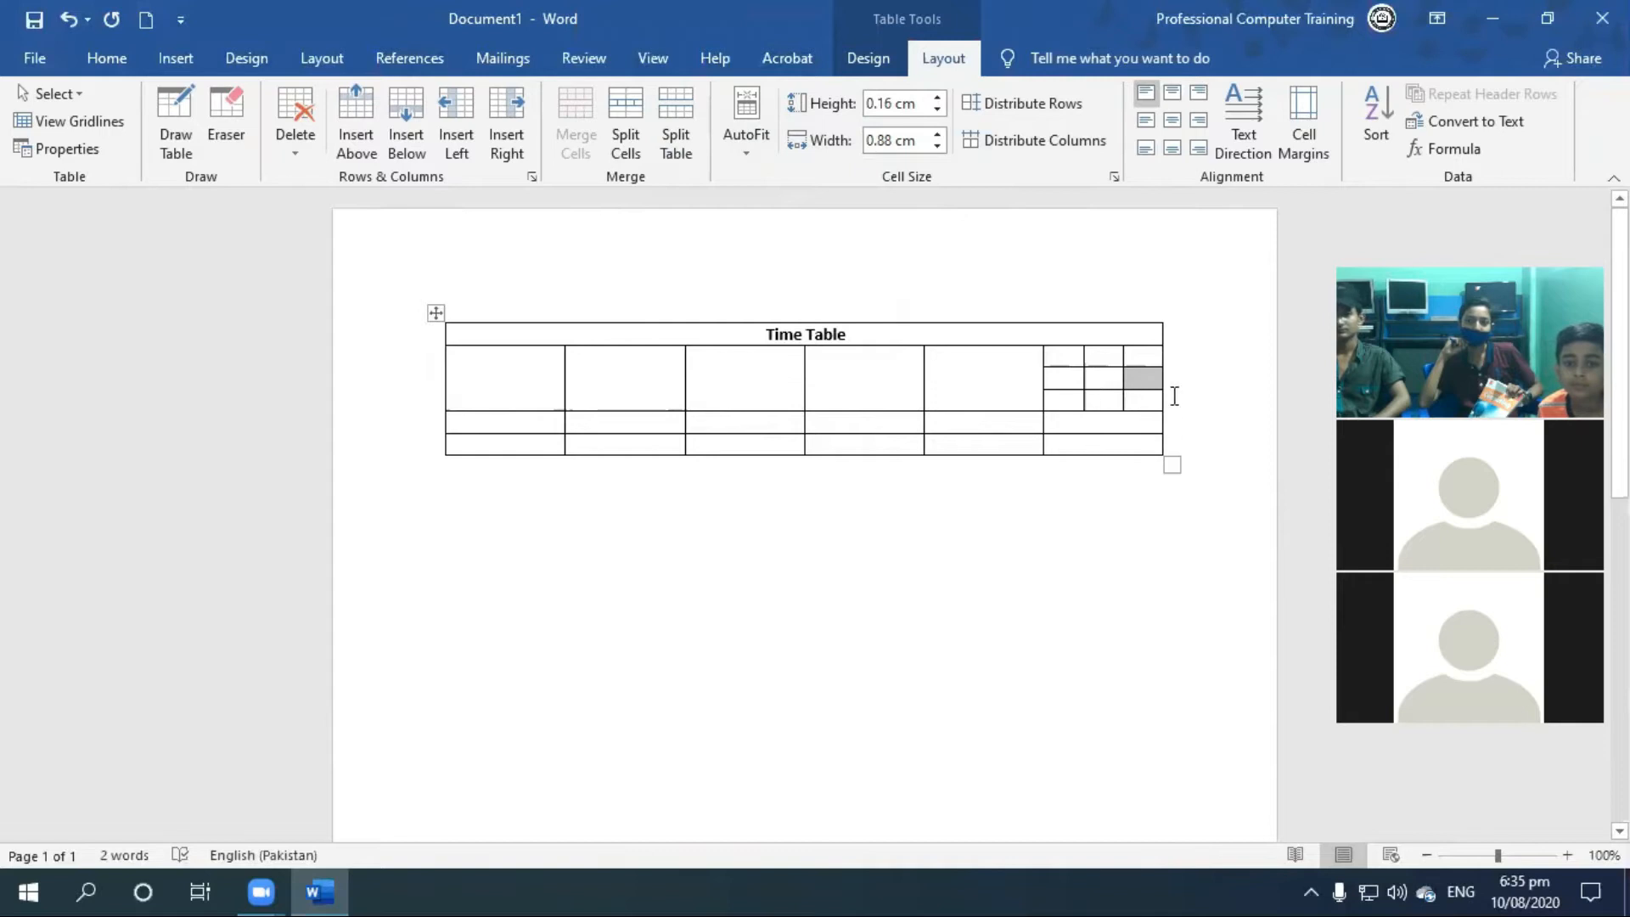
left_click(1009, 386)
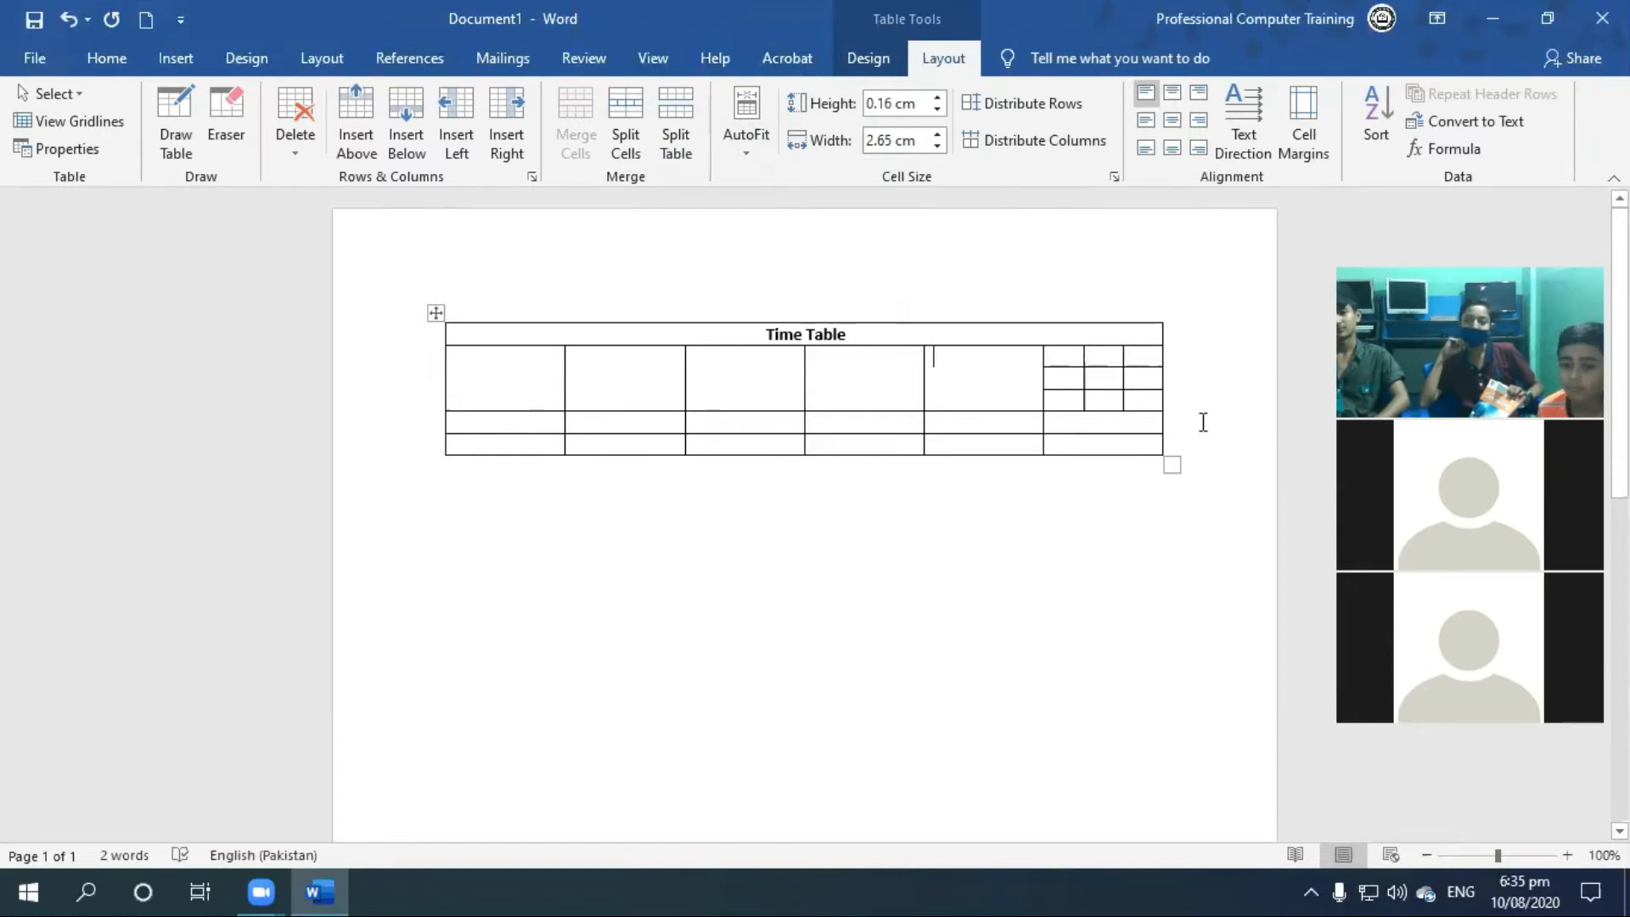
key("ctrl+z")
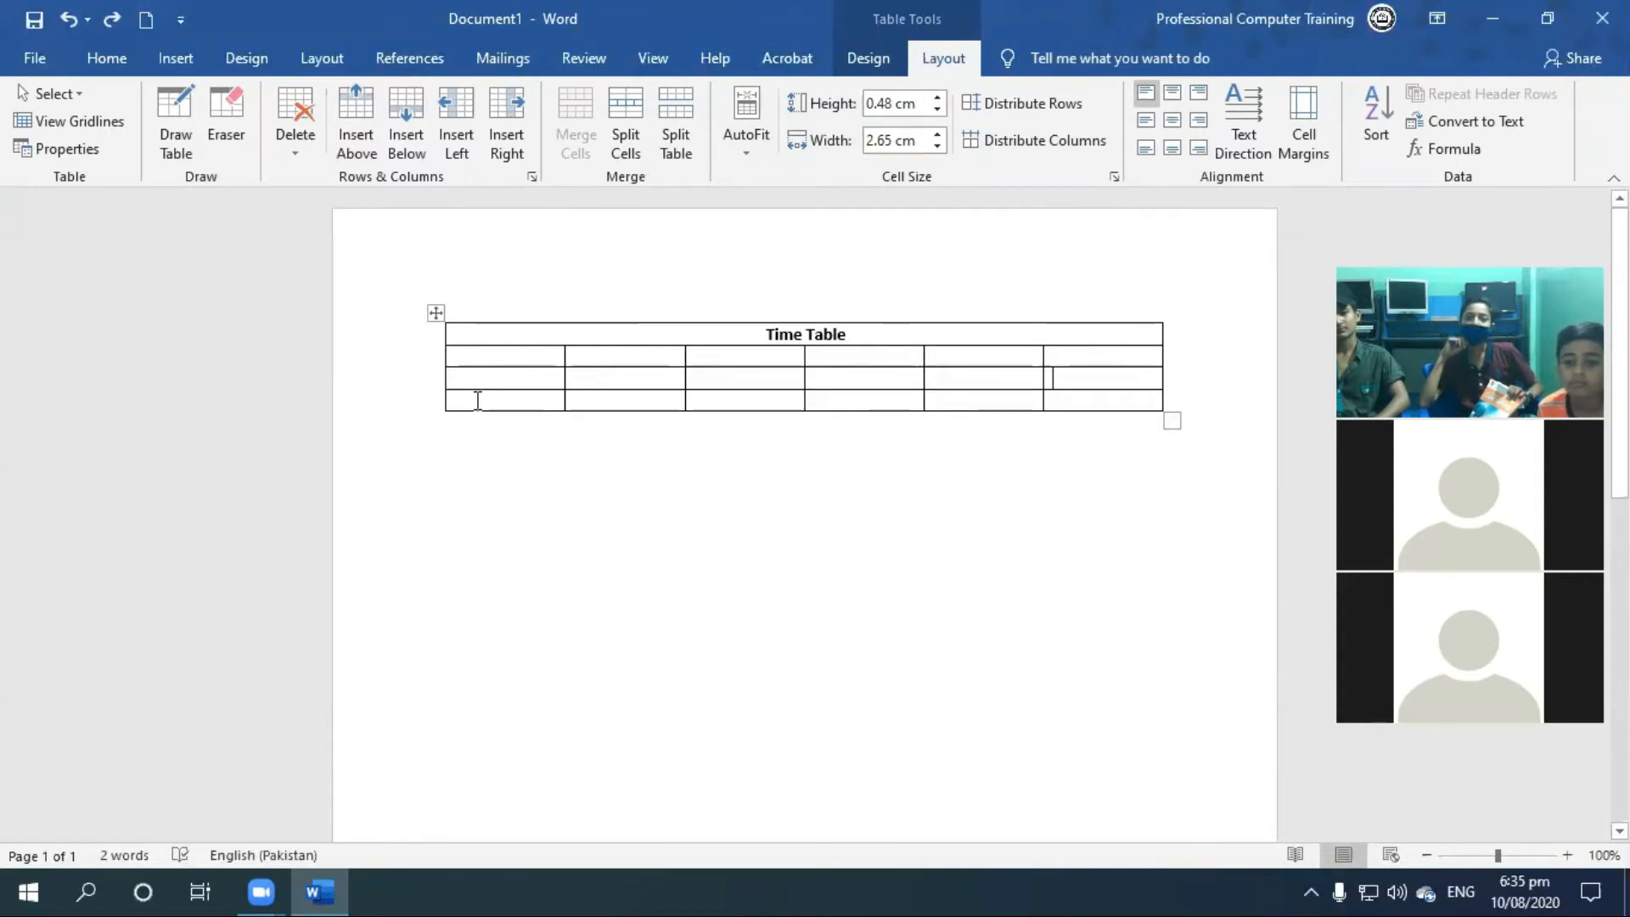
Step: Copy the table's last row and paste it six times directly below the table to add more rows
left_click_drag(491, 400, 1091, 411)
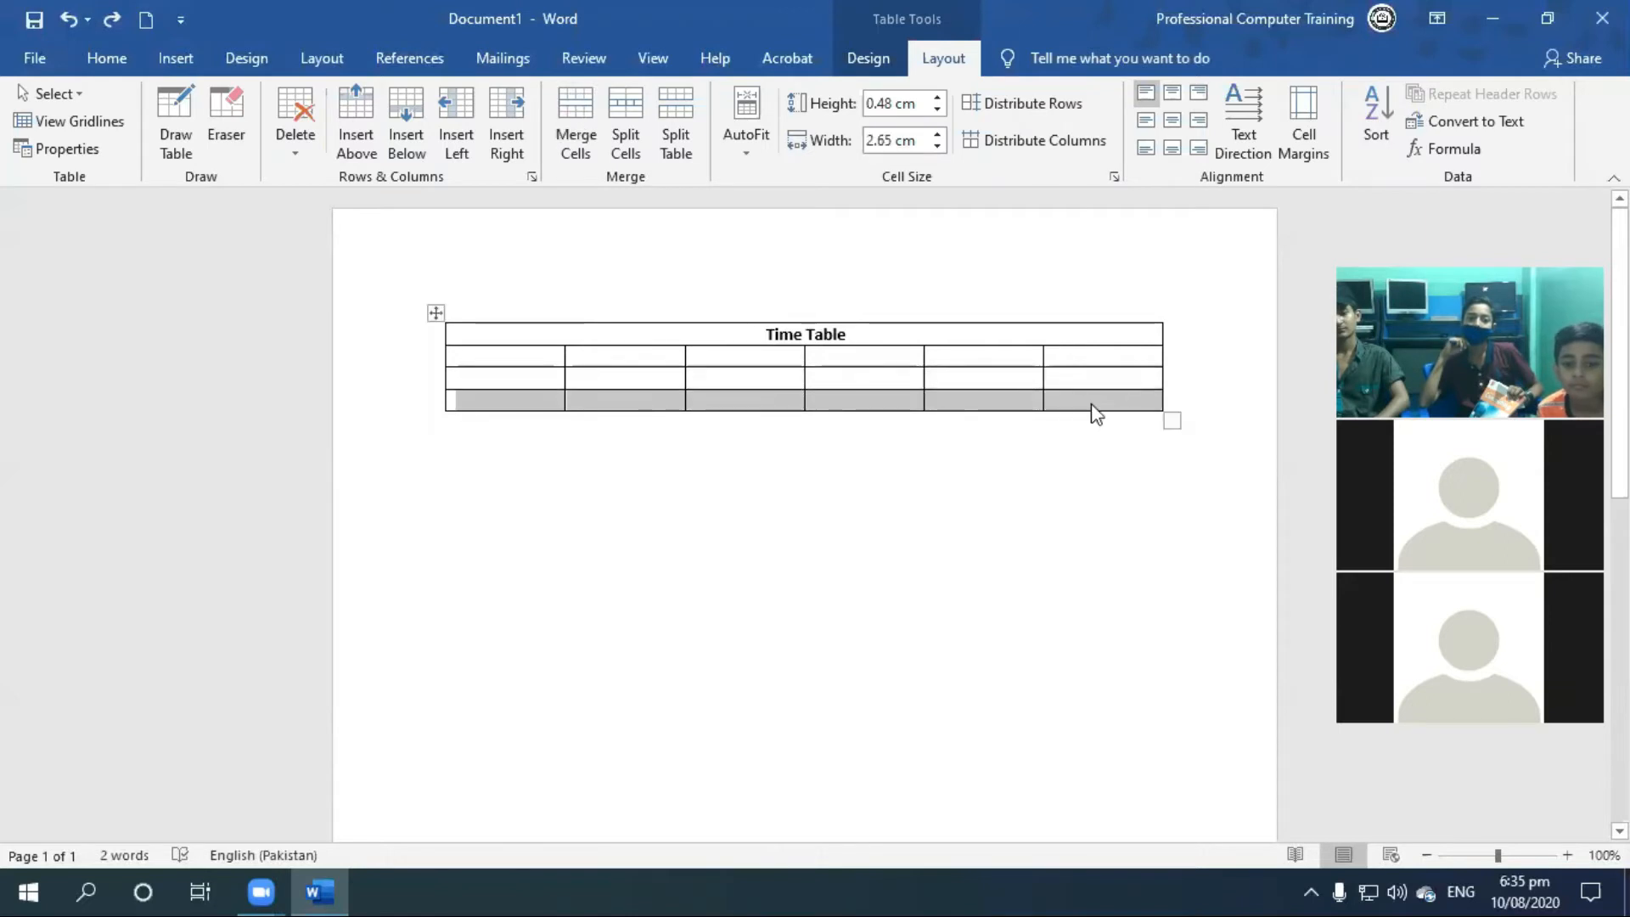
left_click(488, 440)
key("ctrl+v")
key("ctrl+v")
key("ctrl+v")
key("ctrl+v")
key("ctrl+v")
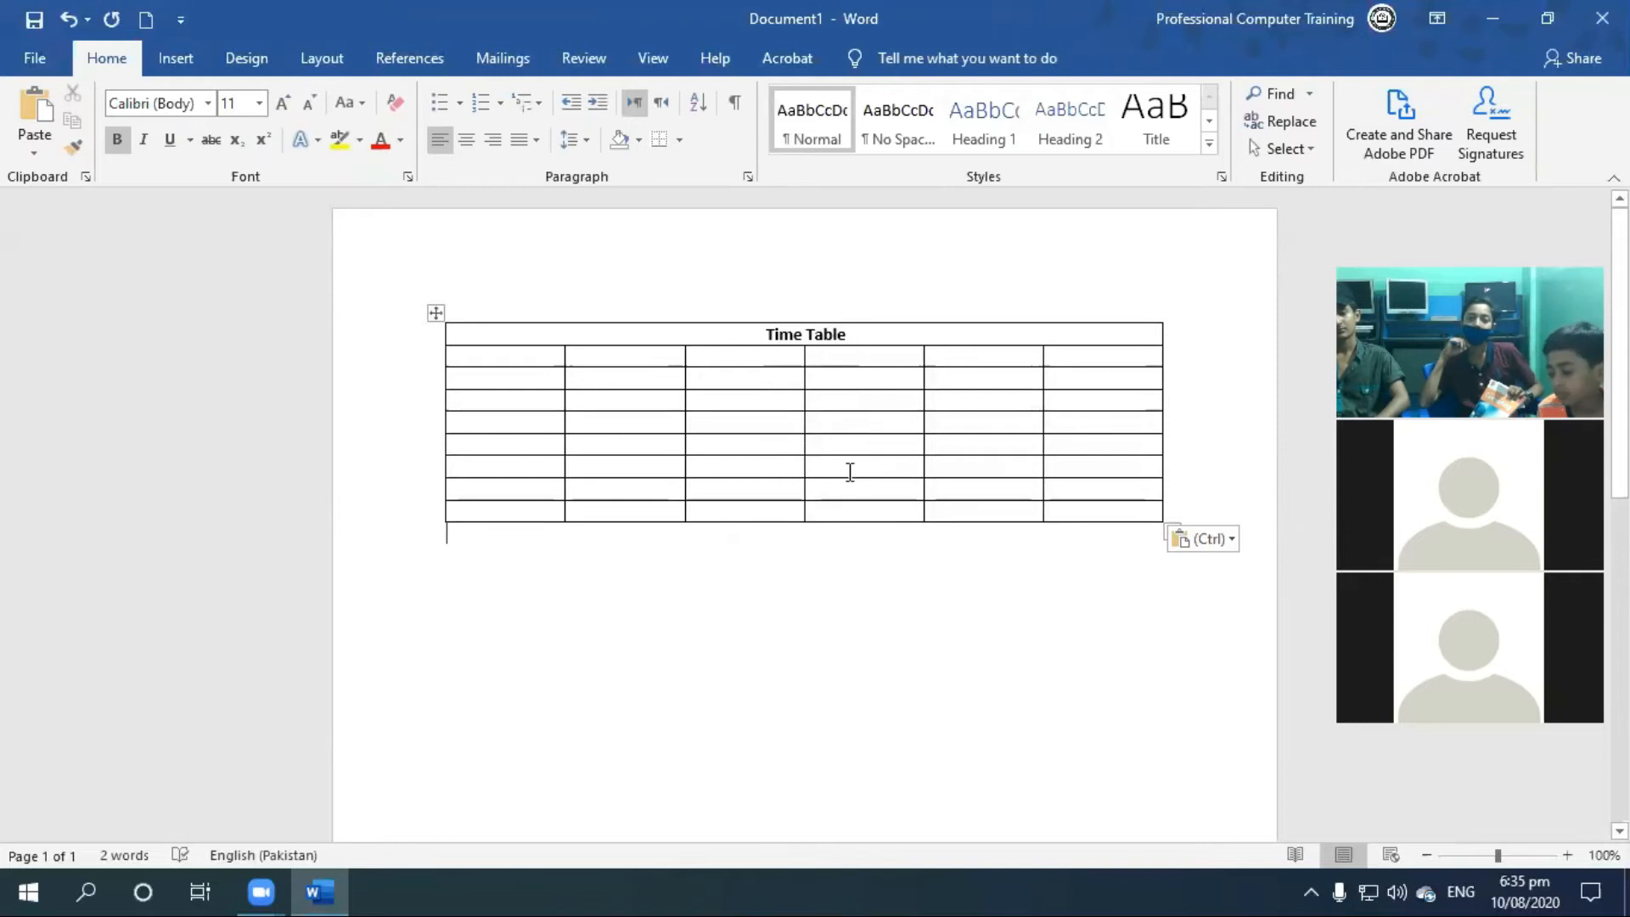
key("ctrl+v")
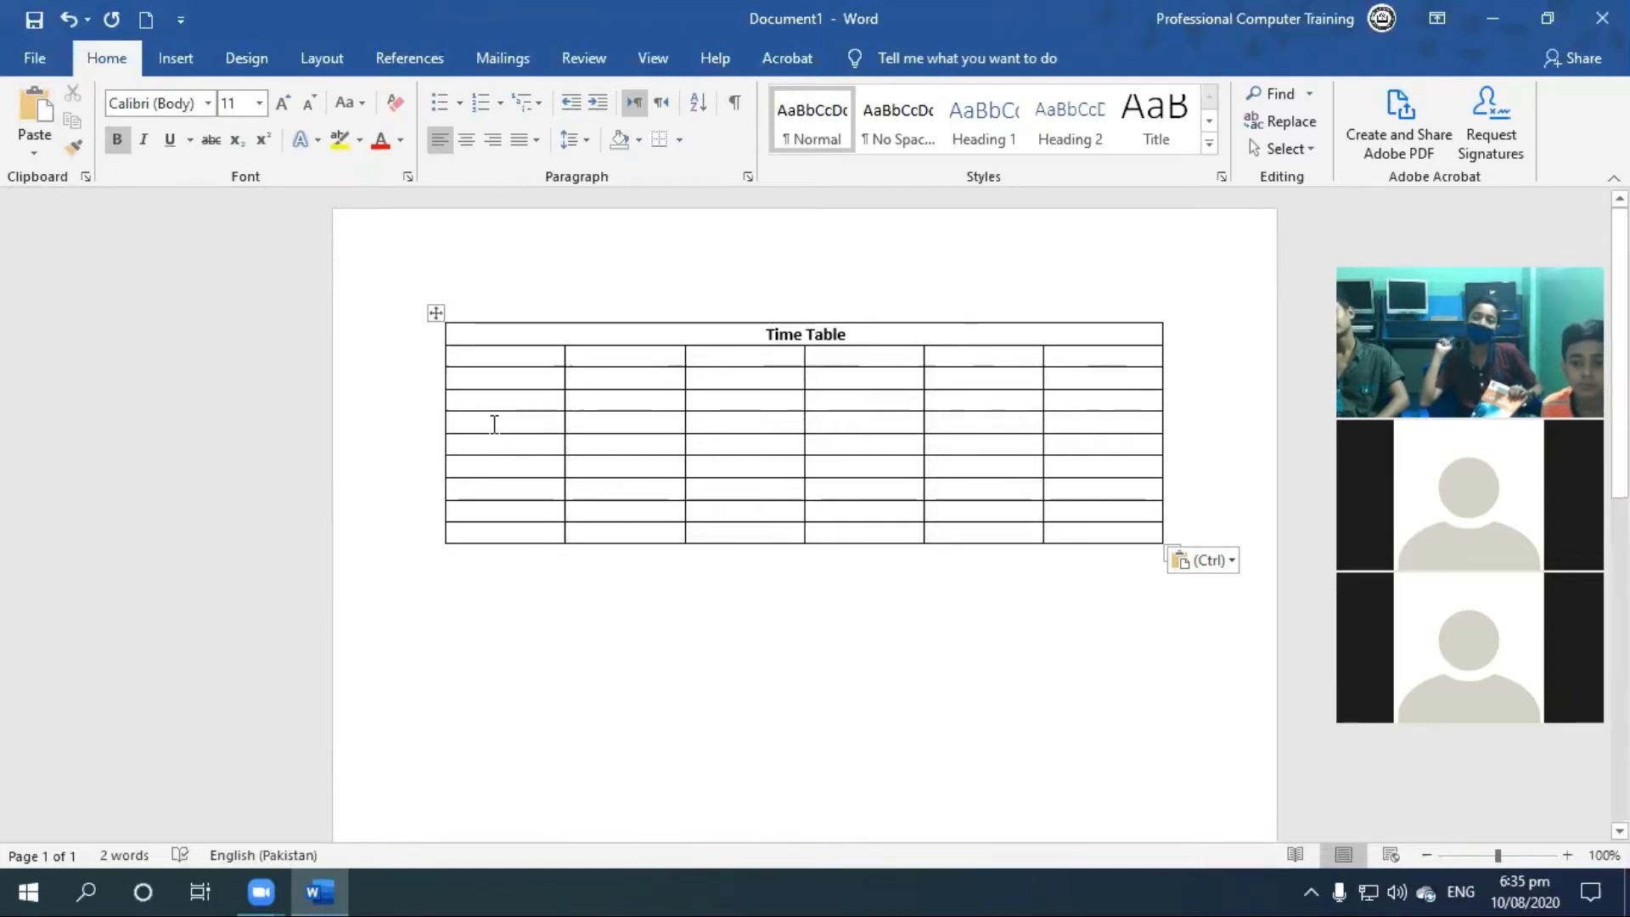
Step: Enter A in the first cell of the fourth row below the Time Table title
left_click(495, 418)
type("A")
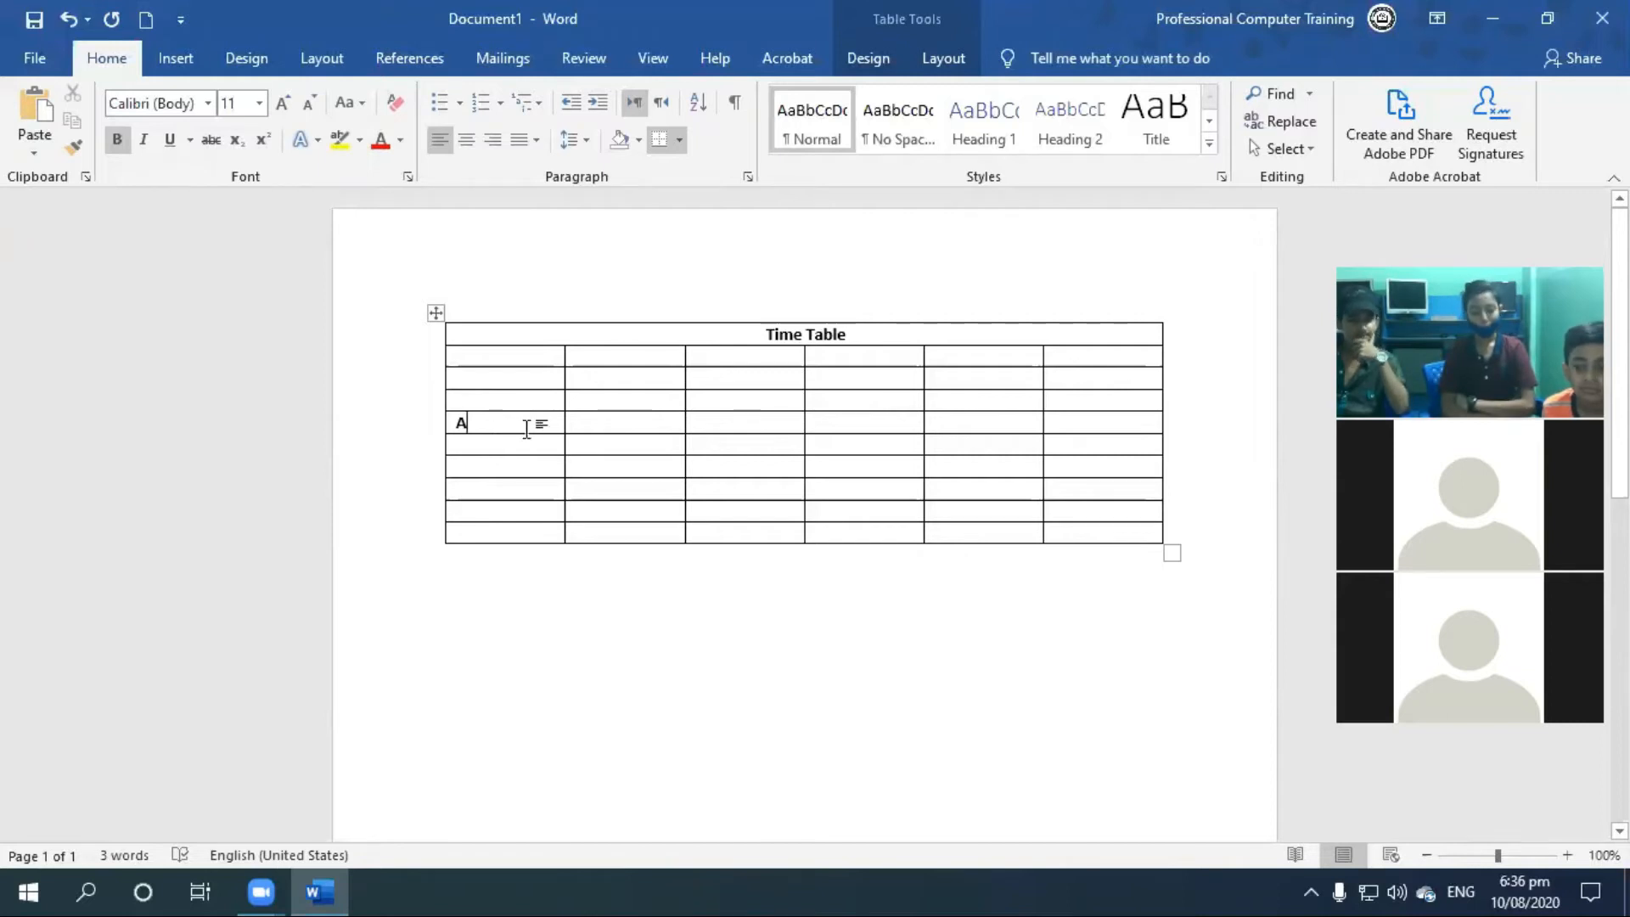
Step: Try splitting the table into two at the row containing A, and undo the split
left_click(943, 57)
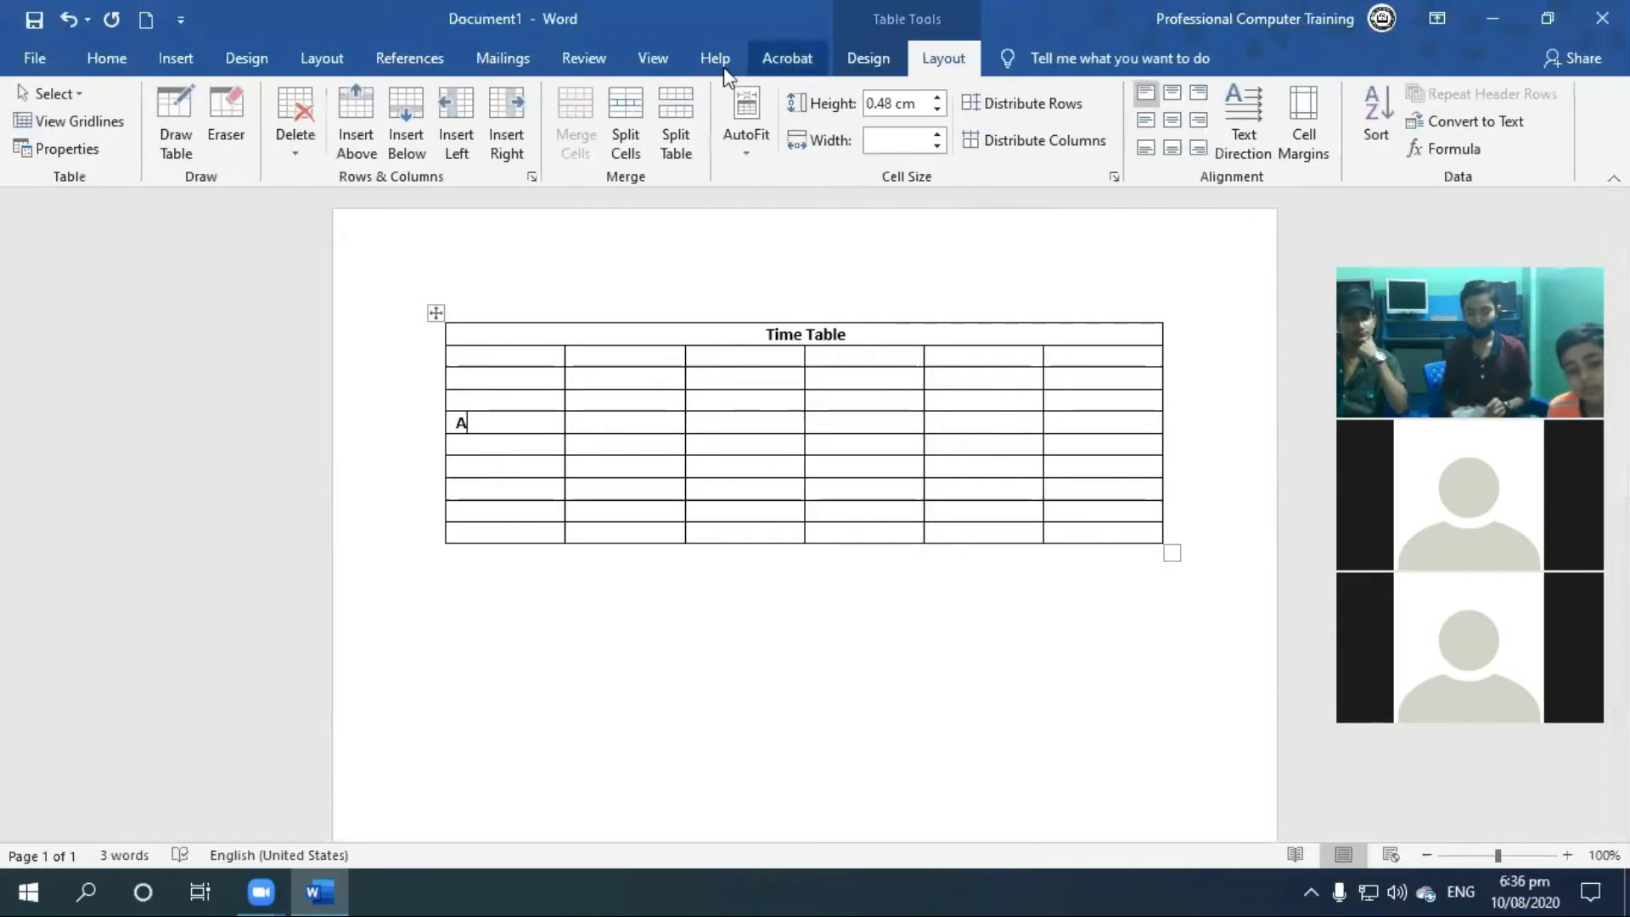
left_click(676, 165)
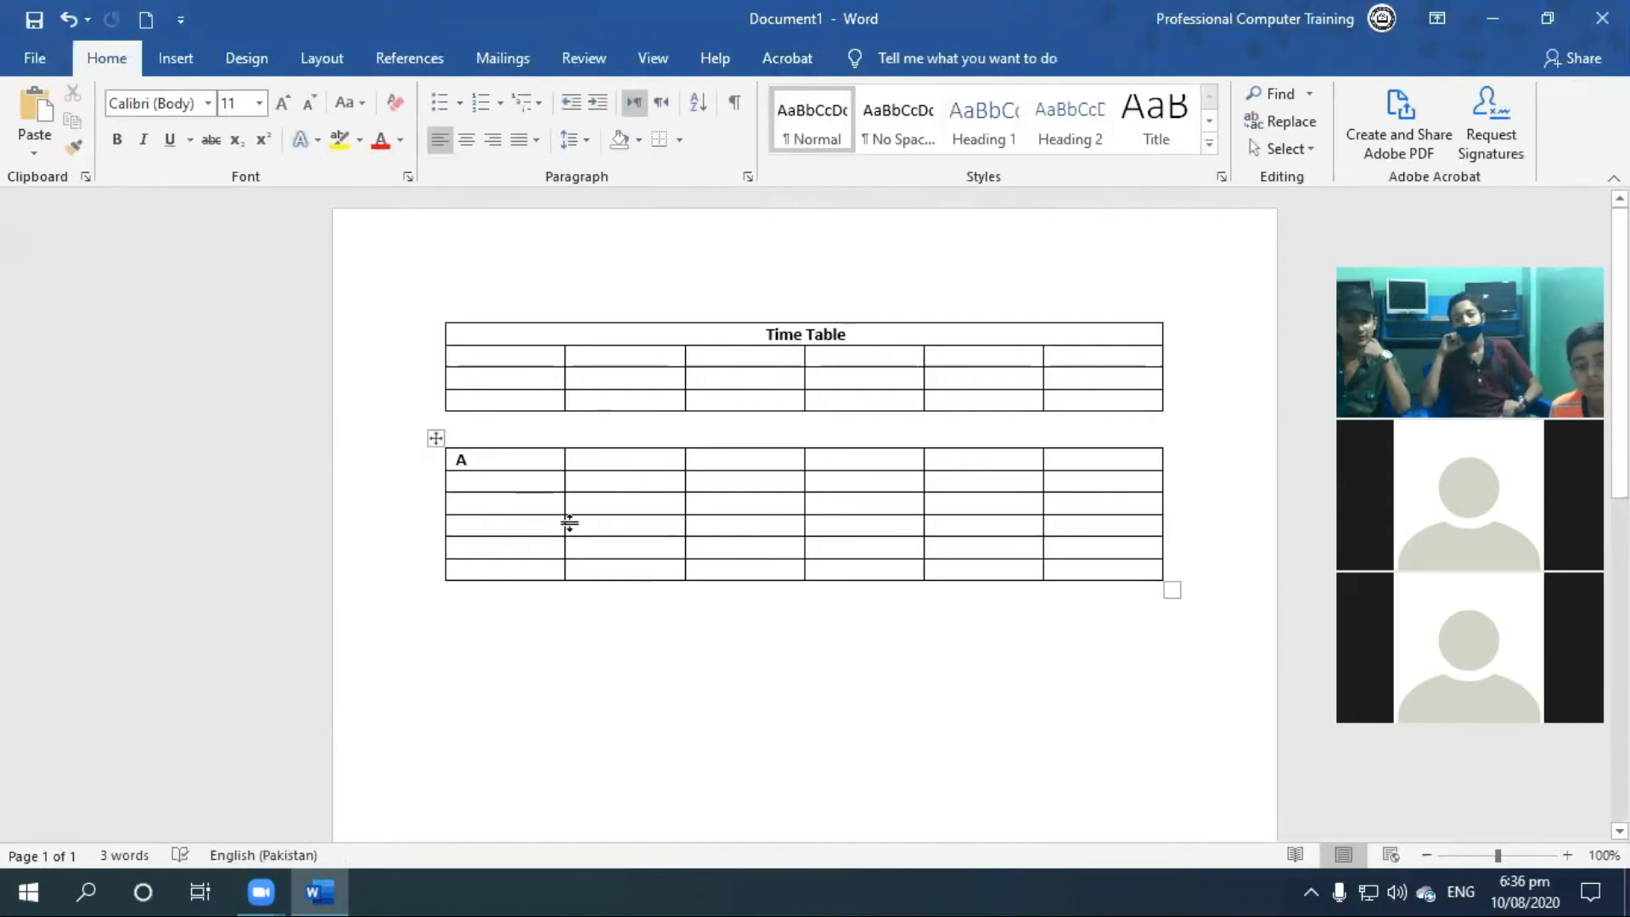
key("ctrl+z")
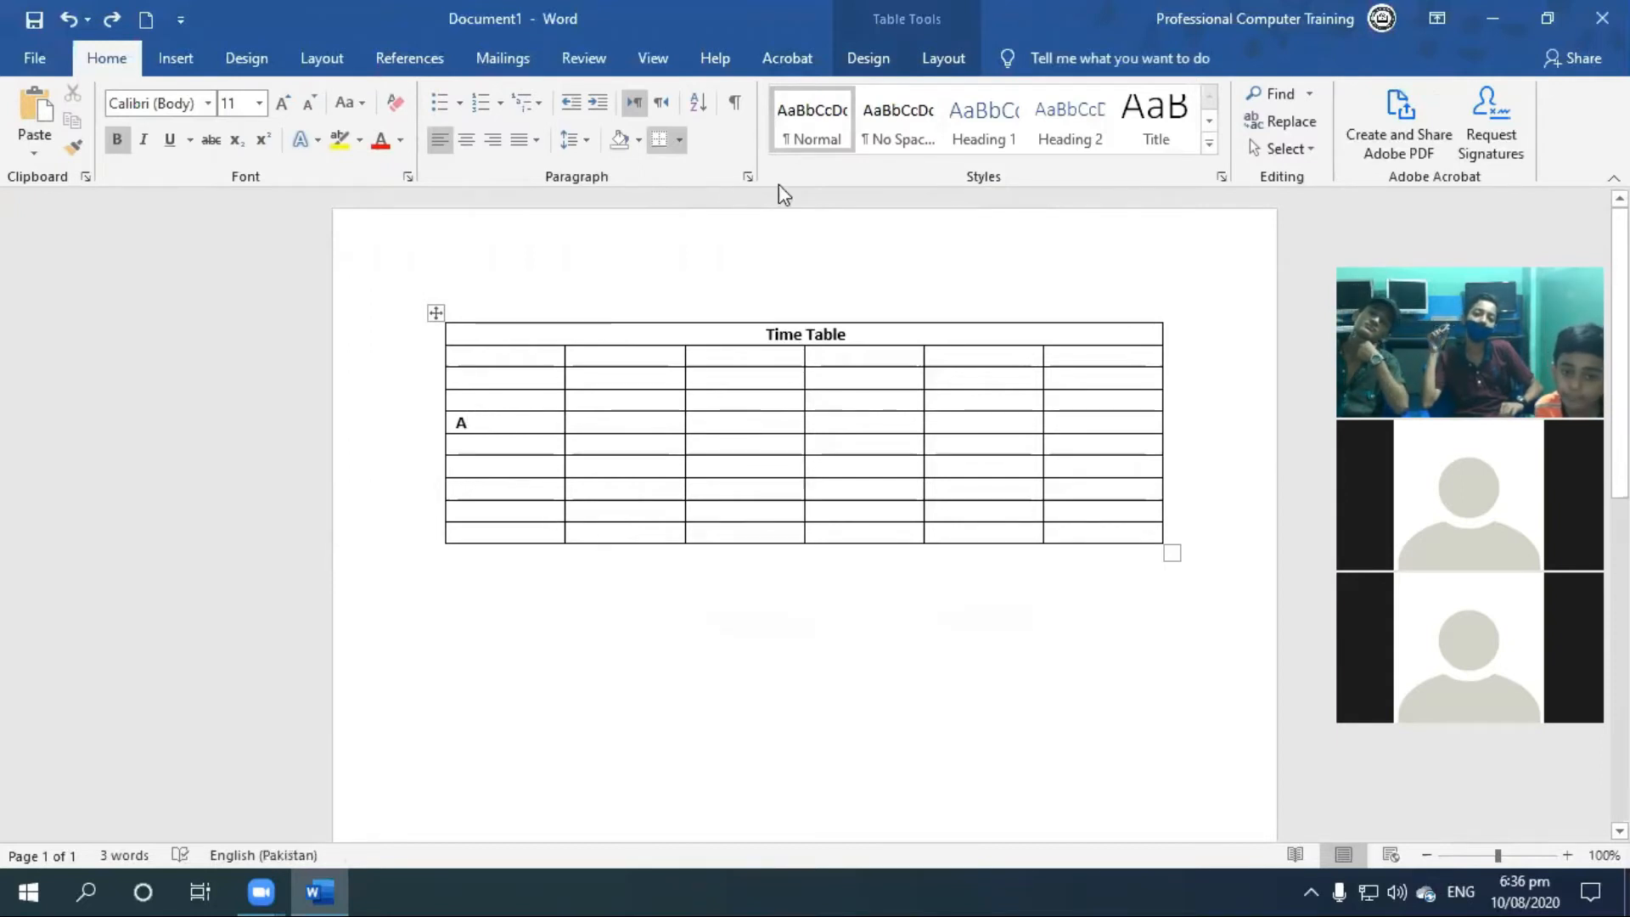
Step: Try splitting the table at the second row below A, and rejoin it by moving the lower table up against the upper one
left_click(931, 51)
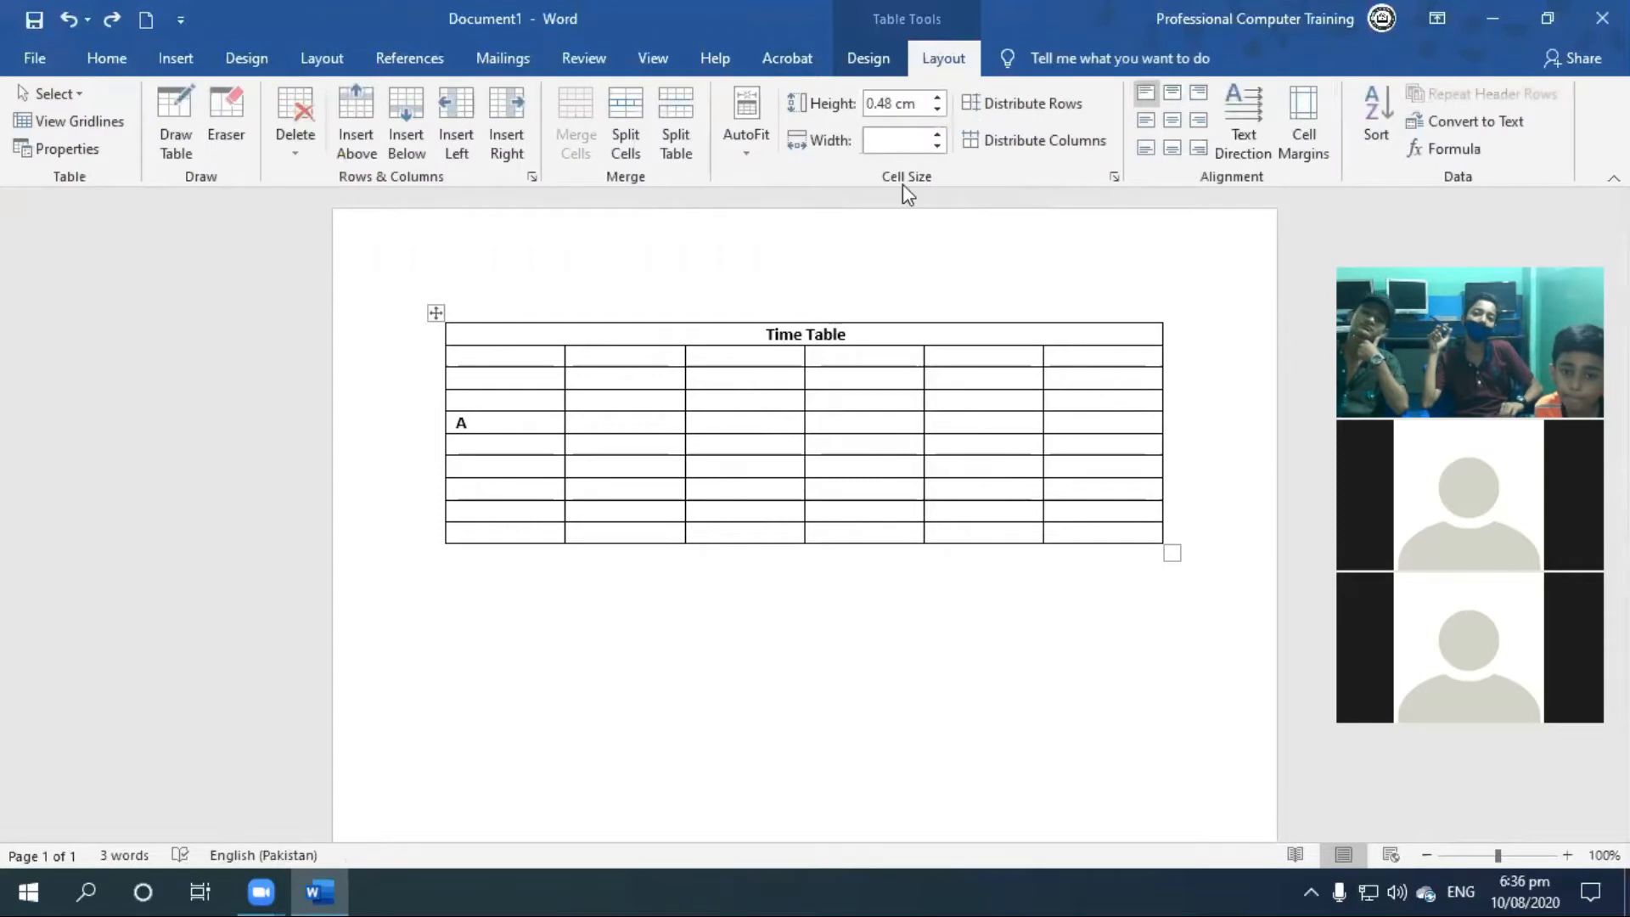
left_click(679, 141)
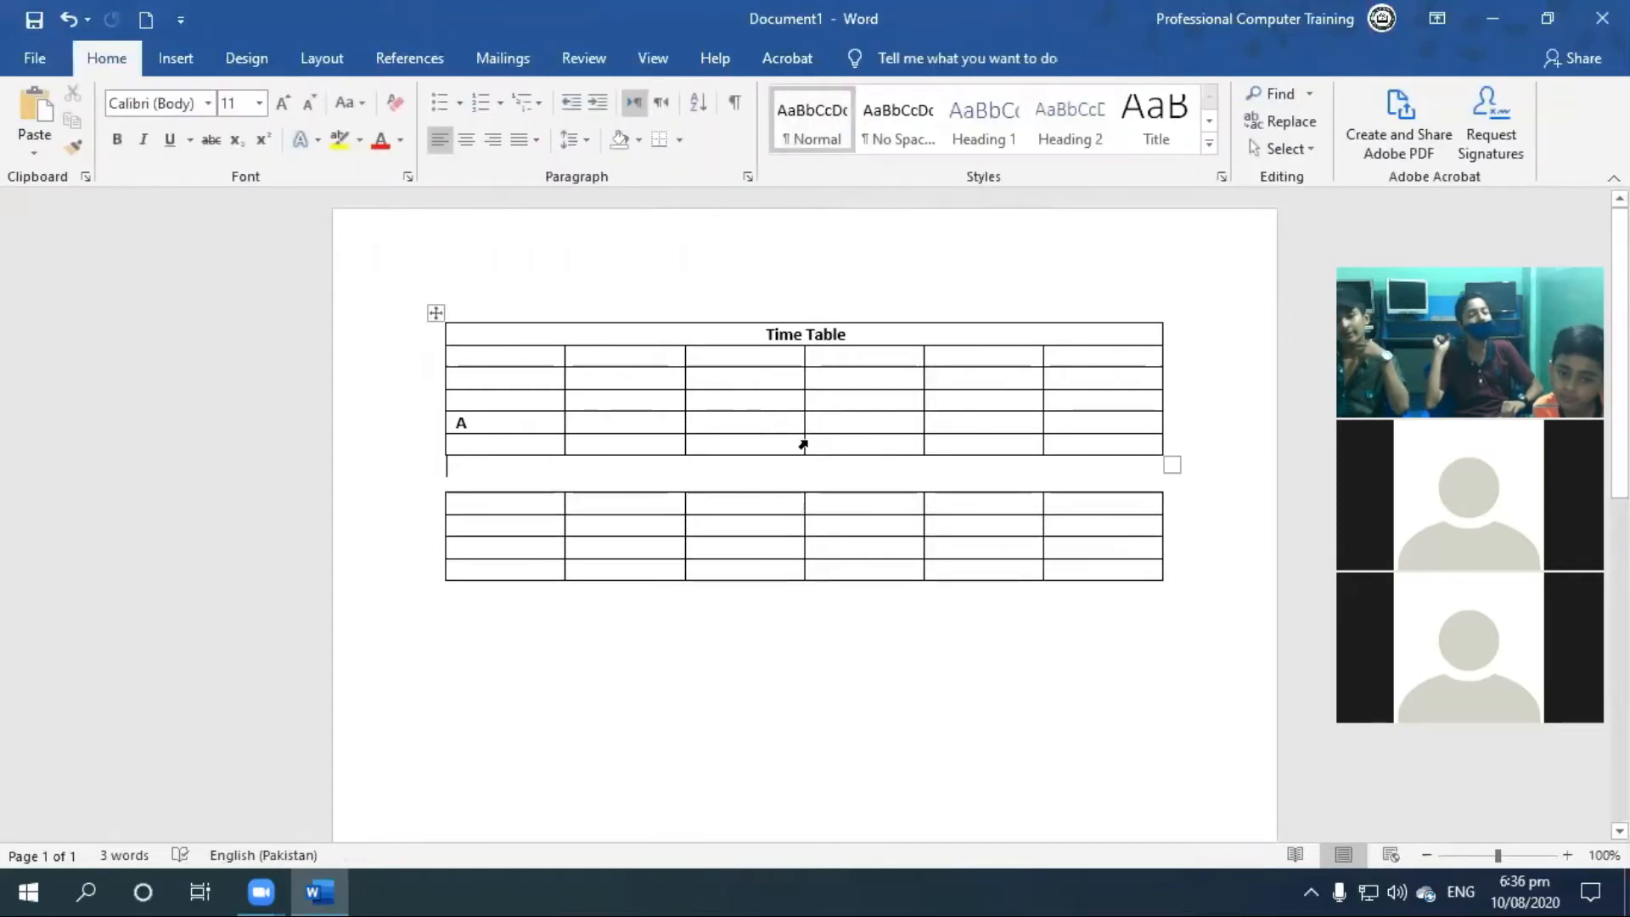
left_click(797, 521)
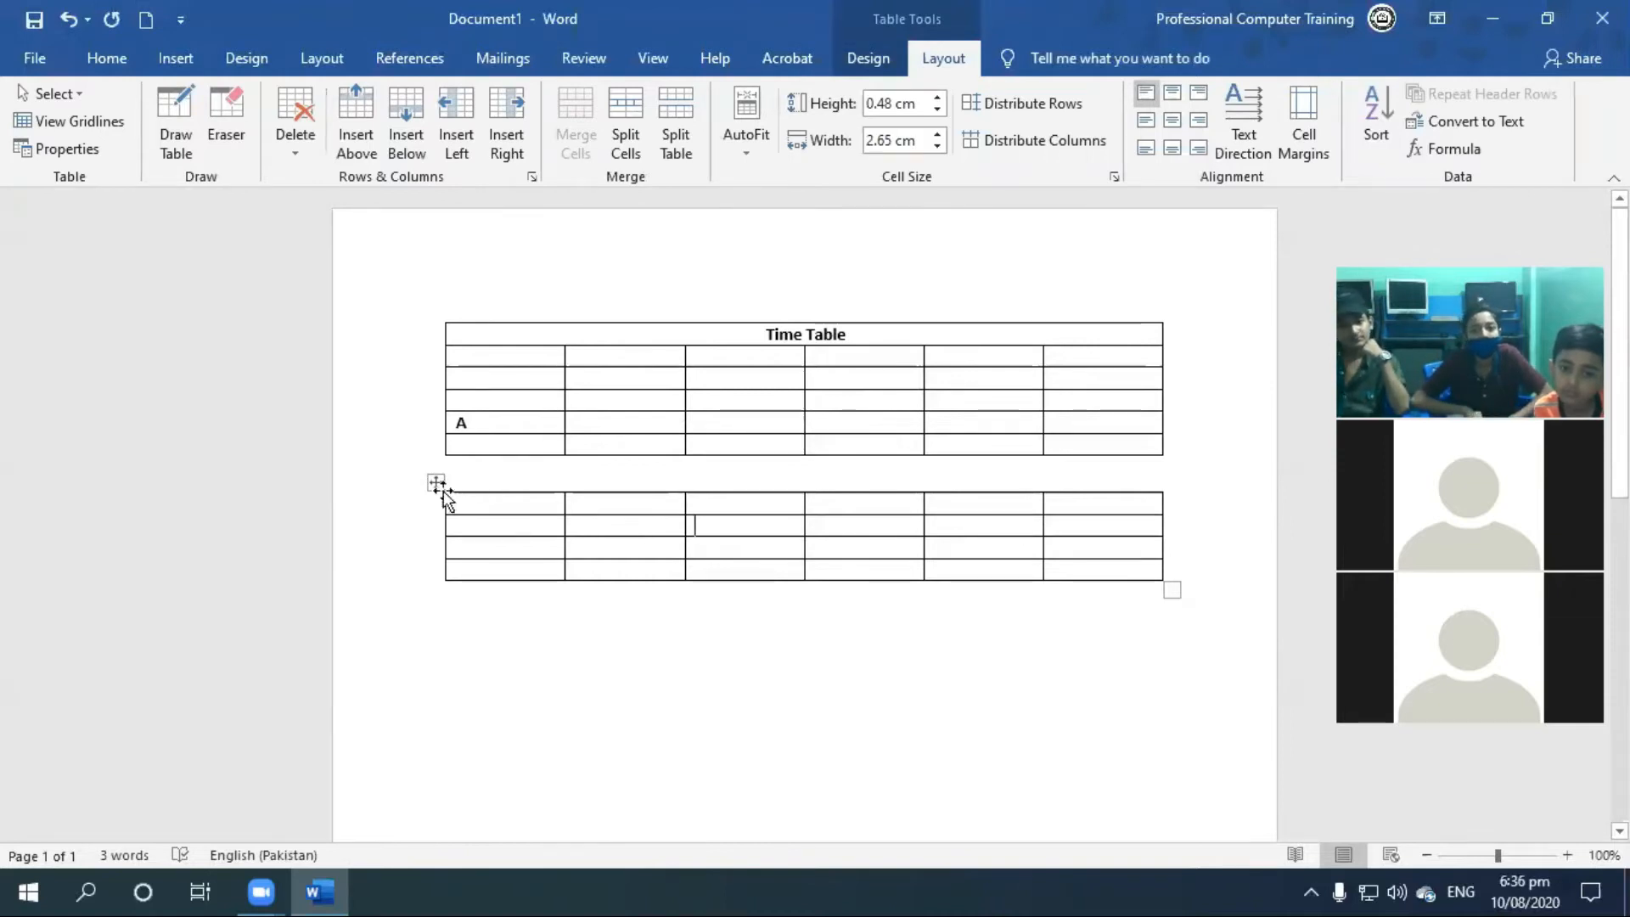
left_click_drag(432, 481, 422, 442)
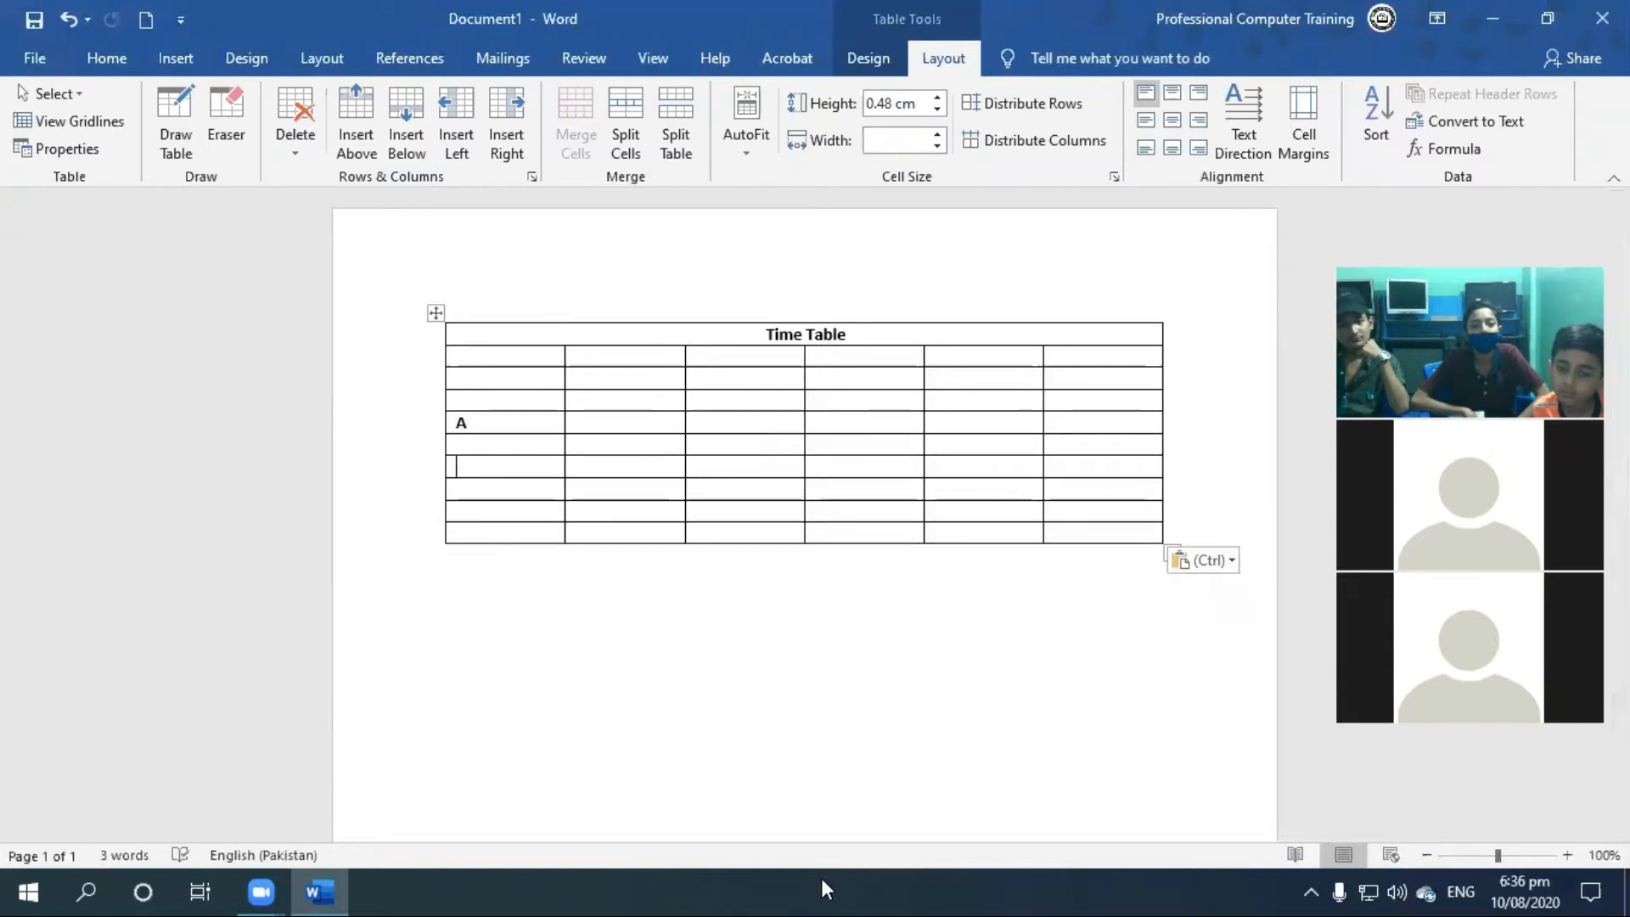
Step: Try splitting the table at the row directly below A, and move the separated lower table back up to rejoin it
left_click(529, 444)
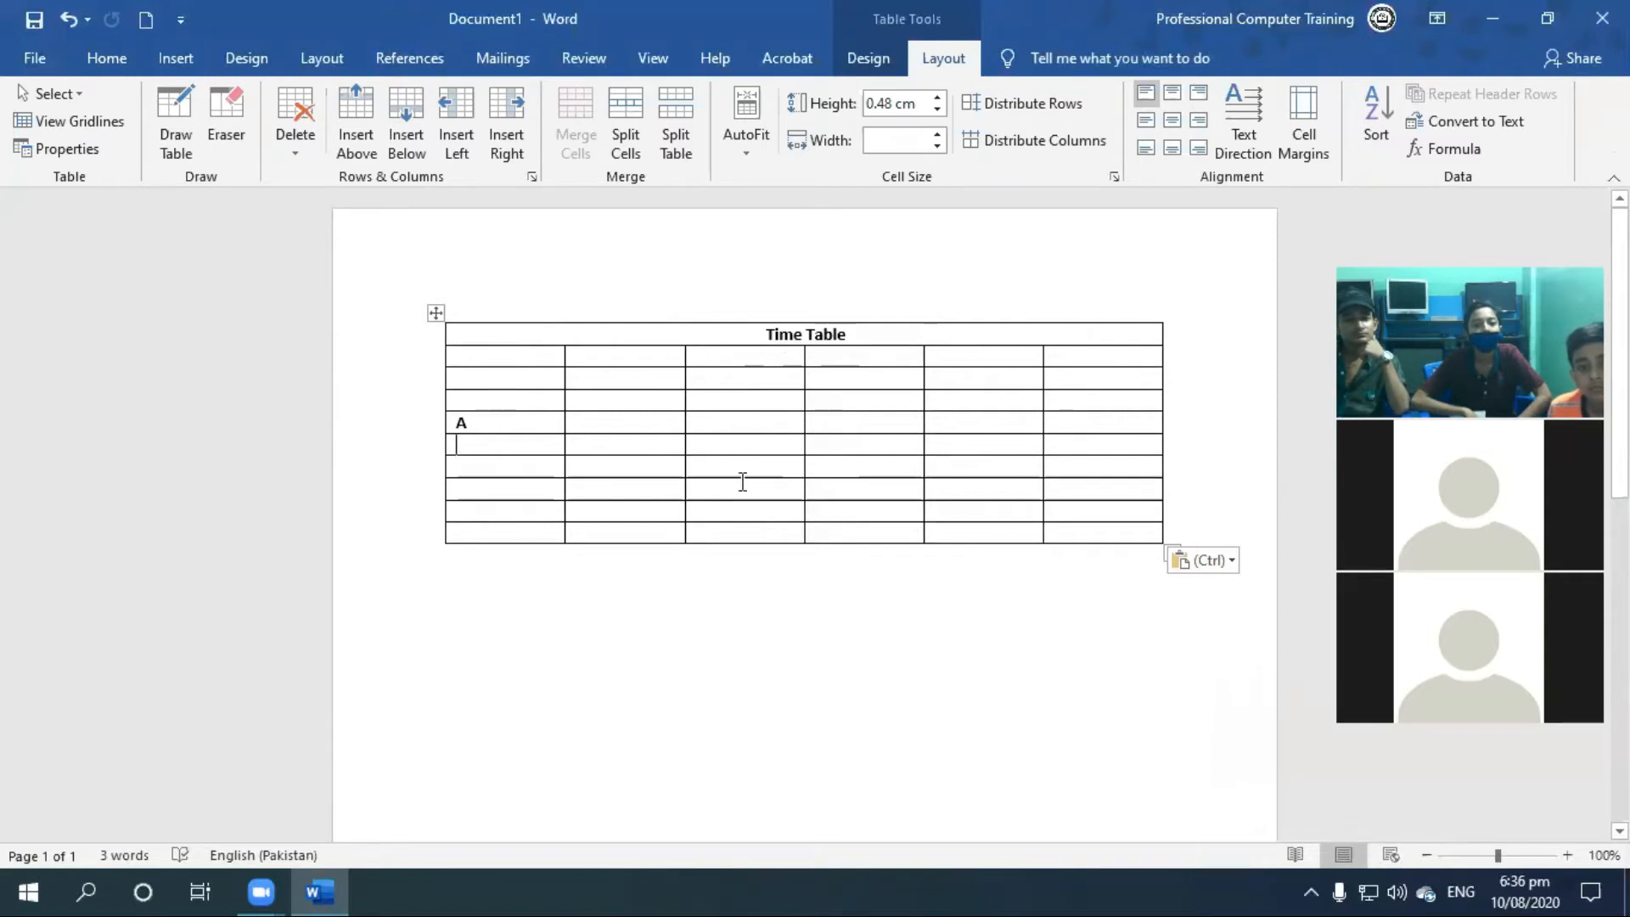
left_click(679, 140)
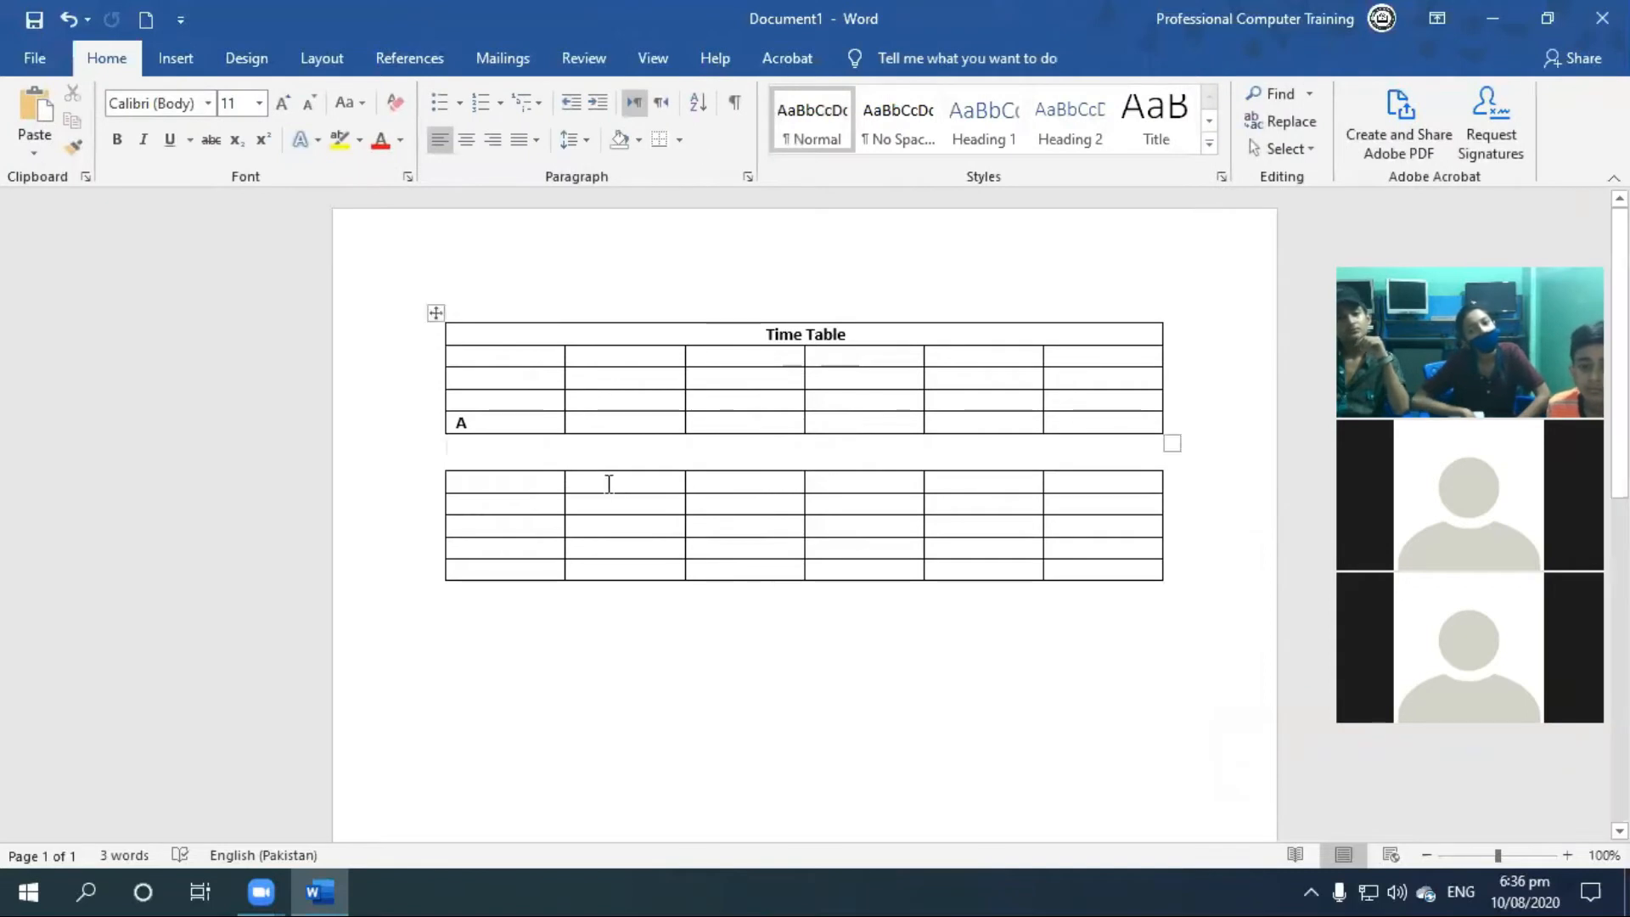
left_click(437, 458)
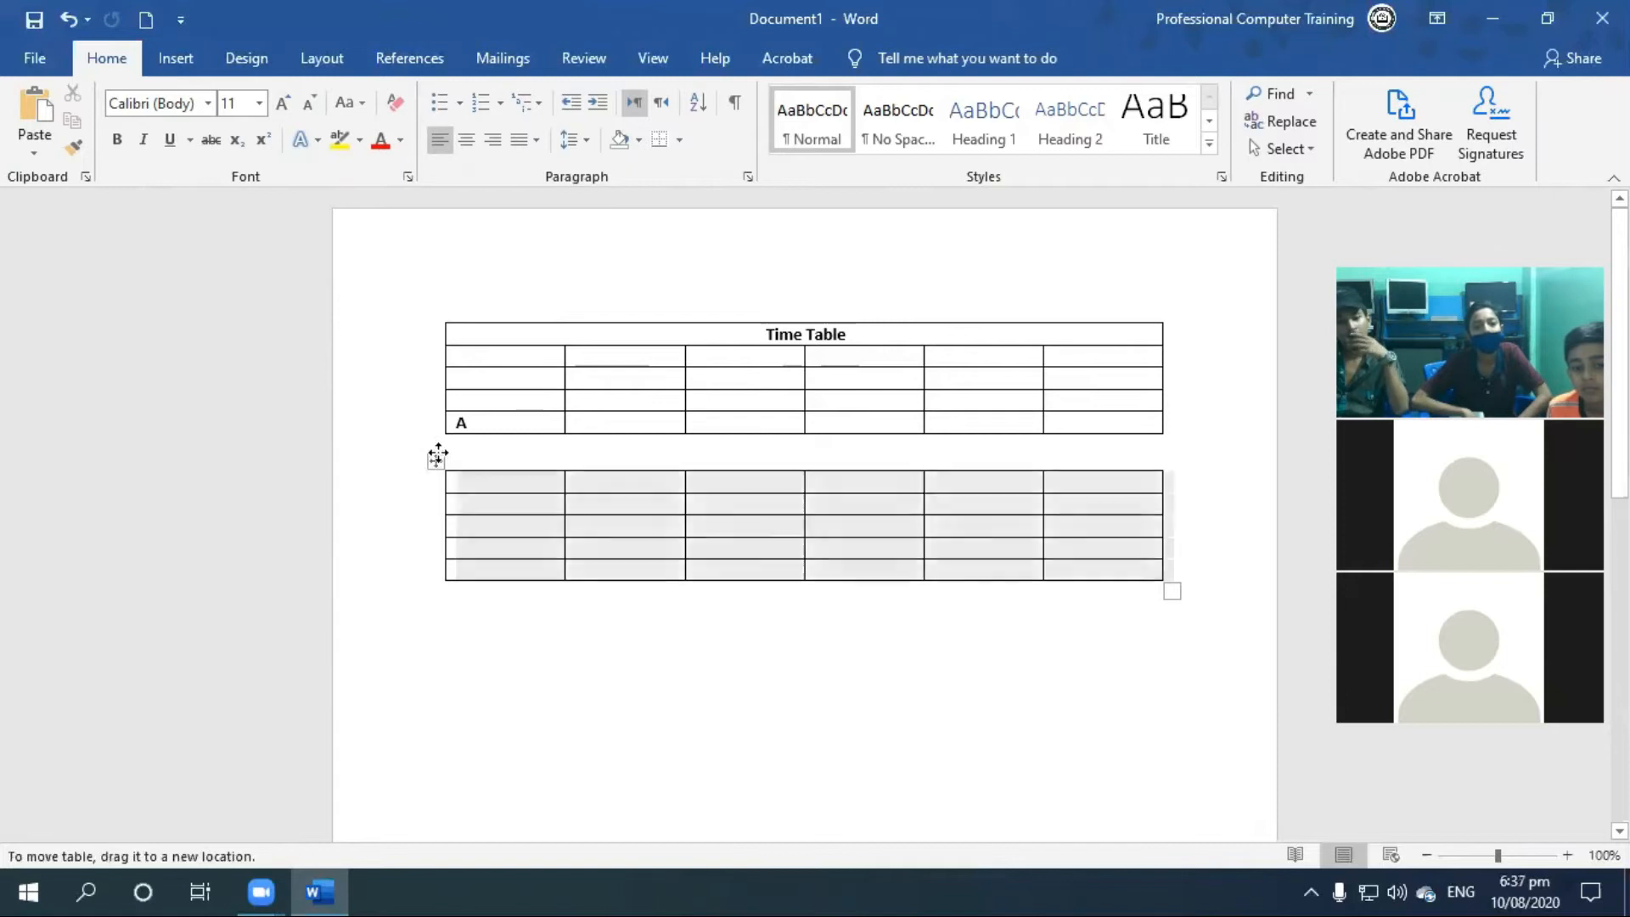
left_click(437, 460)
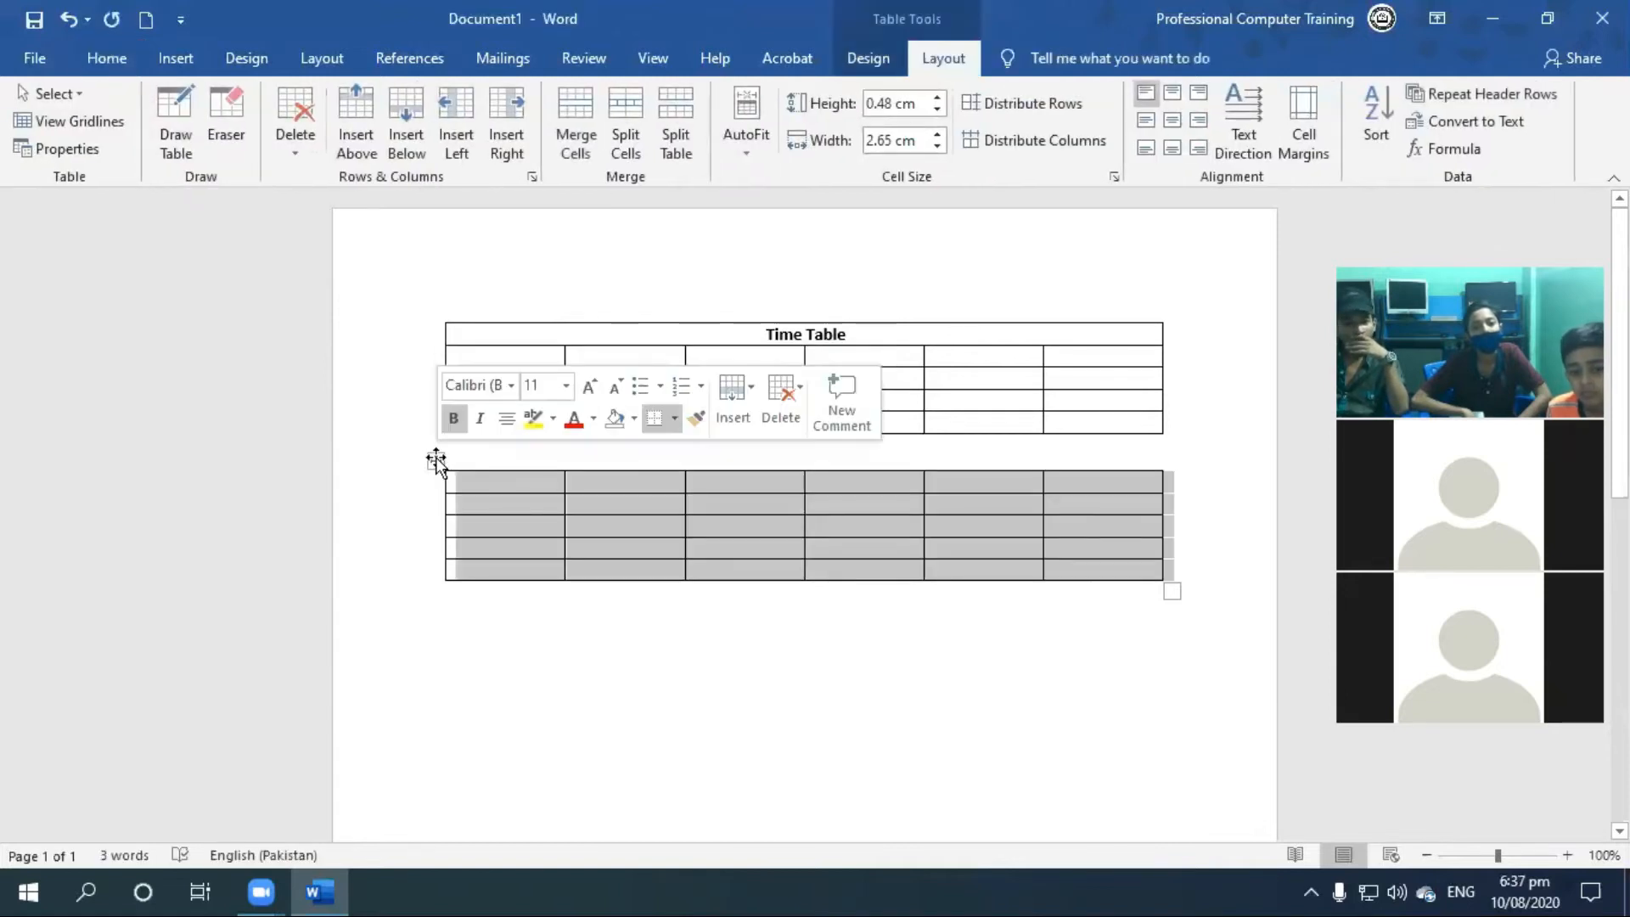
mouse_move(434, 459)
left_mouse_down()
mouse_move(448, 417)
mouse_move(431, 423)
left_mouse_up()
left_click(536, 644)
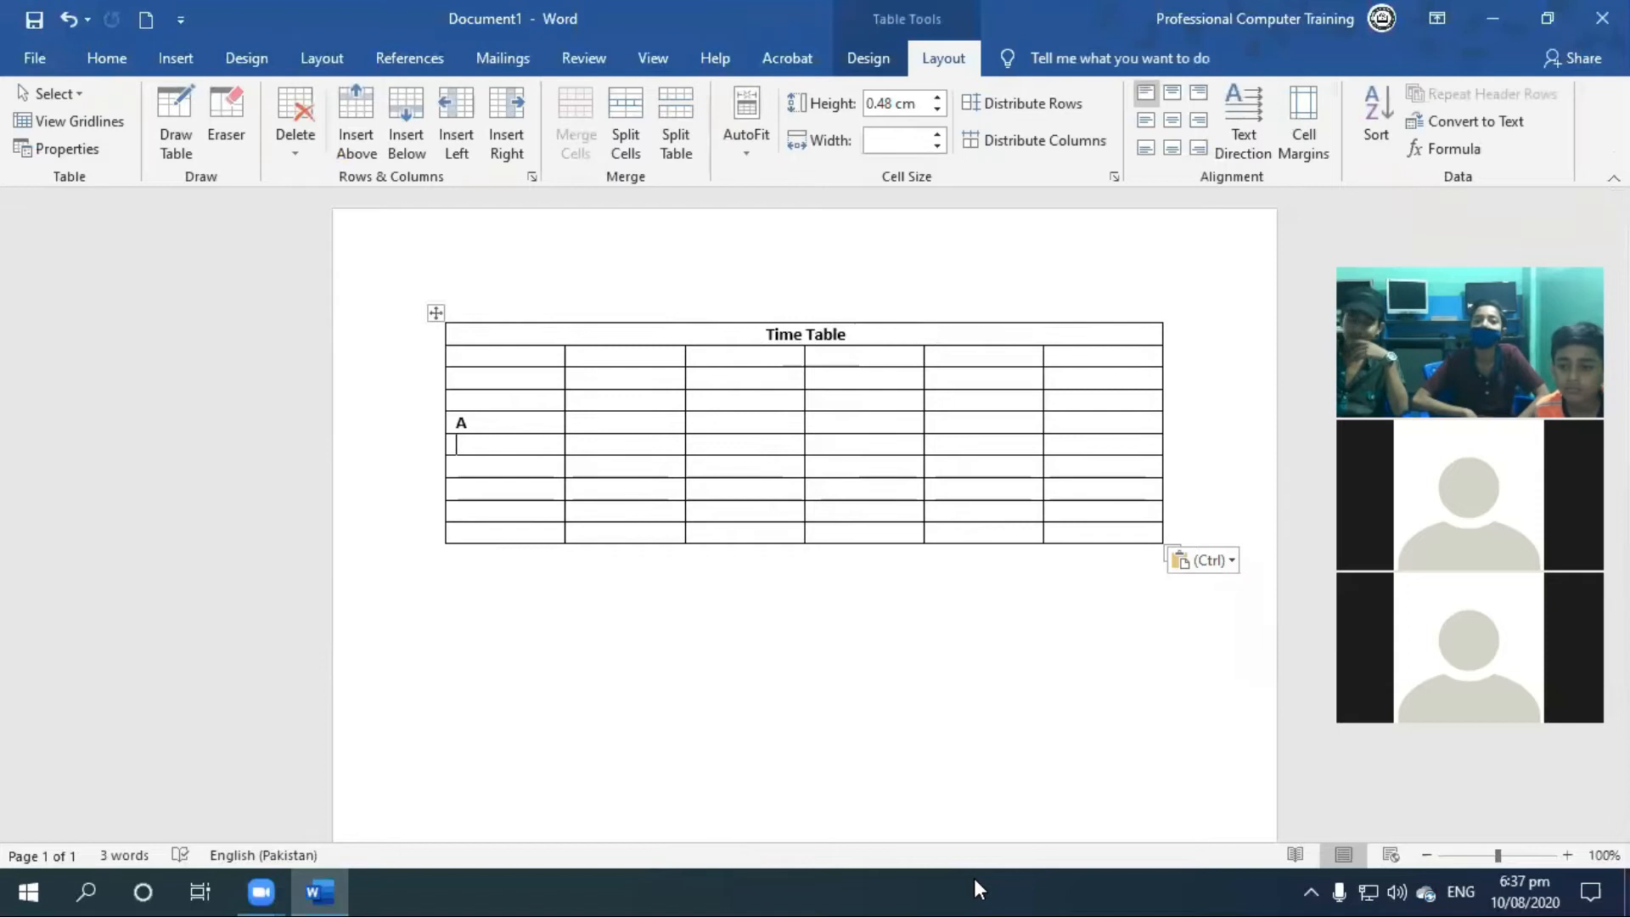
Step: Move the whole table down the page, leaving blank space above it, and place the cursor in that space
left_click_drag(459, 337, 459, 457)
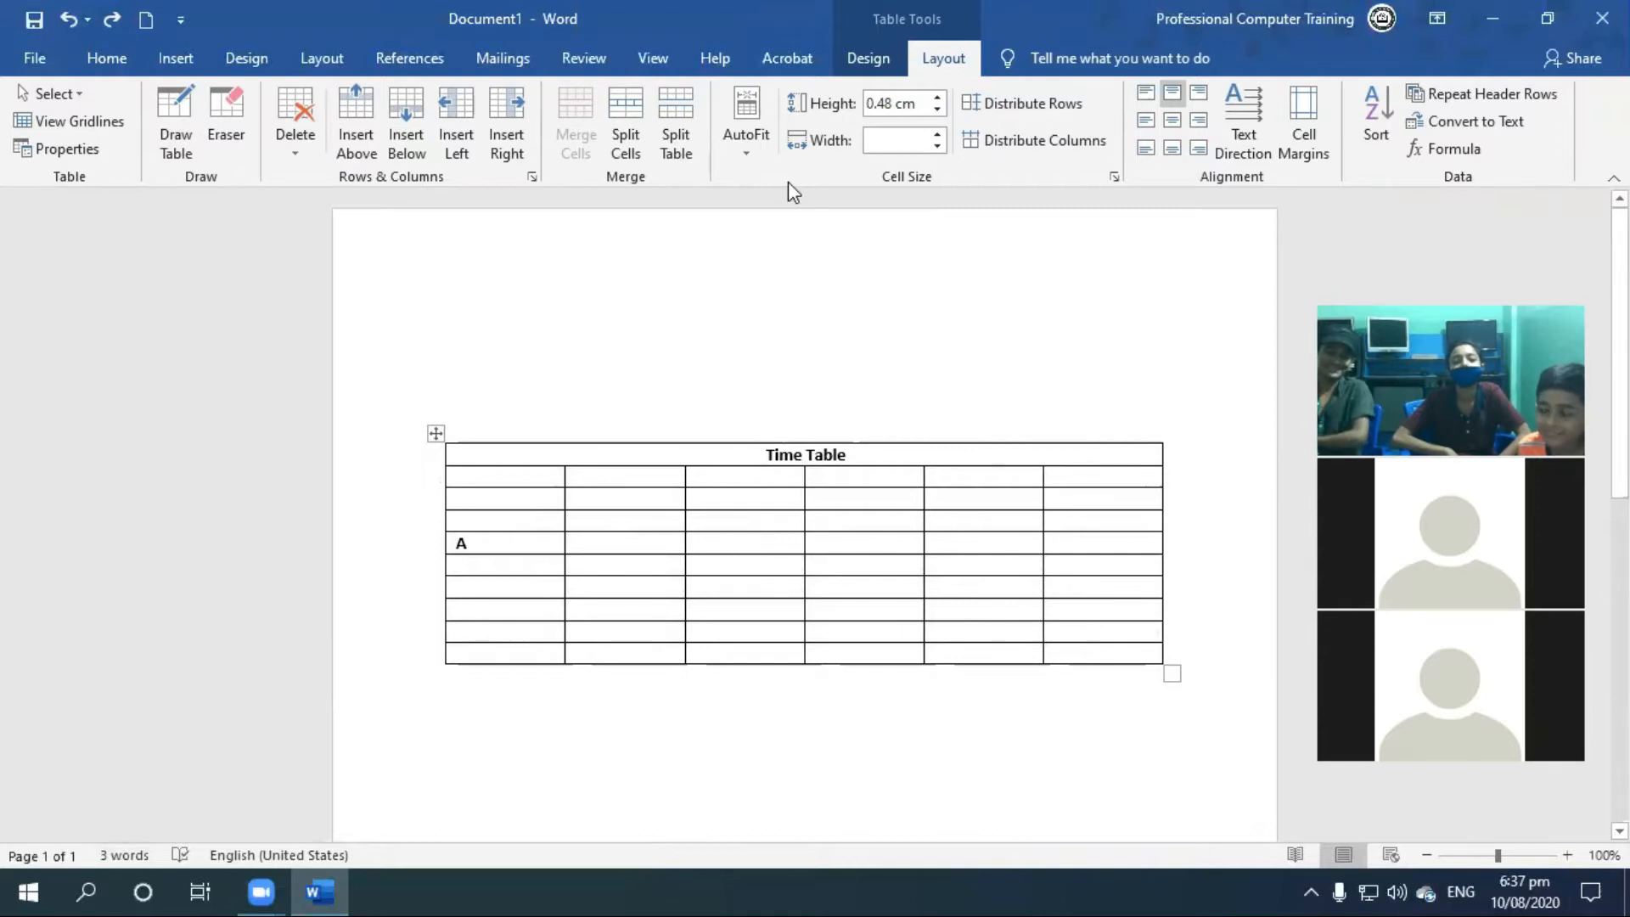
left_click(504, 550)
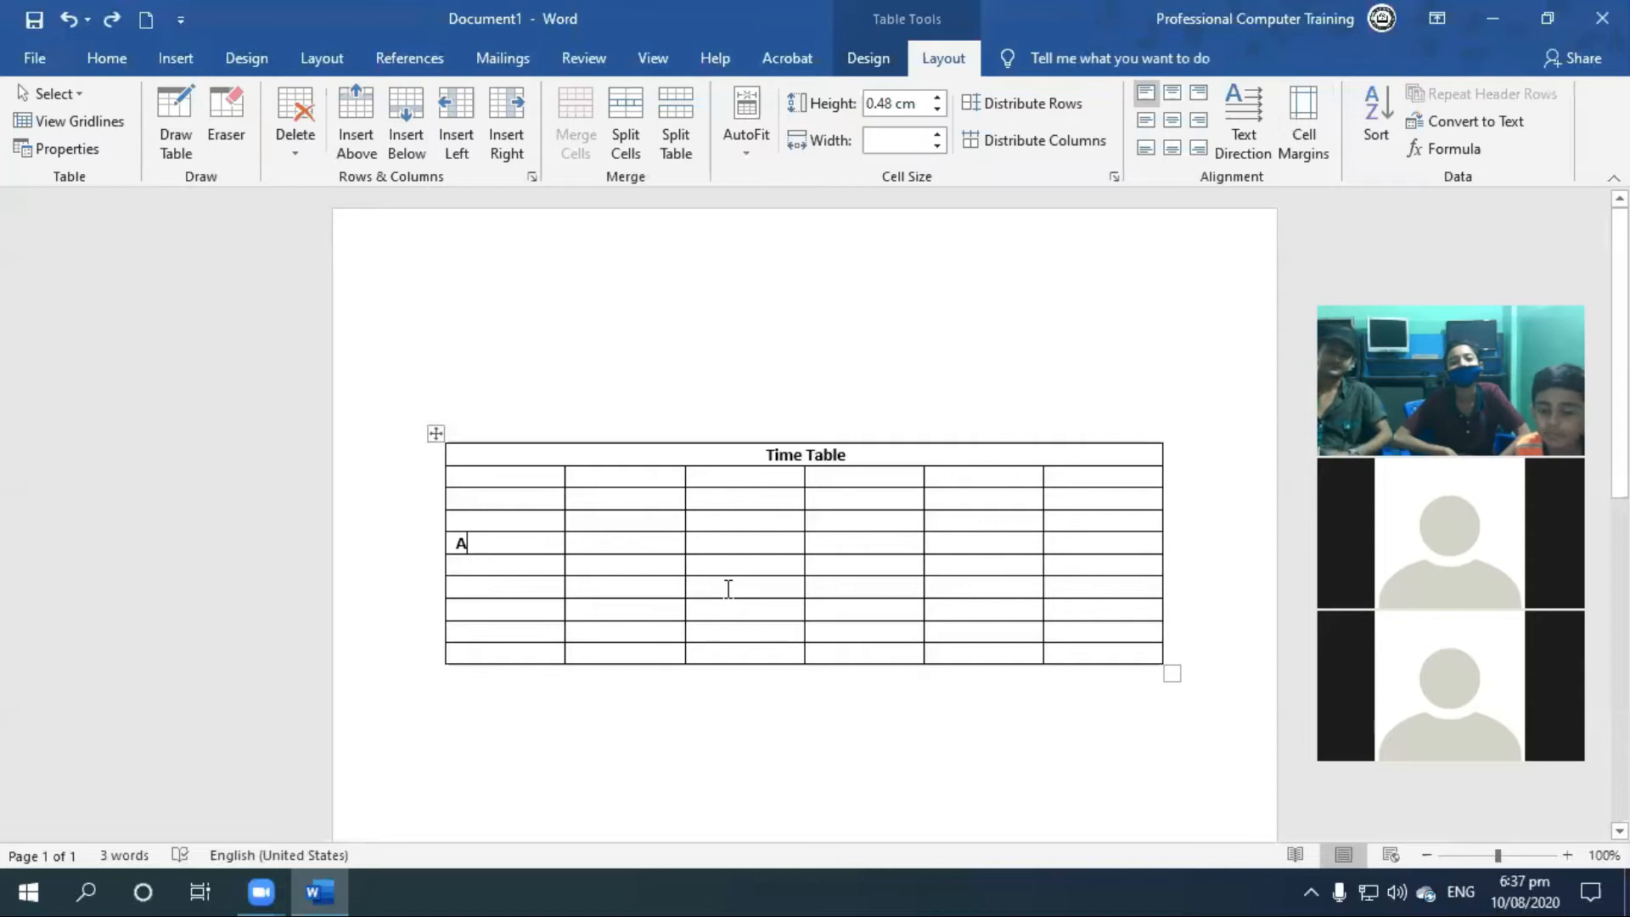
left_click(1056, 348)
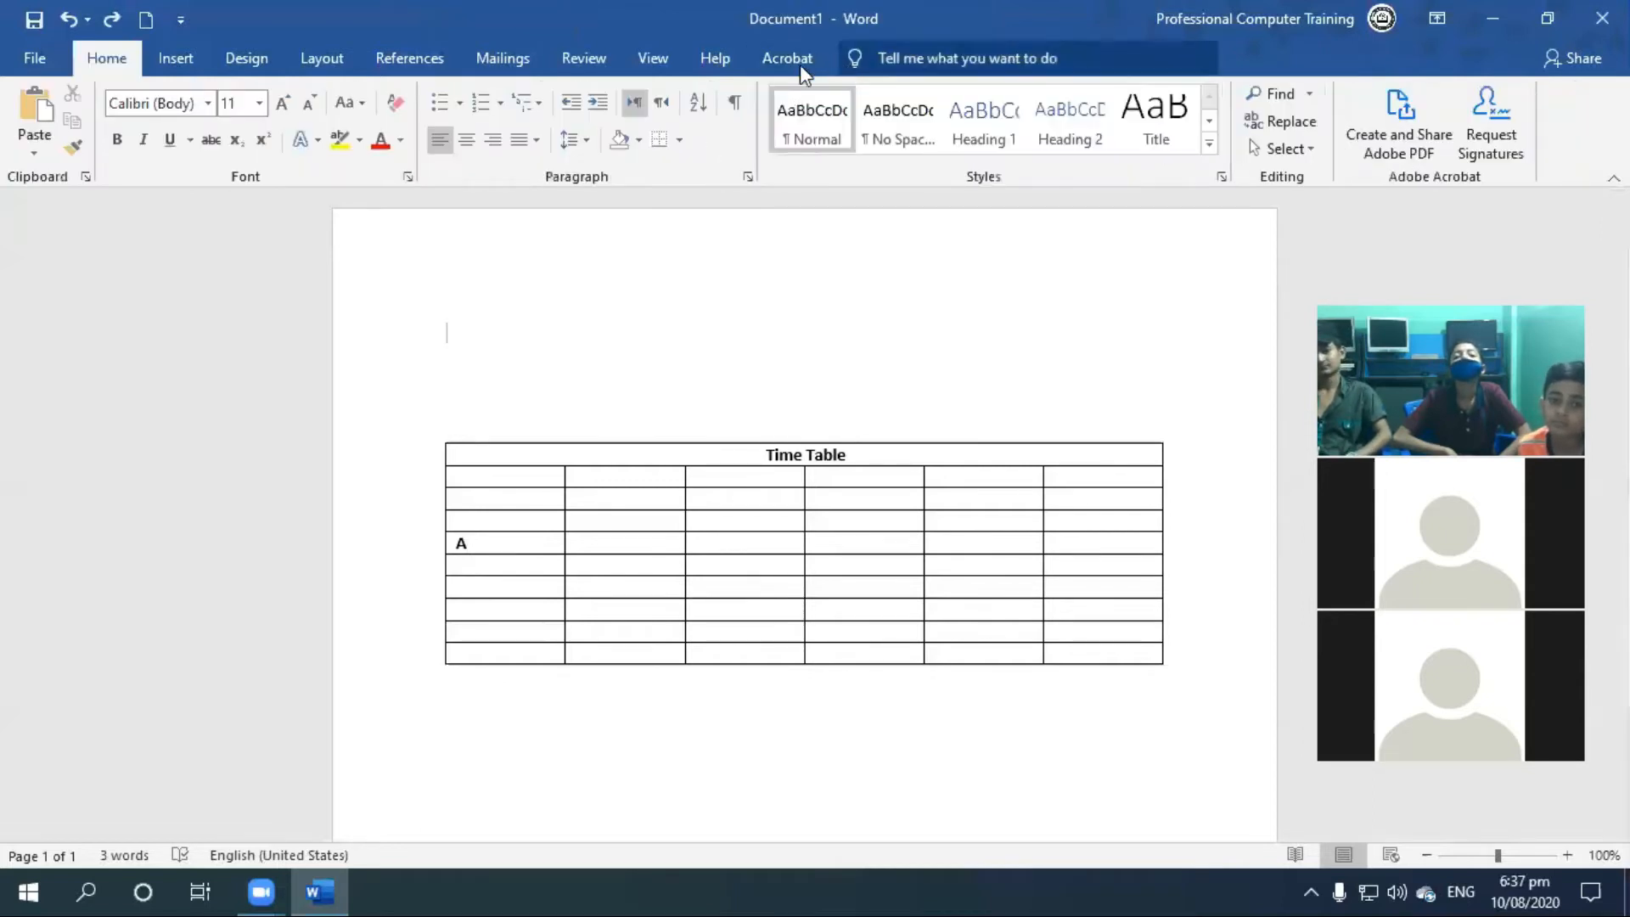
Step: Examine the table's AutoFit options and the AutoFit behavior choices in the Insert Table dialog, without inserting a new table
left_click(889, 542)
left_click(961, 53)
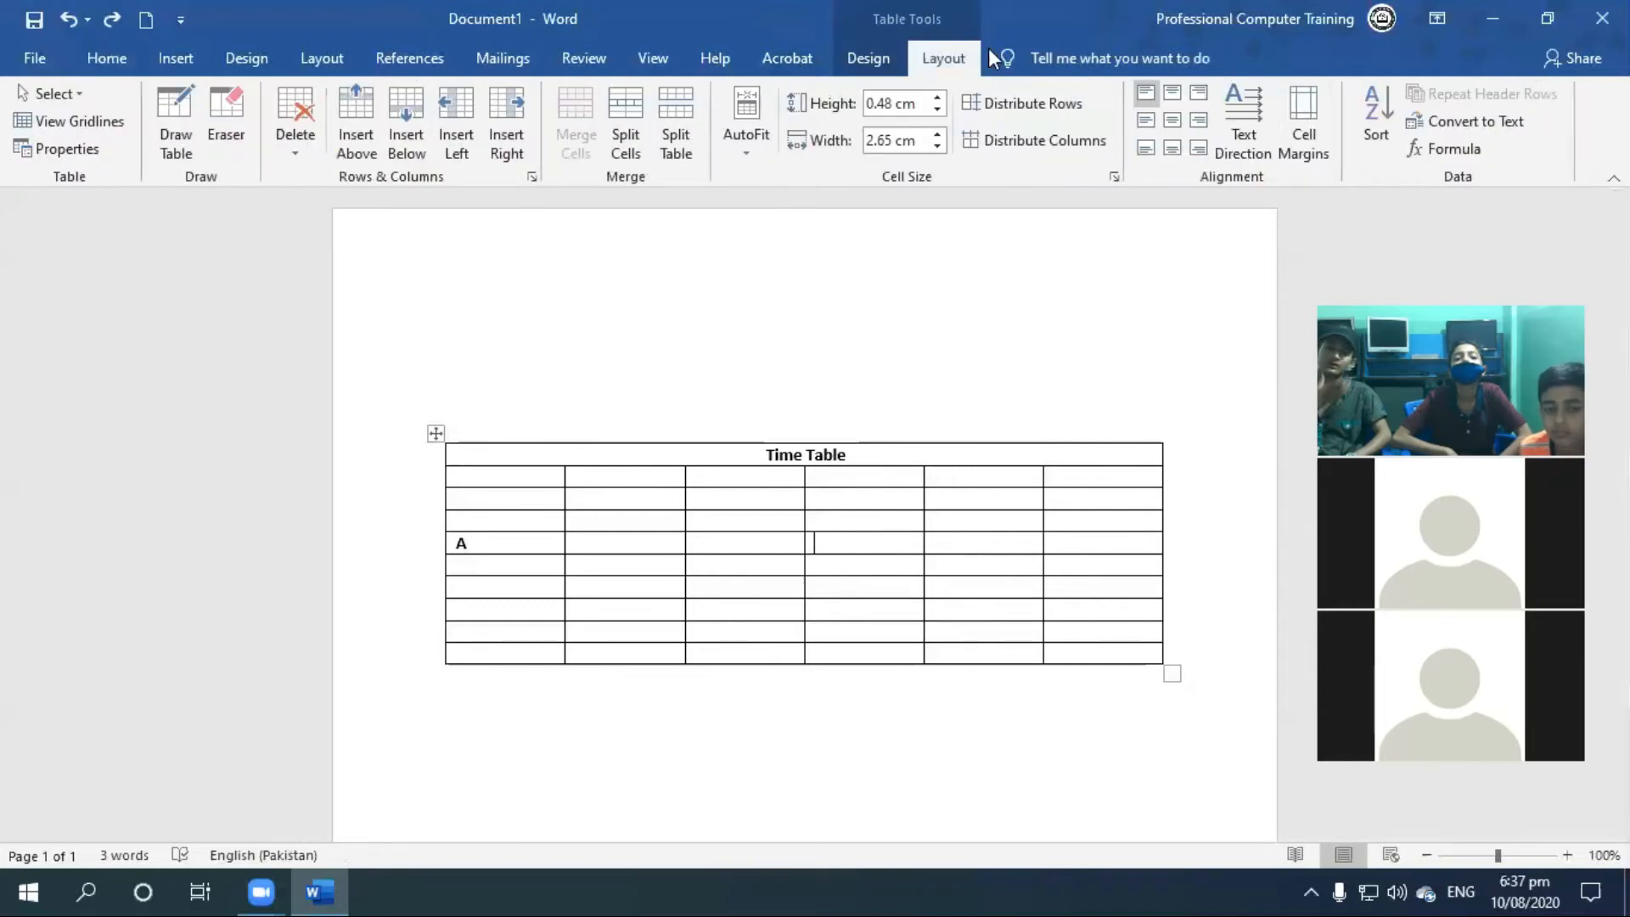
left_click(747, 145)
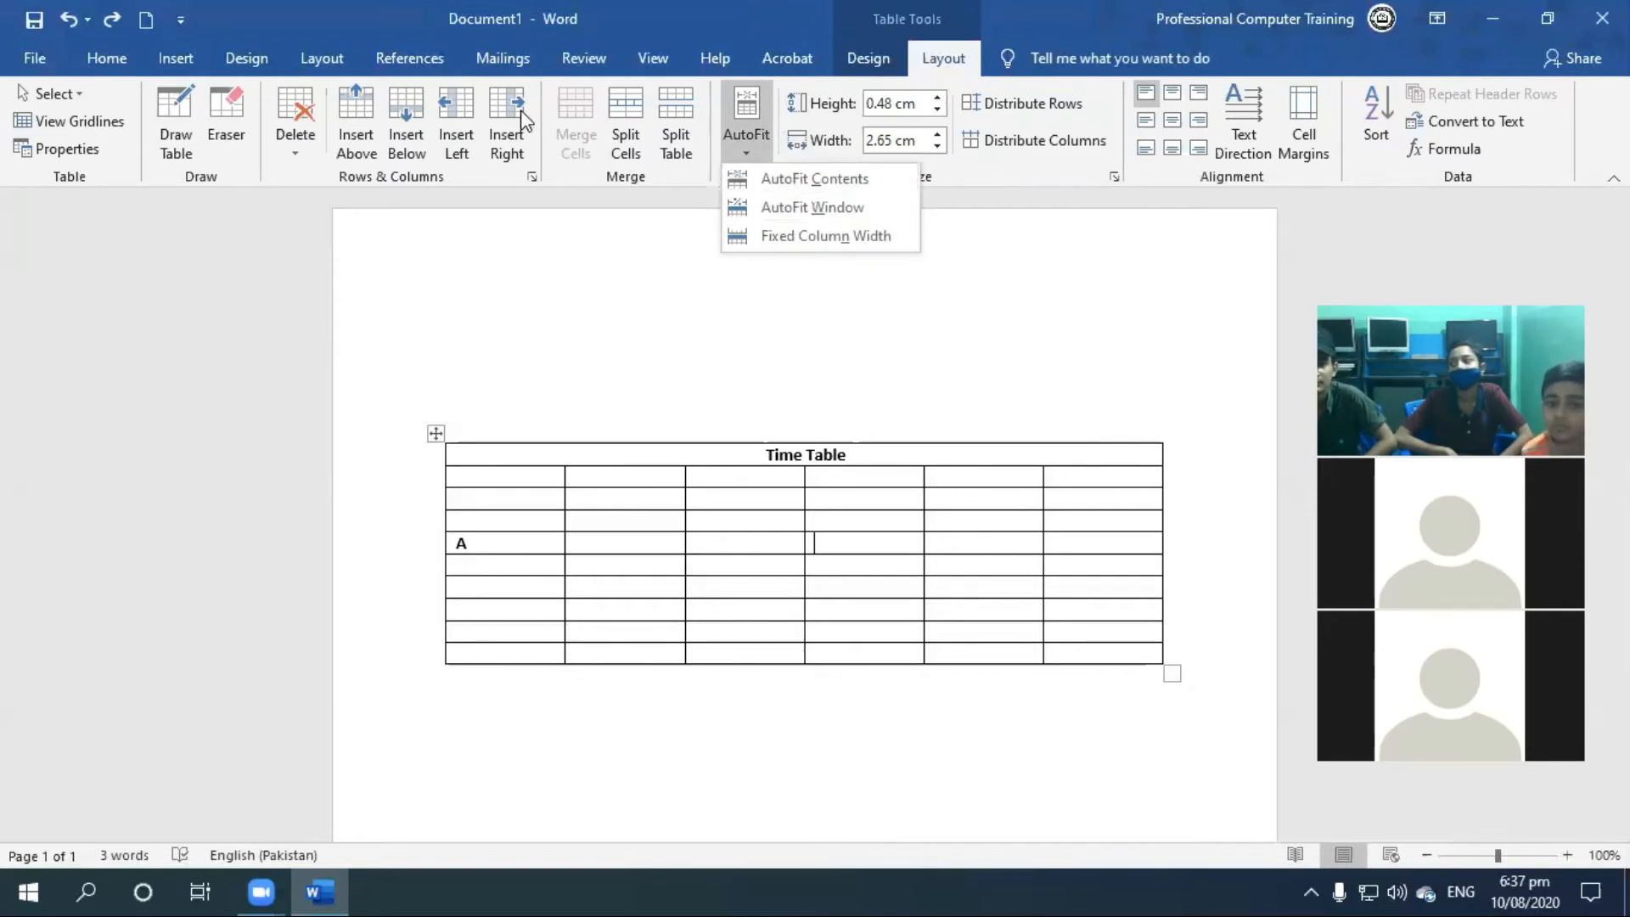
left_click(185, 61)
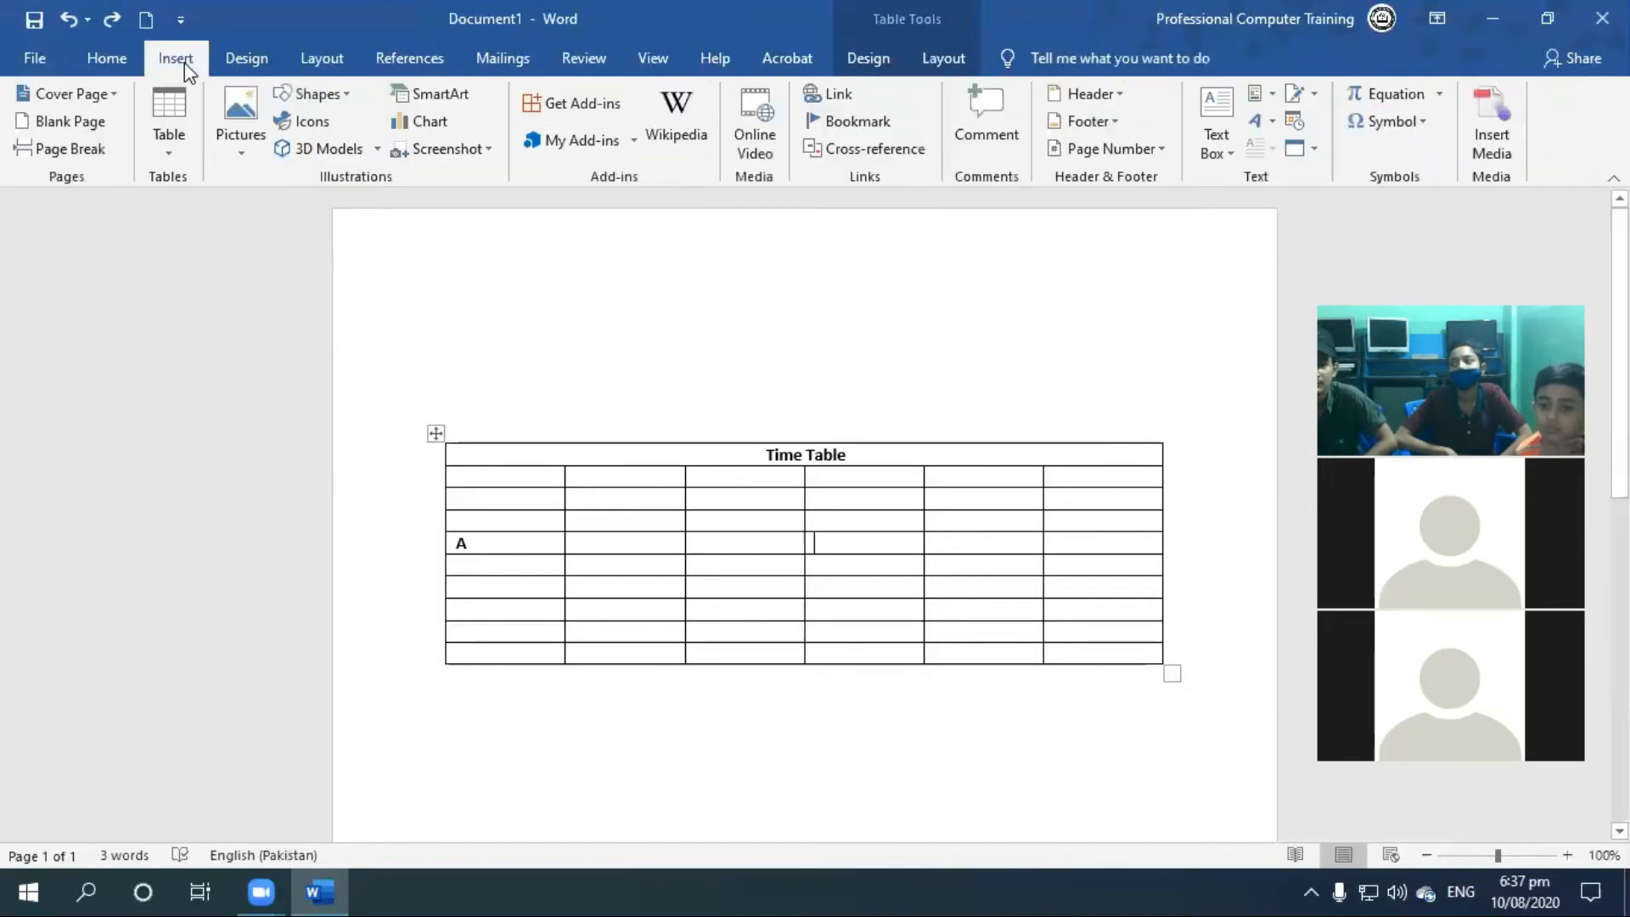
left_click(181, 155)
left_click(207, 396)
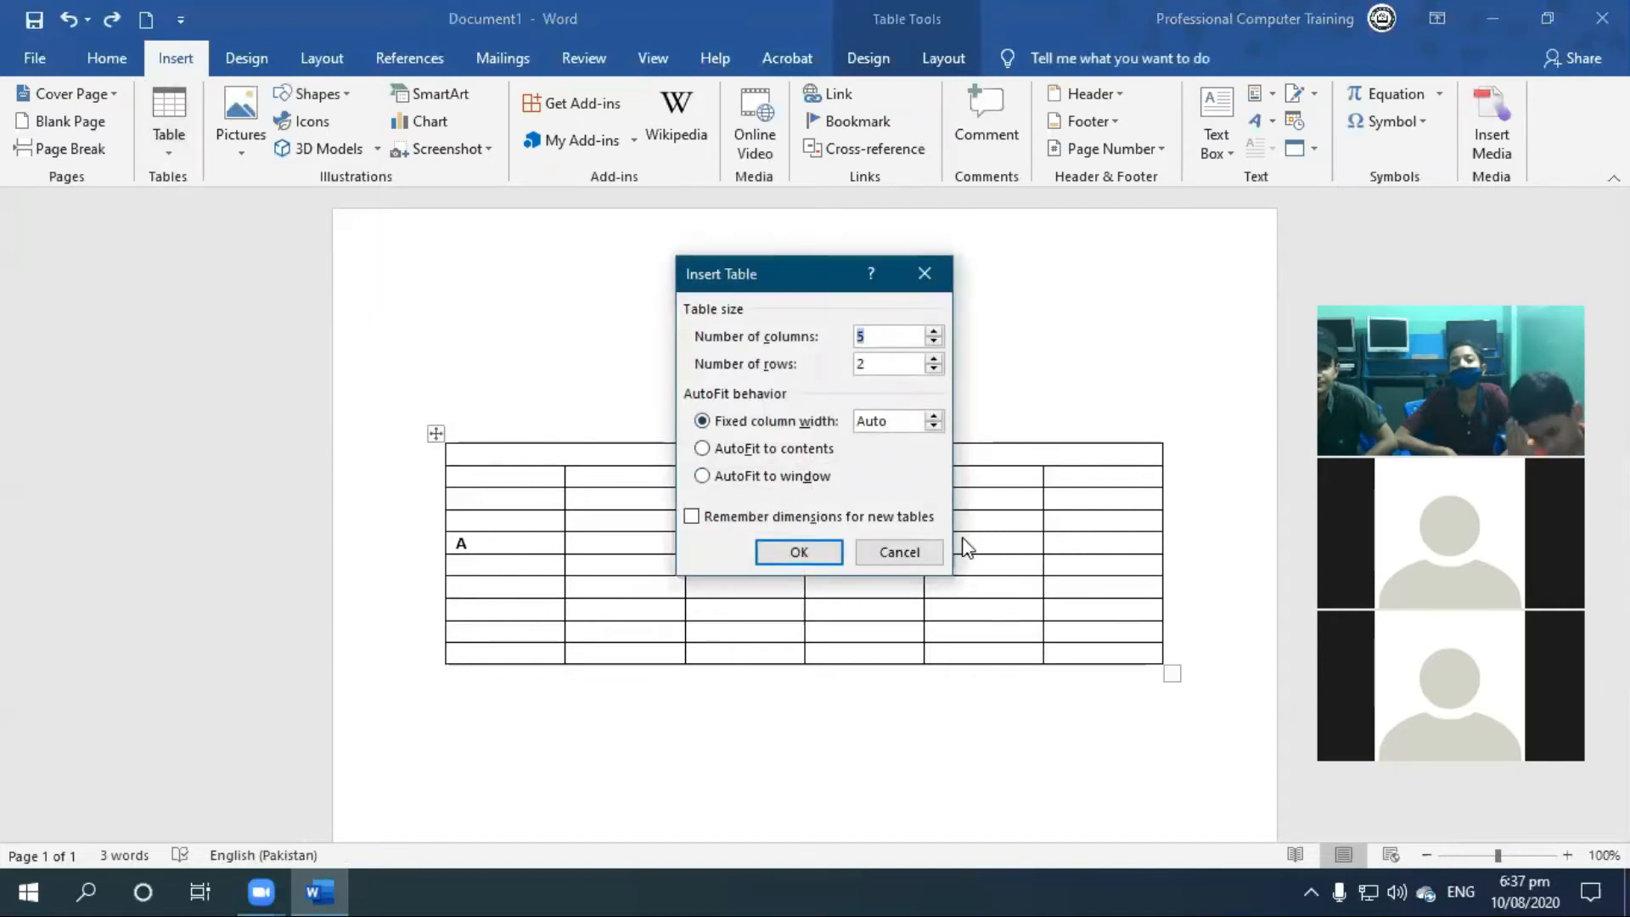
left_click(909, 552)
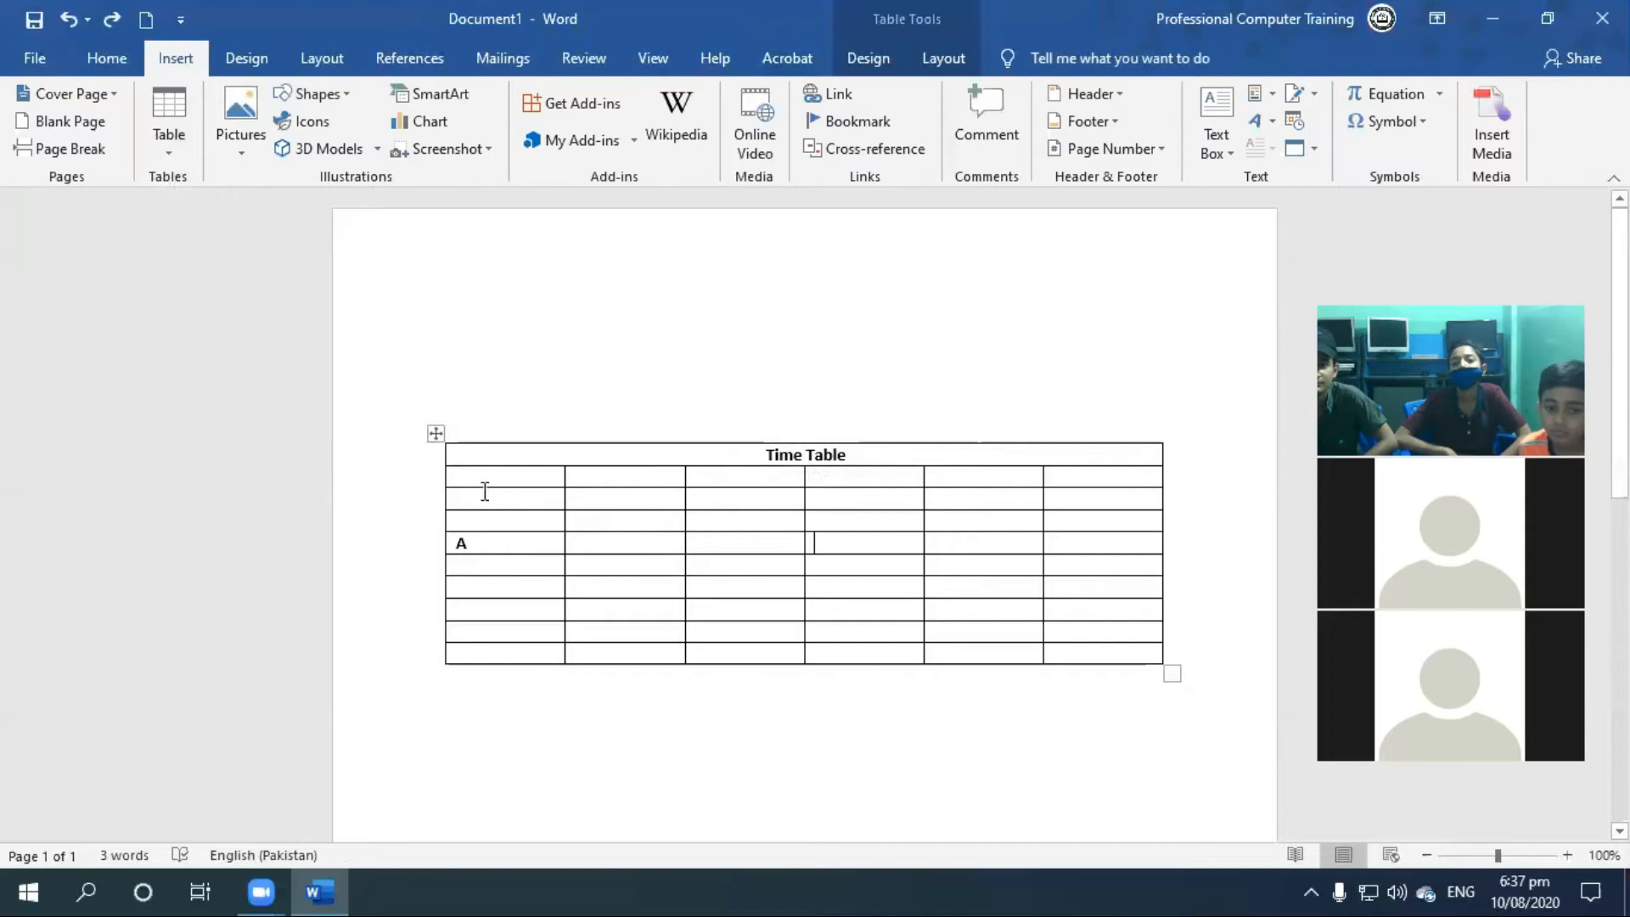
Step: Apply AutoFit Window to the Time Table table
left_click(943, 58)
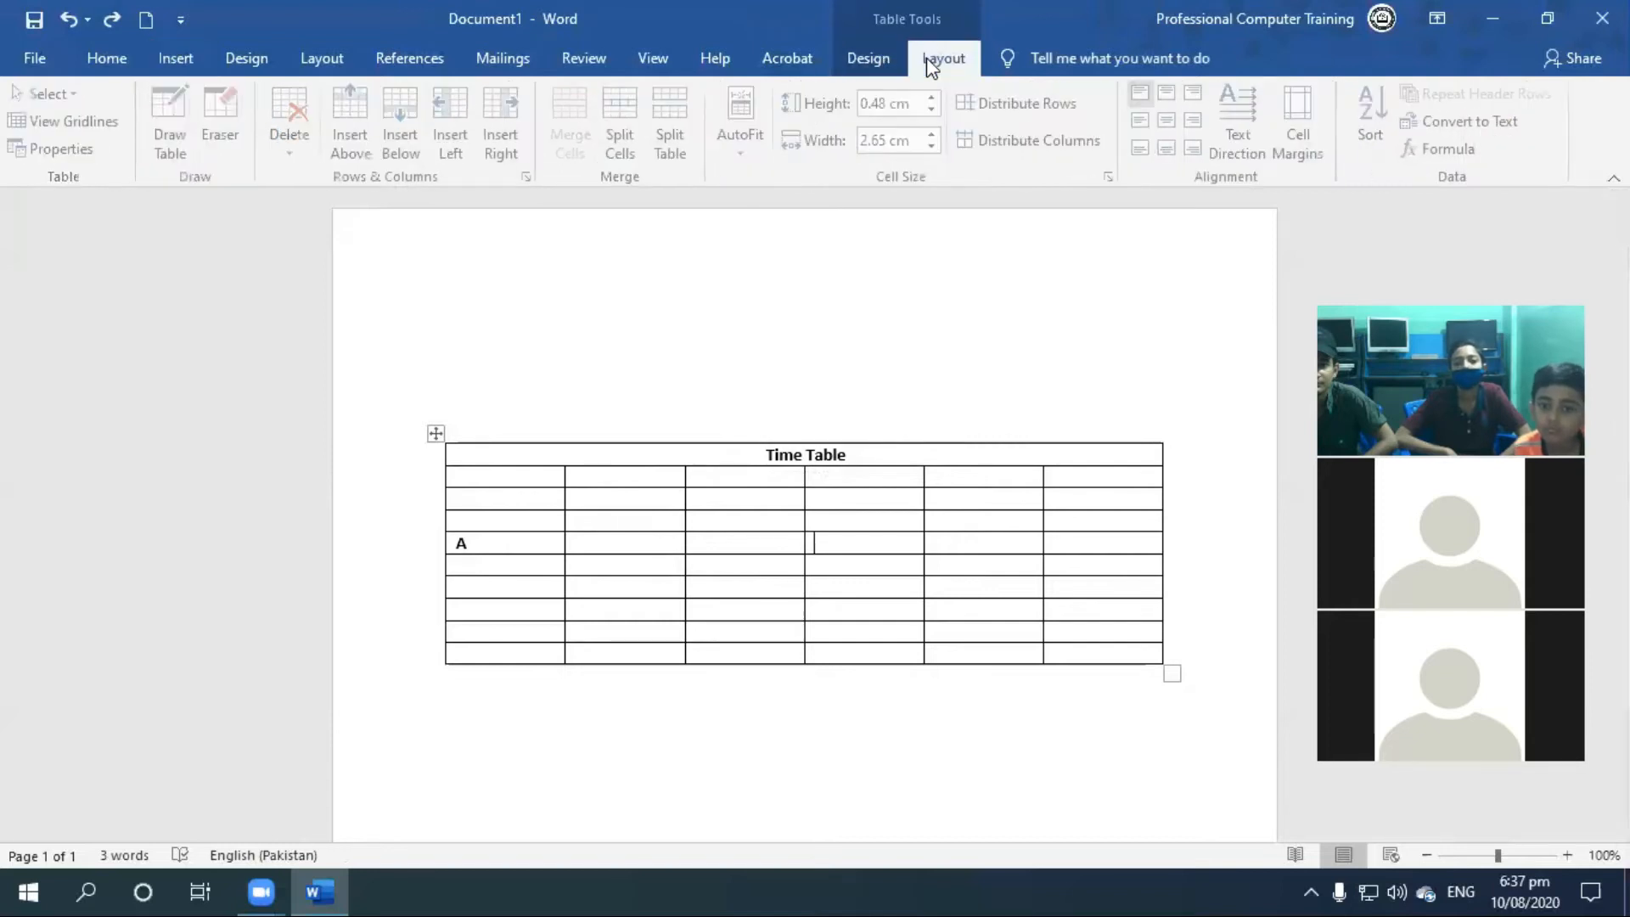
left_click(745, 142)
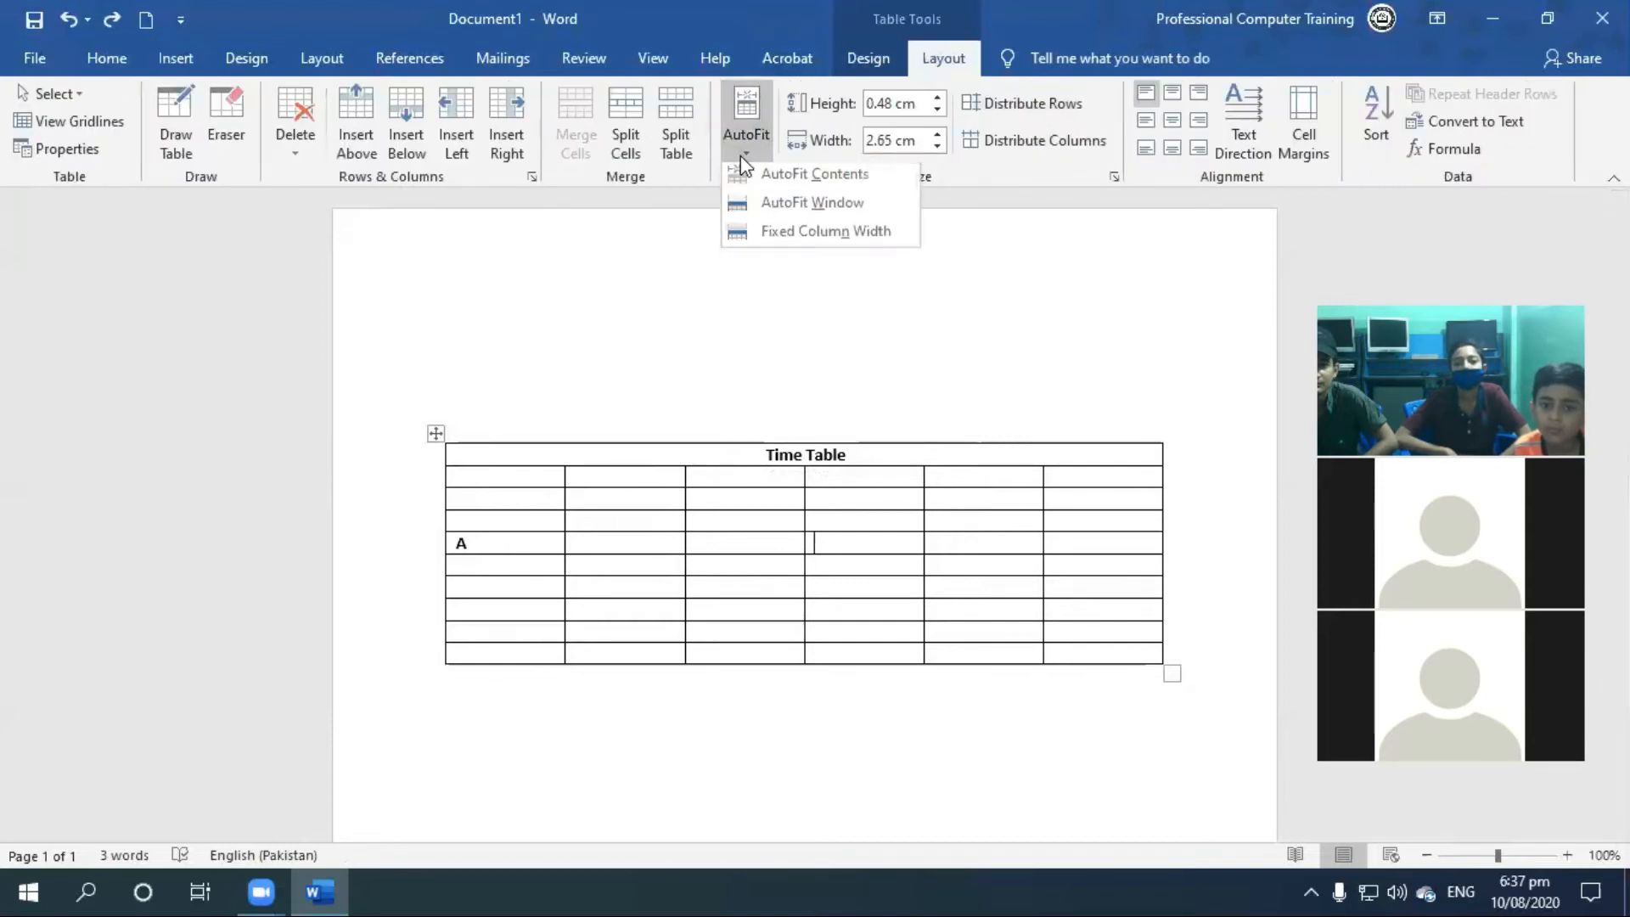
left_click(866, 204)
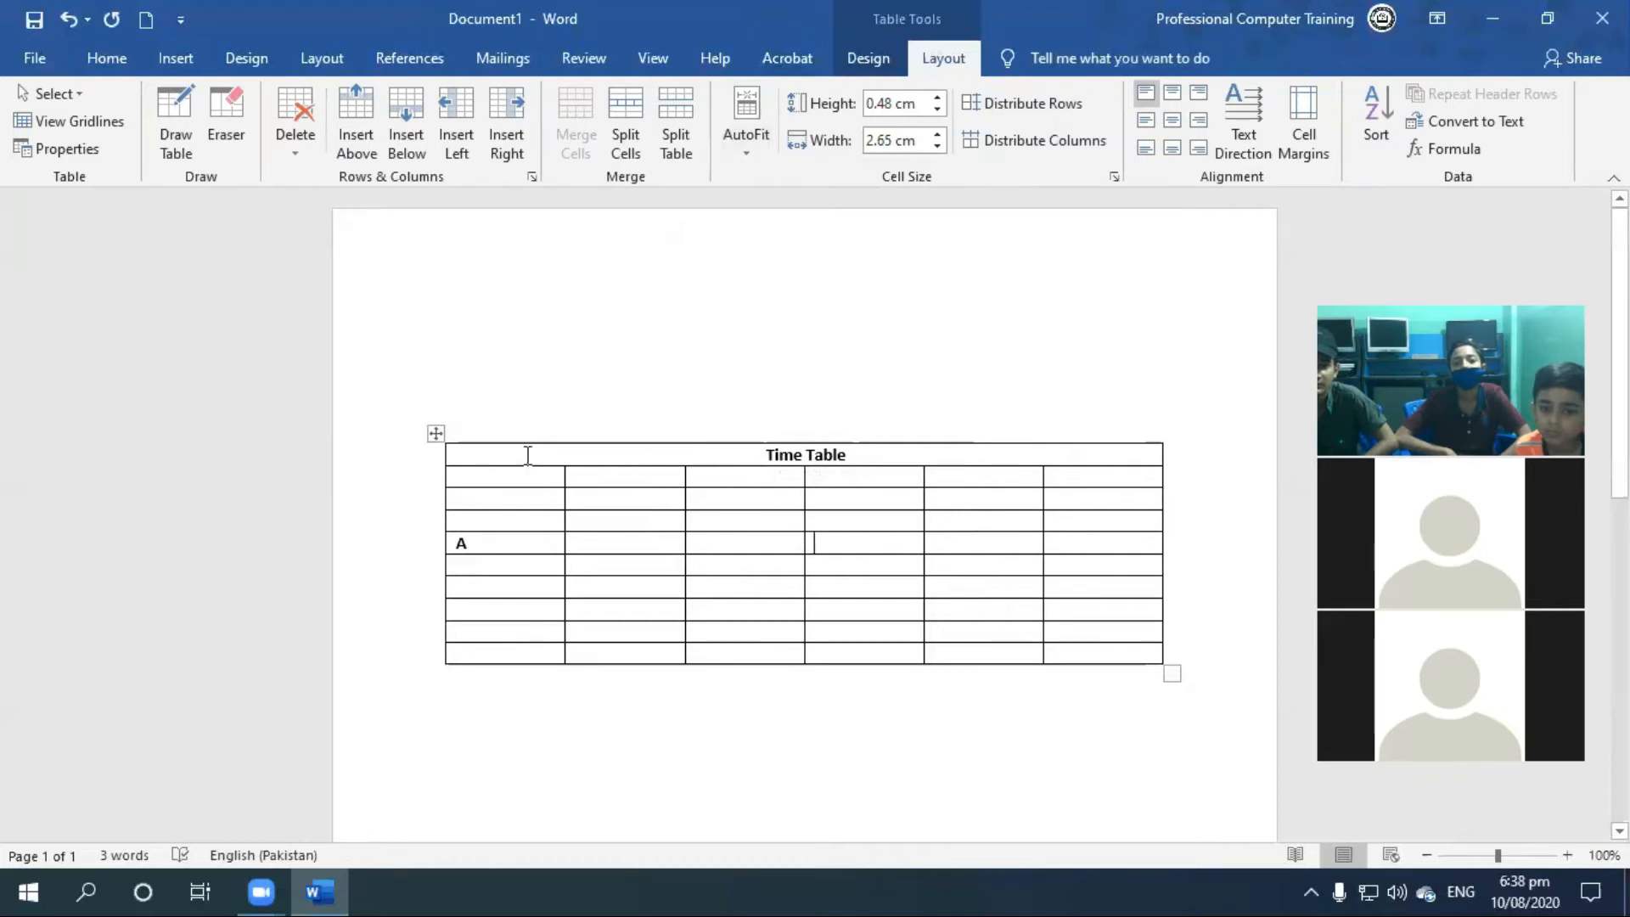
Step: Reapply AutoFit Window to the table from its Time Table title row
left_click(655, 447)
left_click(741, 136)
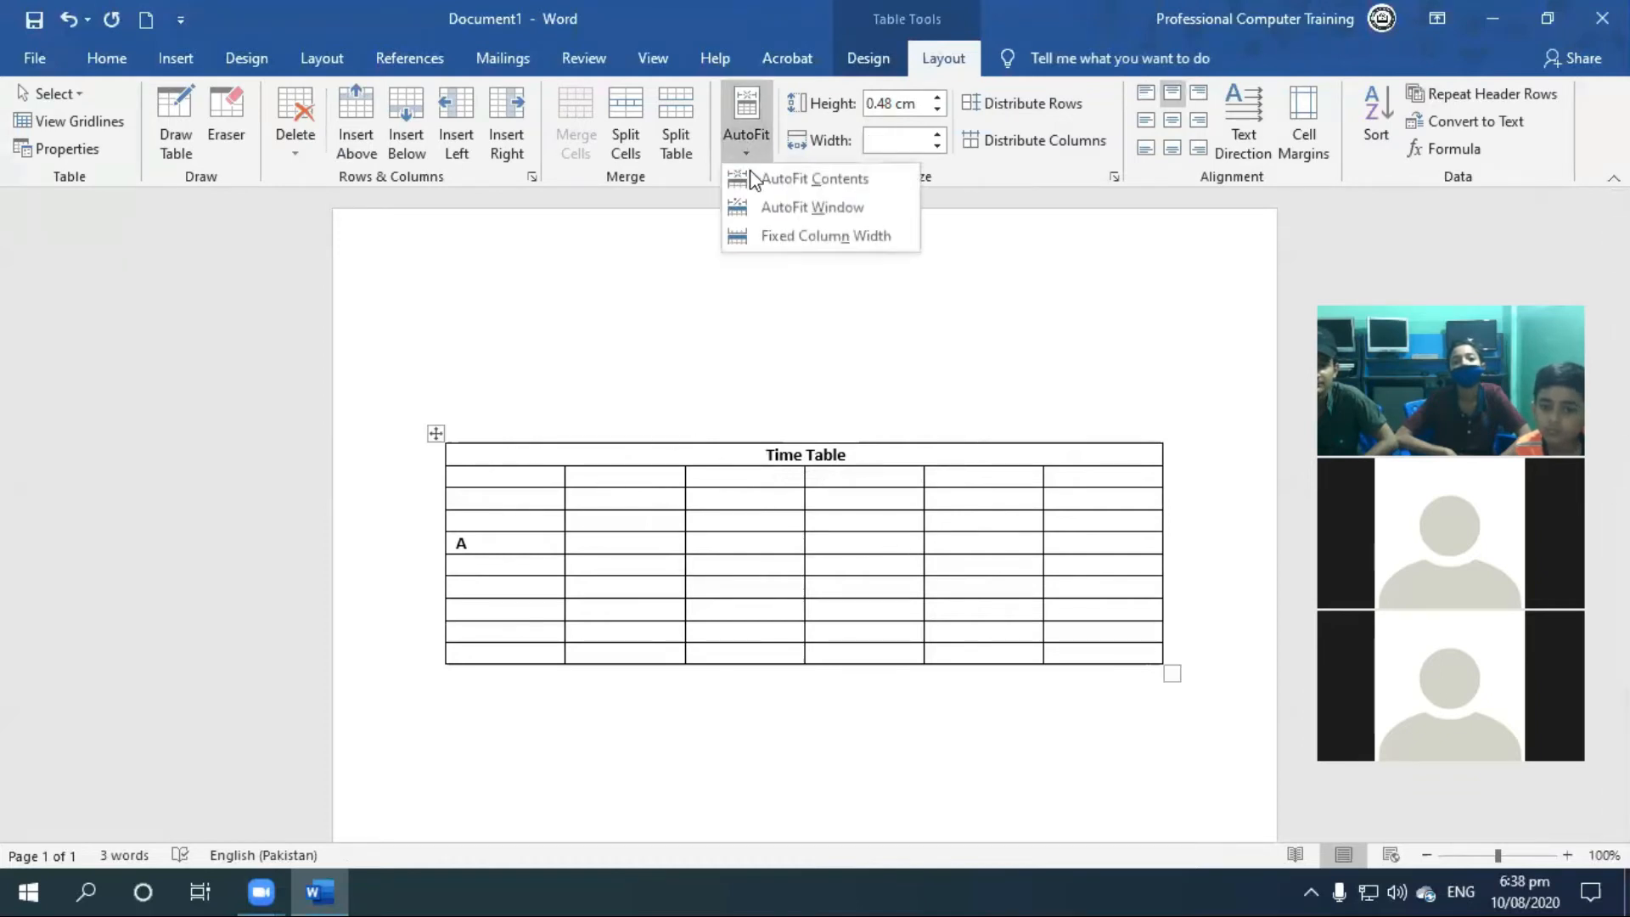
left_click(776, 207)
Step: Try AutoFit Contents on the table from the row containing A and from the title row, undoing it each time
left_click(741, 151)
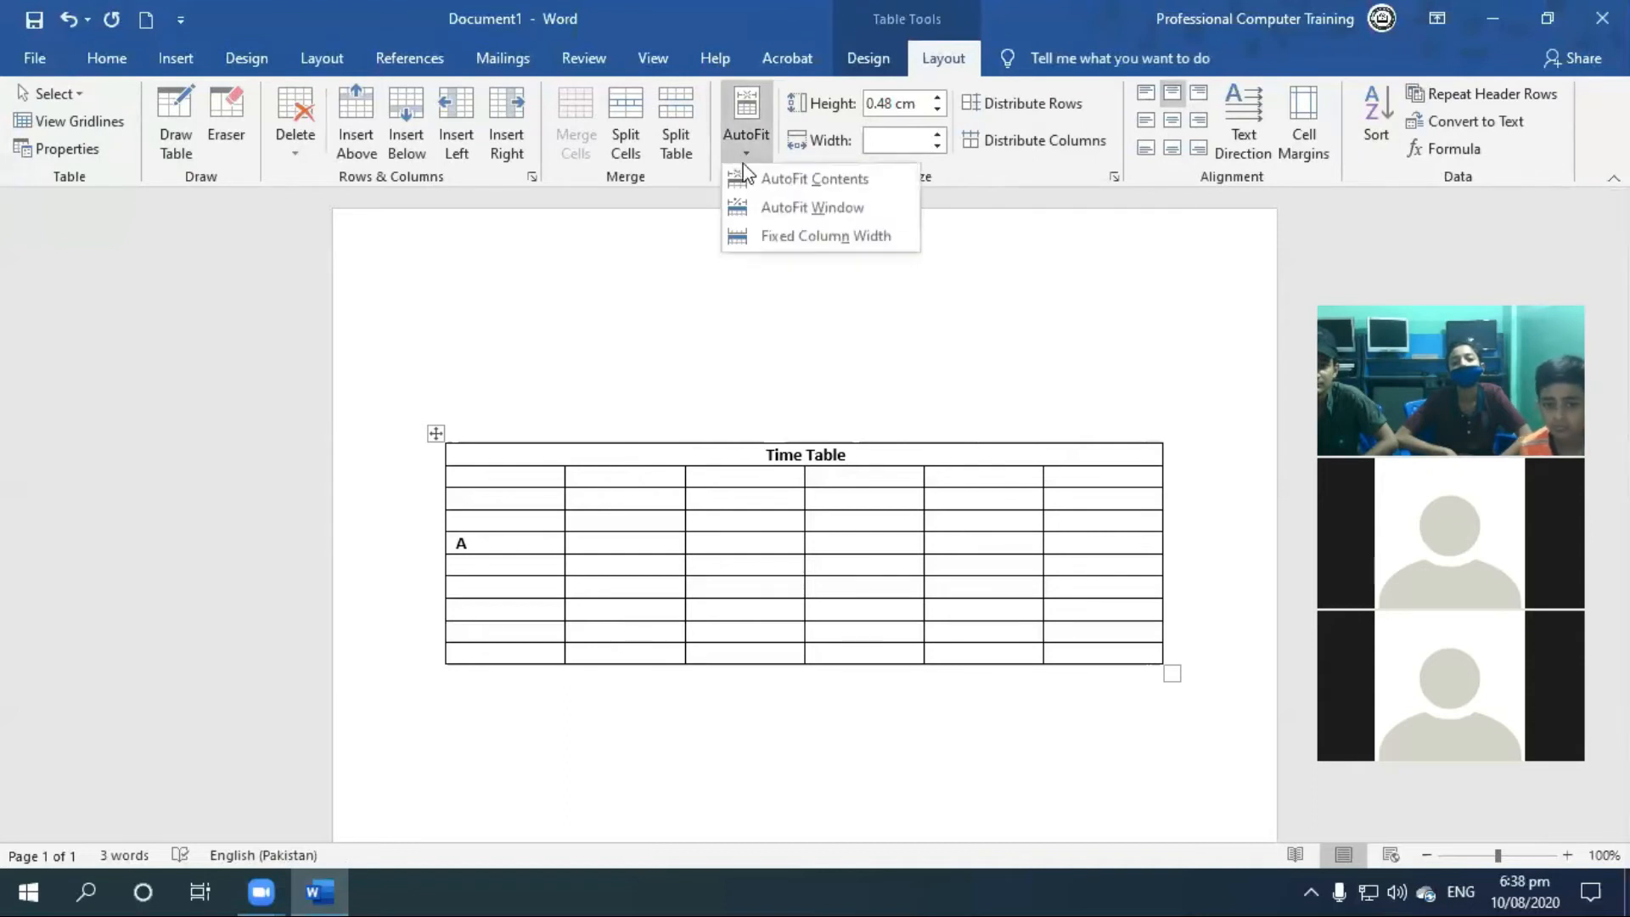
left_click(537, 543)
left_click(746, 136)
left_click(751, 174)
key("ctrl+z")
left_click(859, 448)
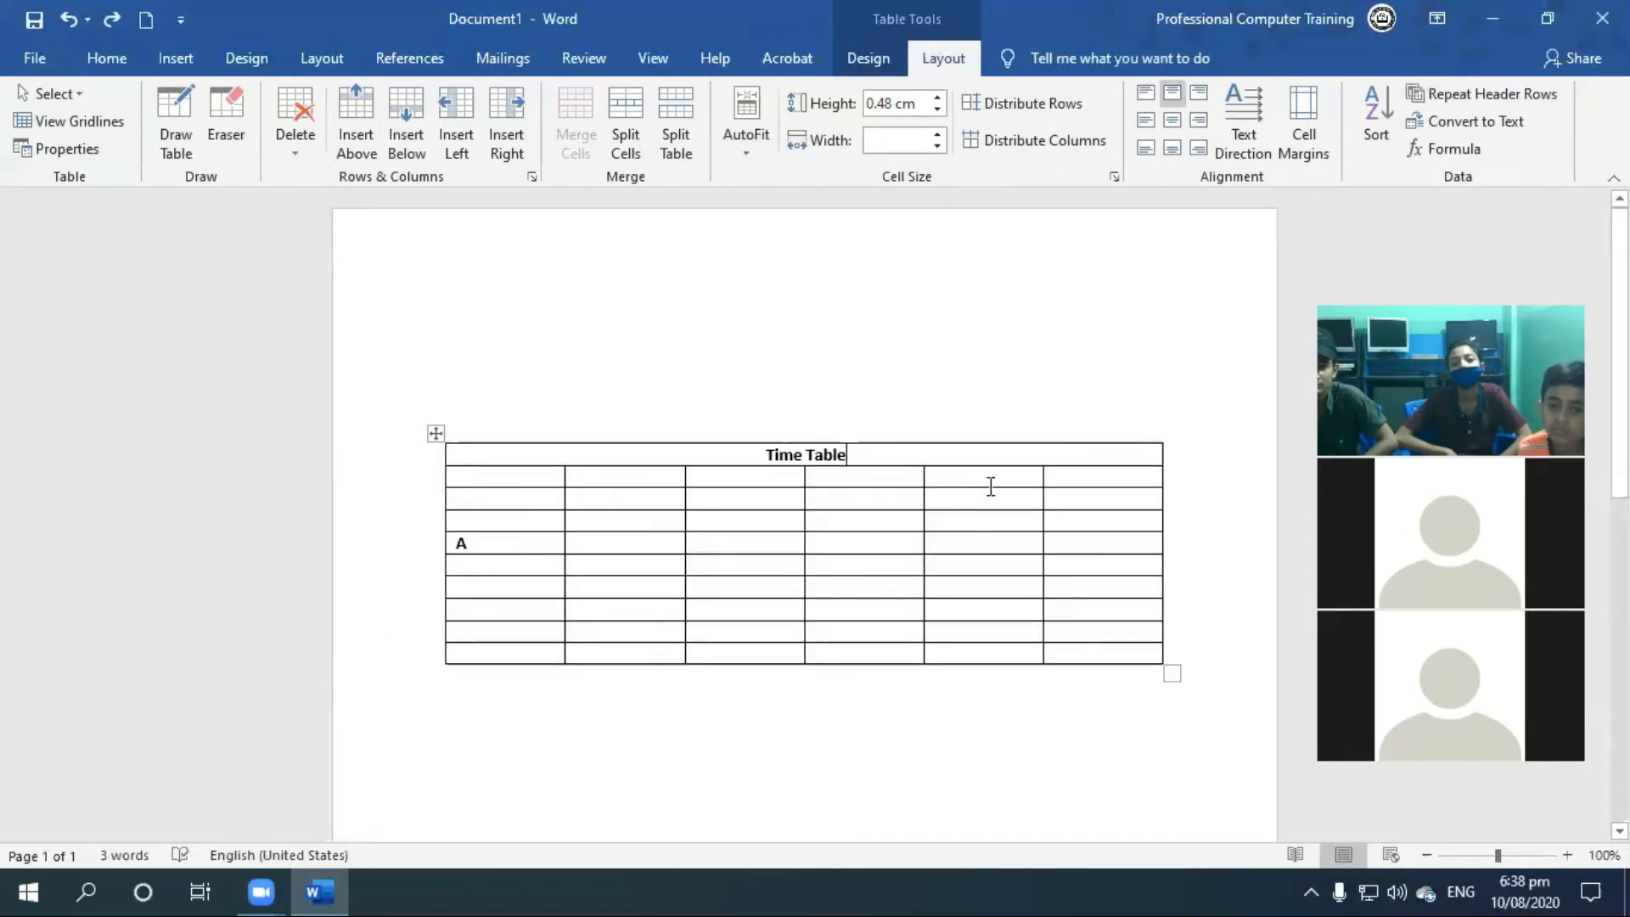
left_click(751, 129)
left_click(797, 186)
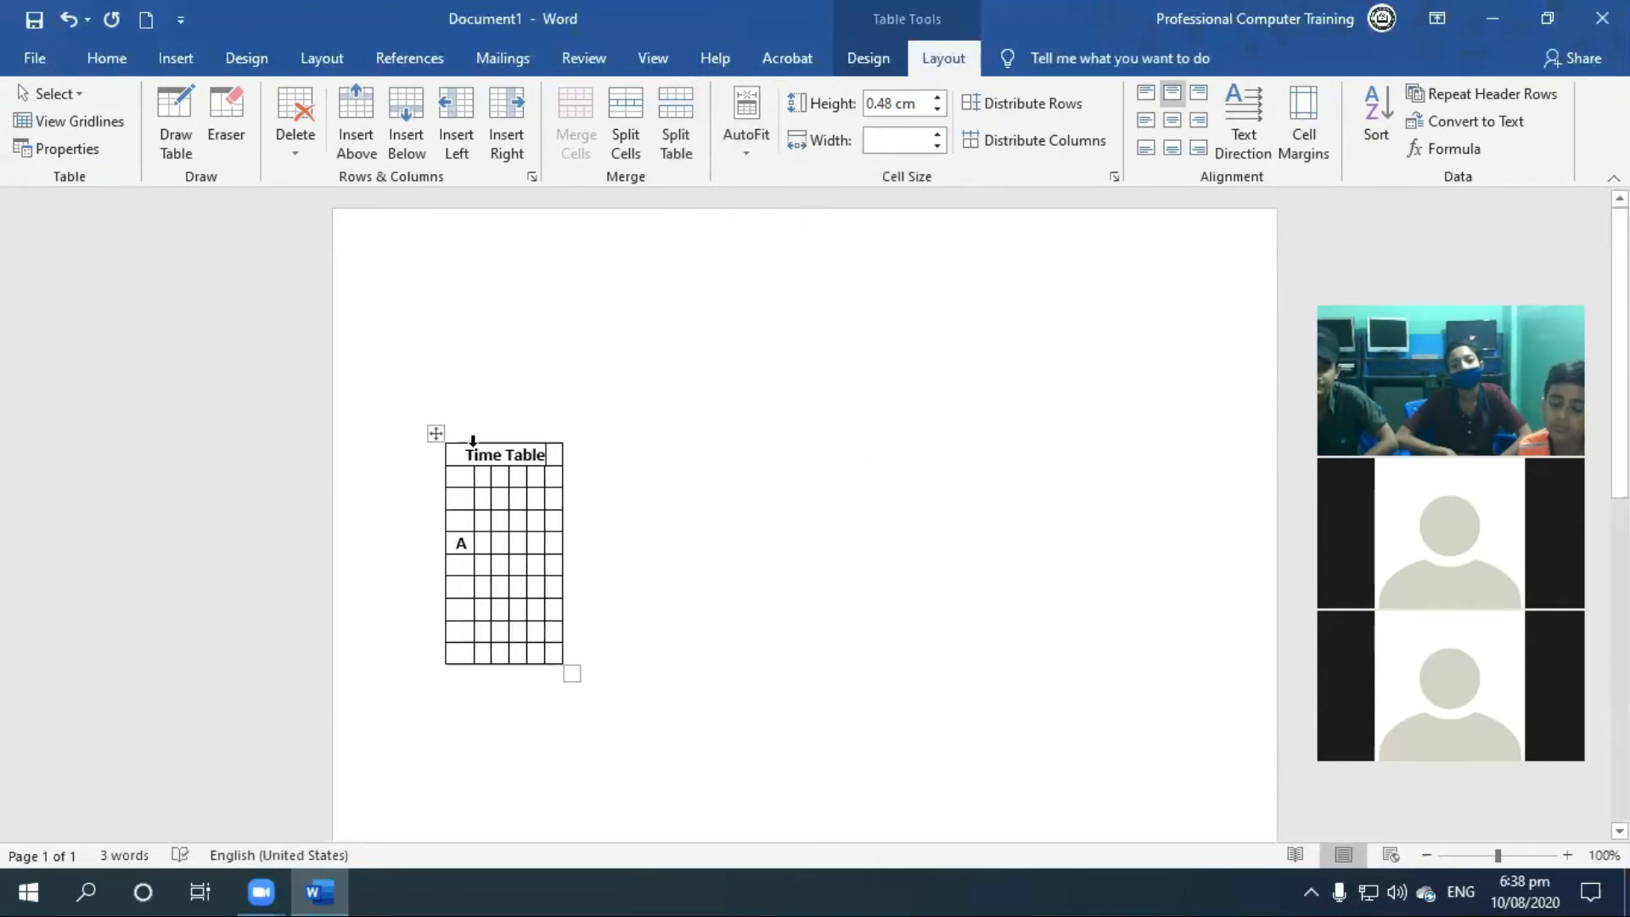
key("ctrl+z")
Step: Apply Fixed Column Width to the table, followed by AutoFit Window
left_click(743, 128)
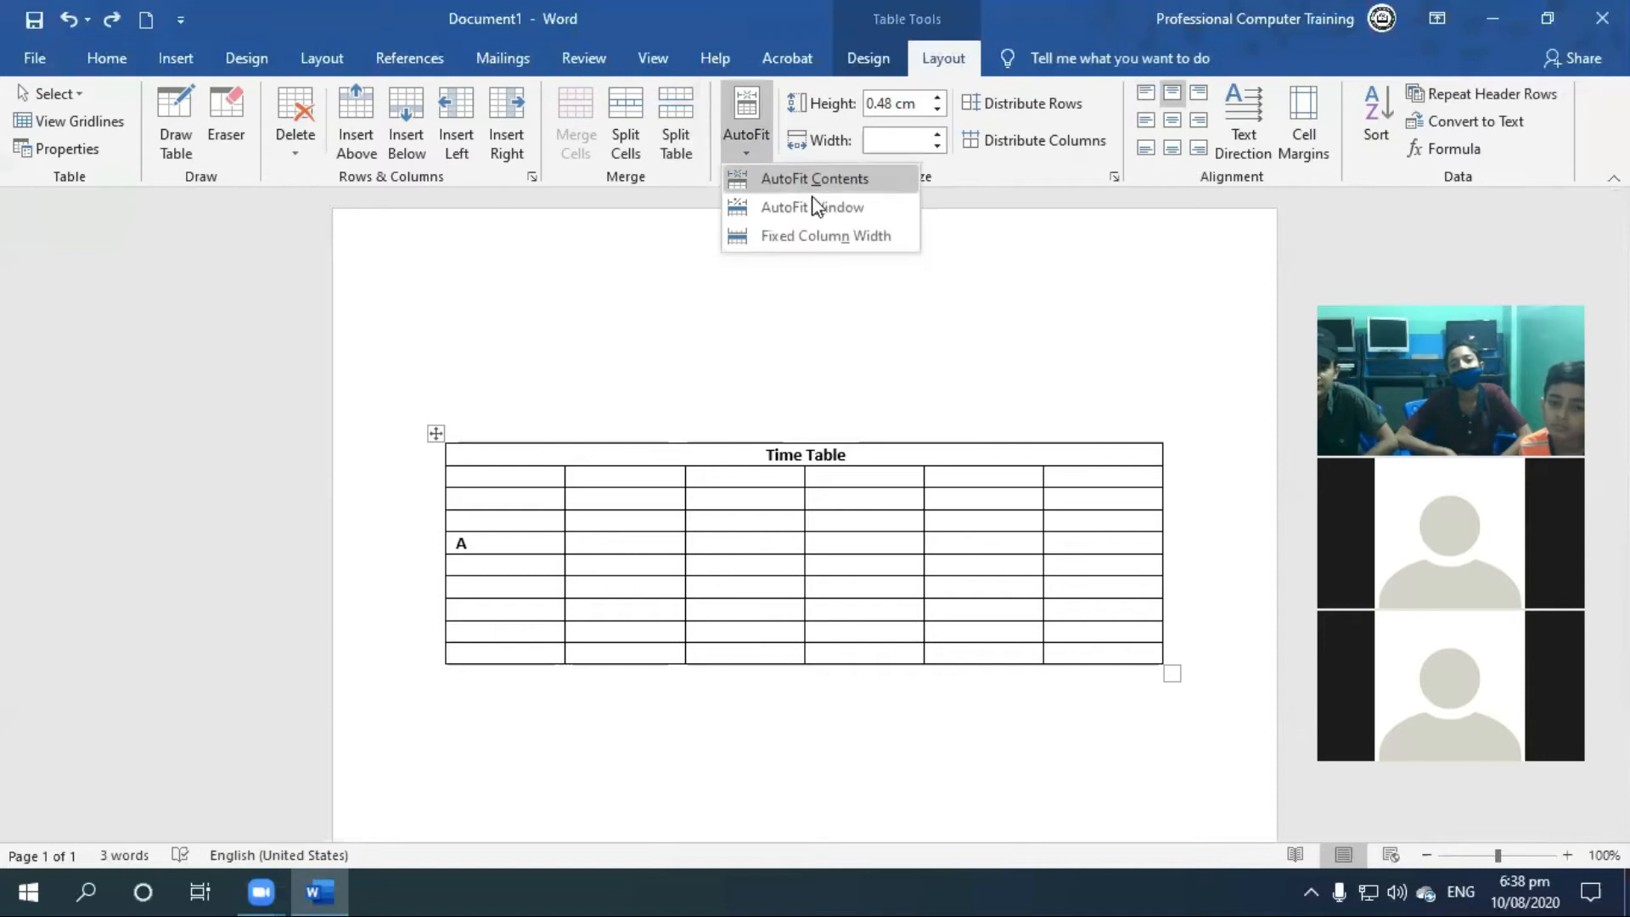
left_click(872, 244)
left_click(740, 157)
left_click(762, 213)
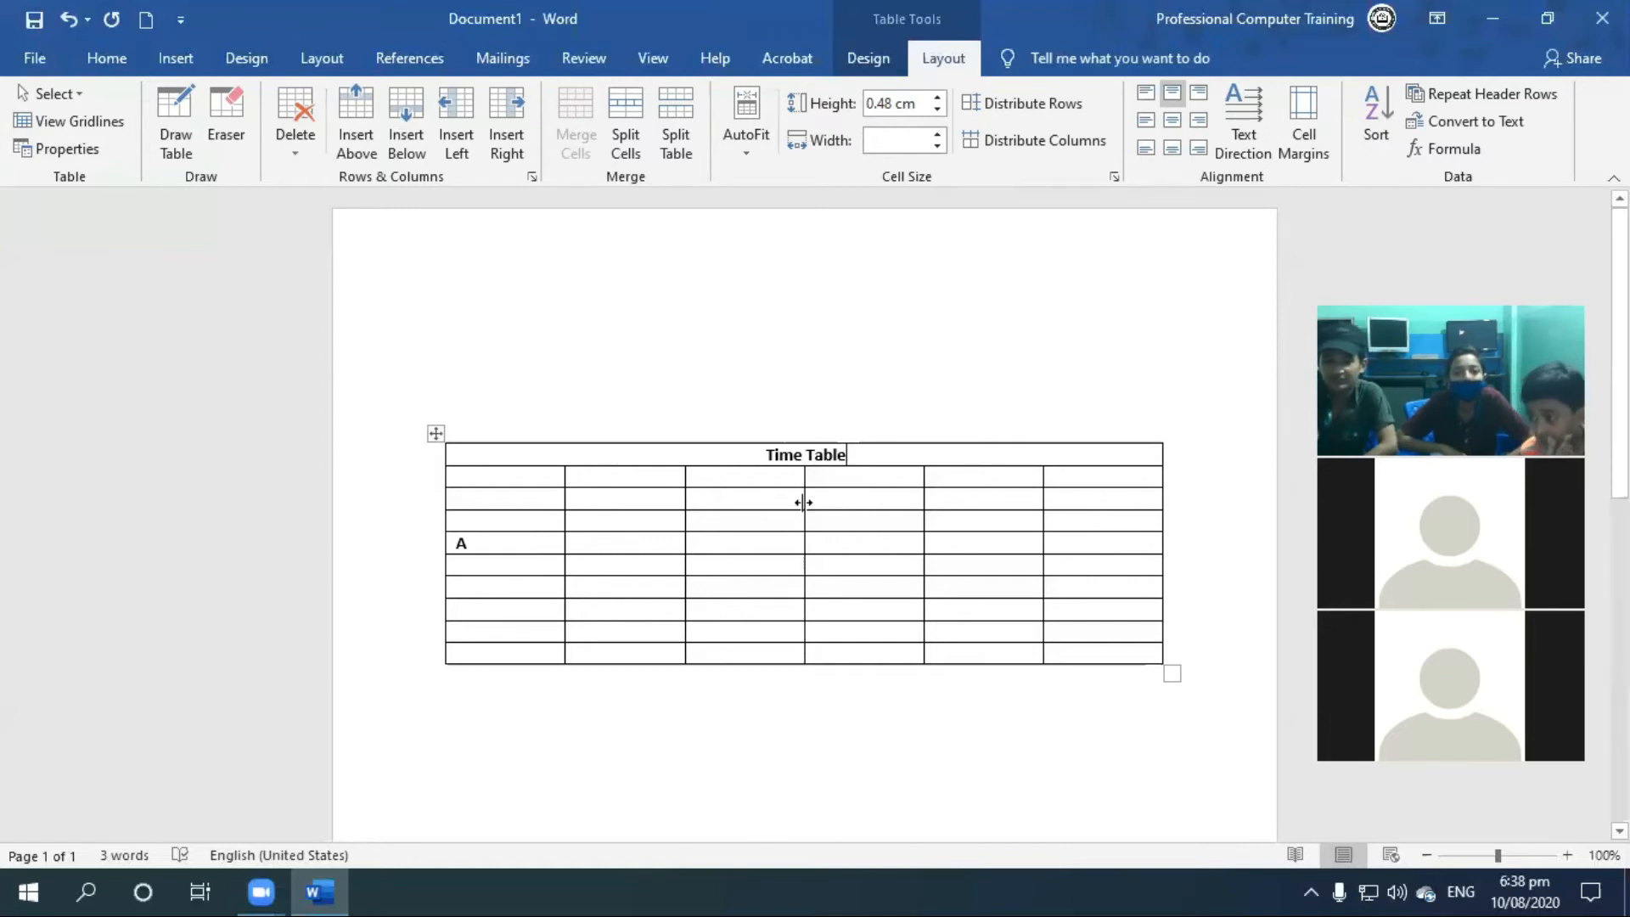
Step: Try shifting a middle column border and undo it, and enlarge the title row to about 0.73 cm high
mouse_move(803, 501)
left_mouse_down()
mouse_move(825, 499)
mouse_move(808, 499)
left_mouse_up()
key("ctrl+z")
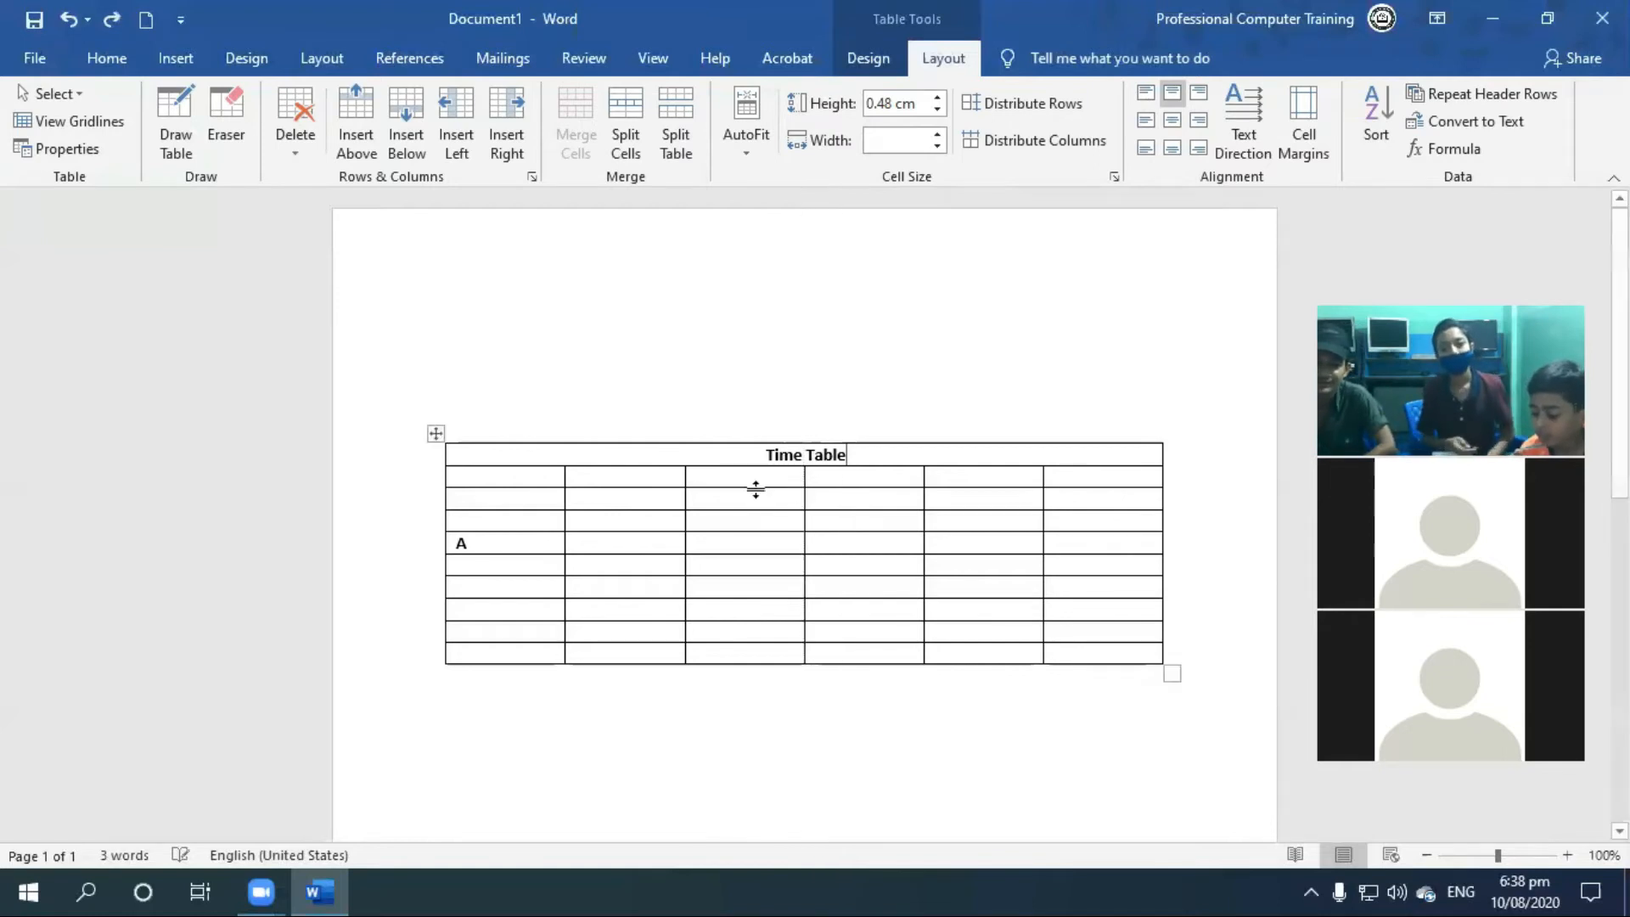
left_click_drag(668, 467, 664, 477)
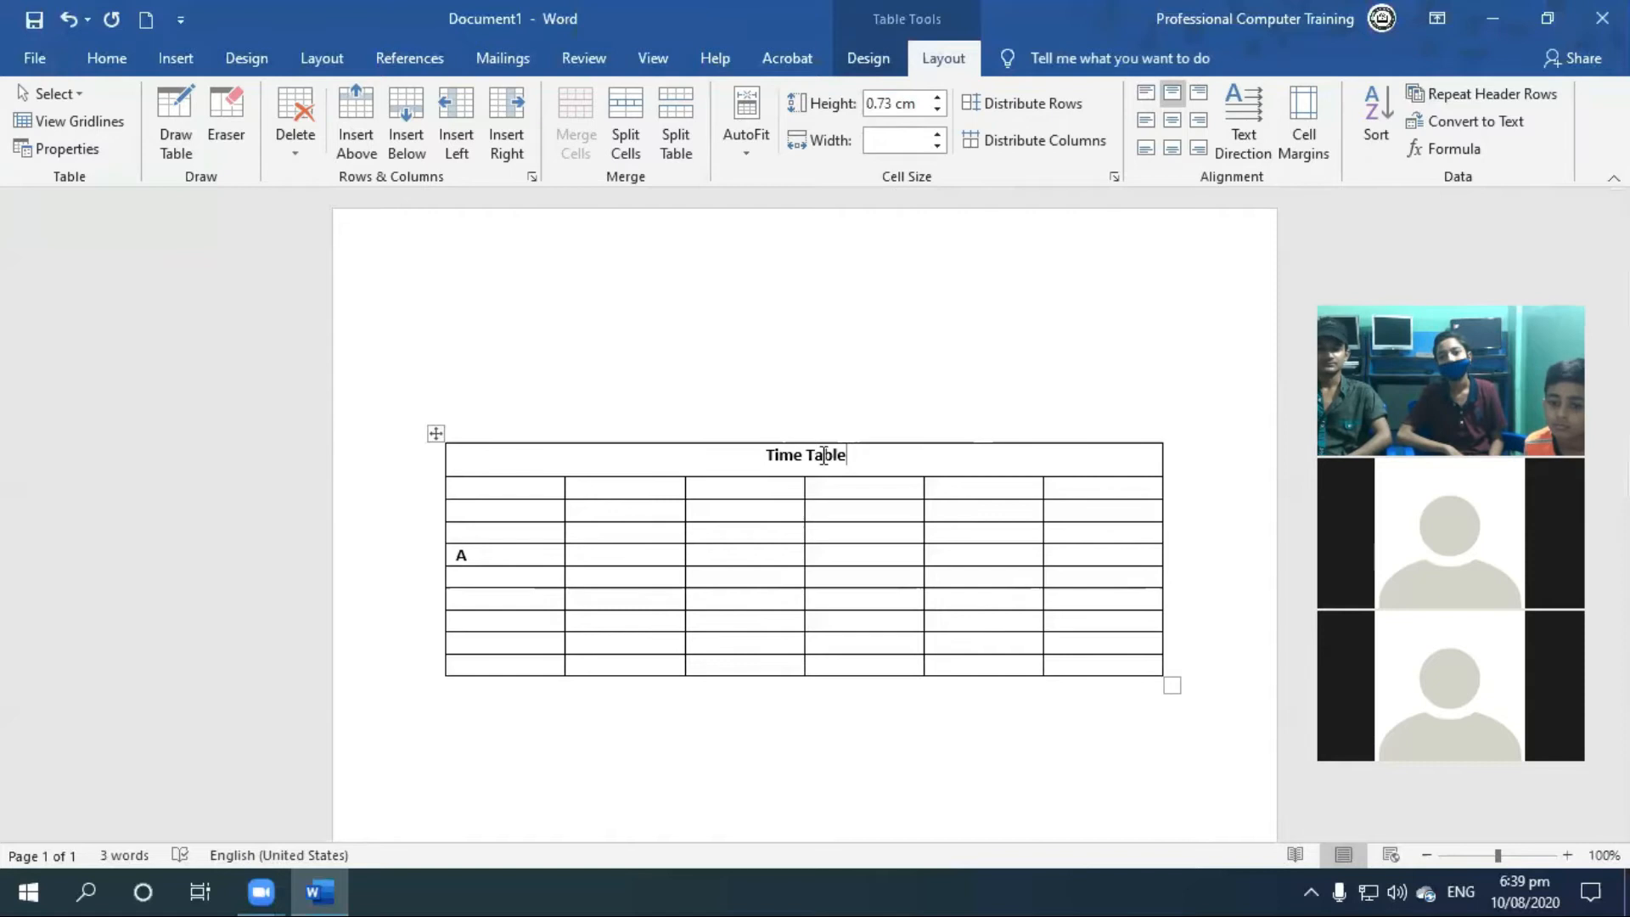
Step: Set the height of the row directly below the title to 1 cm
left_click(770, 491)
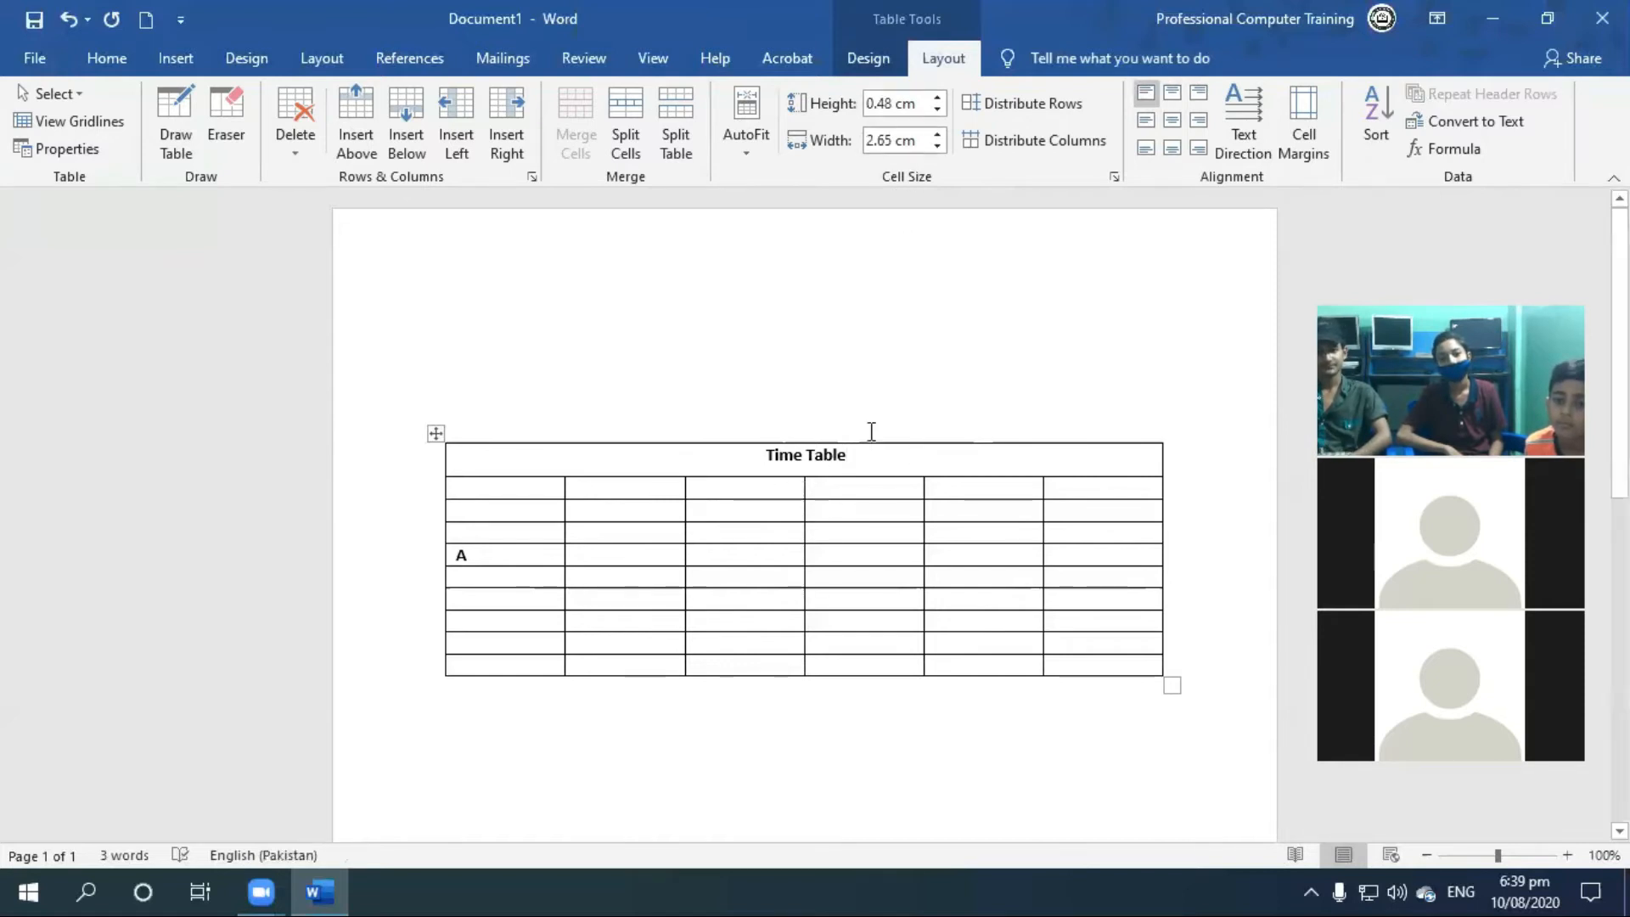
left_click(938, 98)
left_click(937, 99)
left_click(938, 98)
left_click(937, 98)
left_click(937, 99)
left_click(938, 99)
left_click(937, 108)
left_click(937, 107)
key("ctrl+z")
key("ctrl+z")
key("ctrl+z")
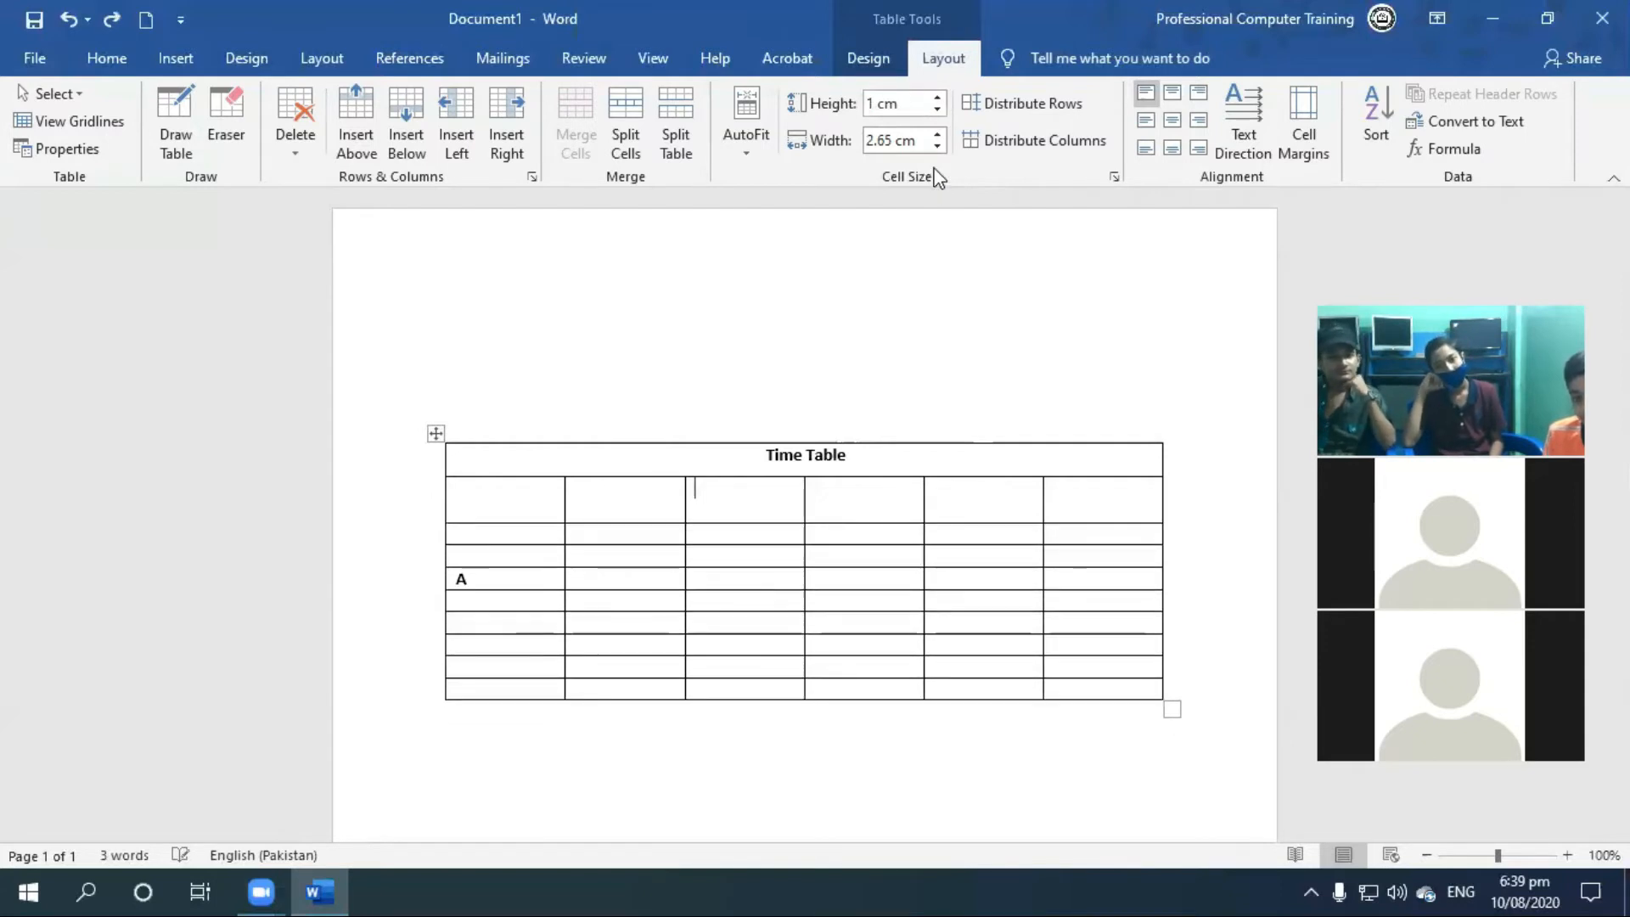
Step: Reduce the height of the row directly below the title to 0.4 cm
left_click(939, 108)
left_click(939, 108)
left_click(939, 108)
left_click(939, 108)
left_click(939, 108)
left_click(939, 108)
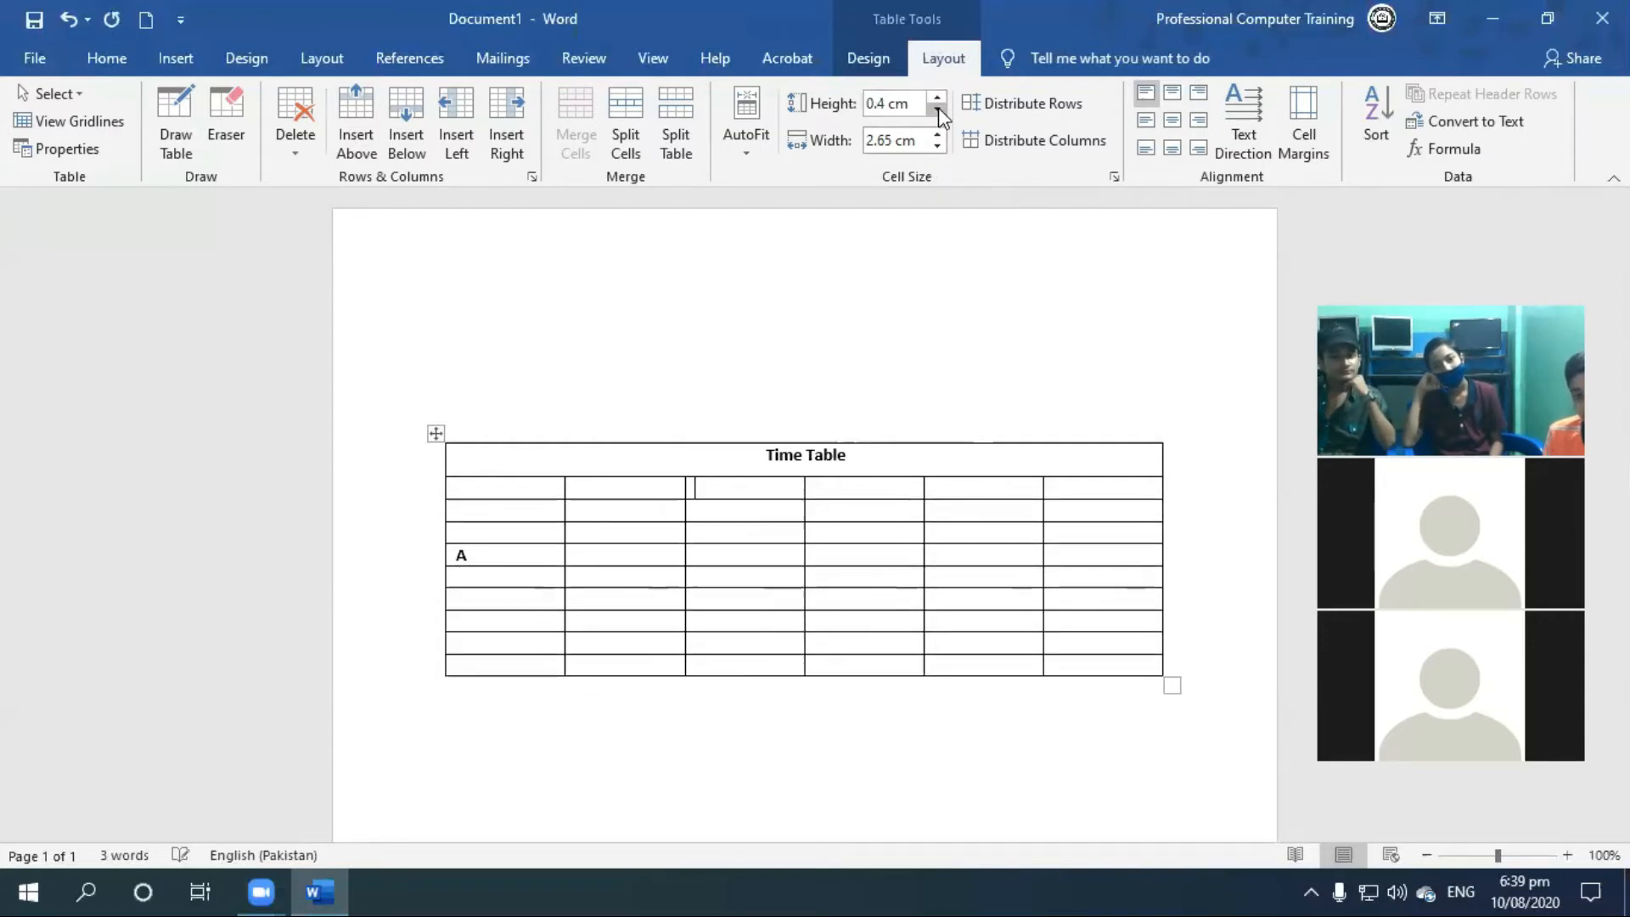
Step: Set the height of the three rows below the title to 1.3 cm
left_click_drag(530, 489, 1110, 538)
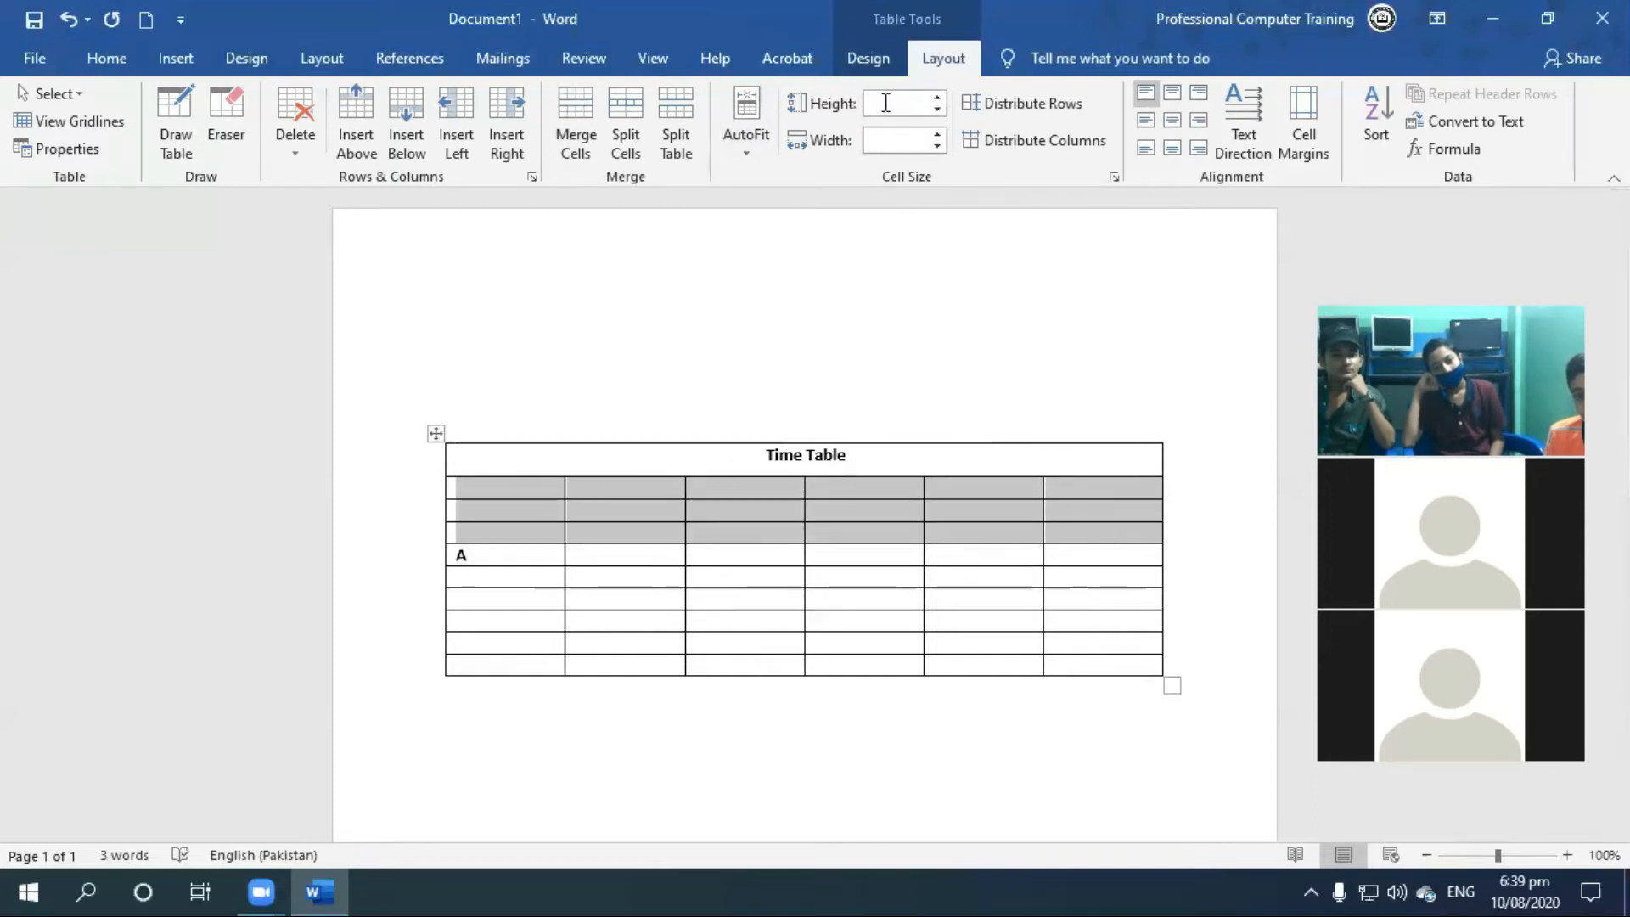
left_click(941, 97)
left_click(941, 97)
left_click(941, 97)
left_click(941, 96)
left_click(941, 97)
left_click(941, 96)
left_click(941, 97)
left_click(941, 97)
left_click(941, 97)
left_click(941, 97)
left_click(940, 97)
left_click(941, 97)
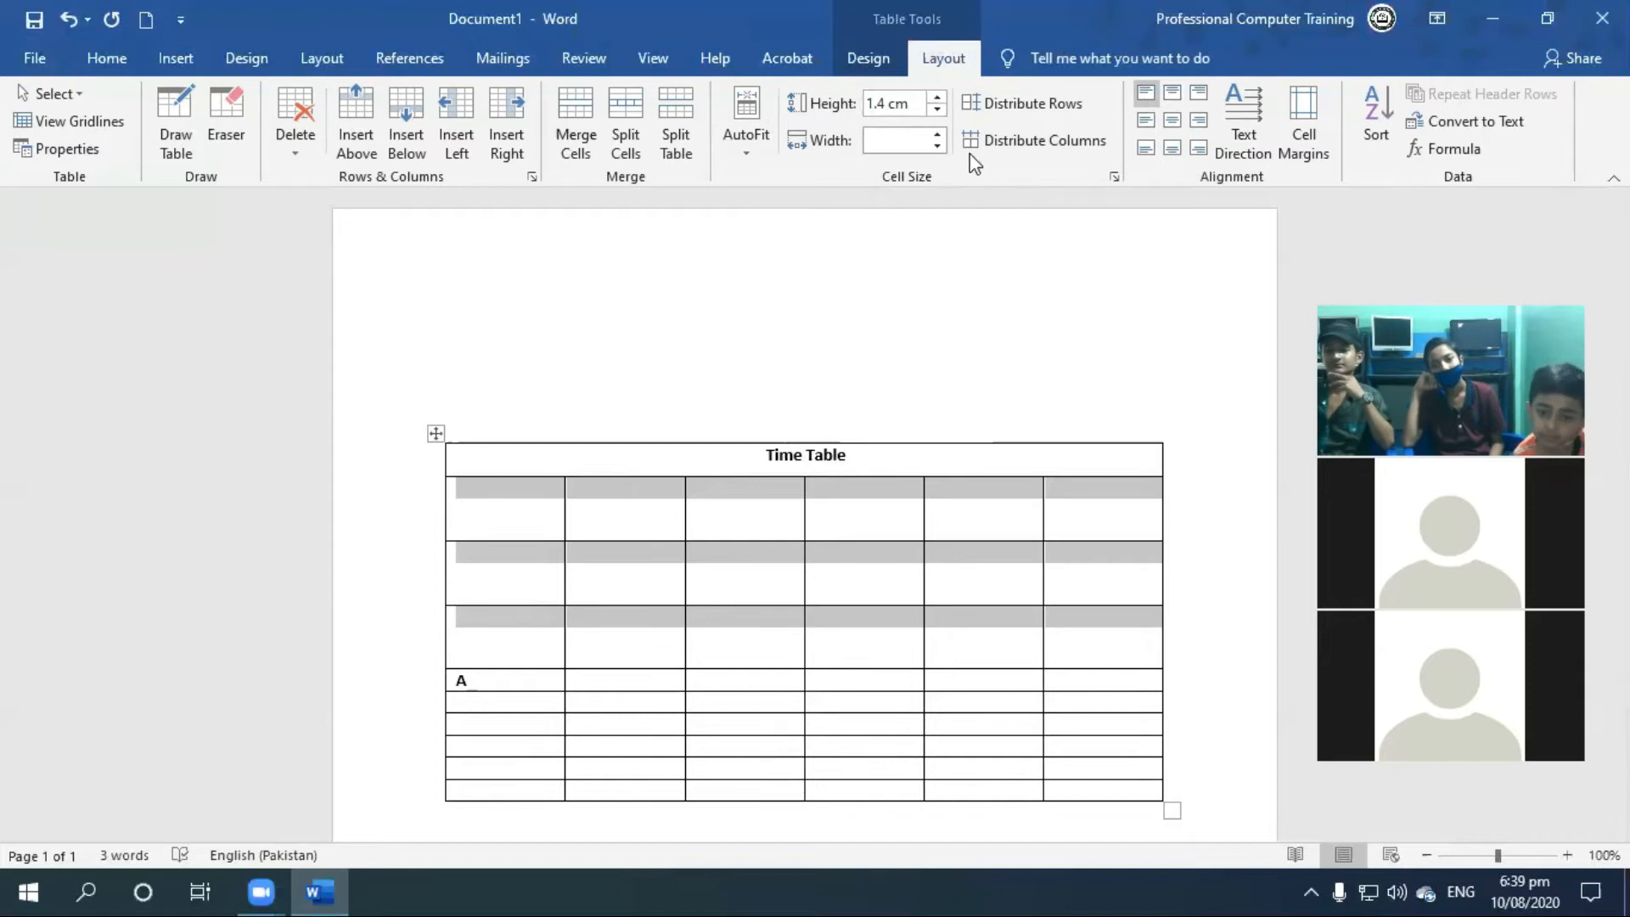
key("ctrl+z")
Step: Set the width of the table's third column to 0.42 cm
left_click(843, 558)
left_click(746, 513)
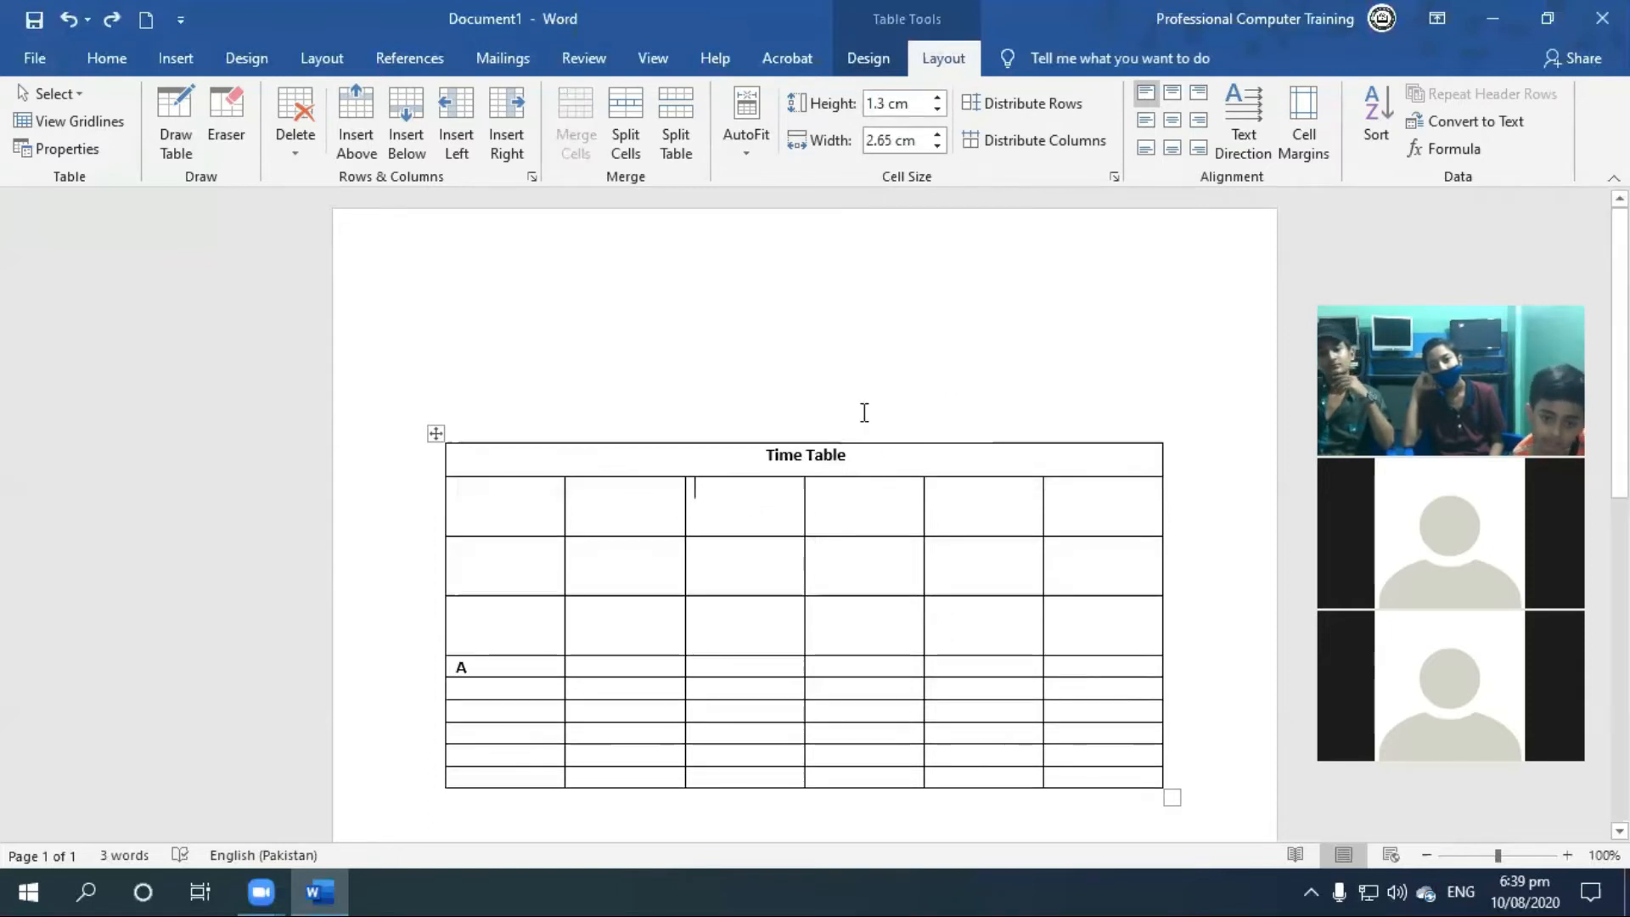
left_click(937, 134)
left_click(938, 134)
left_click(938, 135)
left_click(937, 134)
left_click(937, 135)
left_click(938, 146)
left_click(938, 146)
left_click(938, 146)
left_click(938, 147)
left_click(938, 146)
left_click(937, 146)
left_click(938, 146)
left_click(938, 146)
left_click(938, 146)
left_click(938, 146)
left_click(937, 146)
left_click(937, 146)
left_click(938, 146)
left_click(937, 146)
left_click(937, 146)
left_click(938, 146)
left_click(937, 146)
left_click(937, 147)
left_click(938, 147)
left_click(937, 146)
left_click(937, 146)
left_click(938, 146)
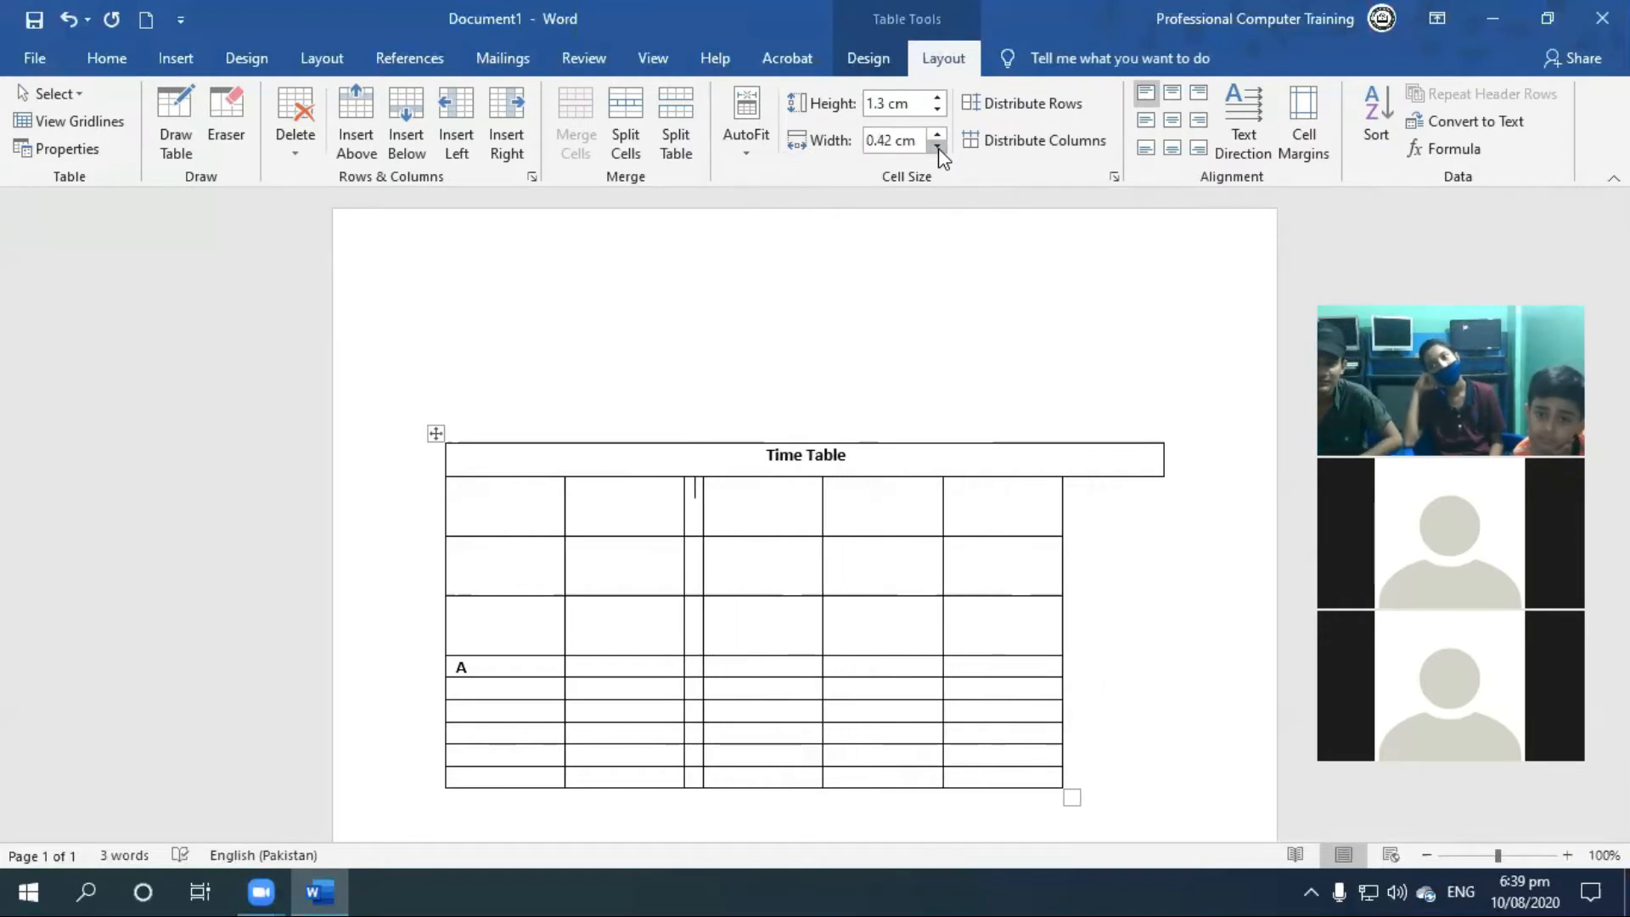
Step: Enter A in the narrow column's cell directly below the title, and try reducing that column's width further
type("A")
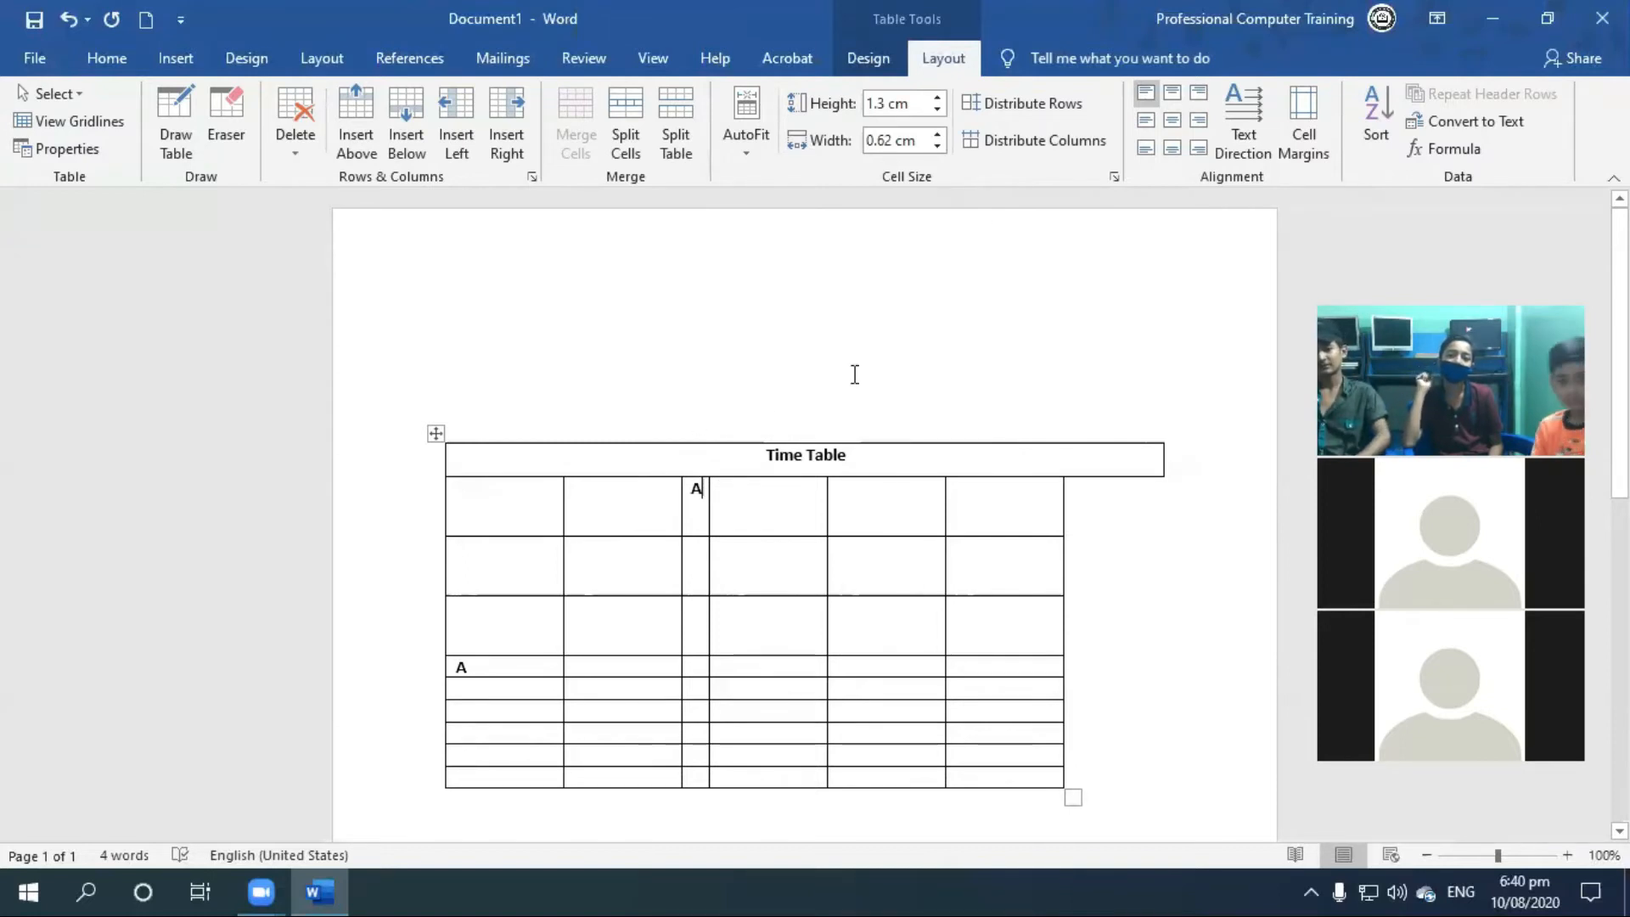
left_click(938, 145)
left_click(938, 145)
left_click(937, 145)
left_click(937, 145)
left_click(937, 145)
left_click(937, 145)
left_click(937, 145)
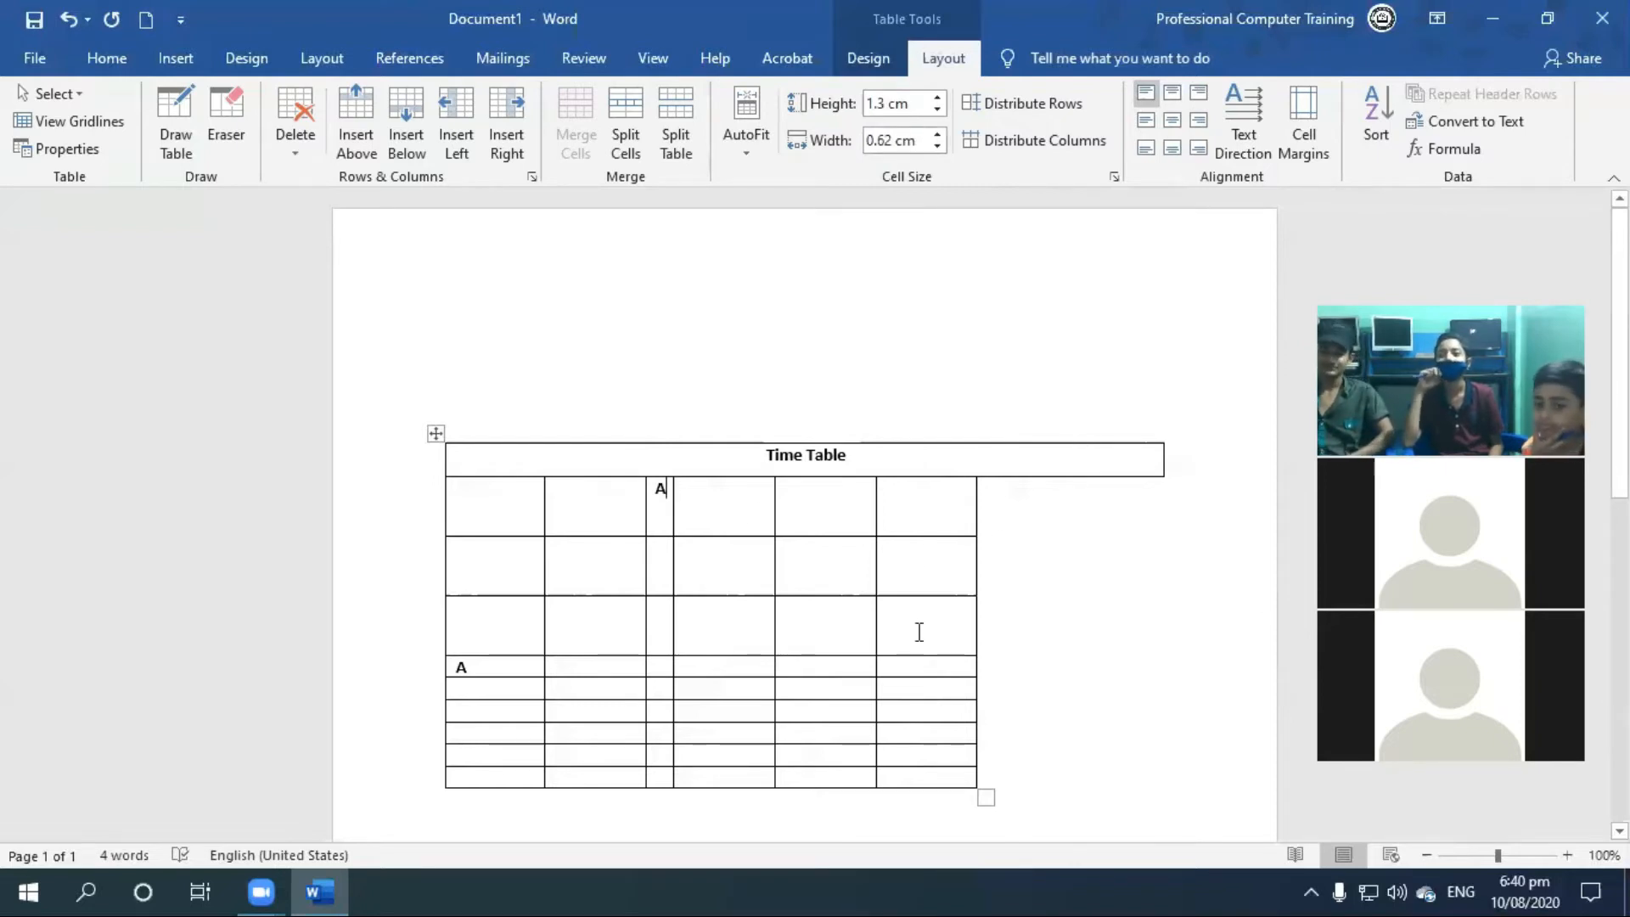
Step: Delete all document content and insert a new table with seven columns and five rows
key("ctrl+a")
key("Delete")
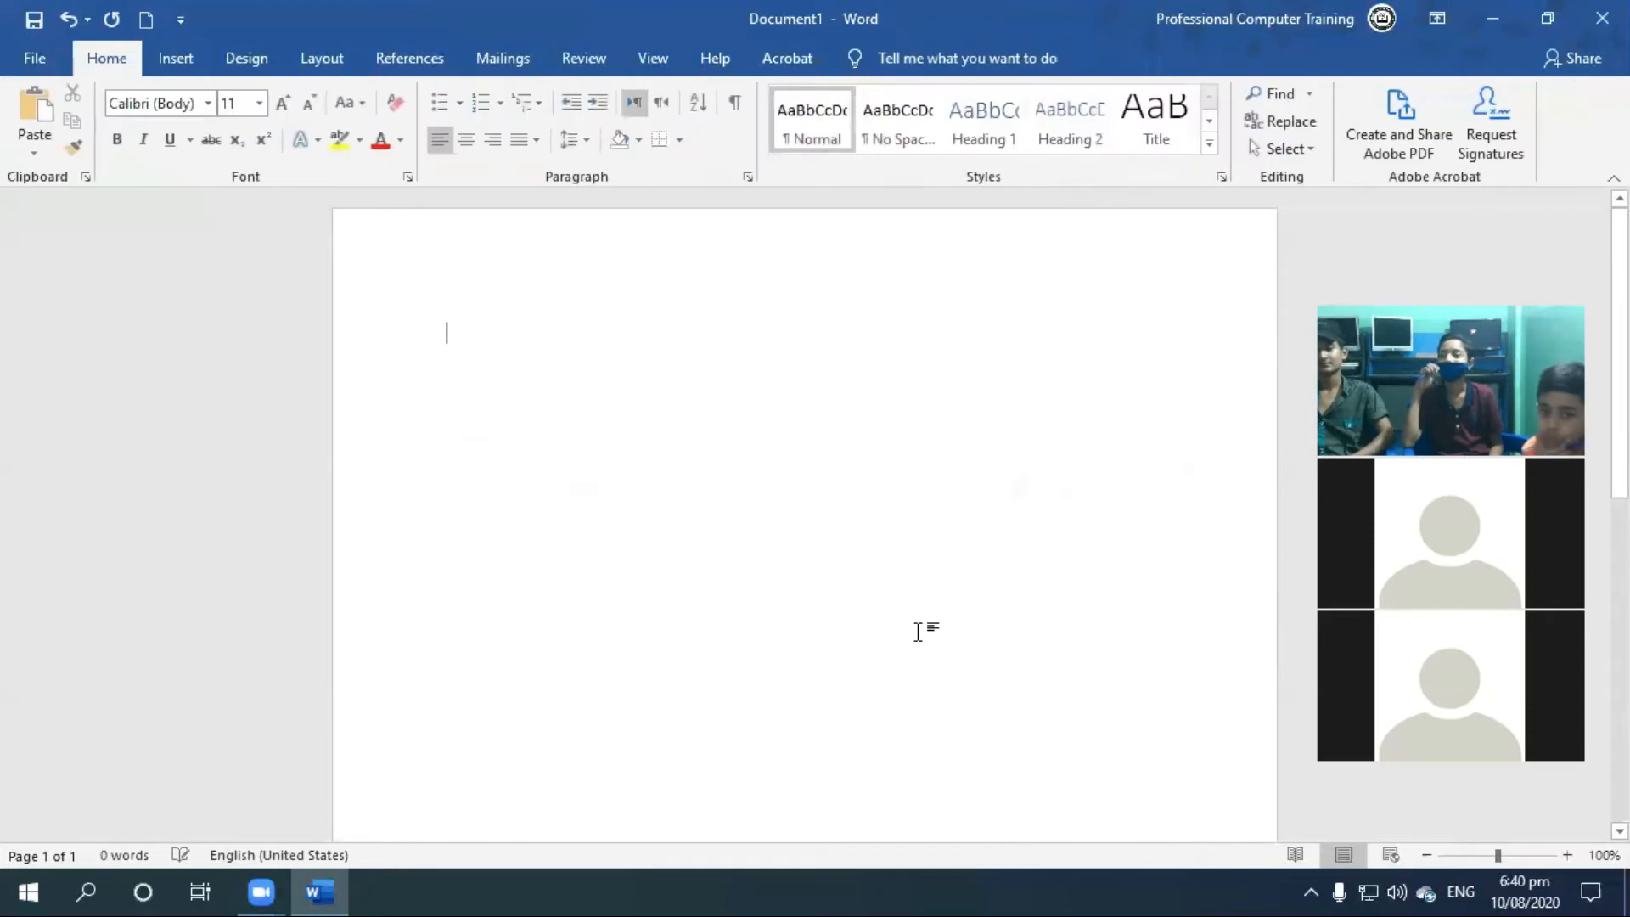
left_click(176, 57)
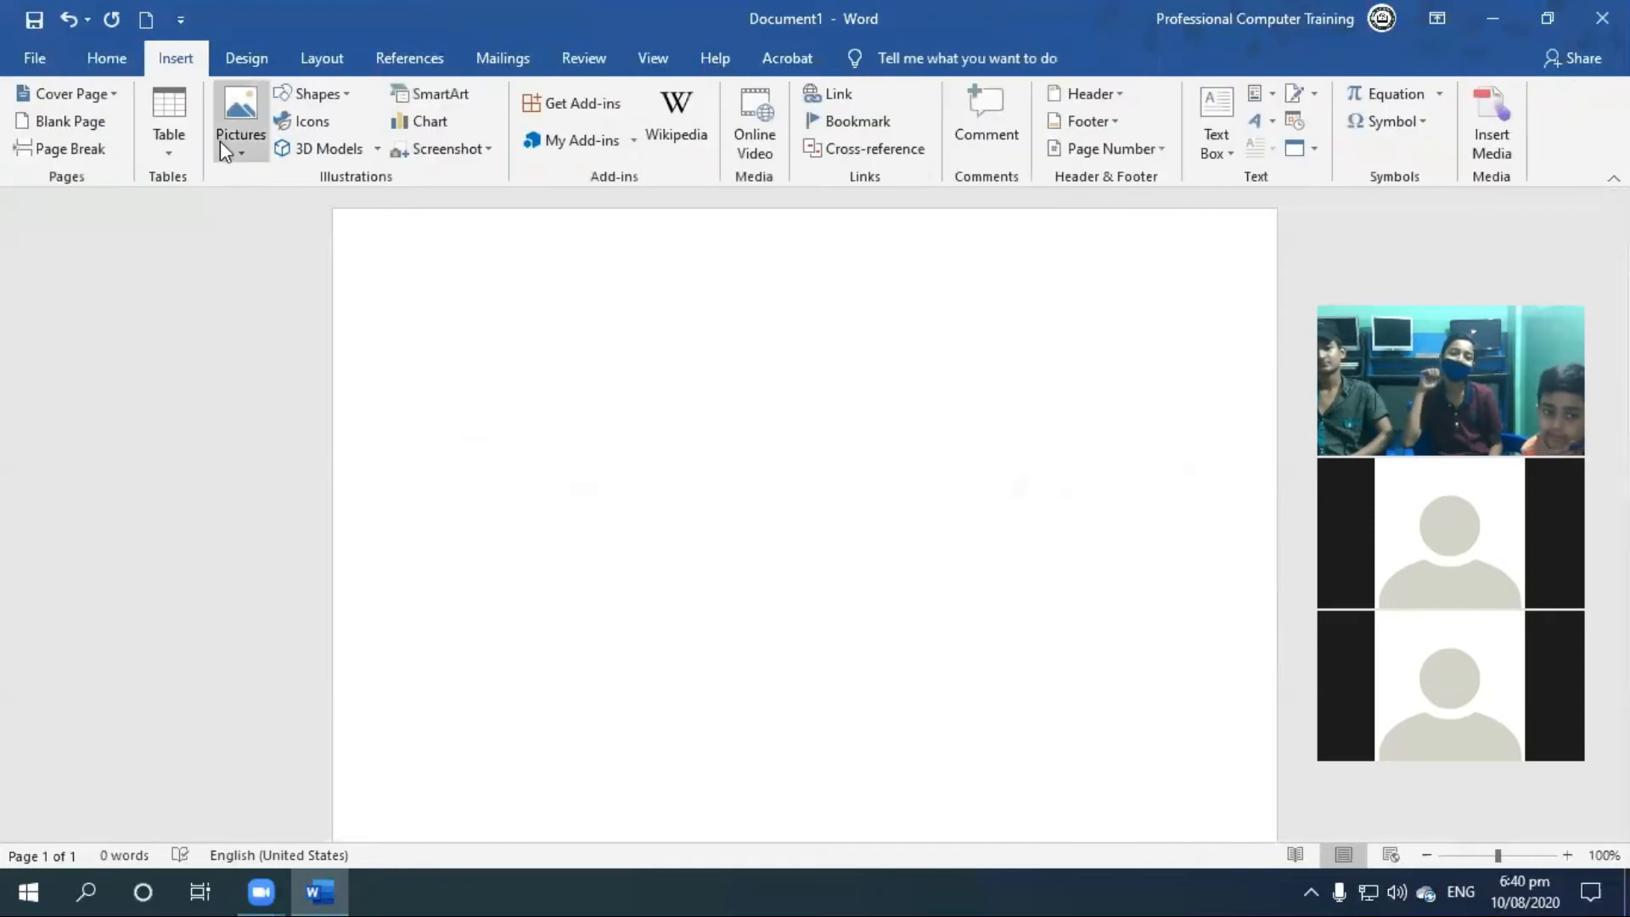
left_click(169, 136)
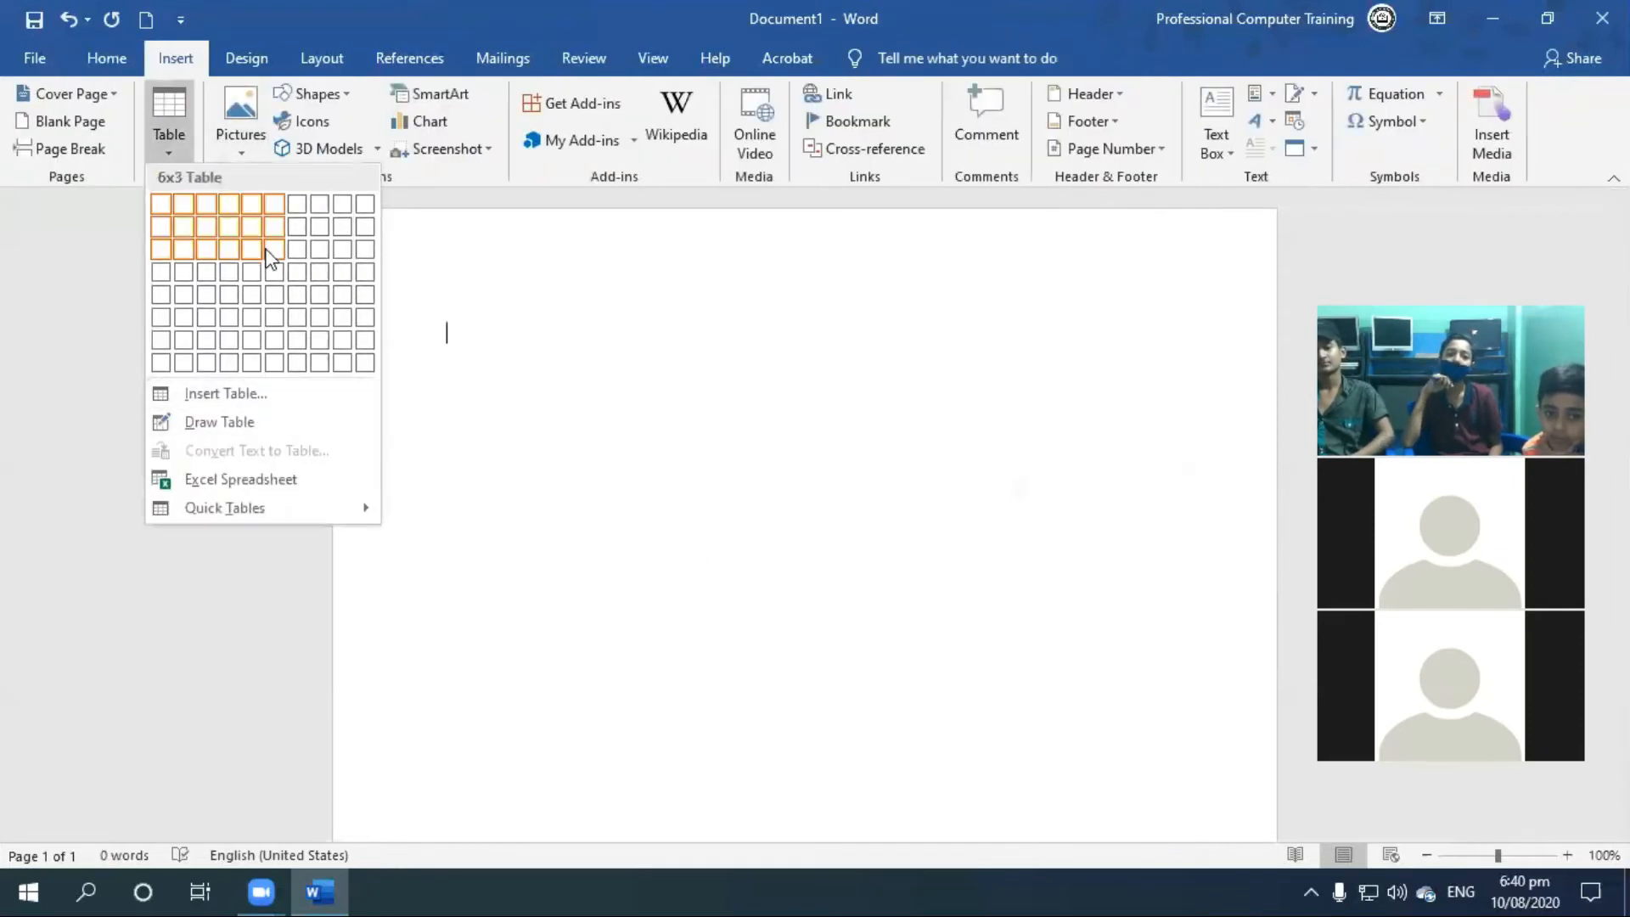
left_click(294, 307)
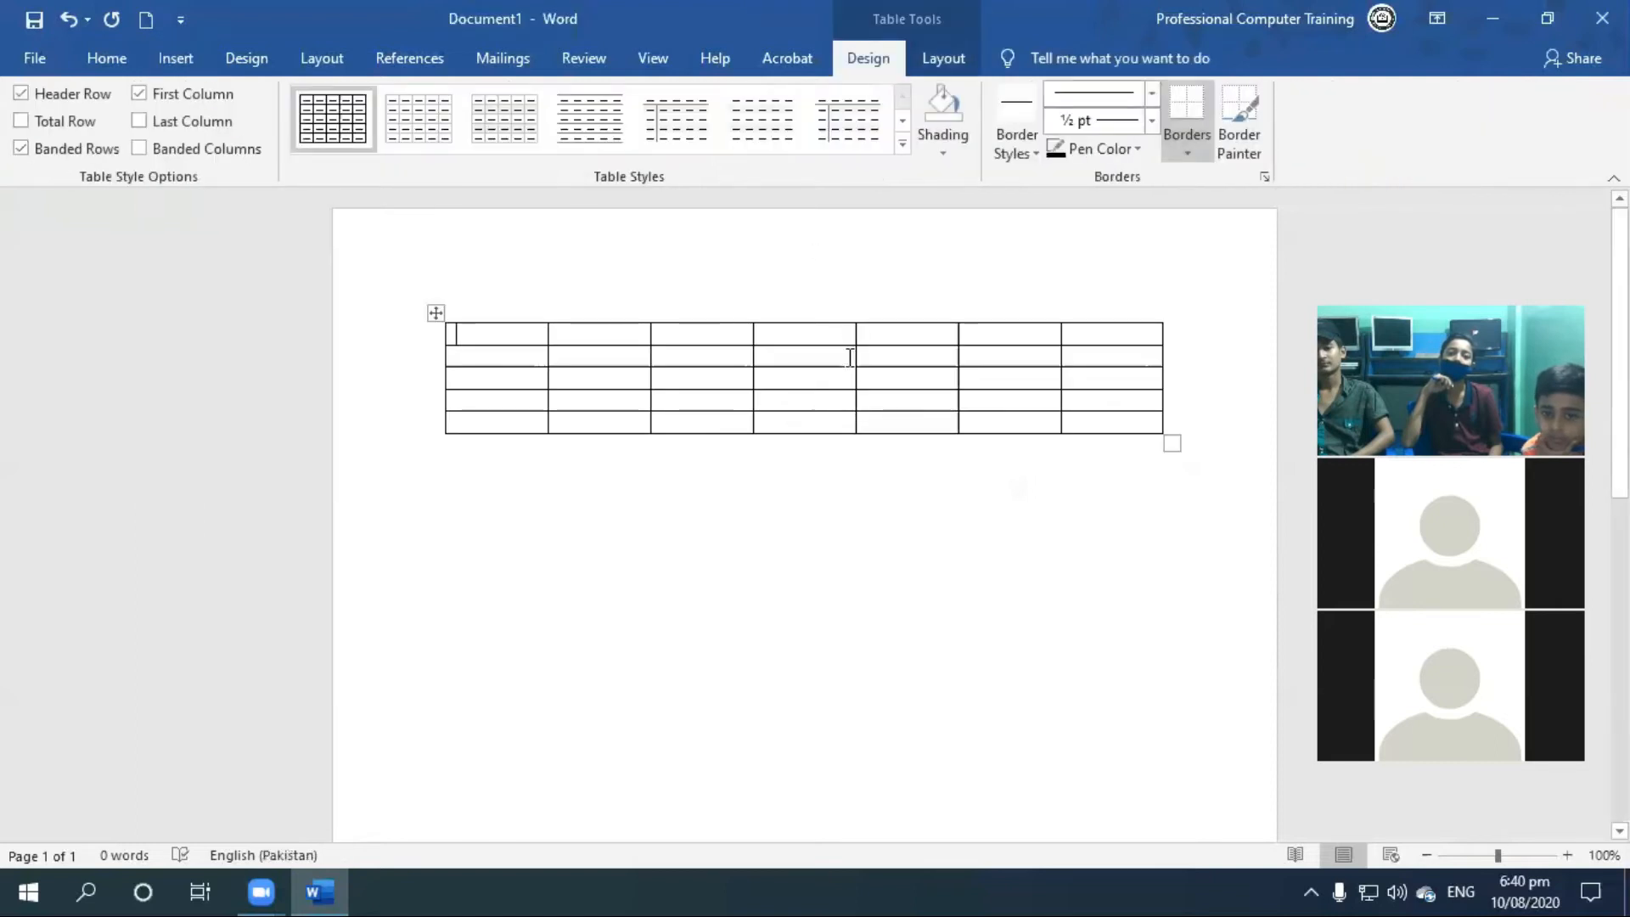
Step: Distribute the new table's rows evenly and select its third through sixth columns
left_click(951, 56)
left_click(1026, 105)
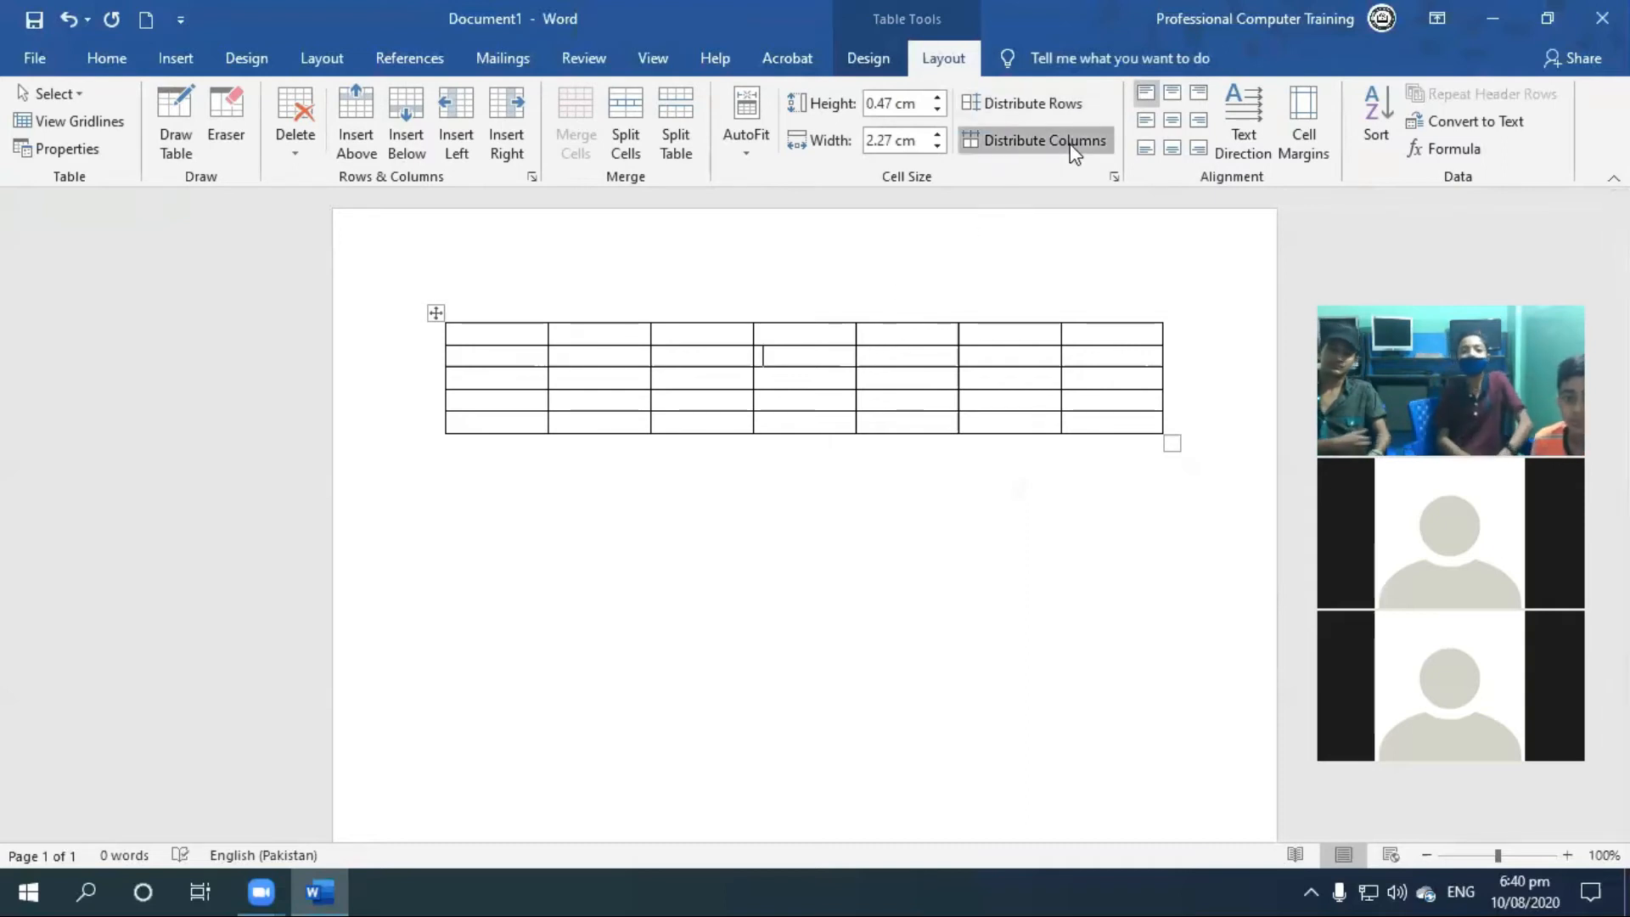
left_click_drag(654, 331, 1000, 418)
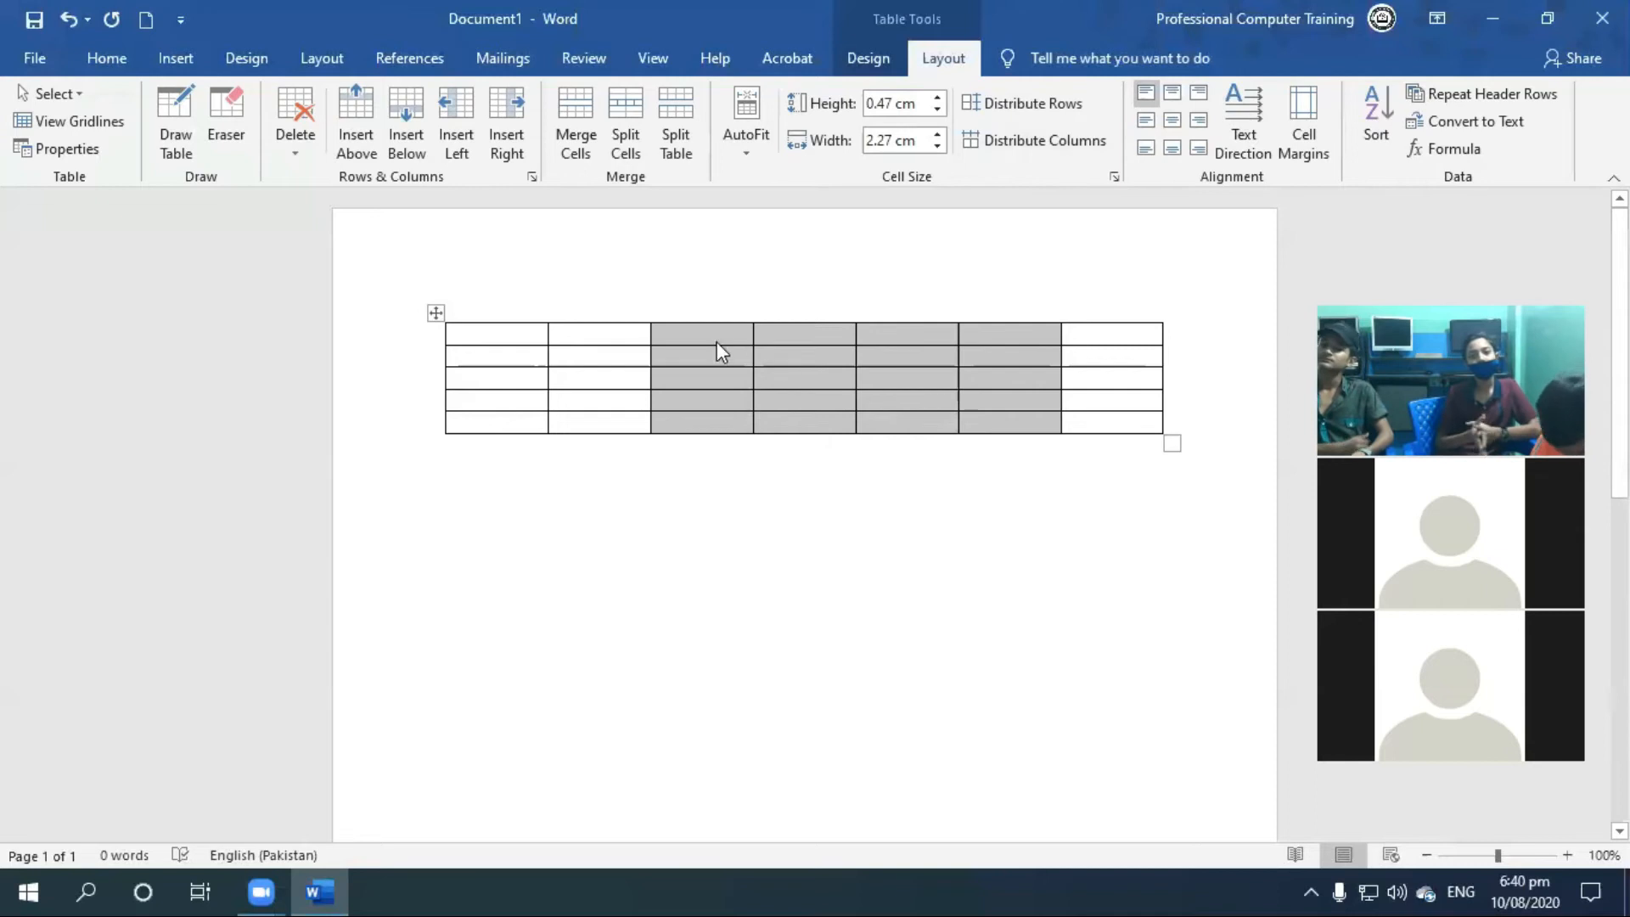
Step: Merge all cells of the table's first row into one and enlarge that row to about 2.23 cm high
left_click_drag(1128, 339, 495, 335)
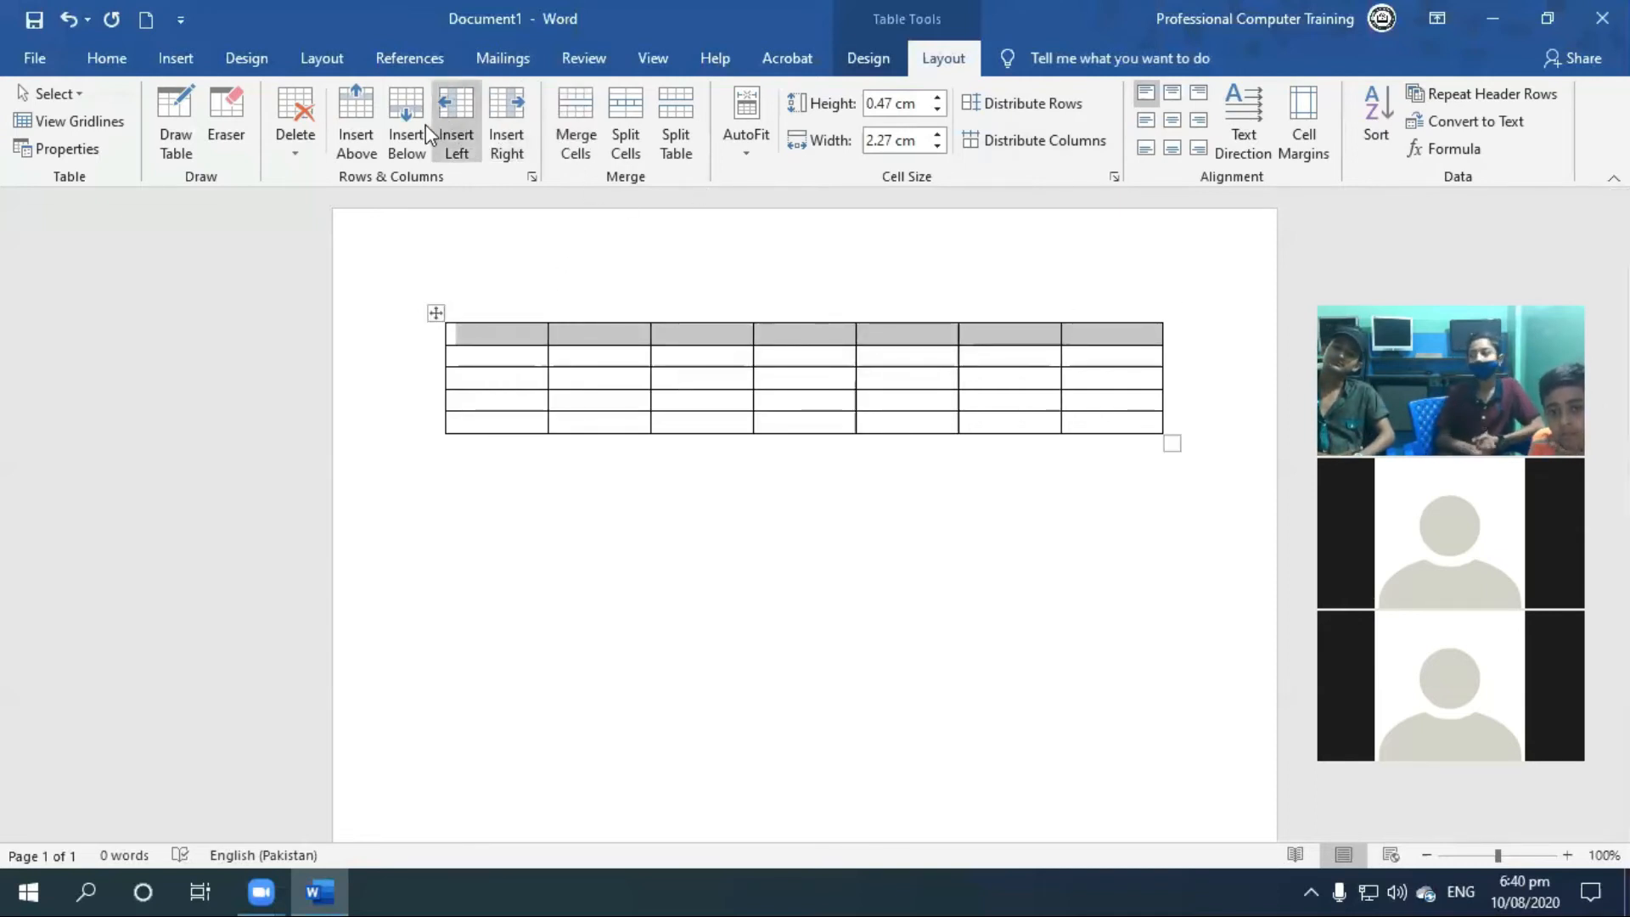
left_click(560, 123)
left_click_drag(777, 348, 782, 425)
Step: Enter the title TIMIE TABLE in the merged top cell
left_click(716, 372)
type("TIMIE")
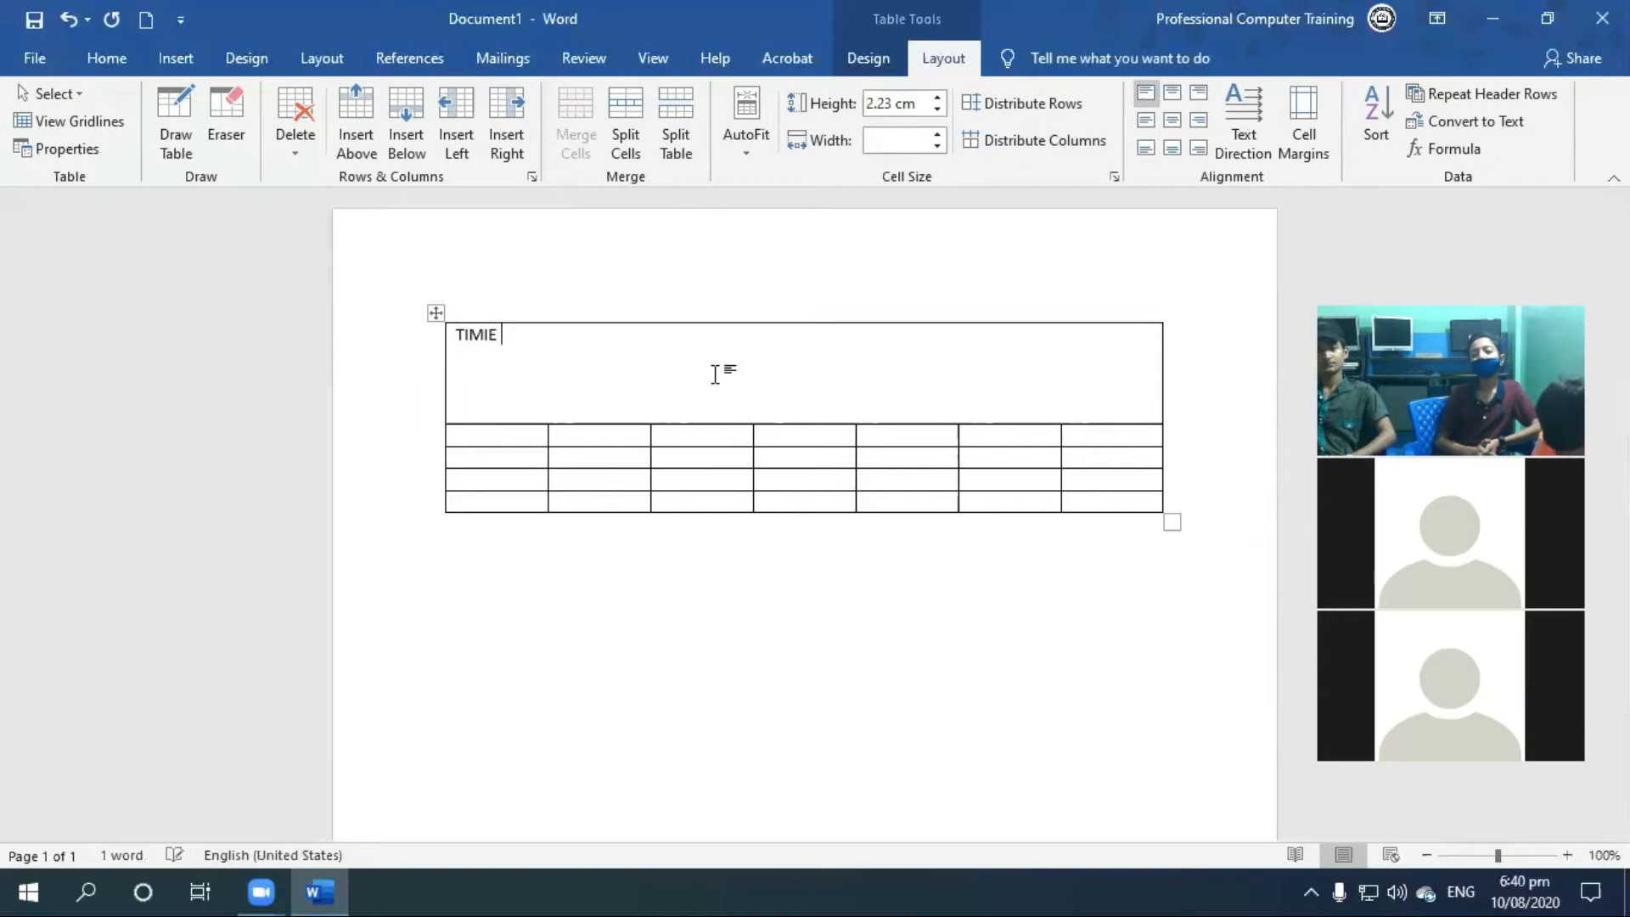
type(" TABLE")
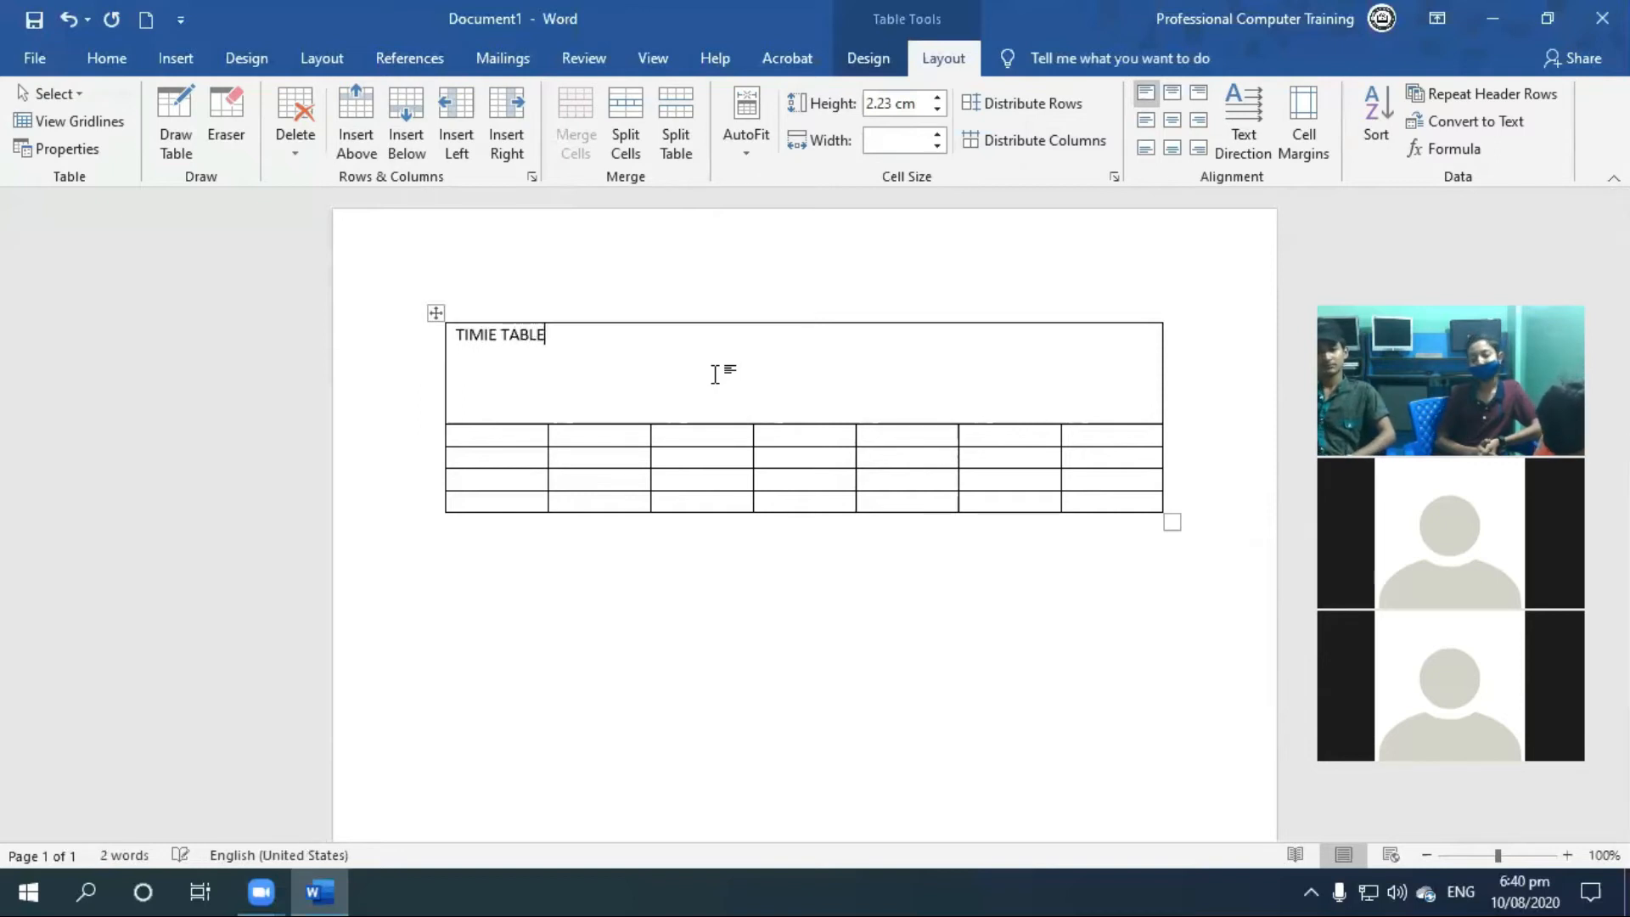
Step: Try the top, middle and bottom cell alignments on the title text, and finish with it centered horizontally and vertically
left_click_drag(695, 329, 445, 333)
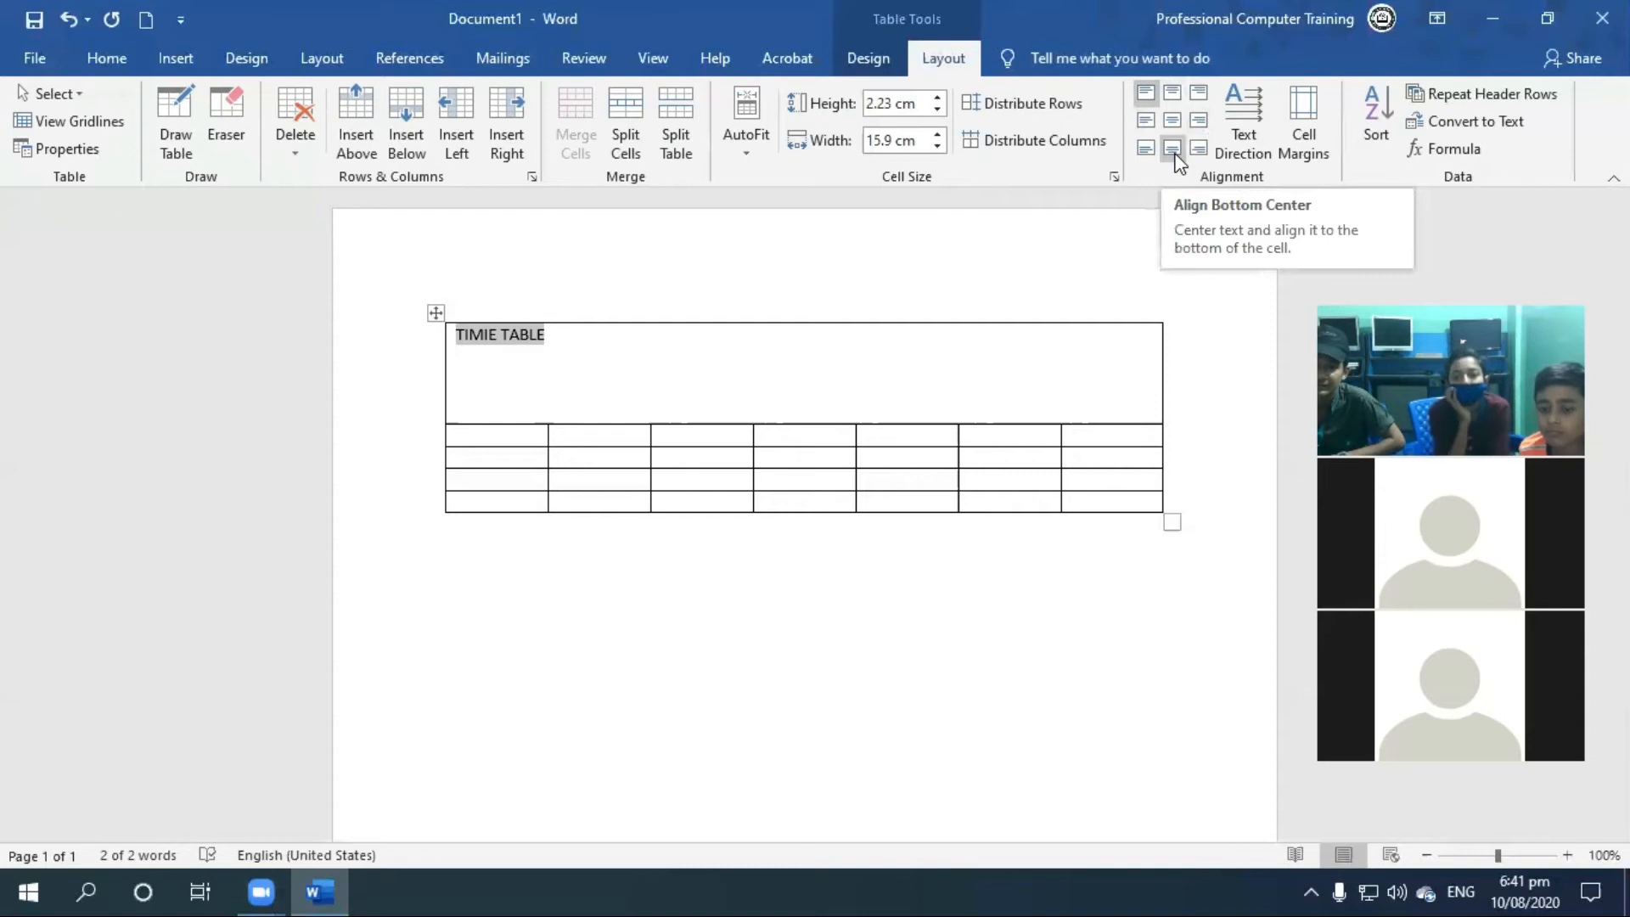
left_click(1170, 90)
left_click(1191, 101)
left_click(1146, 121)
left_click(1171, 121)
left_click(1197, 121)
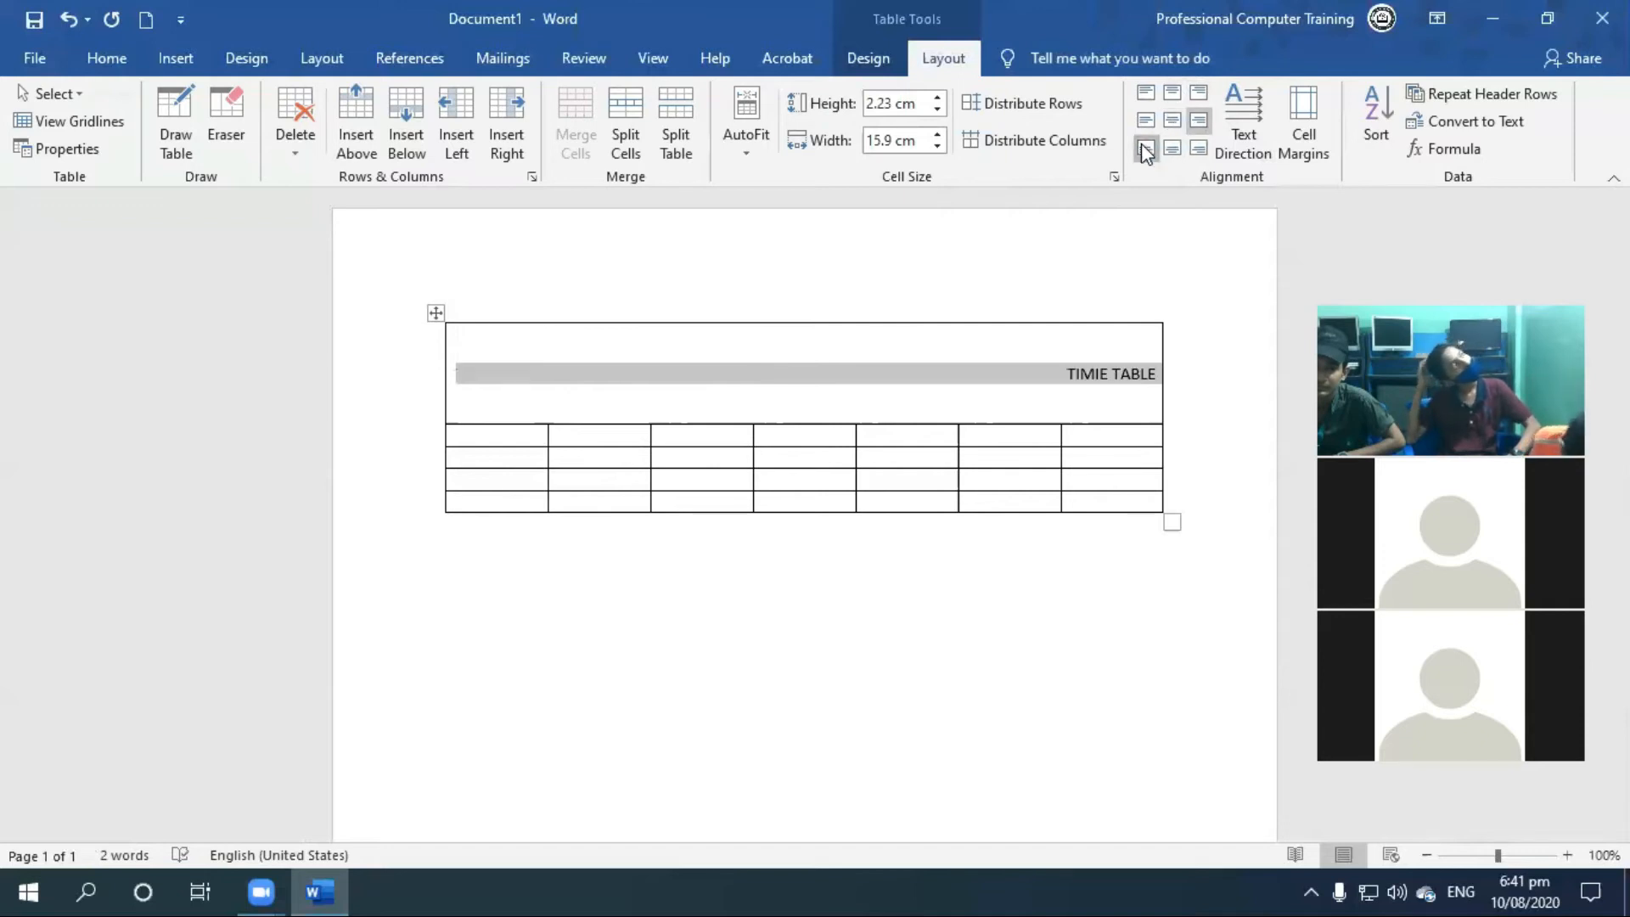
left_click(1147, 147)
left_click(1172, 147)
left_click(1200, 149)
left_click(1172, 121)
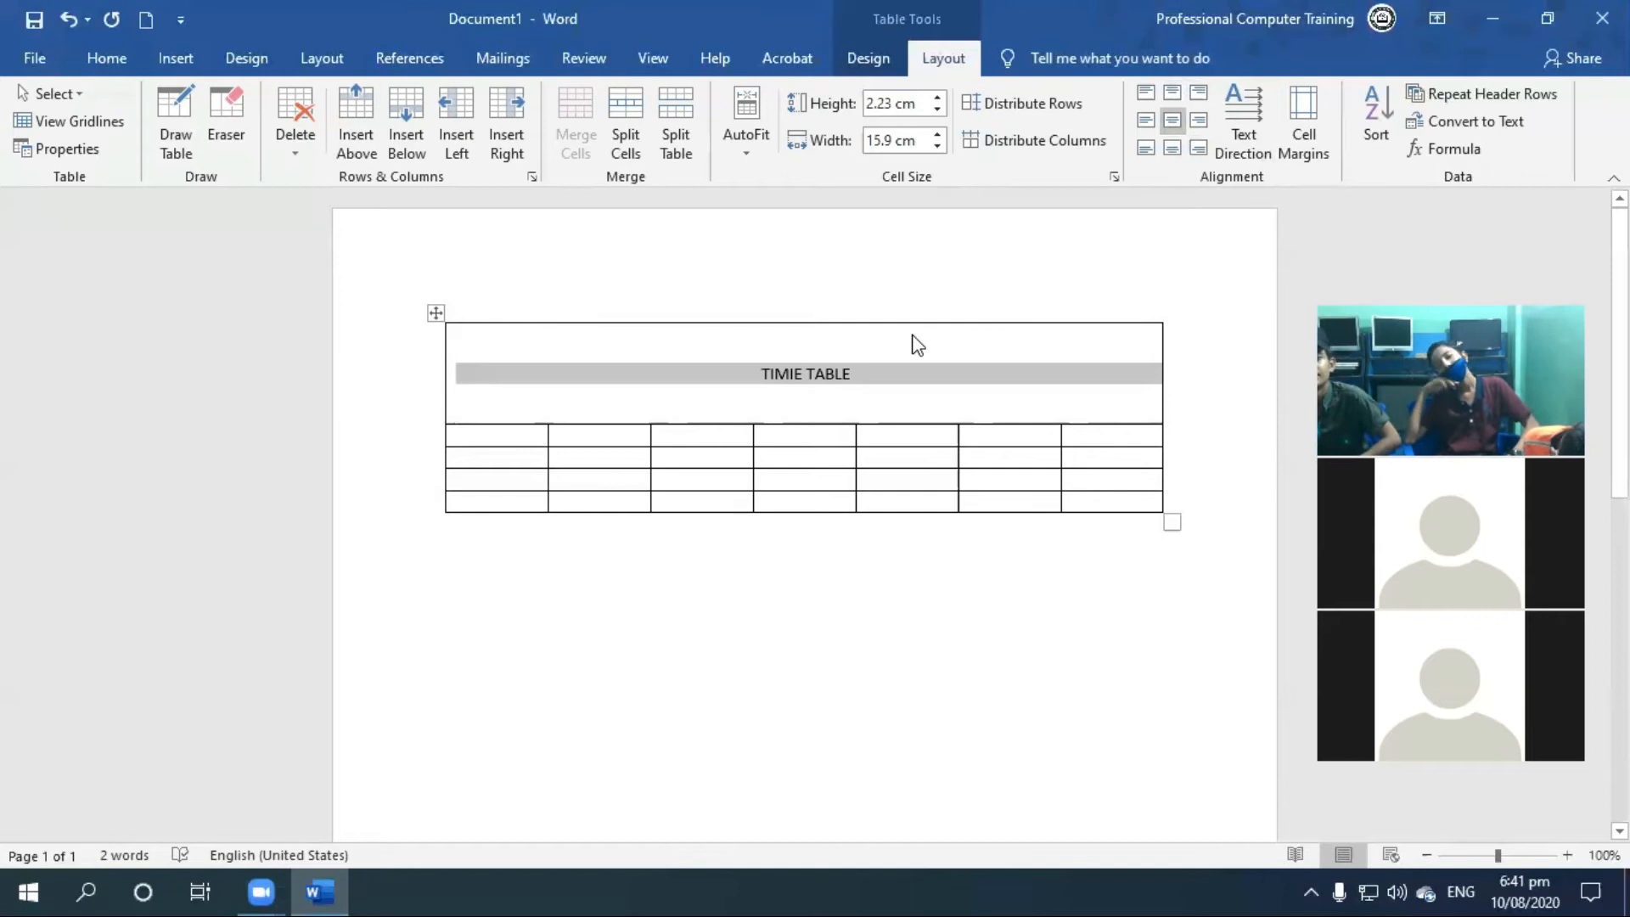
Step: Cycle the title cell's text direction through the rotated orientations and back to horizontal
left_click(895, 376)
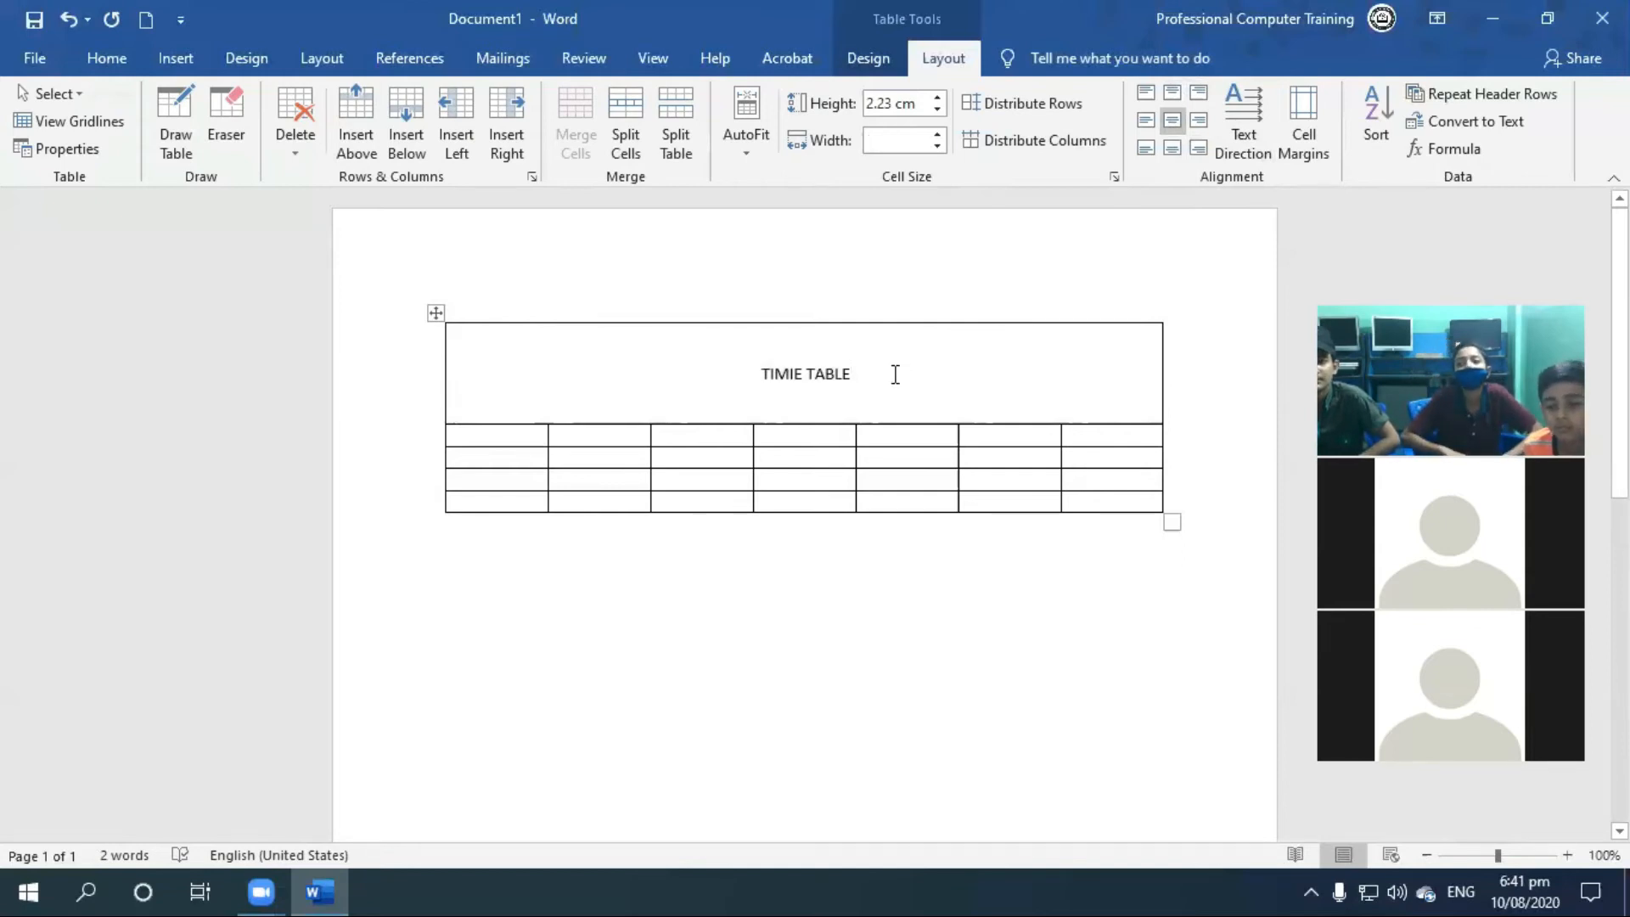
left_click(1242, 115)
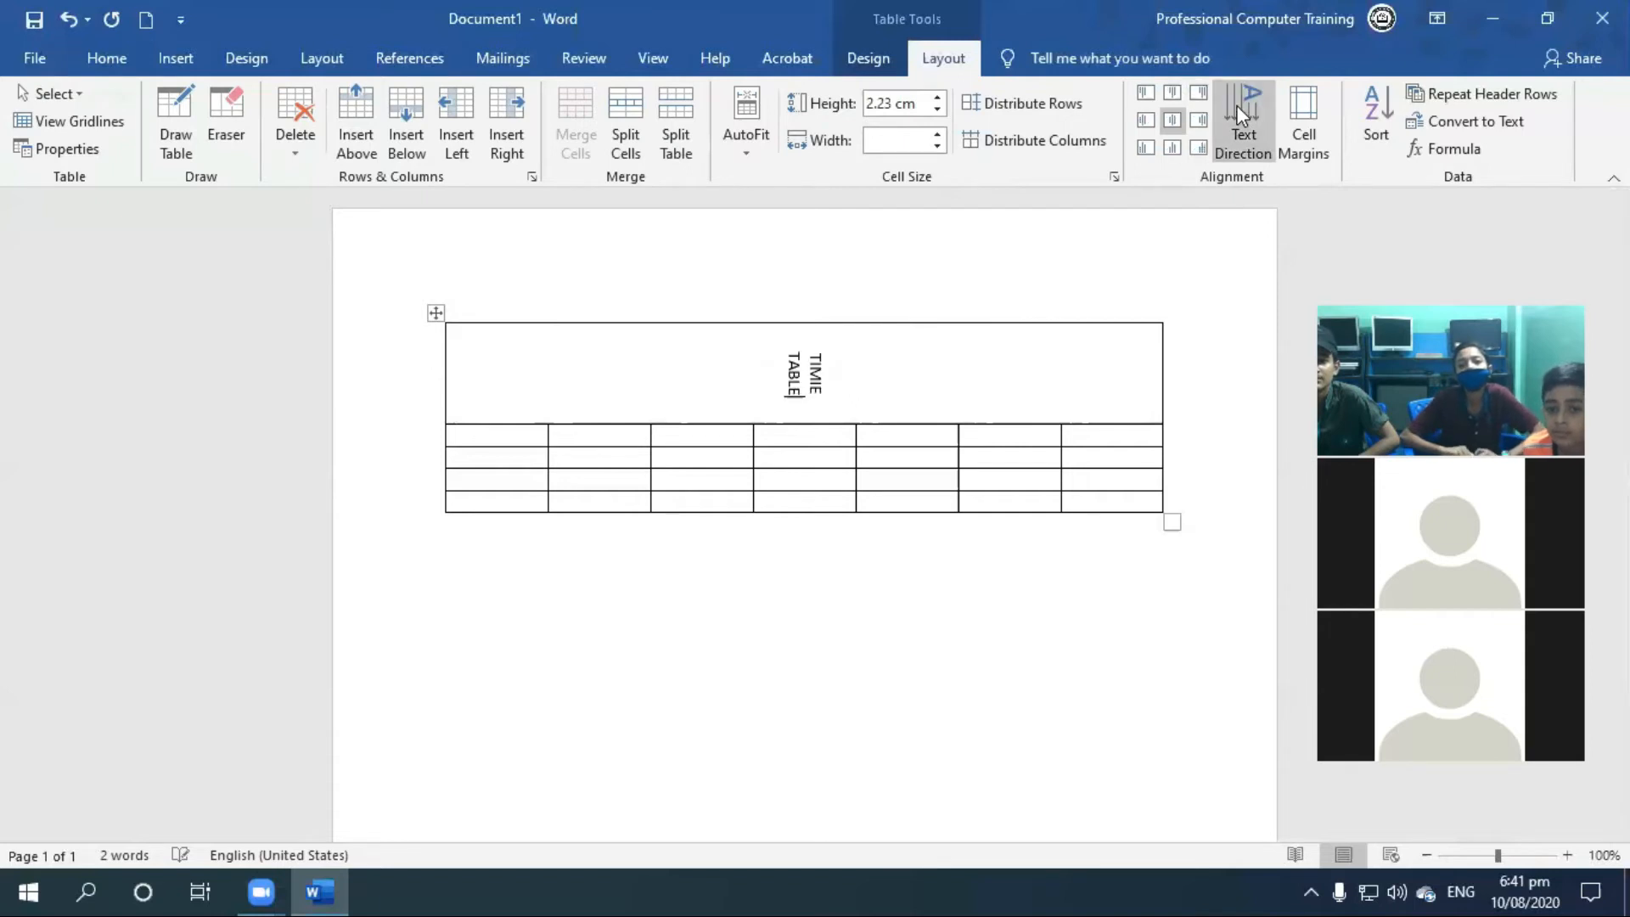
left_click(1237, 106)
left_click(1236, 105)
left_click(1237, 106)
left_click(1235, 105)
left_click(1235, 105)
Step: Examine the table's default cell margin and cell spacing options without applying changes
left_click(1307, 129)
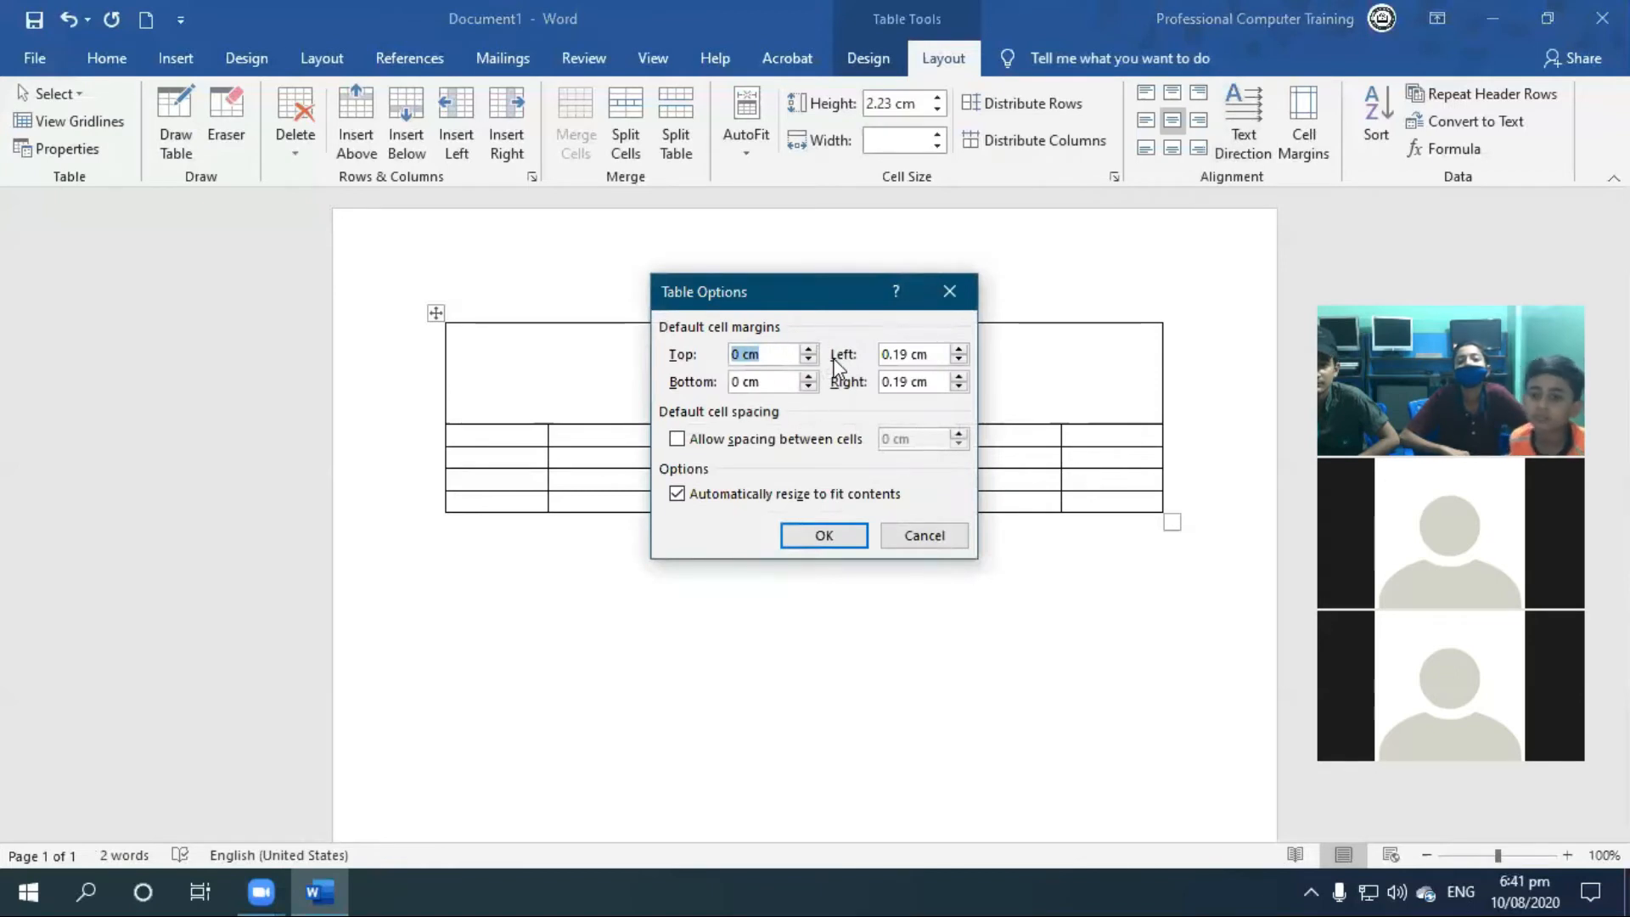
left_click(941, 536)
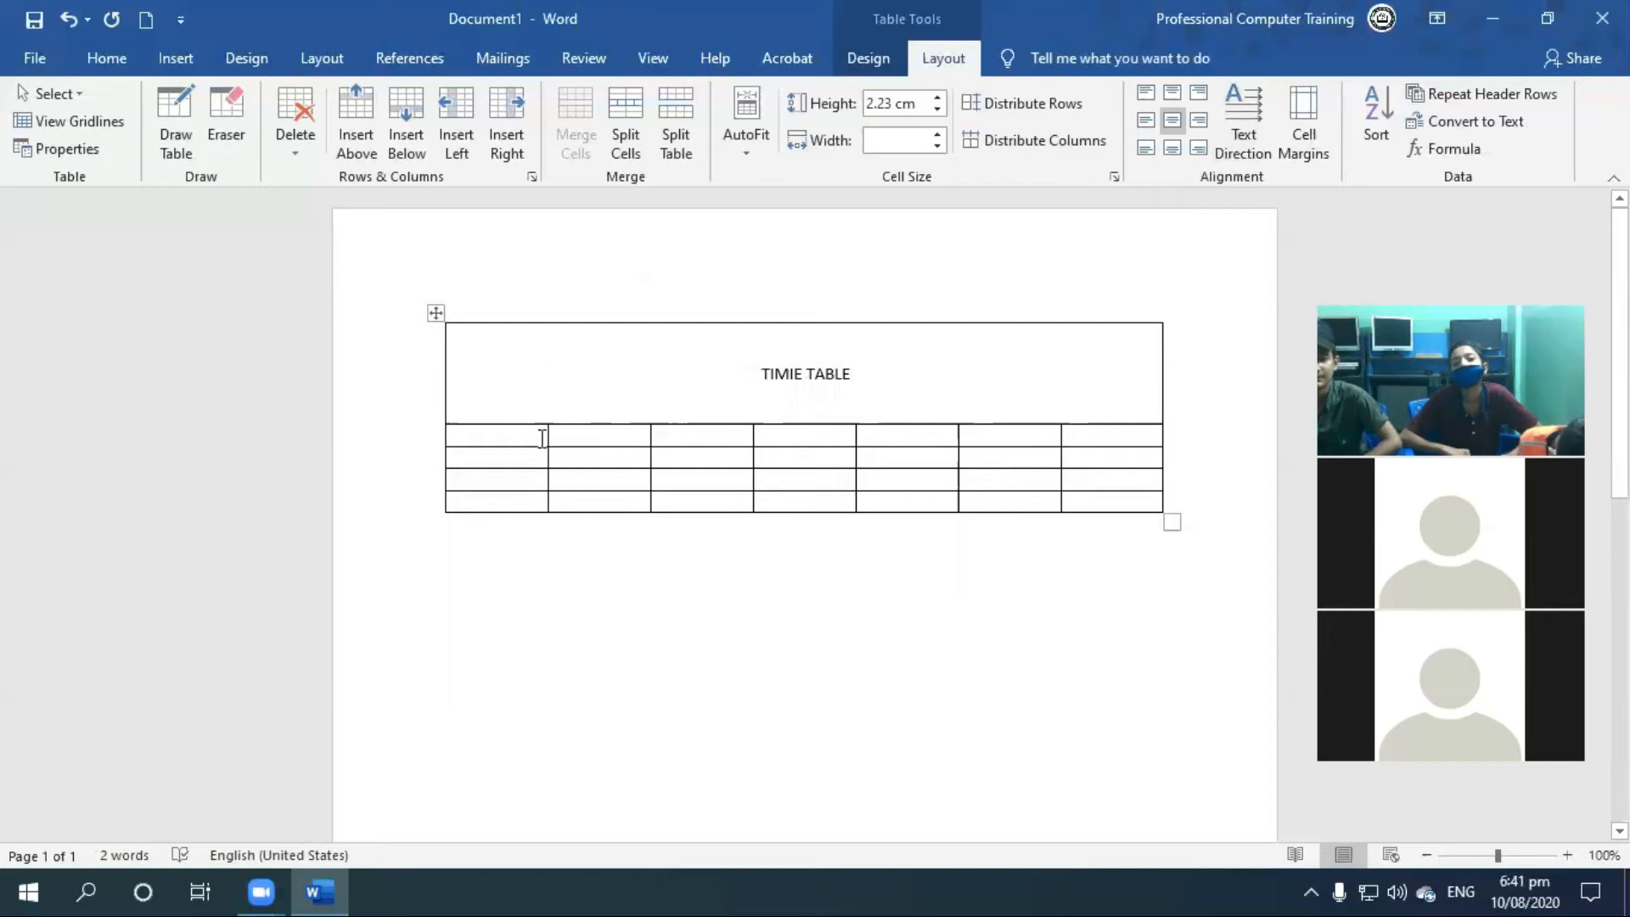
mouse_move(547, 437)
left_mouse_down()
mouse_move(608, 448)
mouse_move(513, 441)
mouse_move(548, 442)
left_mouse_up()
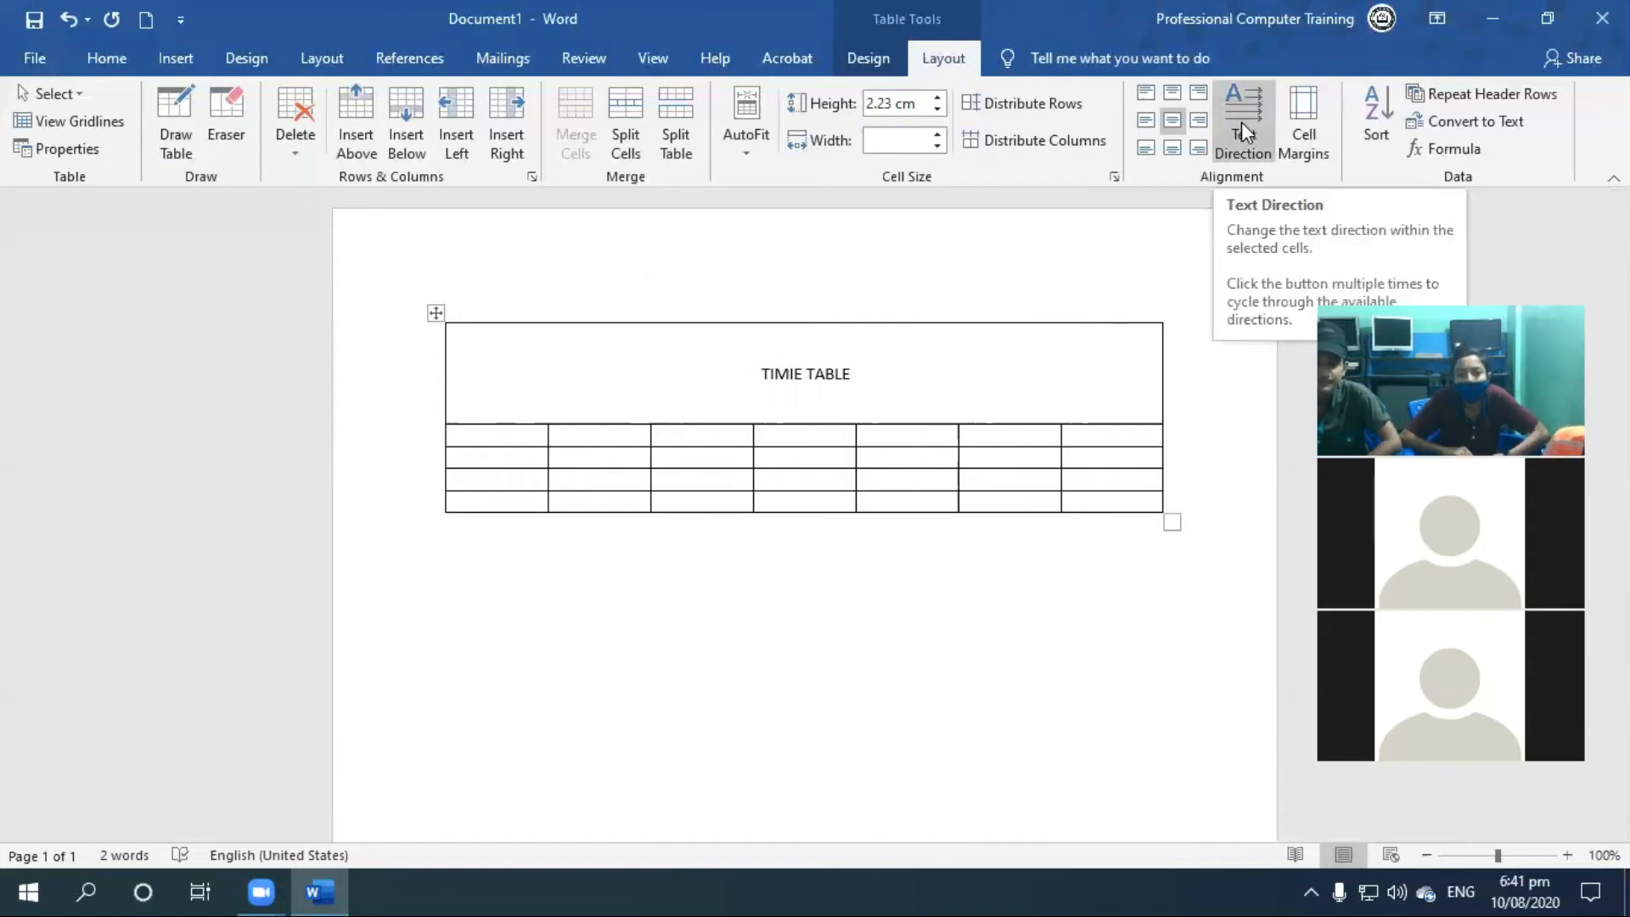
Step: Rotate the title through each available text direction once more, returning it to horizontal
left_click(1242, 124)
left_click(1239, 129)
left_click(1239, 129)
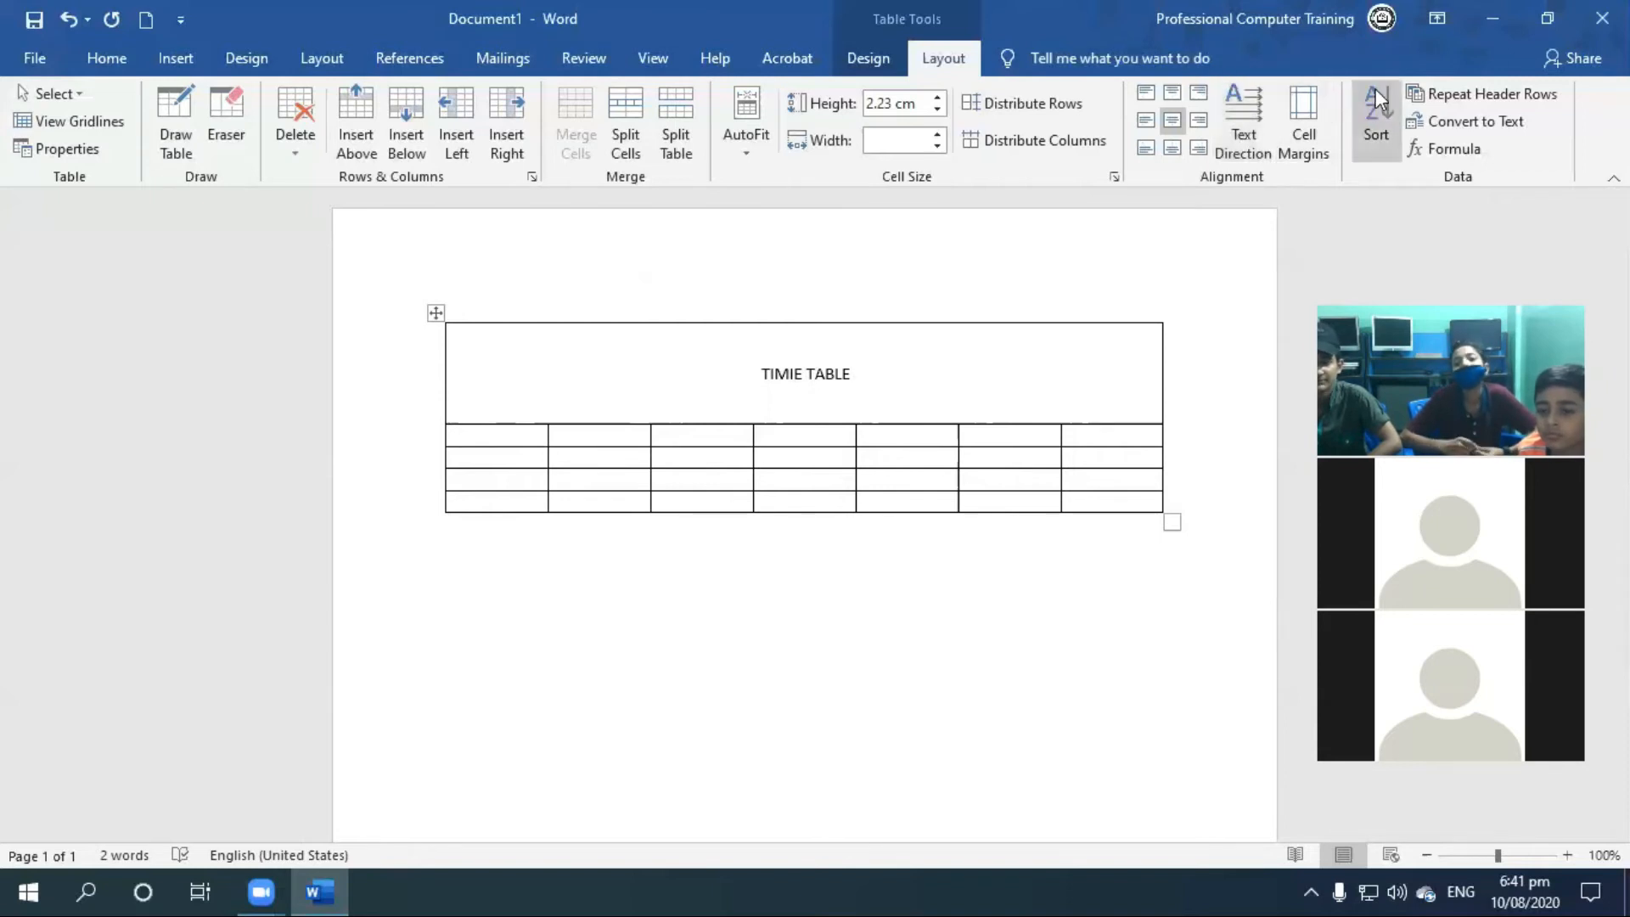
left_click(104, 58)
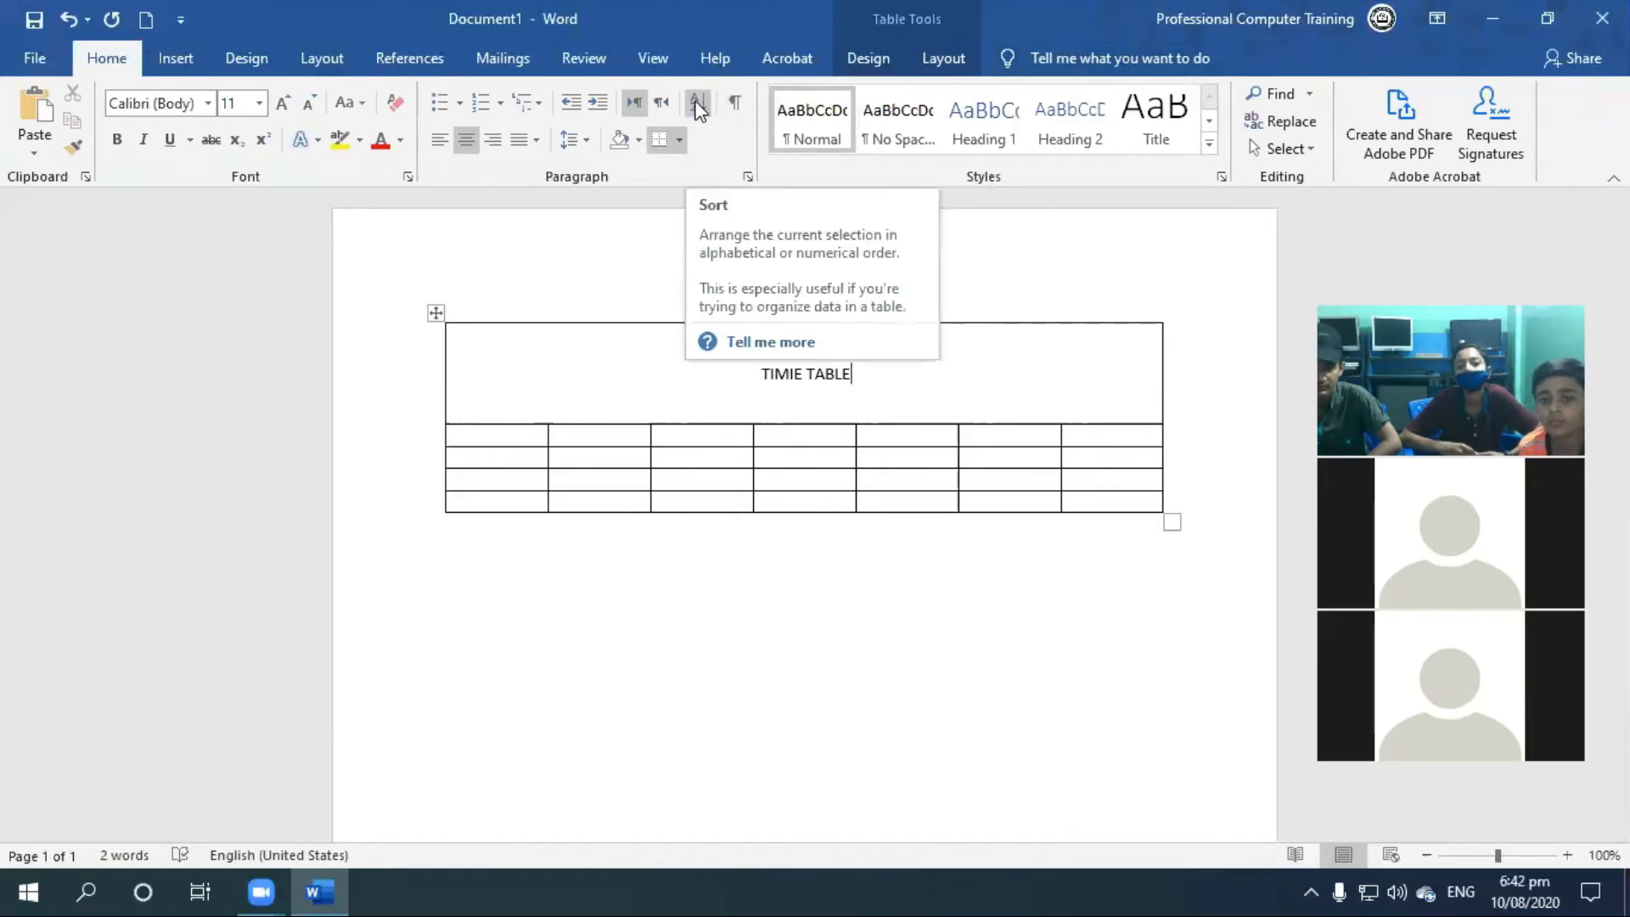
left_click(175, 57)
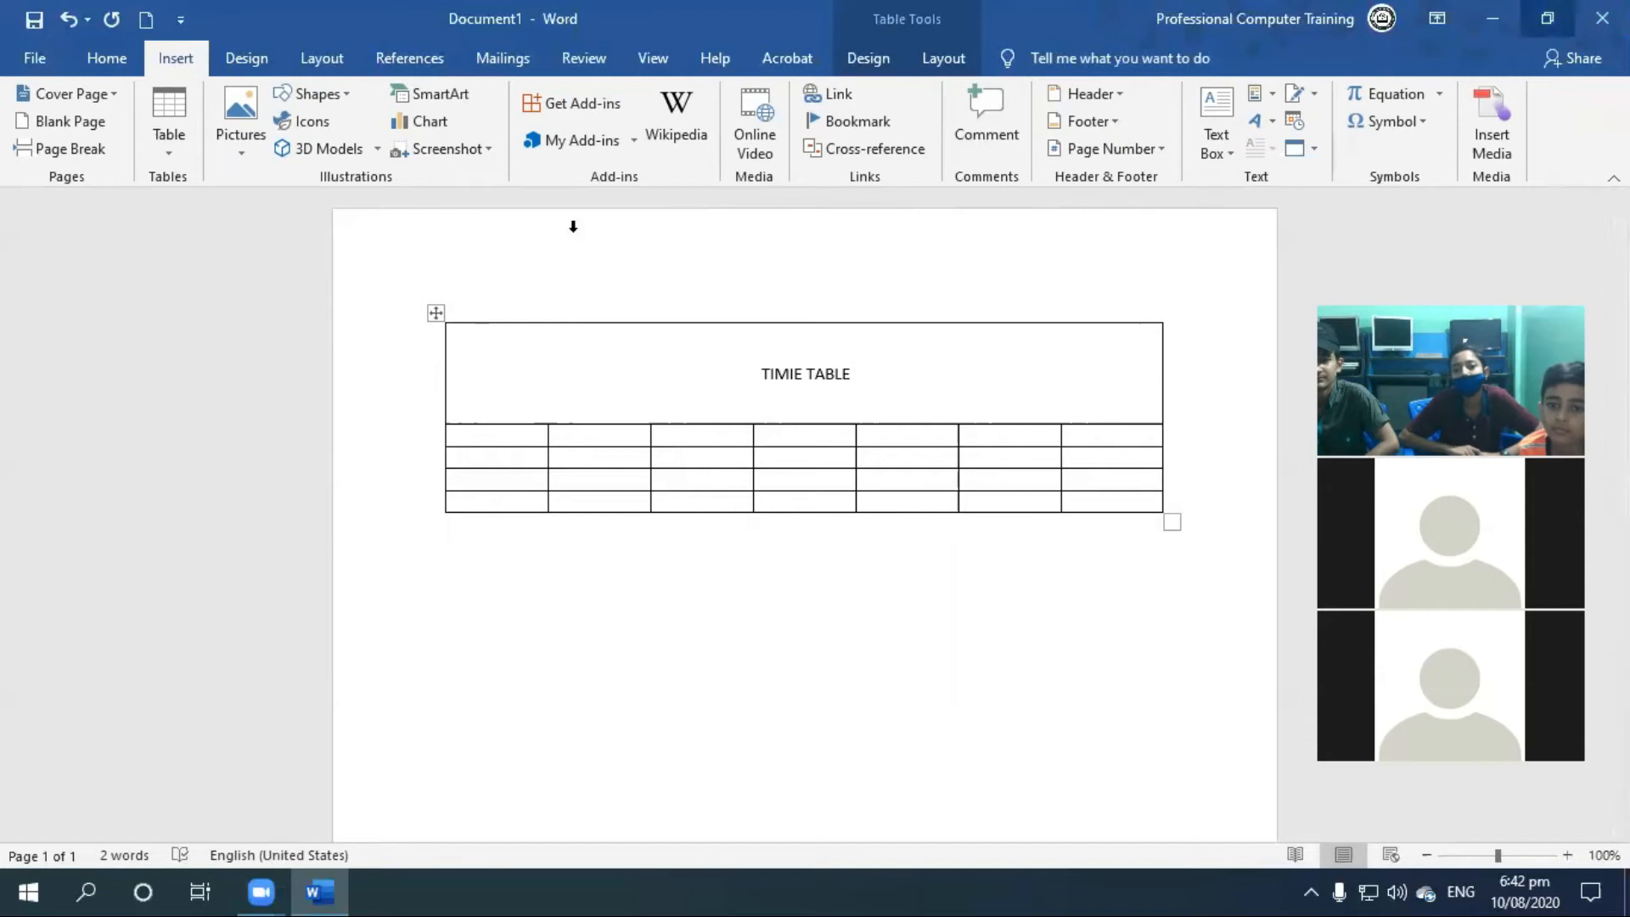
left_click(944, 58)
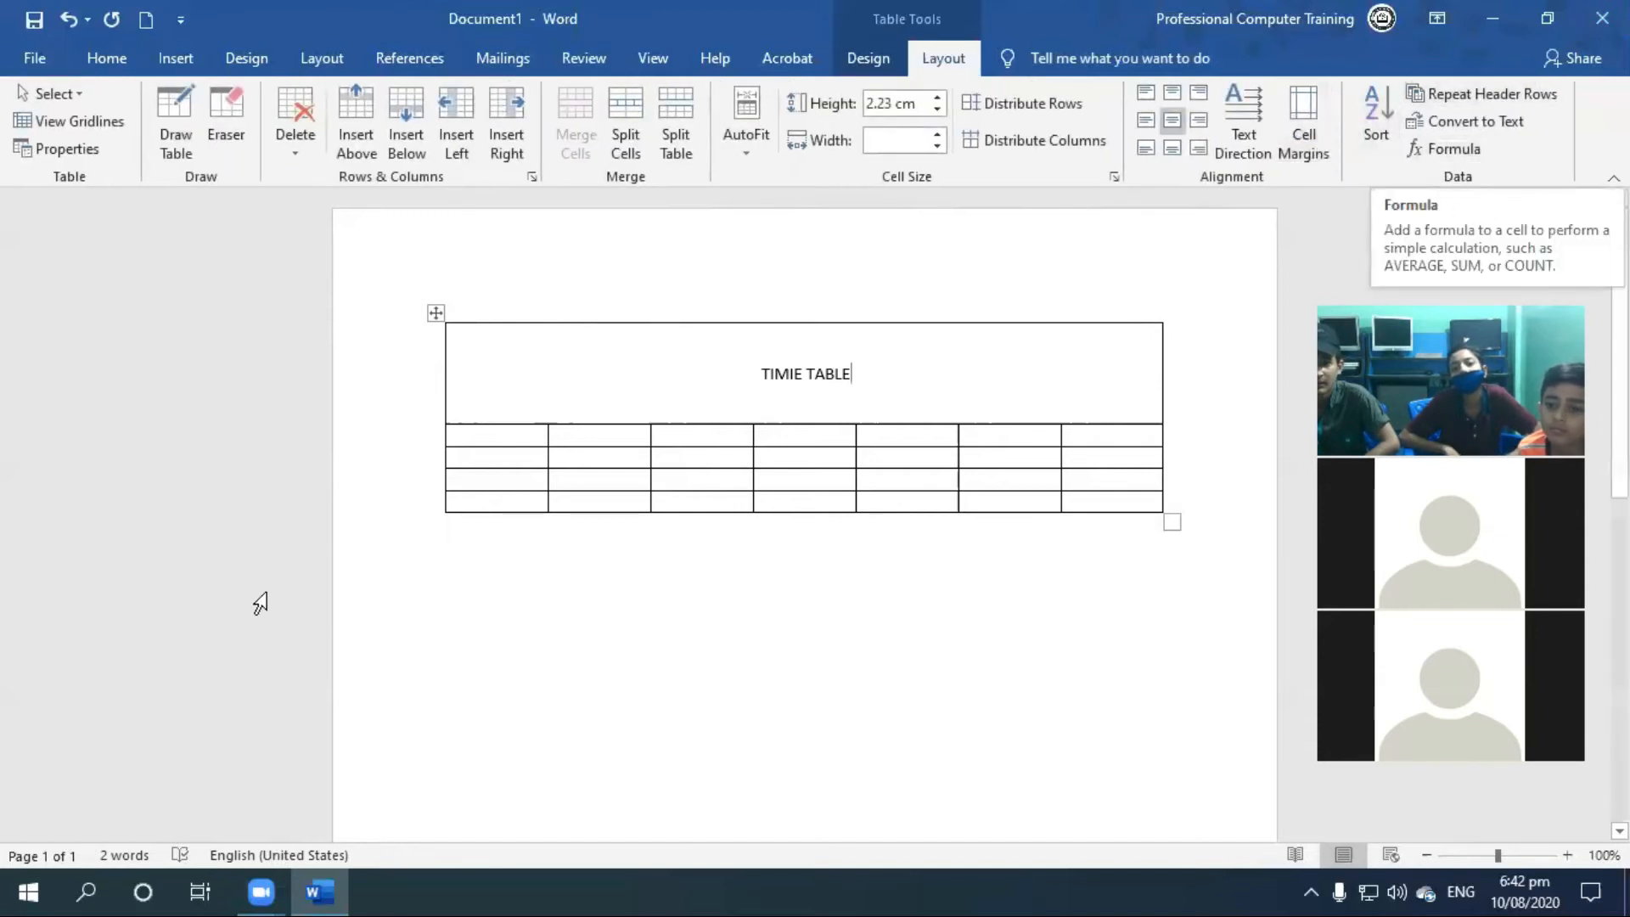
Step: Fill the seven cells of the row below the title with the letters A, B, C, D, E, F and G
left_click(498, 433)
type("a")
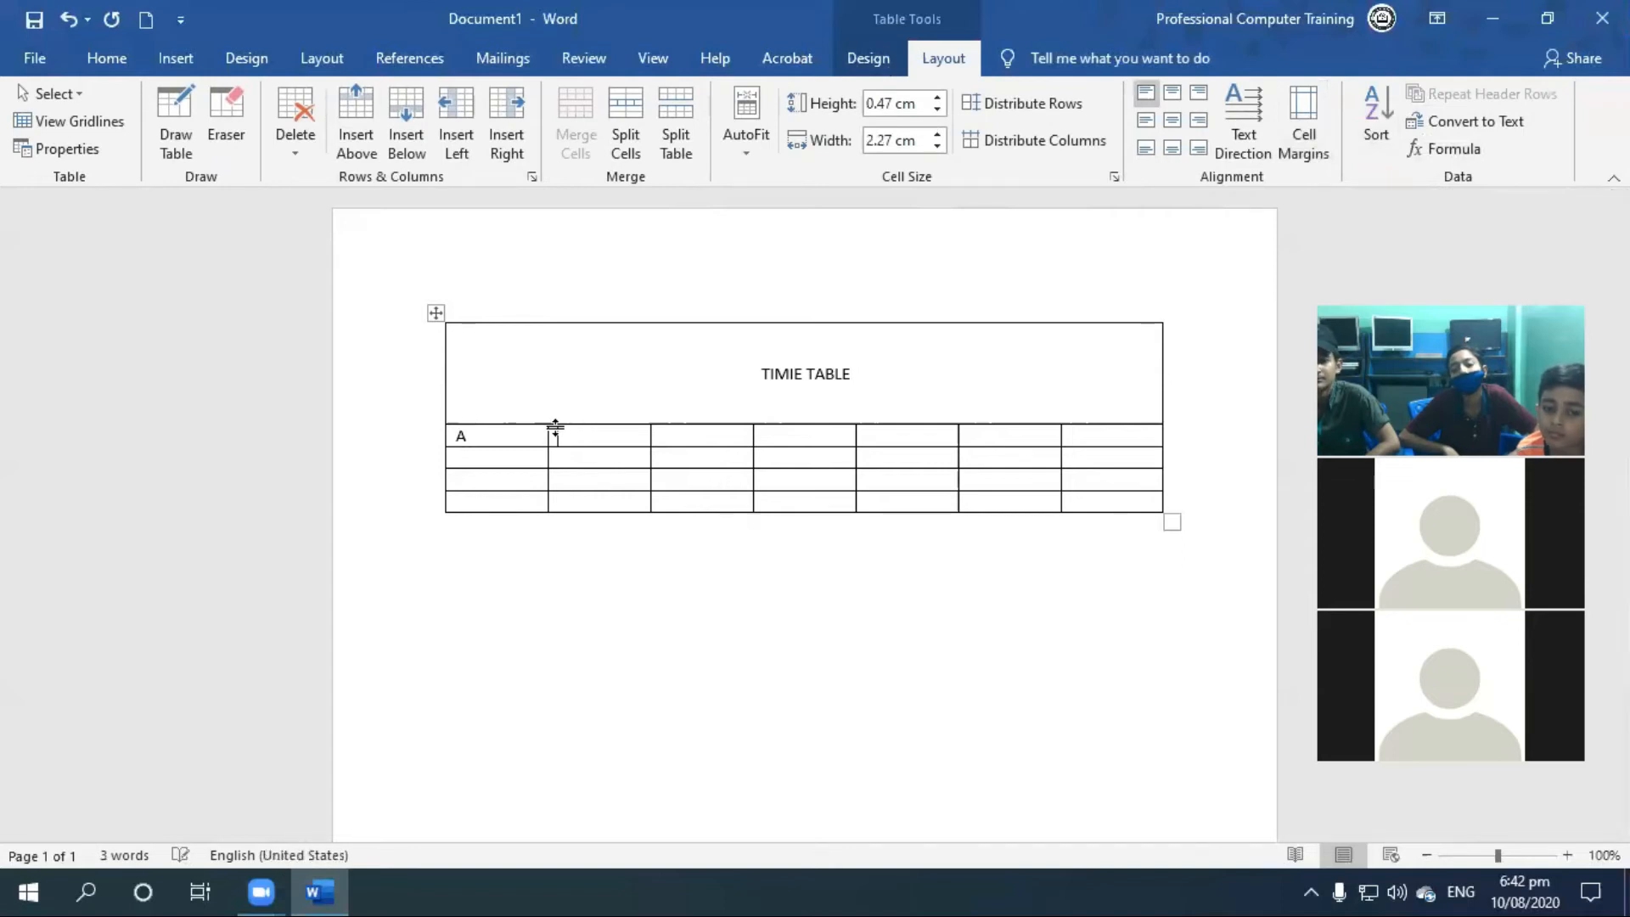
type("B")
key("Tab")
type("C")
key("Tab")
type("D")
key("Tab")
type("E")
key("Tab")
type("F")
key("Tab")
type("G")
key("Down")
key("Left")
key("Left")
key("Left")
key("Left")
key("Left")
key("Left")
key("Left")
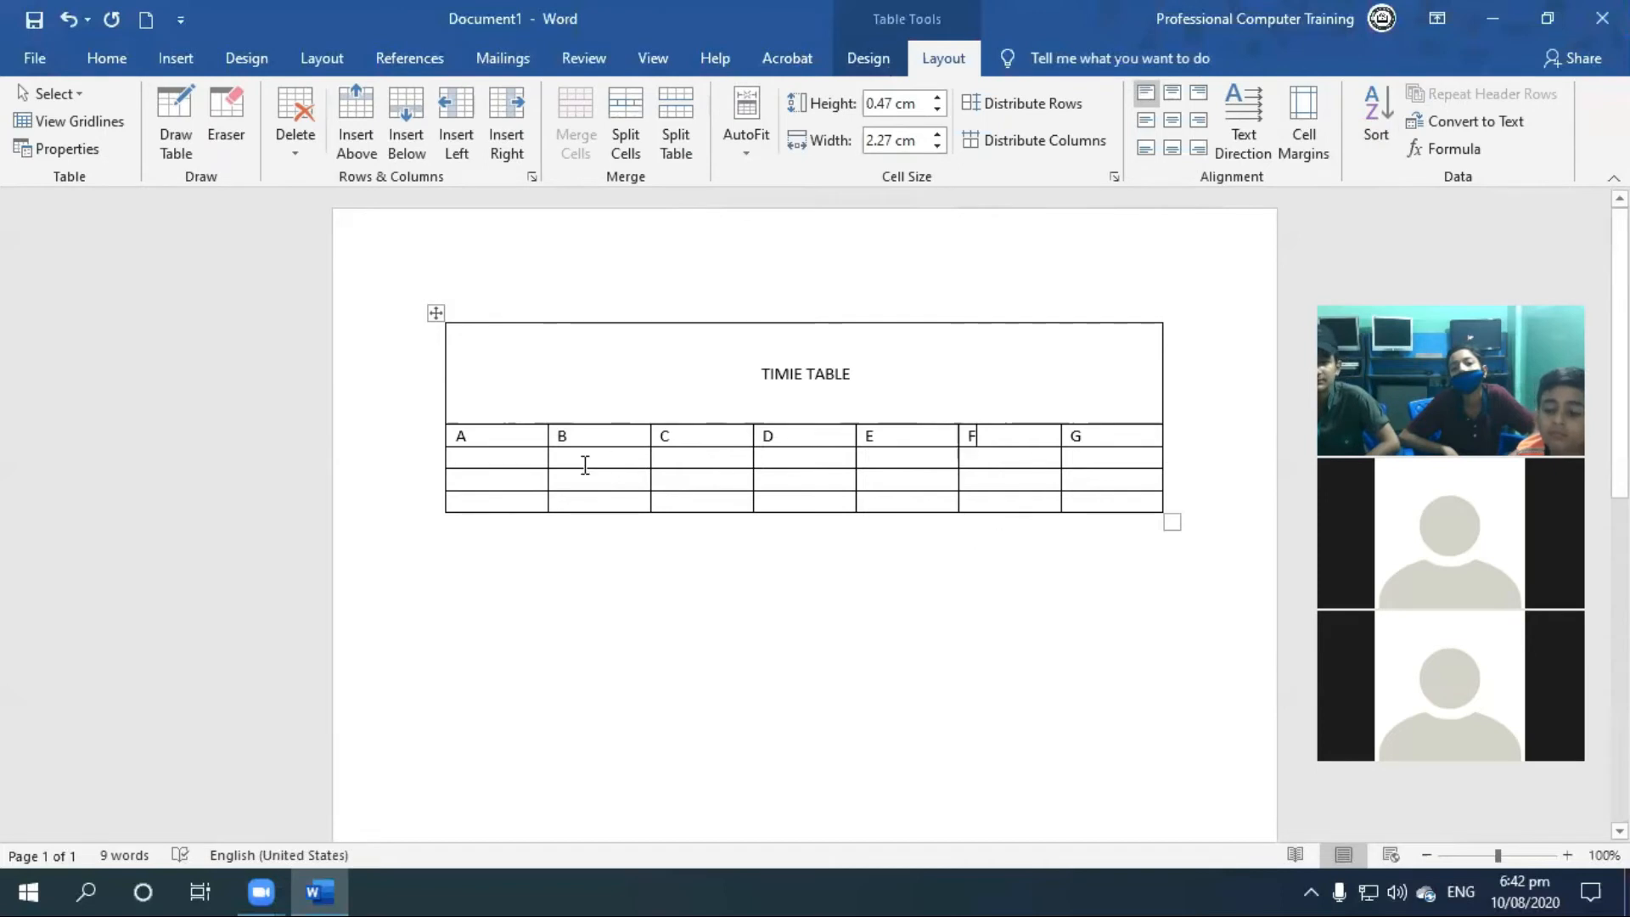
Step: Enter A in the first-column cells of the three empty rows under the lettered row
left_click(496, 458)
type("A")
key("Down")
key("Down")
type("A")
Step: Copy the three A cells of the first column and paste them across the remaining six columns of those rows
key("Up")
key("Up")
key("shift+Down")
key("shift+Down")
key("ctrl+c")
key("Right")
key("Right")
key("Left")
key("shift+Right")
key("shift+Right")
key("shift+Right")
key("shift+Right")
key("shift+Right")
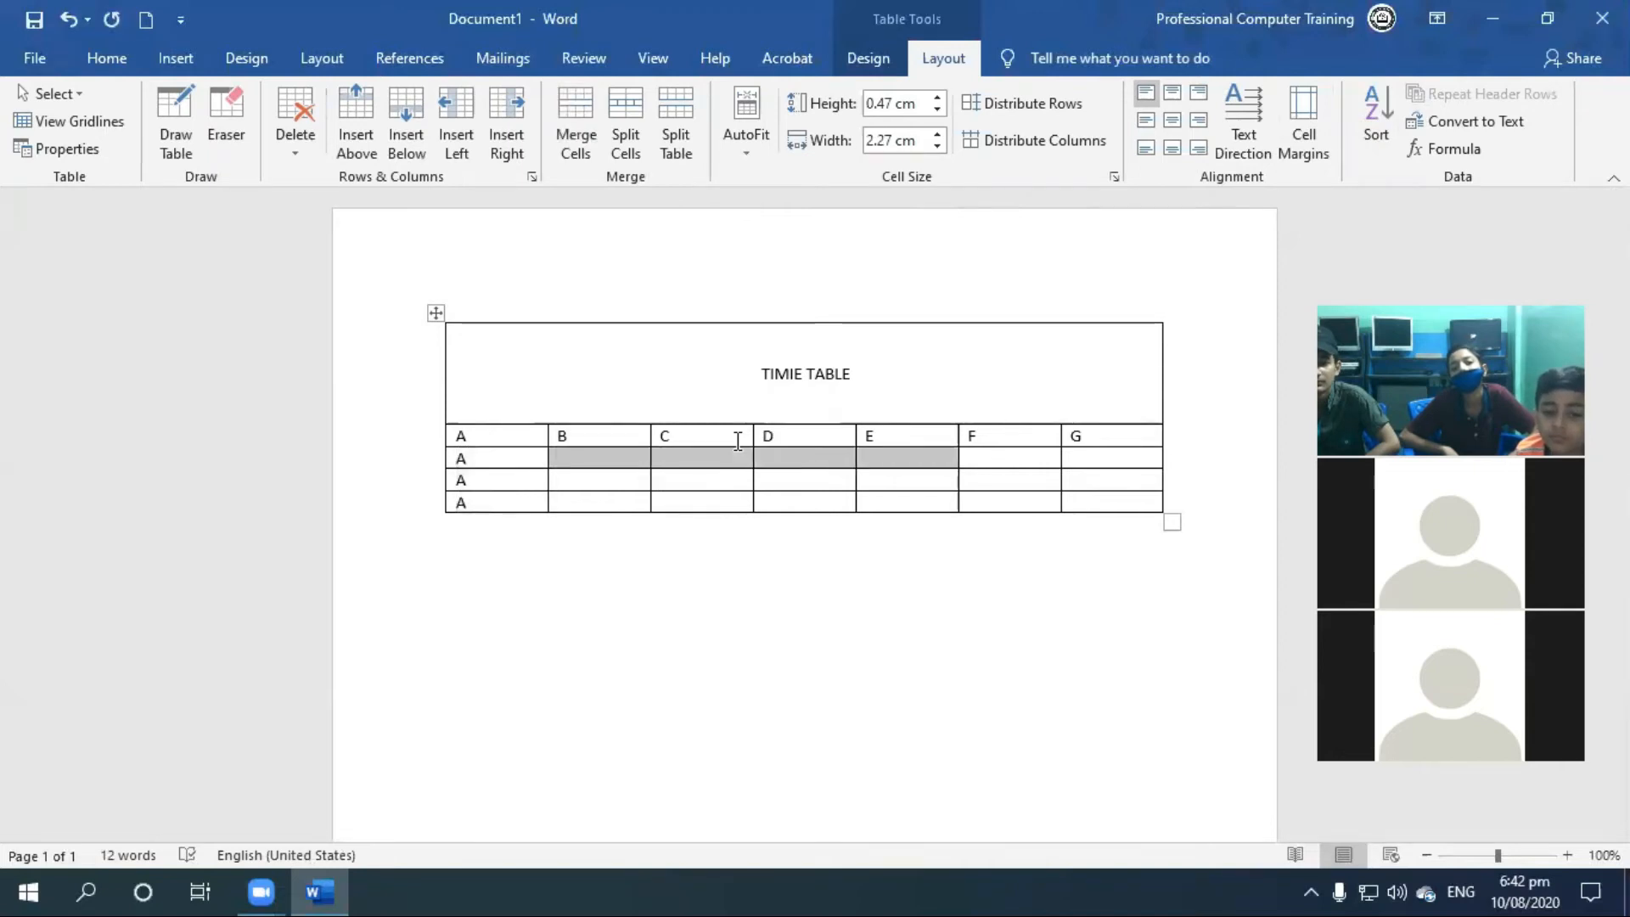
key("shift+Down")
key("shift+Right")
key("shift+Down")
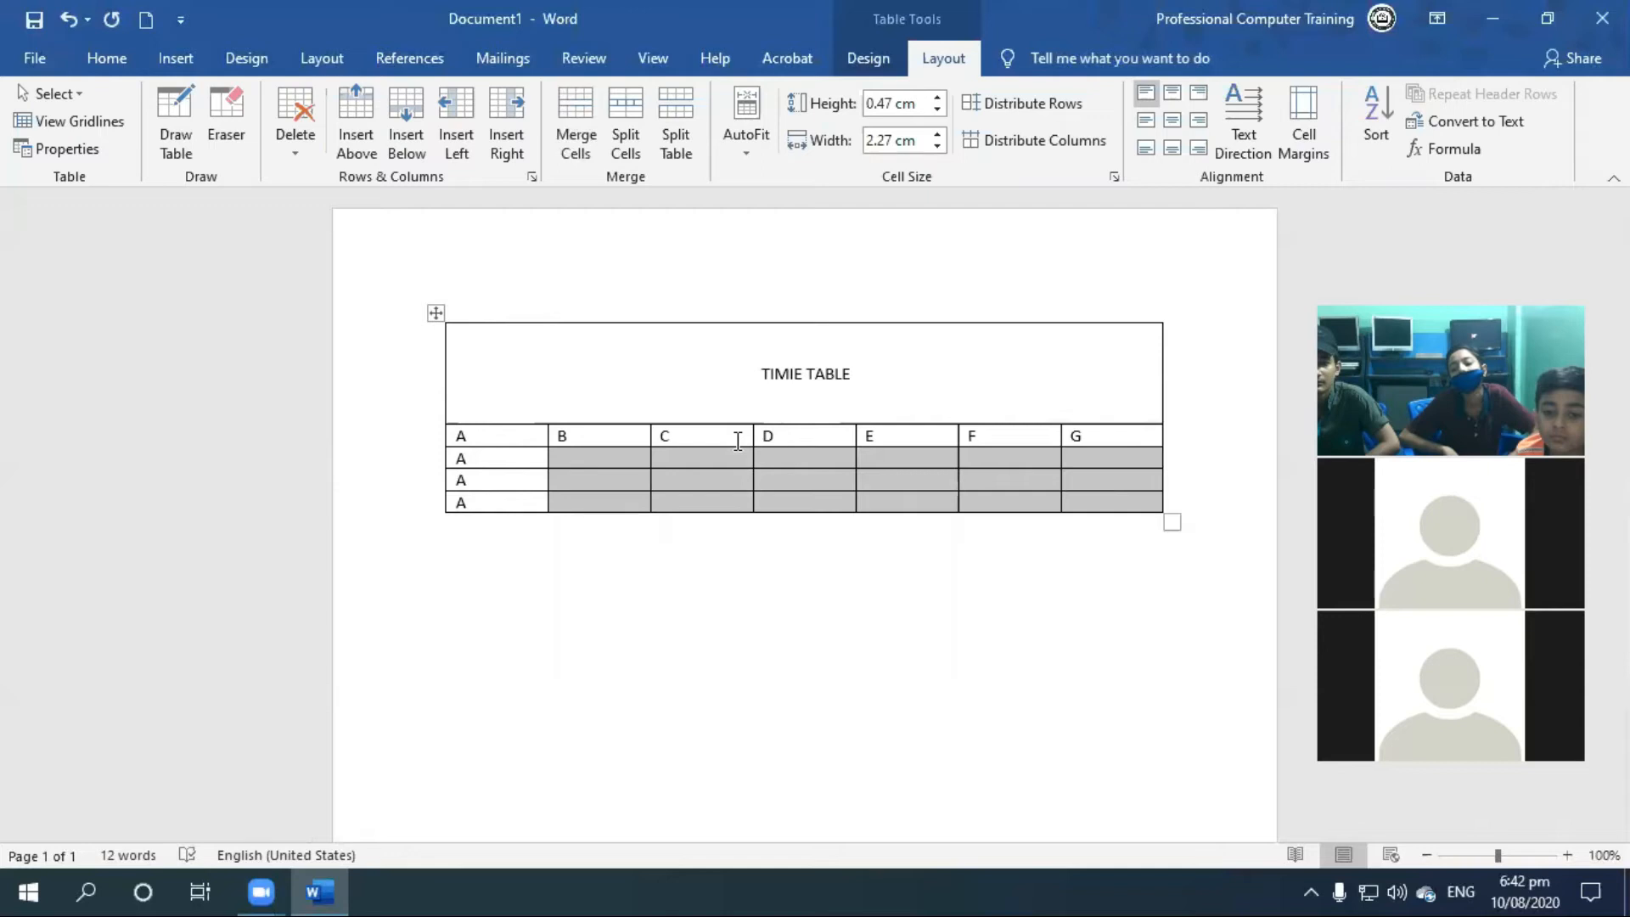
key("ctrl+v")
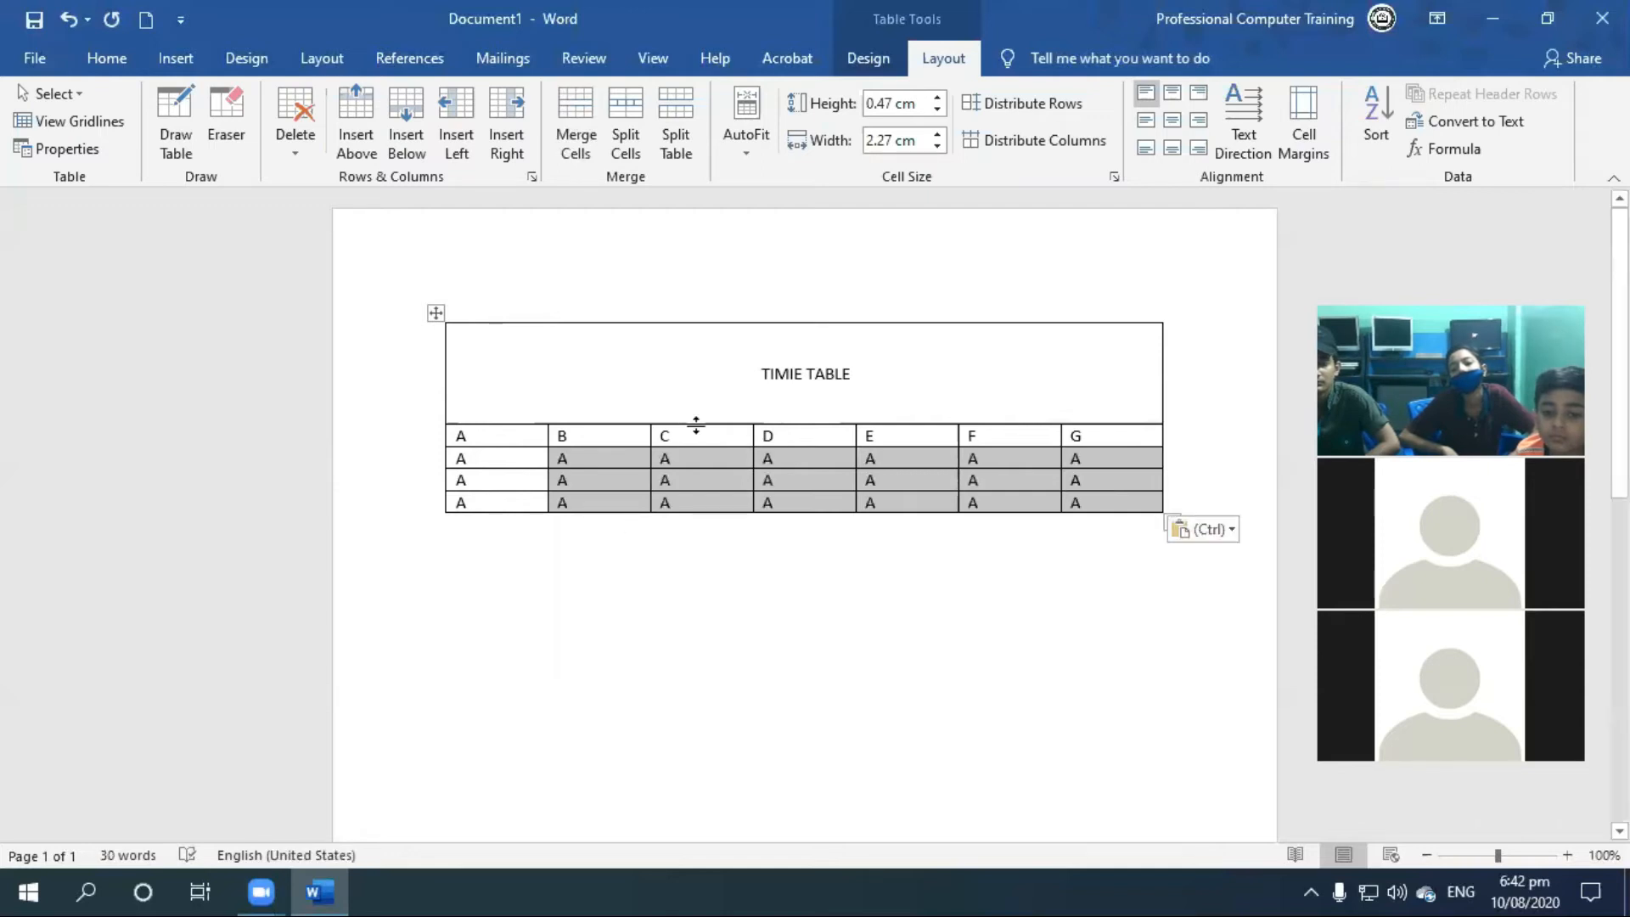
Step: Make the title text bold and enlarge it to 37 pt
left_click_drag(871, 372, 699, 375)
key("ctrl+b")
key("ctrl+shift+period")
key("ctrl+shift+period")
key("ctrl+shift+period")
key("ctrl+shift+period")
key("ctrl+shift+period")
key("ctrl+shift+period")
key("ctrl+shift+period")
key("ctrl+shift+period")
key("ctrl+shift+period")
key("ctrl+shift+period")
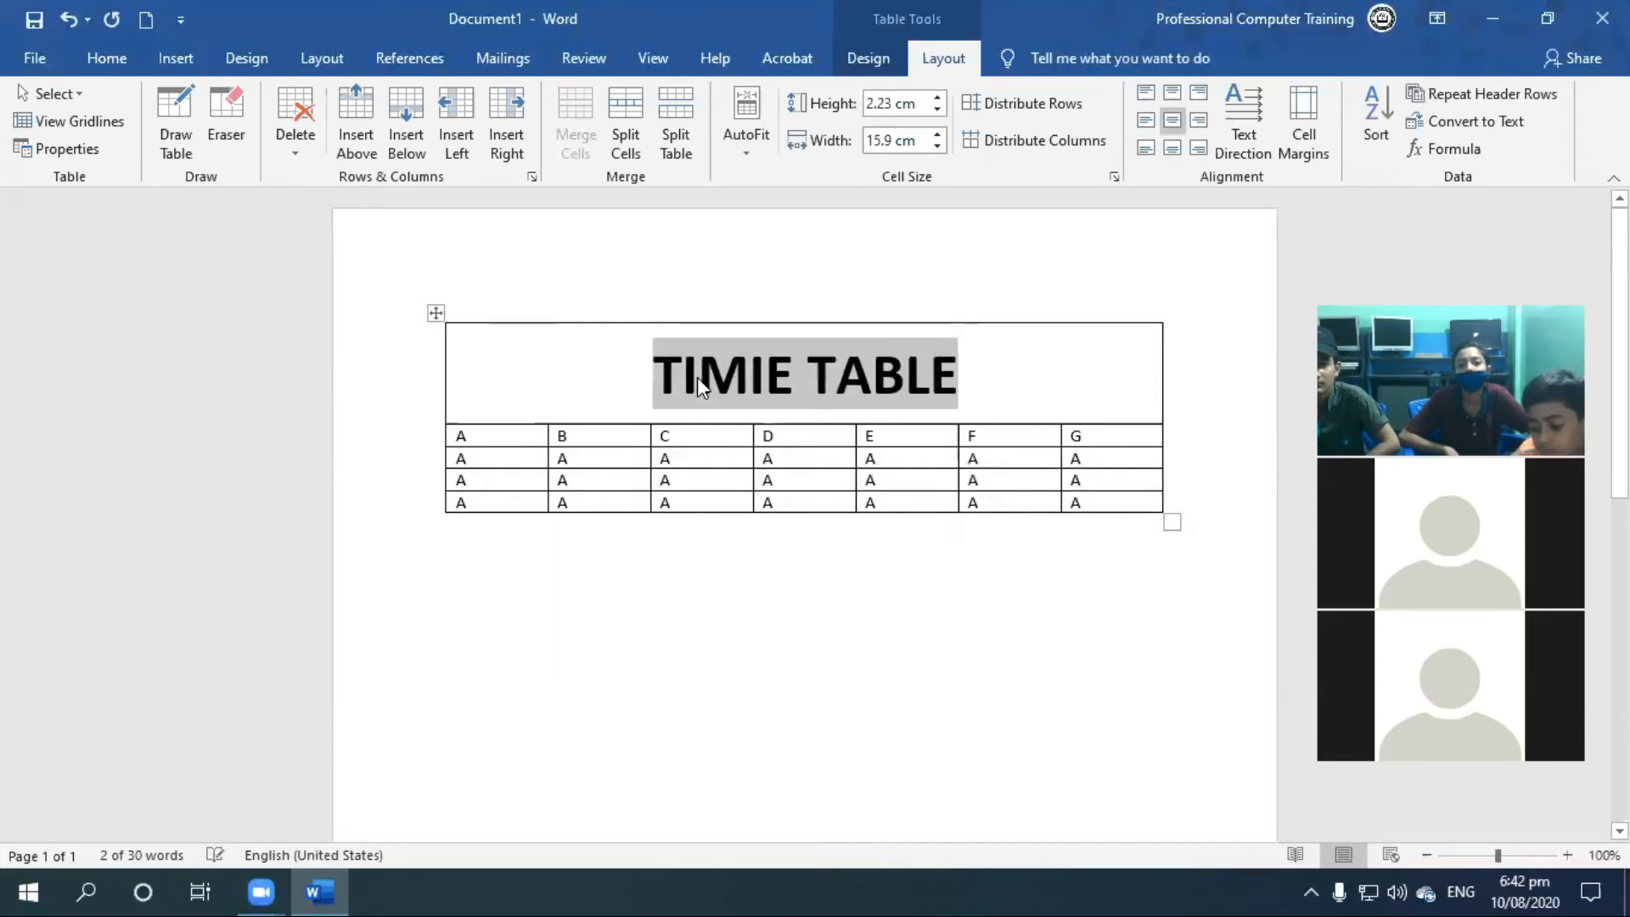
left_click(1009, 396)
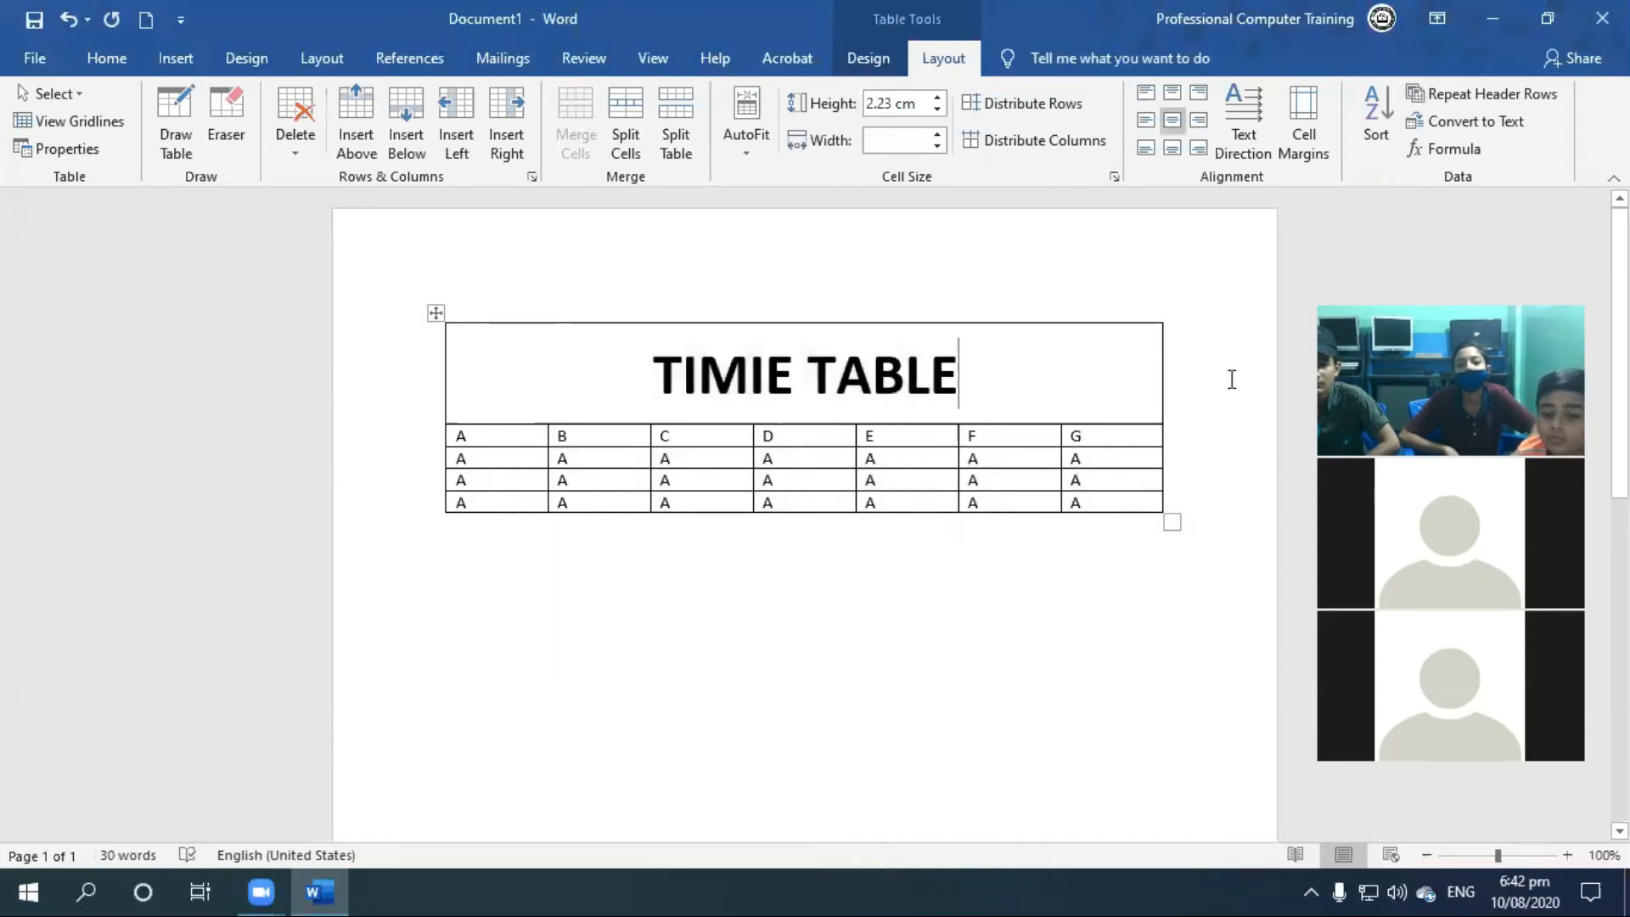
Step: Try converting the table to text separated by paragraph marks and removing the title's extra I, and undo both changes
left_click(1479, 131)
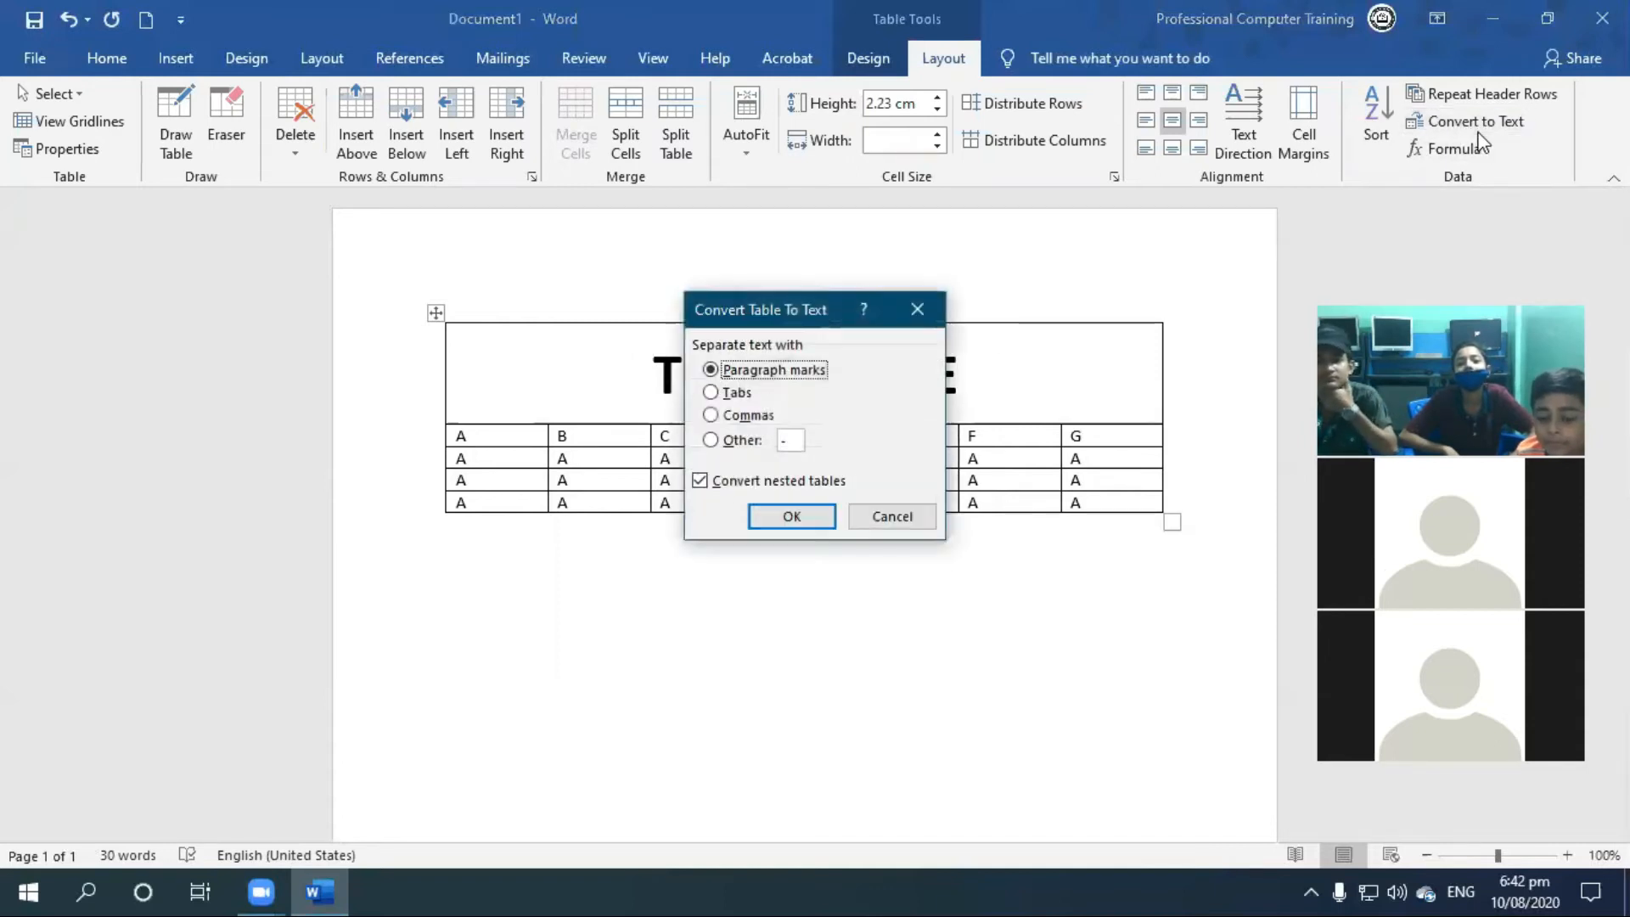
left_click(791, 517)
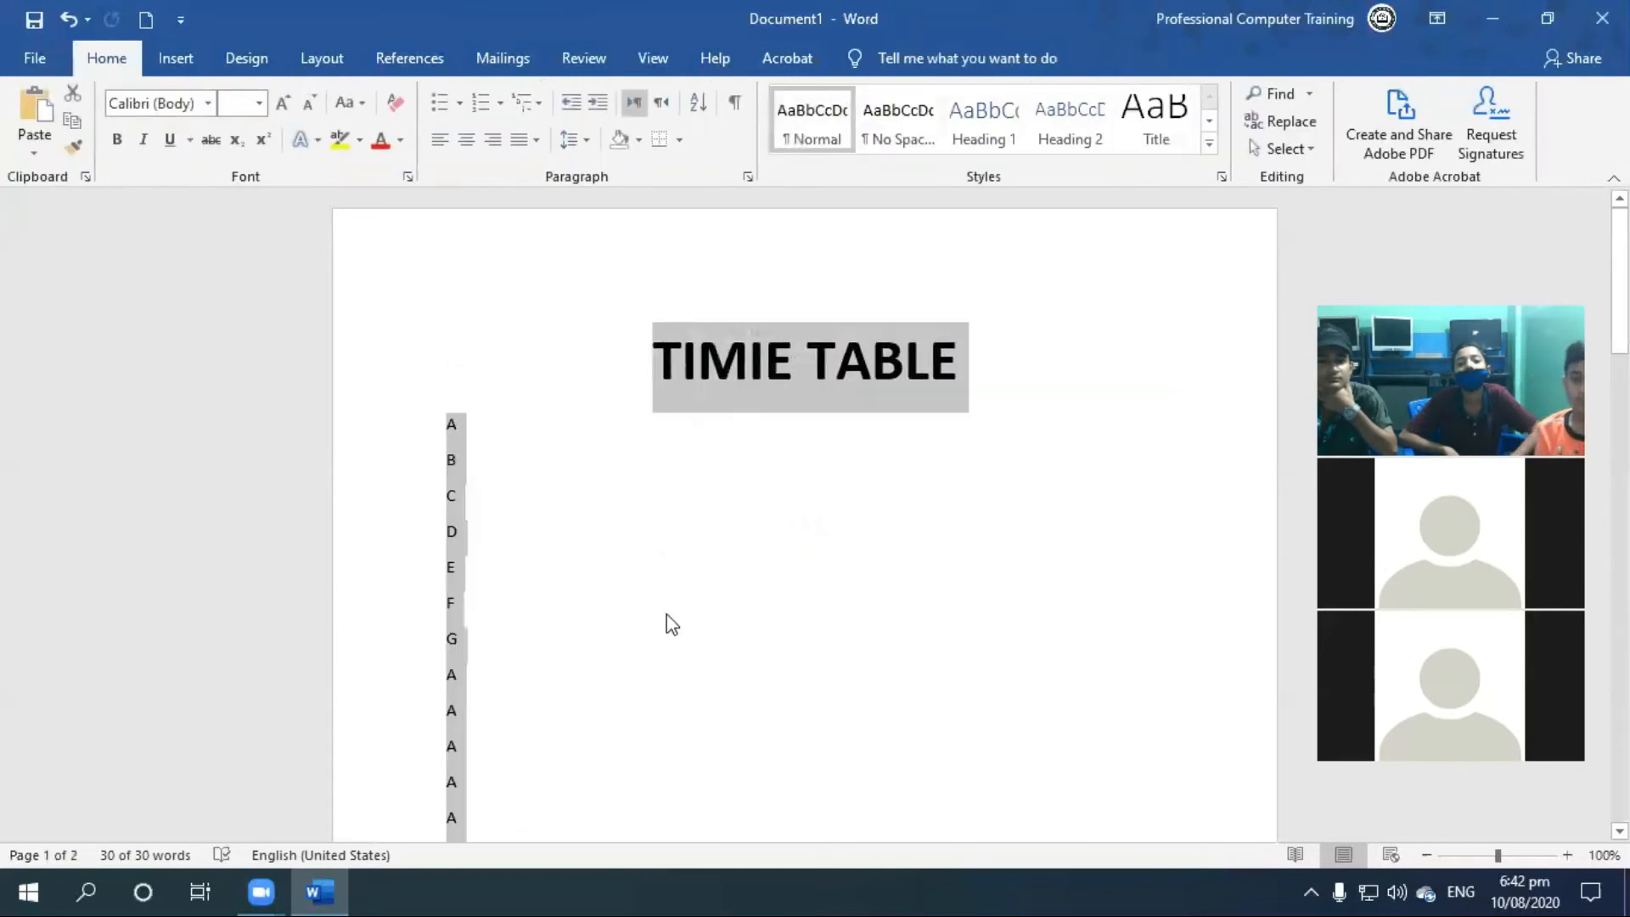
left_click(756, 363)
key("Delete")
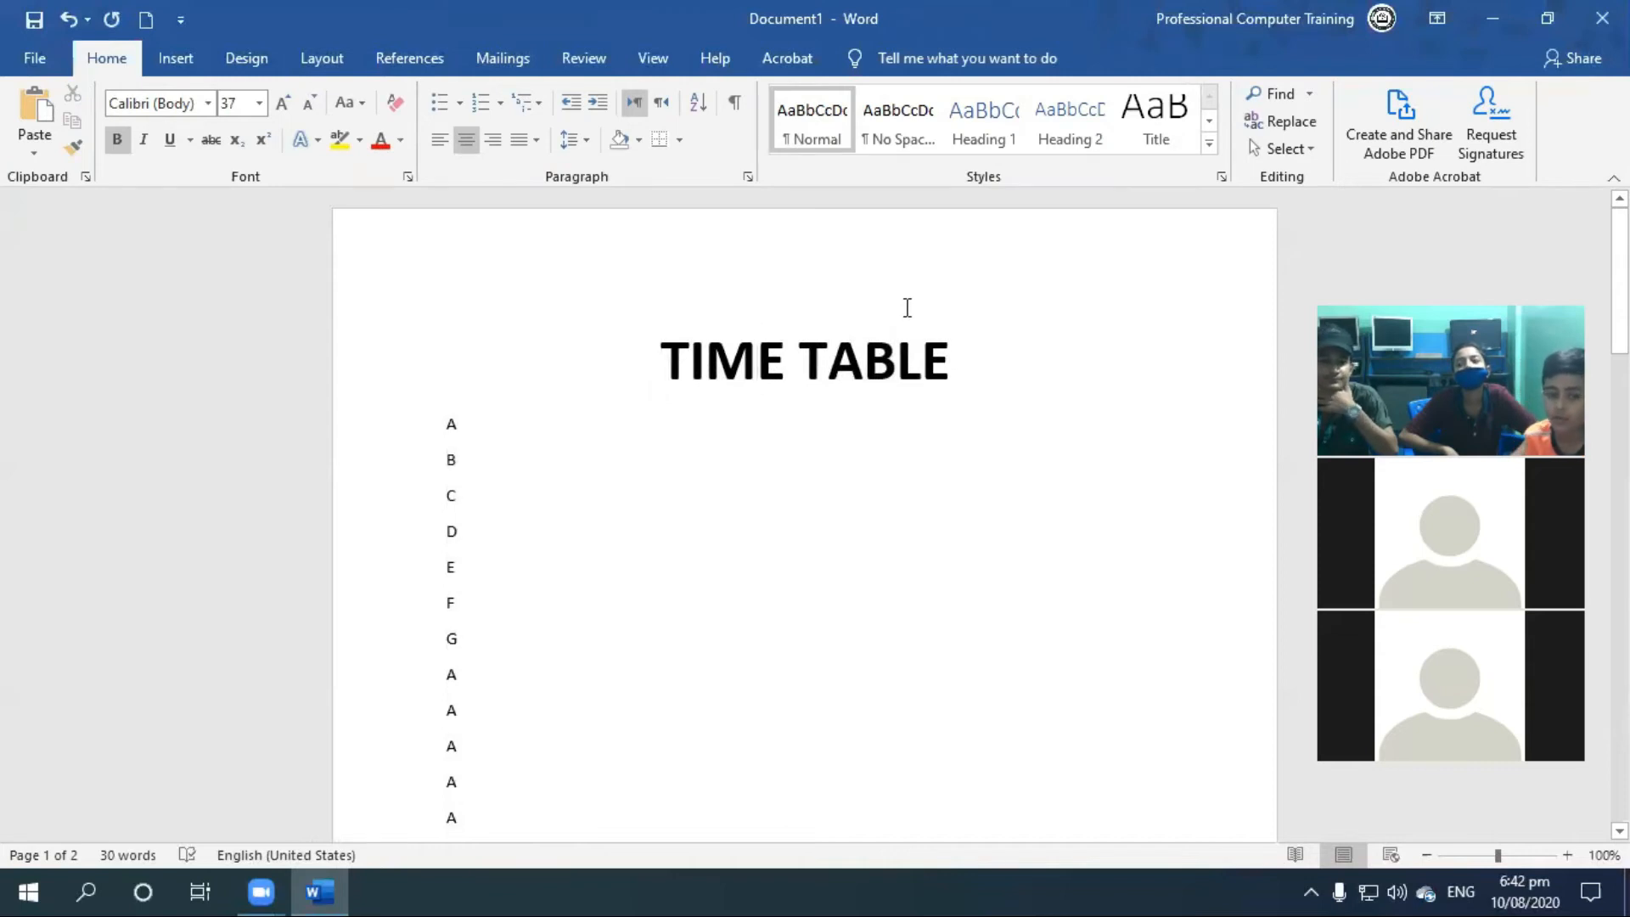
key("ctrl+z")
key("ctrl+z")
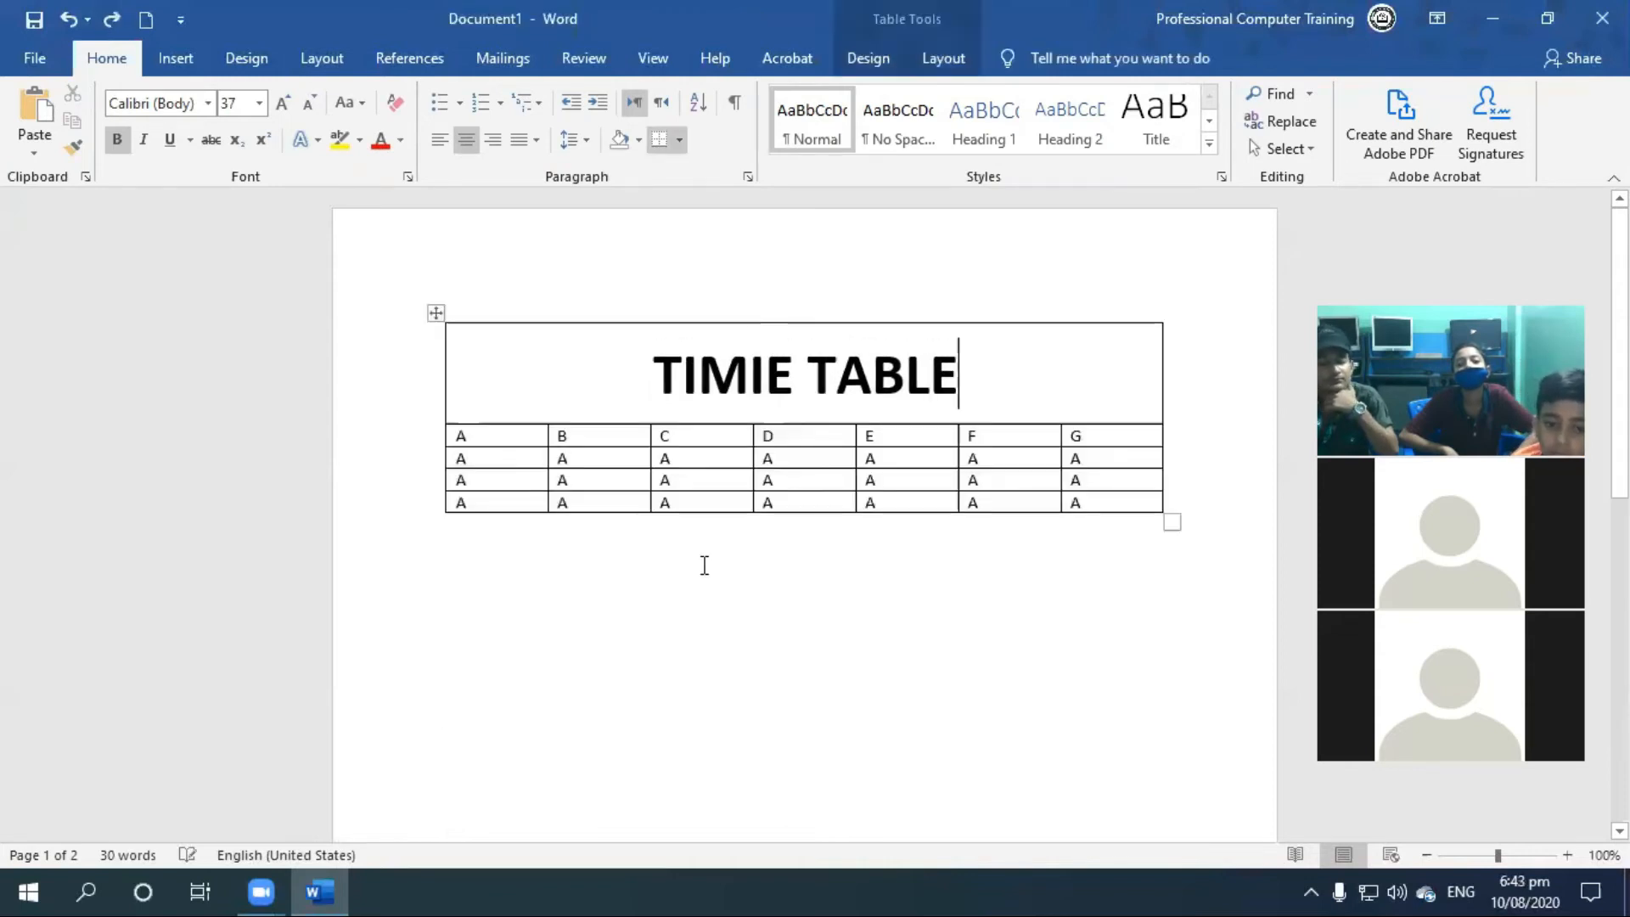
Step: Correct the title's spelling to TIME TABLE by removing the extra I
left_click(861, 382)
left_click(758, 369)
key("Delete")
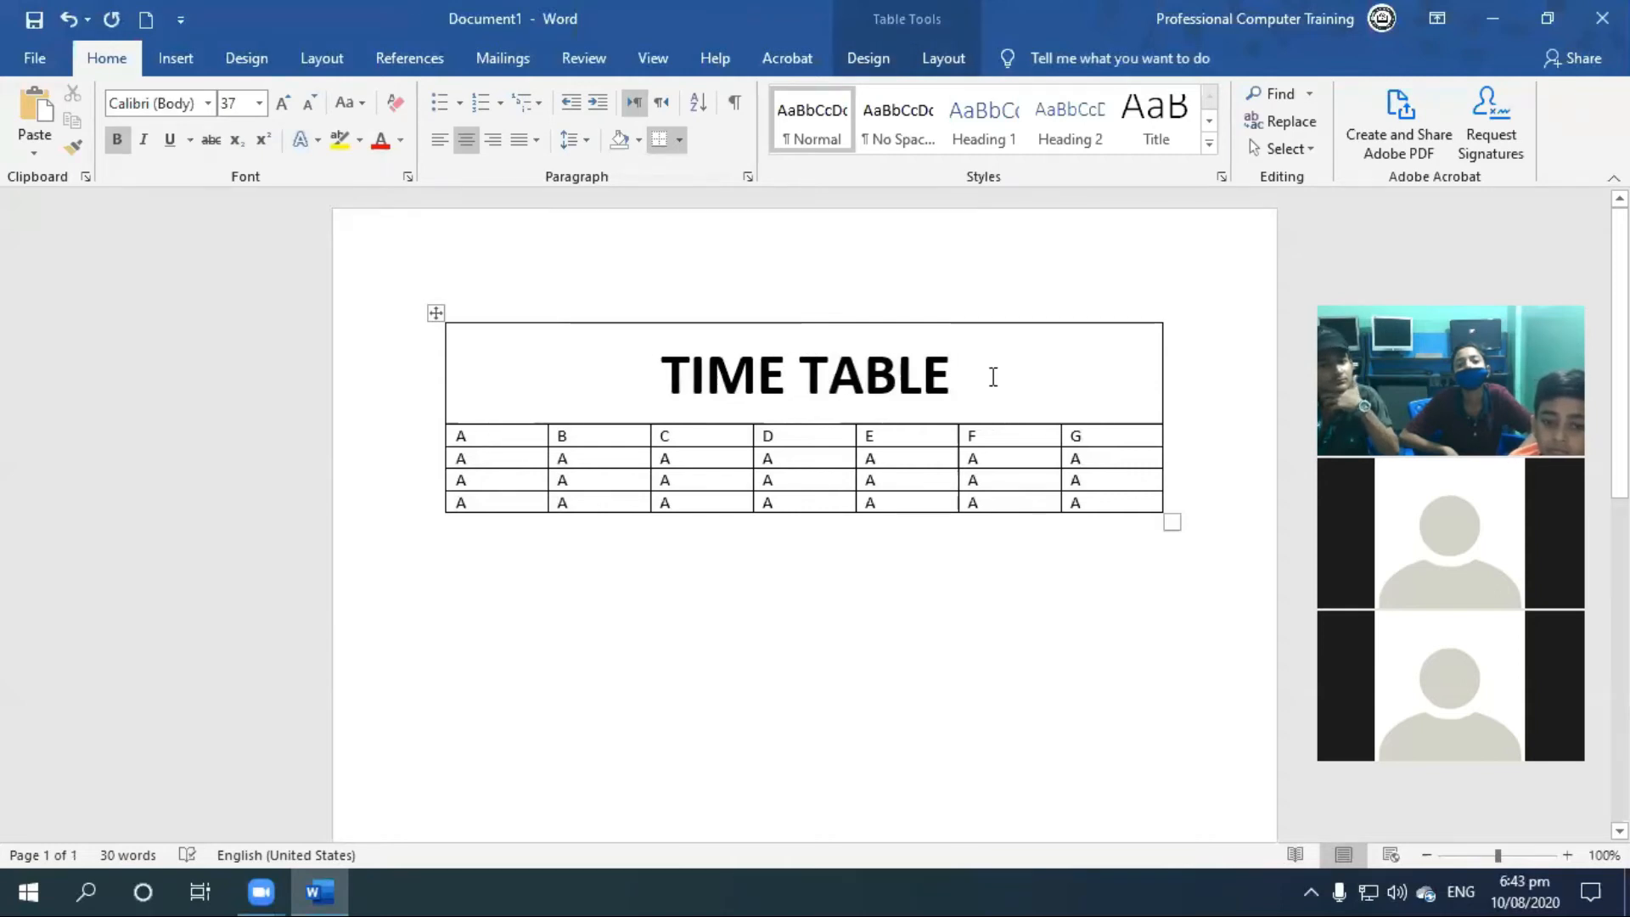
Step: Clear the last column below the title and enter 2, 5 and 20 in its first three cells
left_click(949, 59)
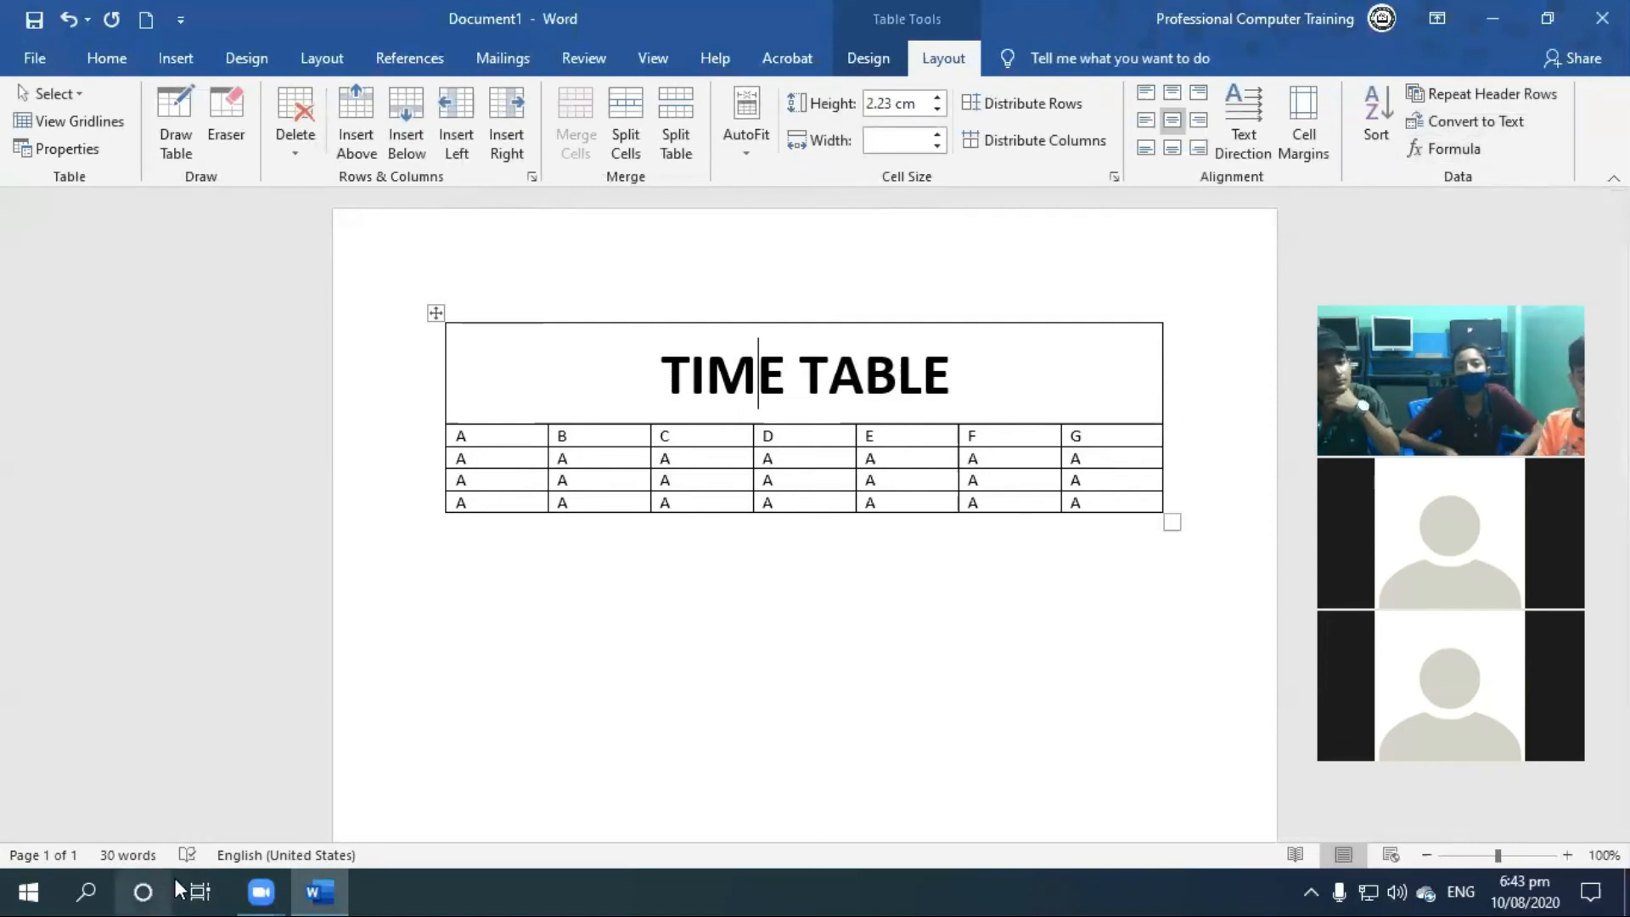
mouse_move(319, 891)
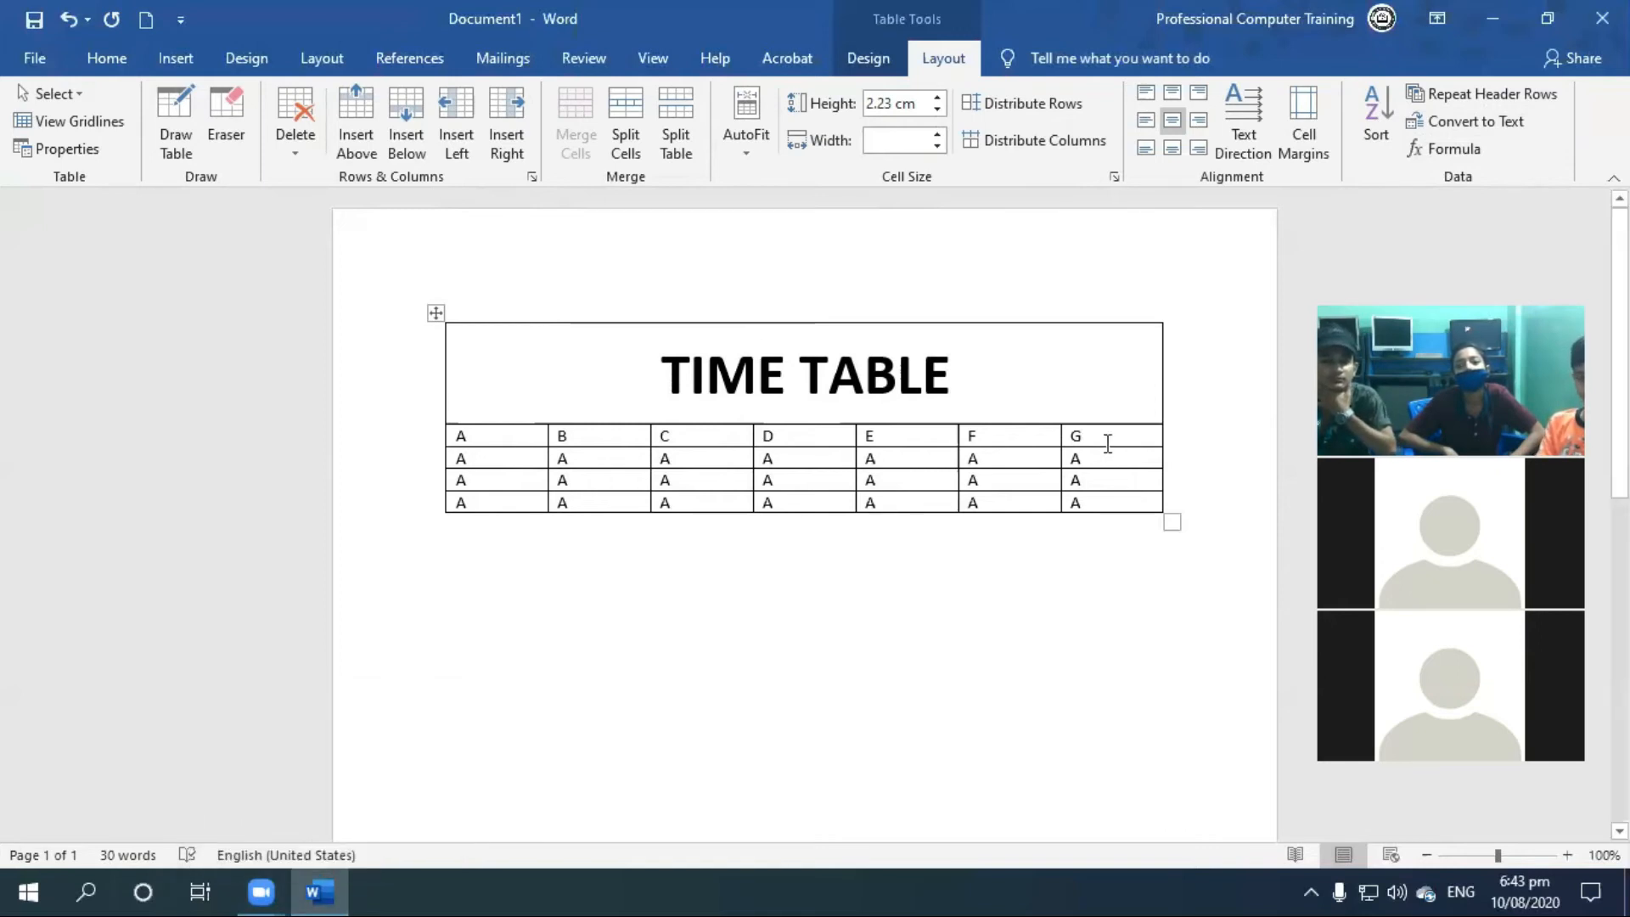
left_click_drag(1077, 433, 1095, 514)
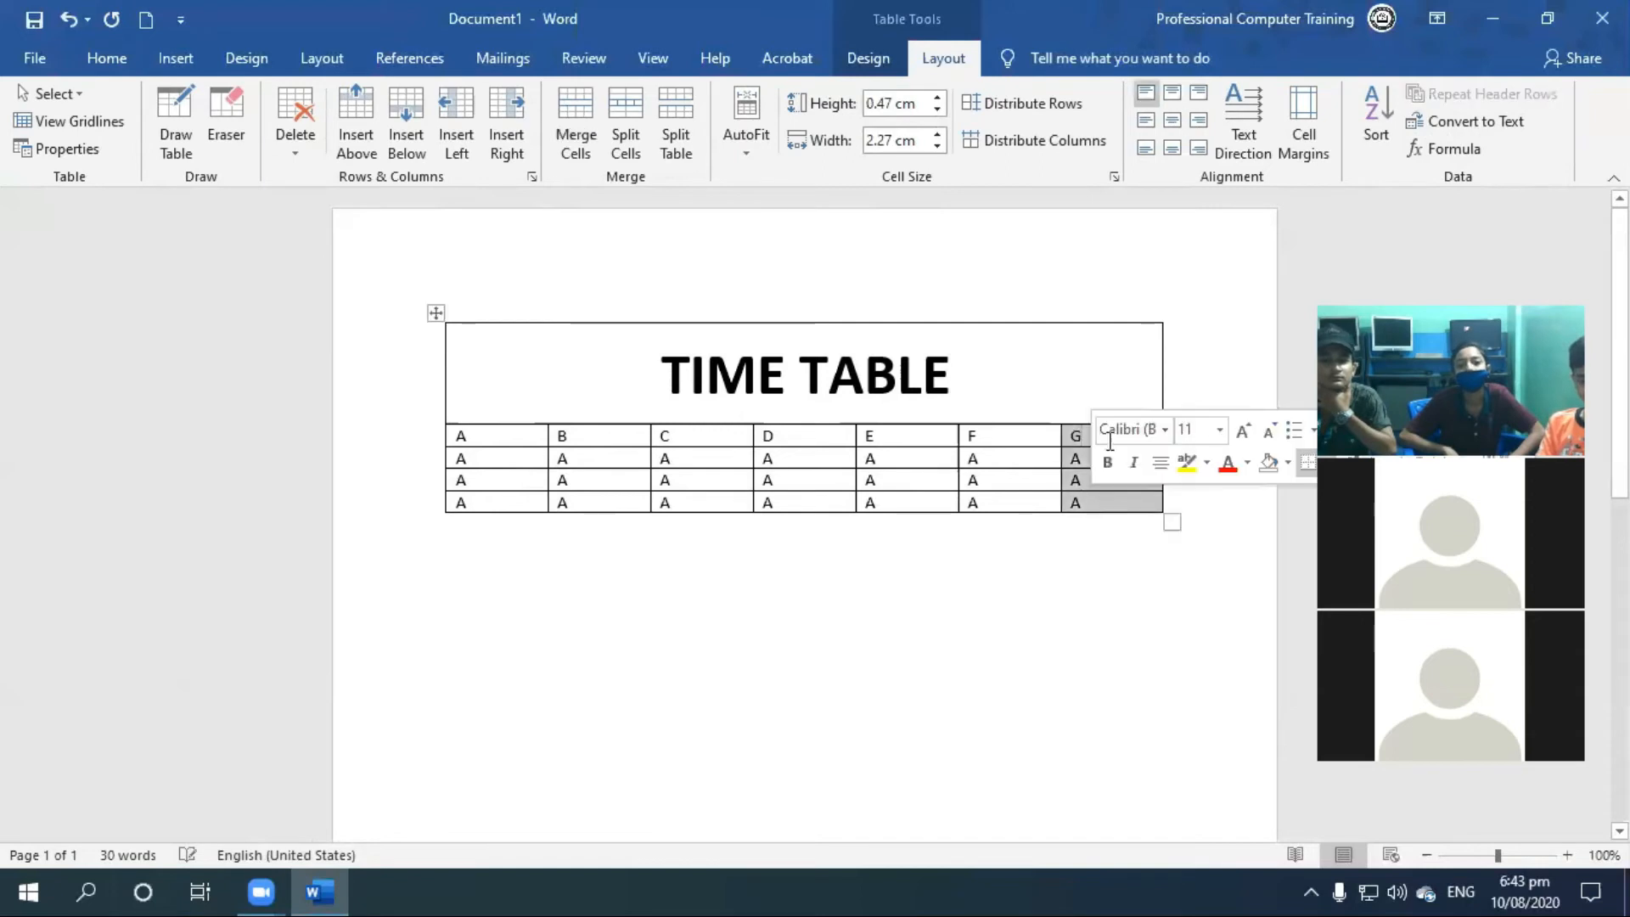
key("Delete")
type("2")
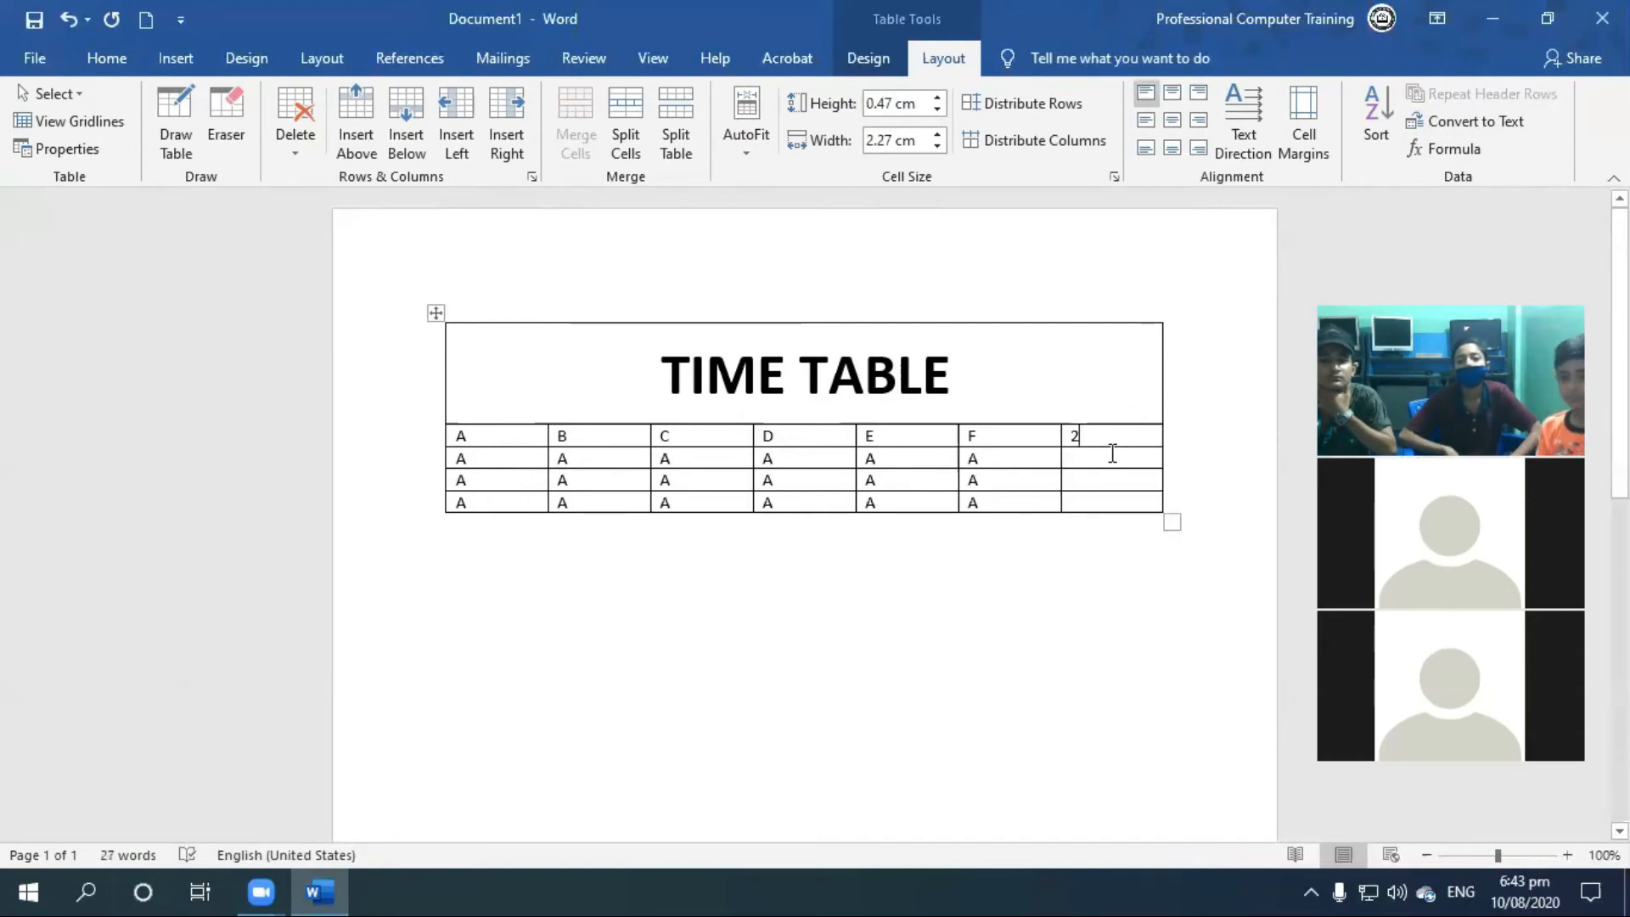
left_click(1113, 458)
type("5")
left_click(1118, 480)
type("20")
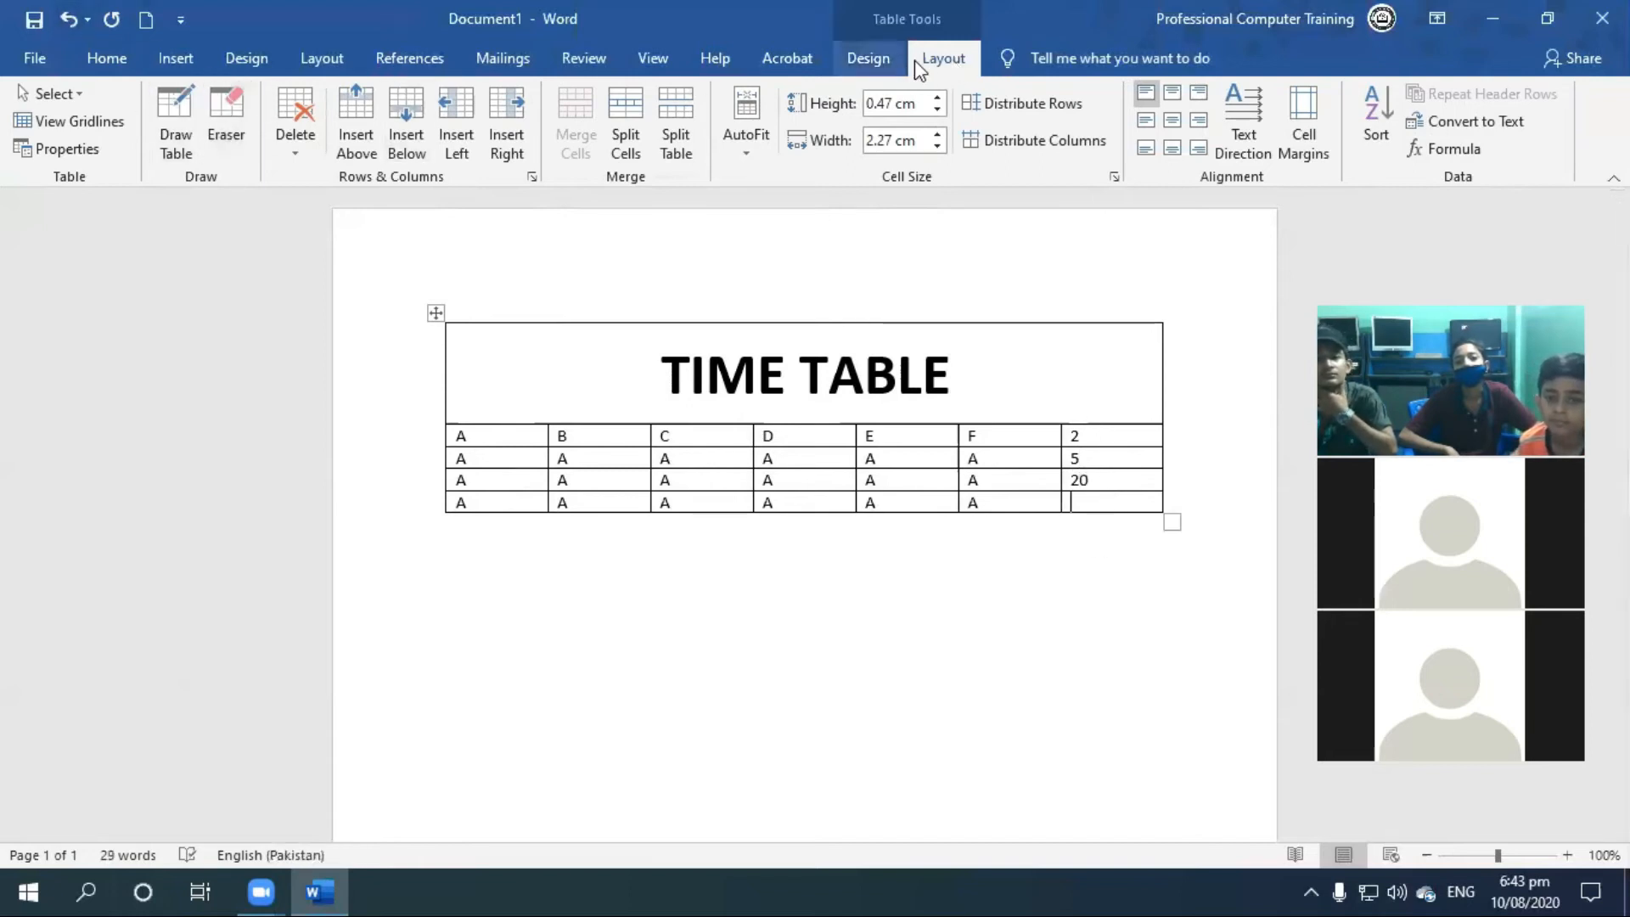
left_click(1449, 150)
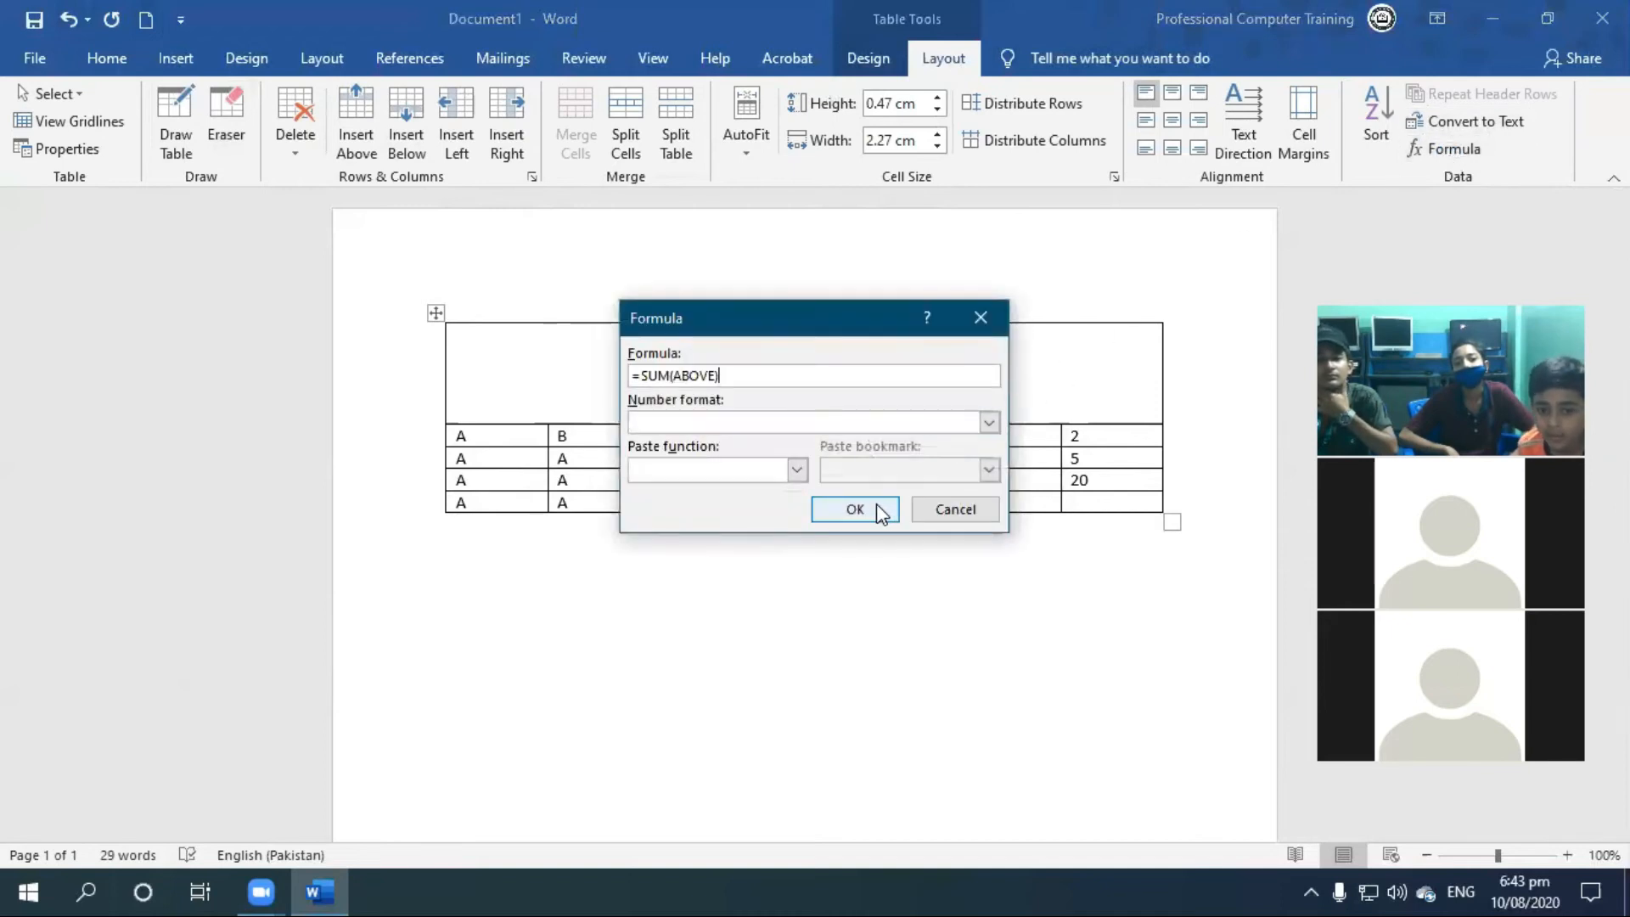
left_click(955, 509)
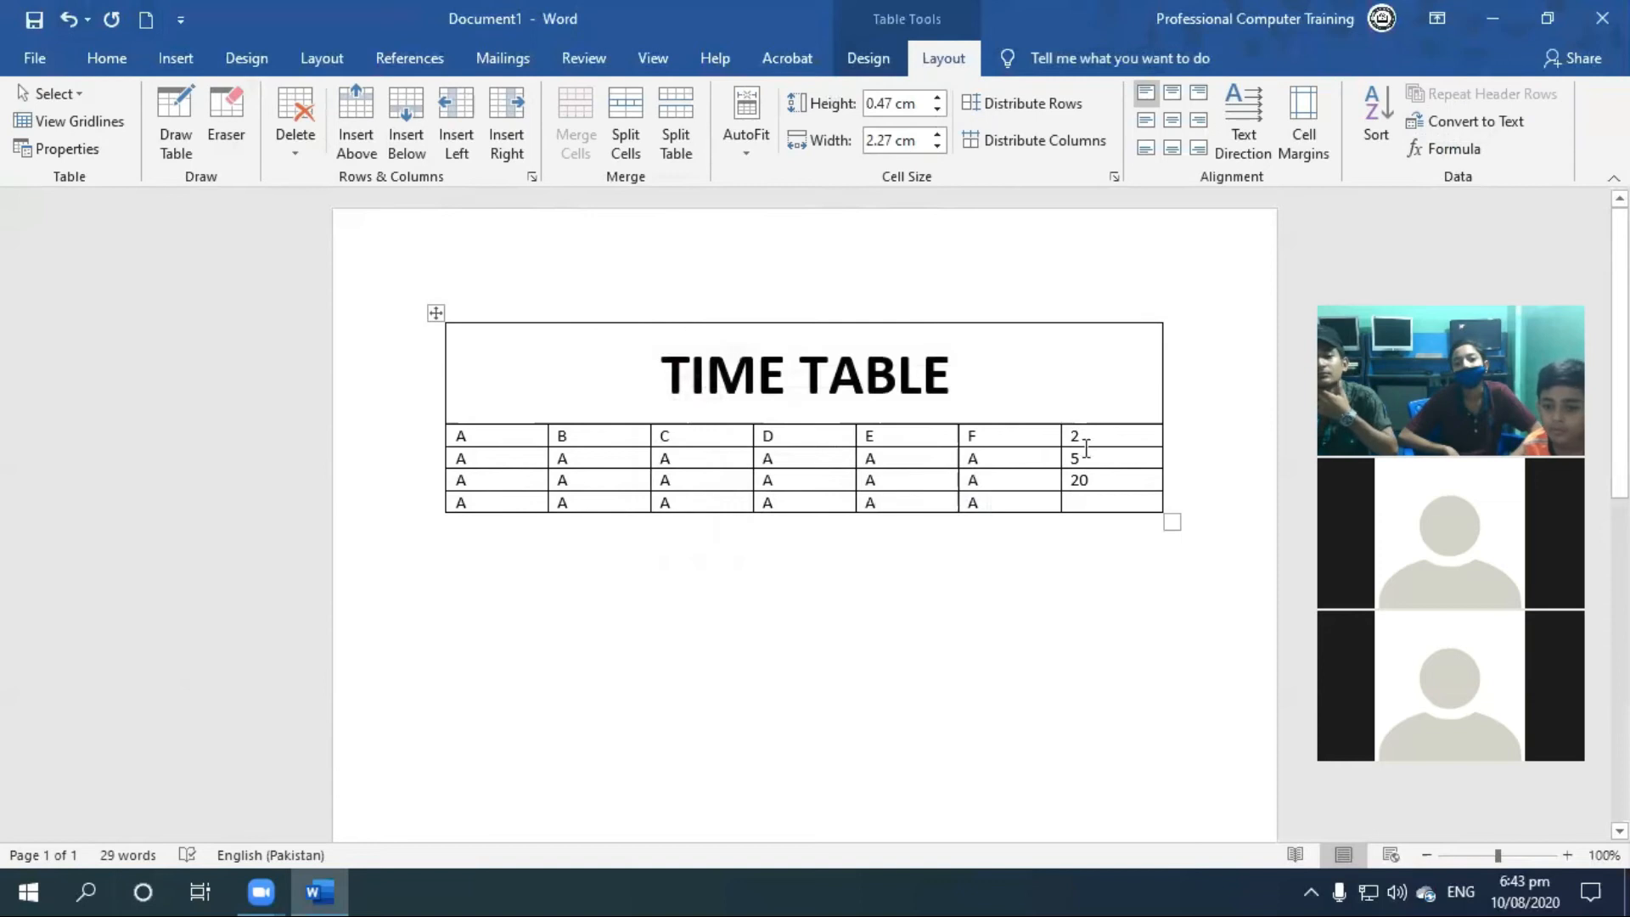
left_click_drag(1073, 436, 1098, 482)
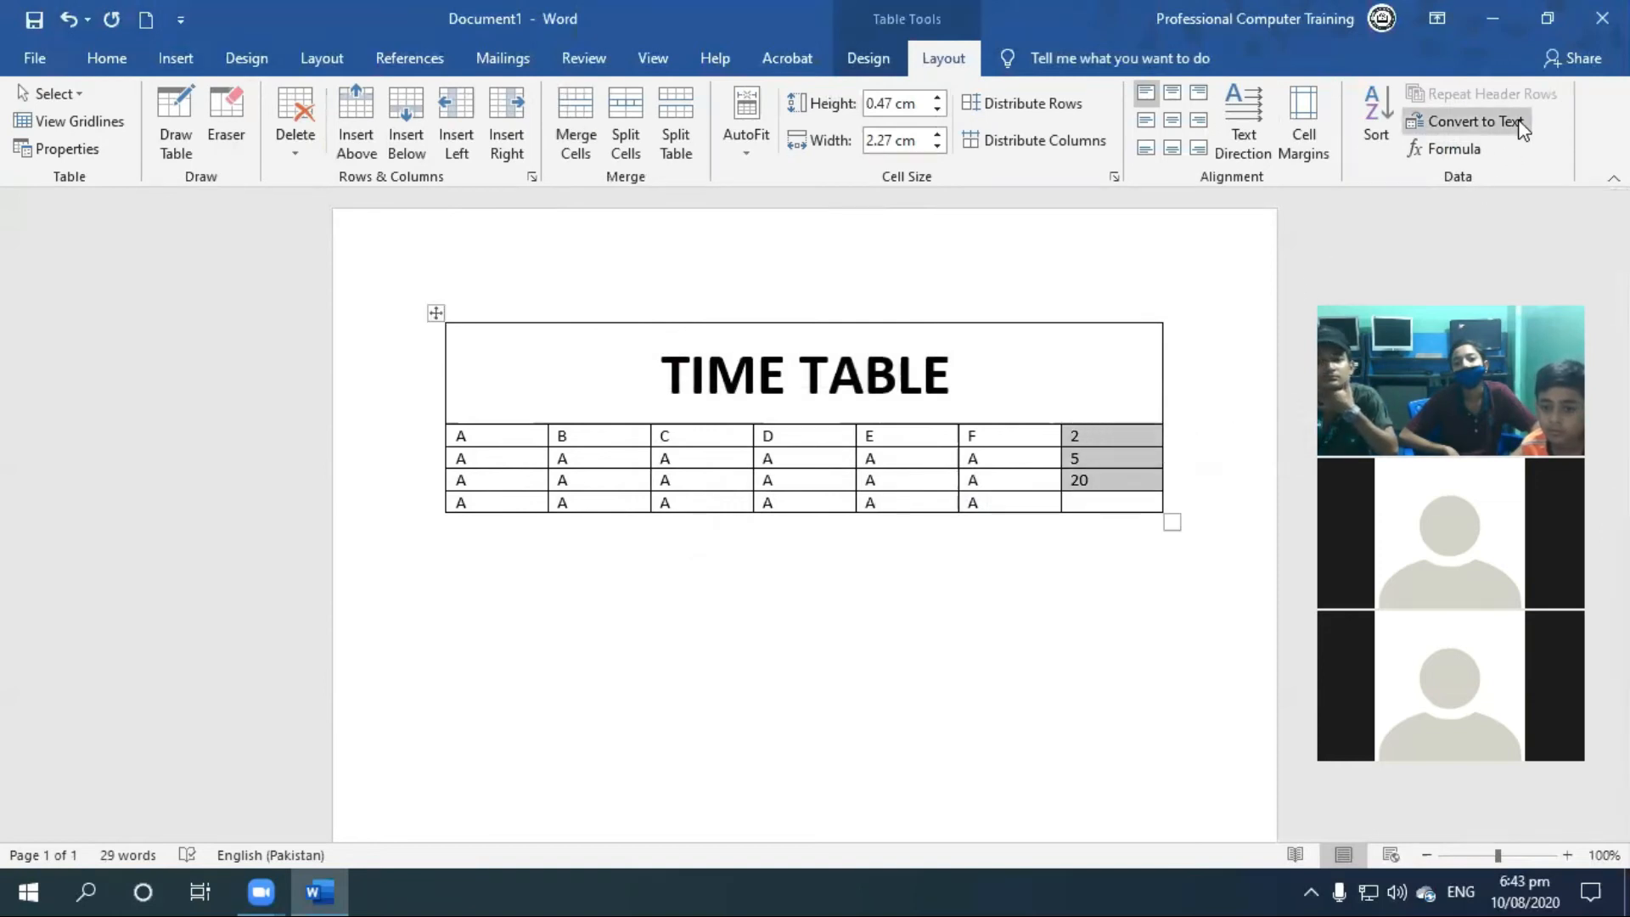
left_click(1482, 146)
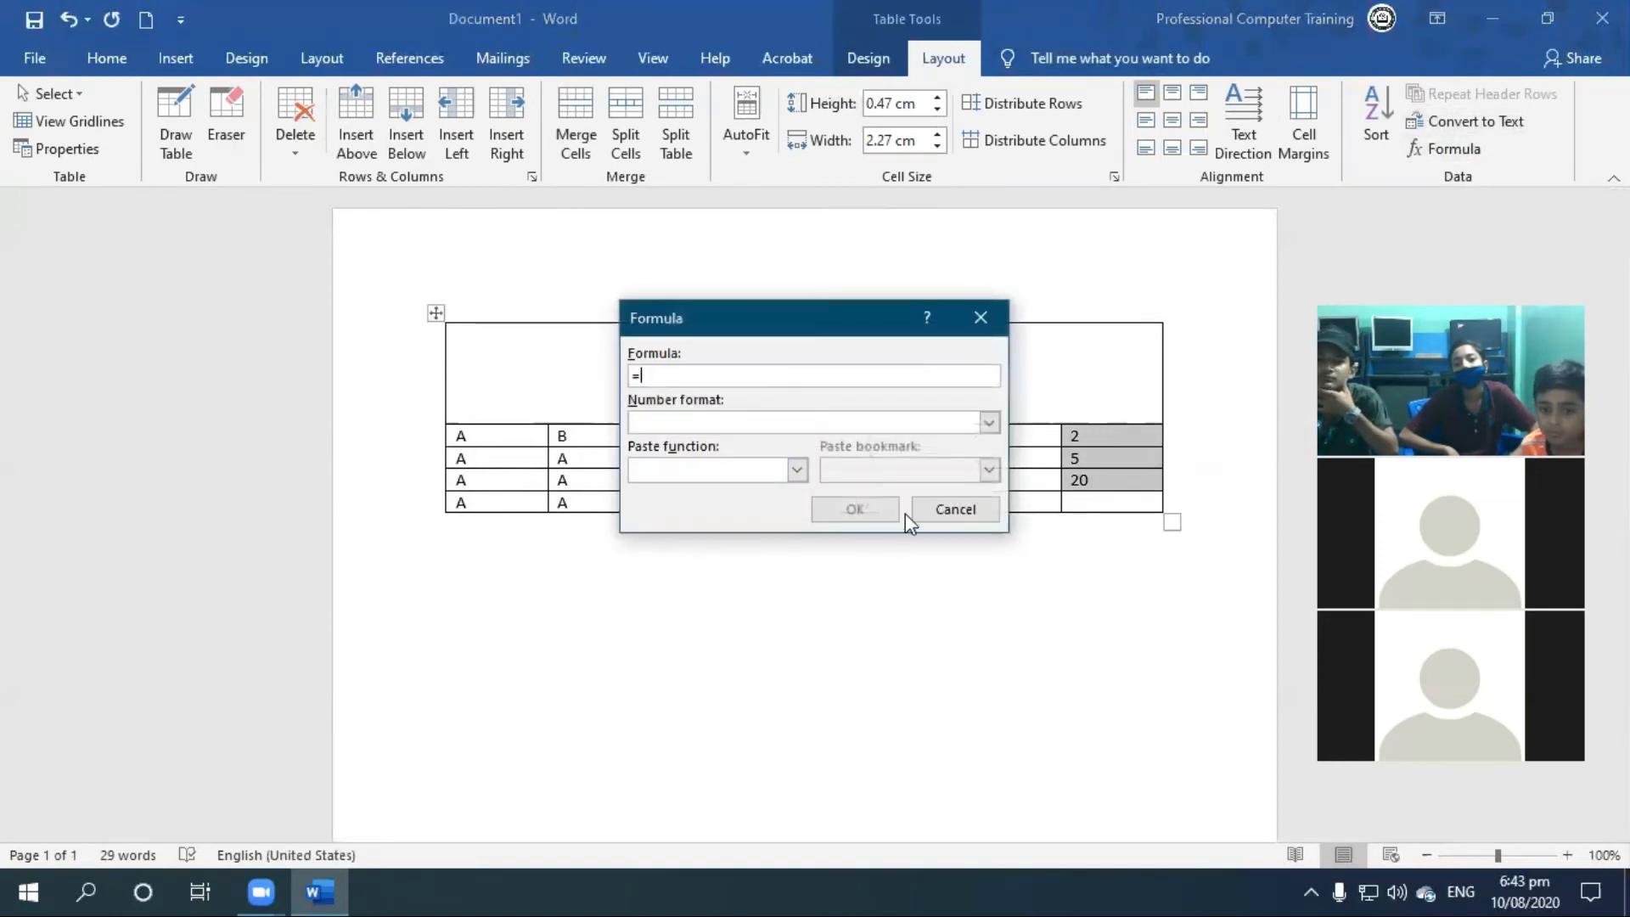
left_click(981, 510)
Step: Insert the formula =SUM(ABOVE) in the empty bottom cell of the last column
left_click(1146, 502)
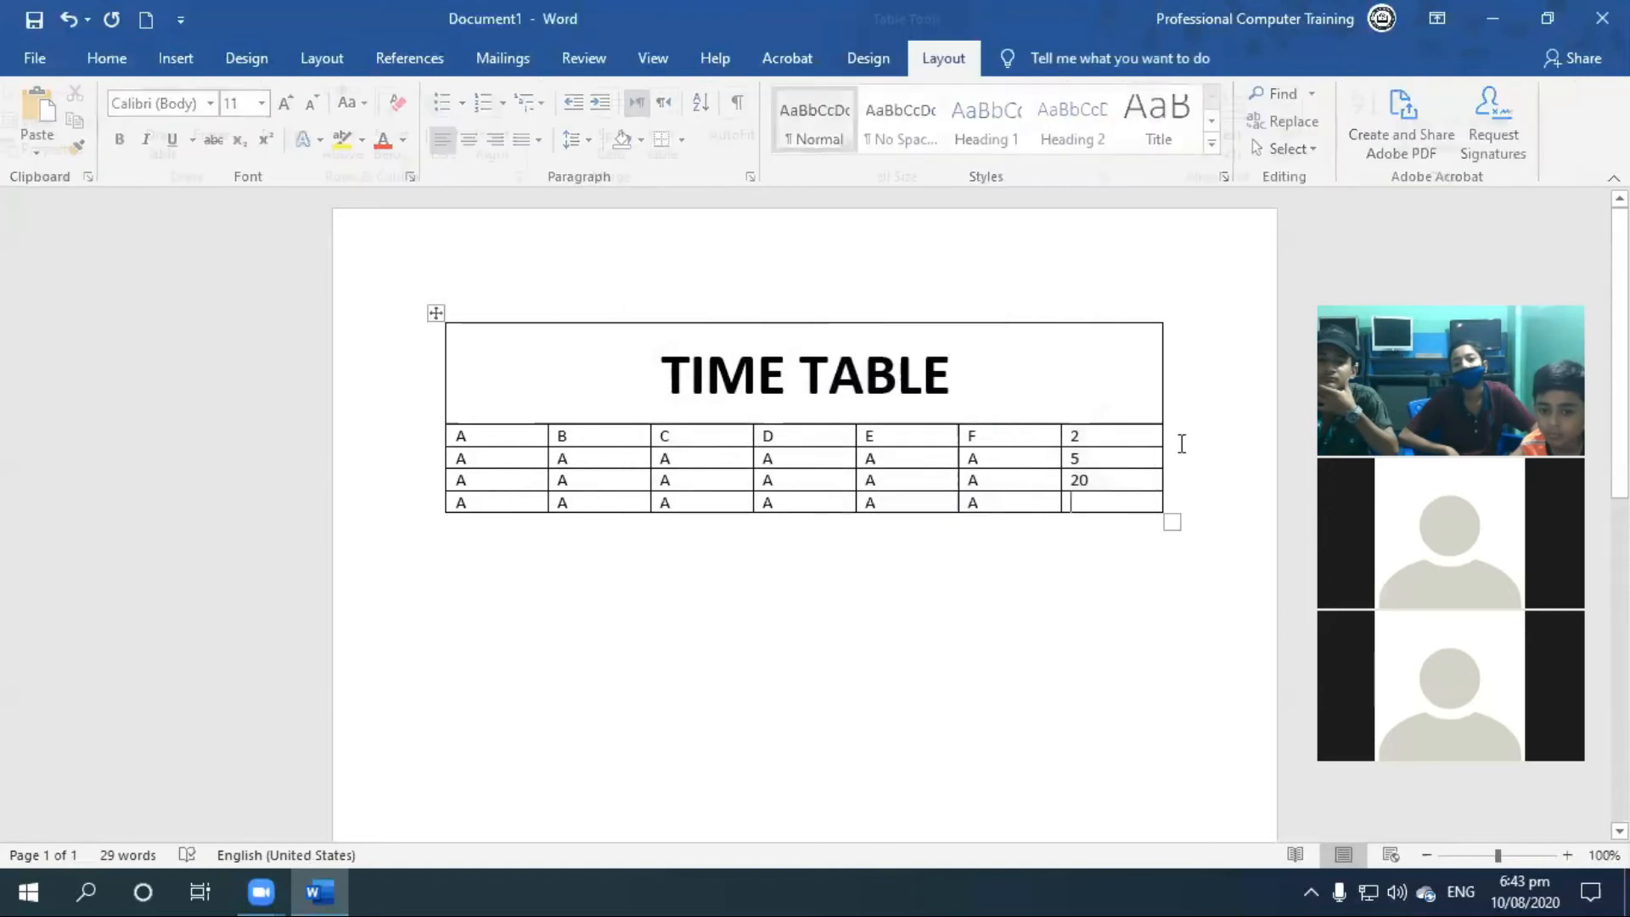
left_click(1449, 148)
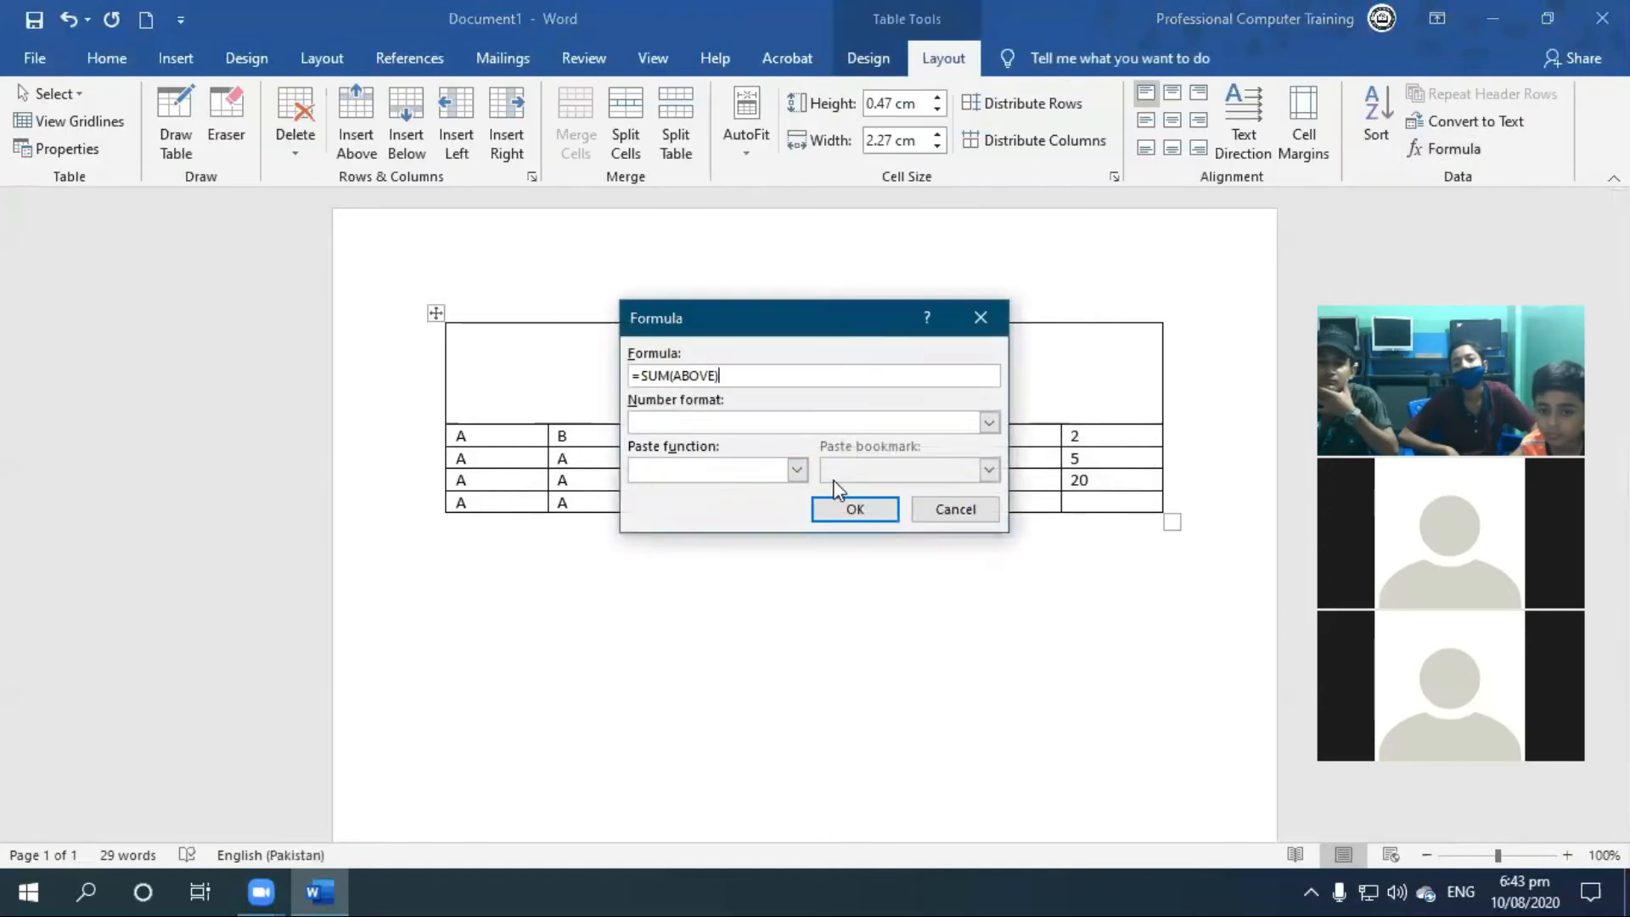
left_click(856, 508)
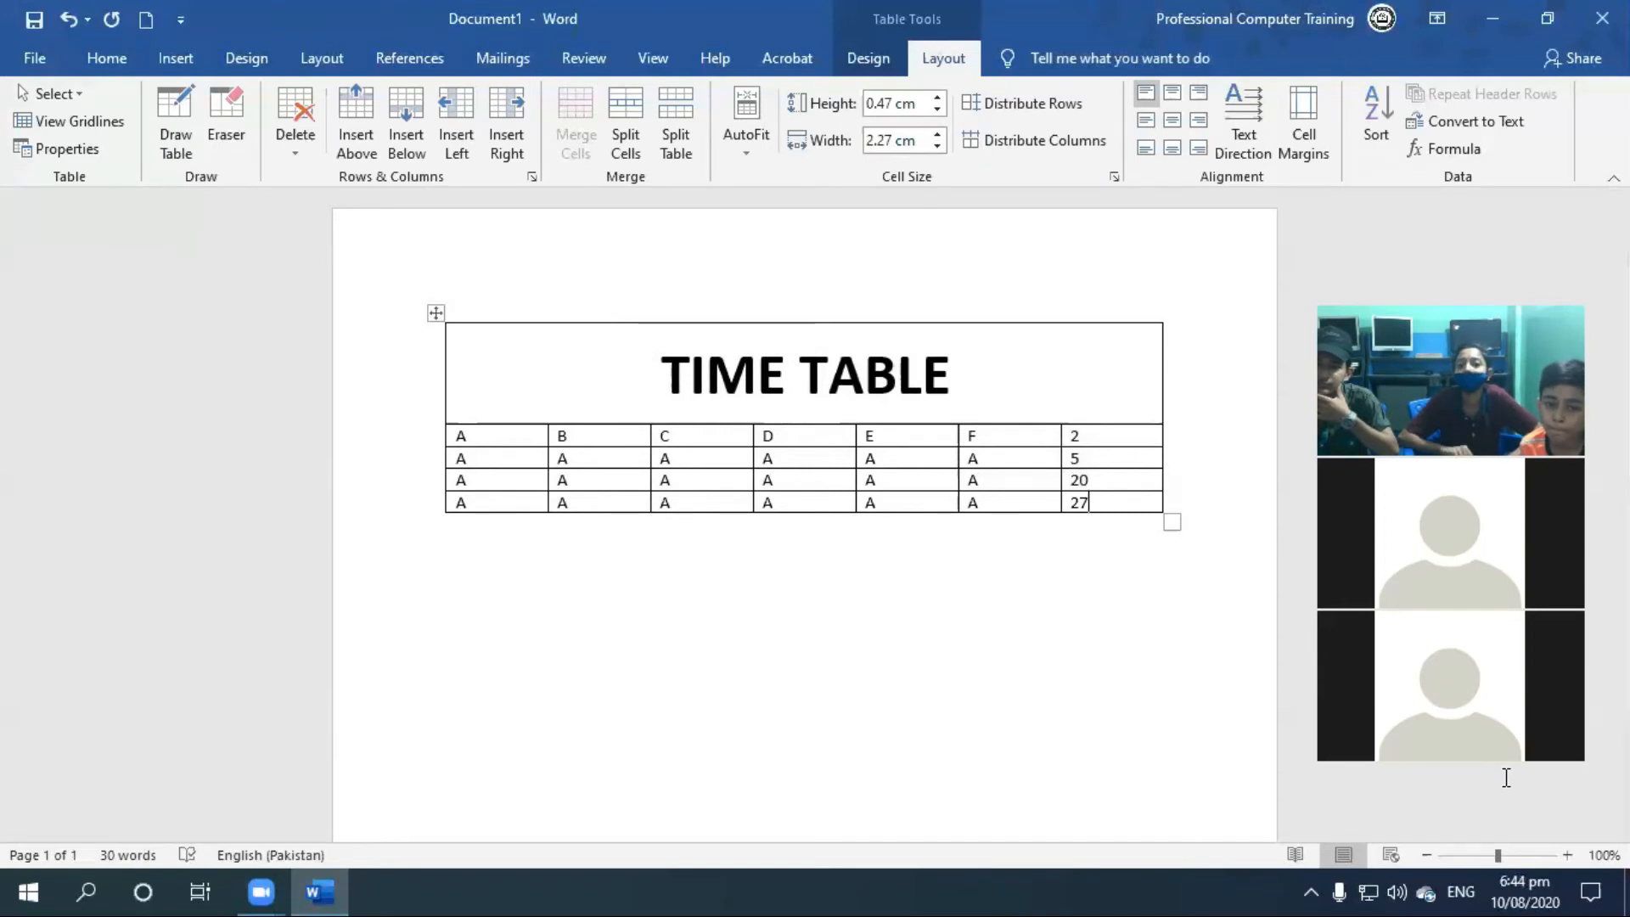
Step: Examine the number formats available for the bottom cell's formula without applying any
left_click(1445, 149)
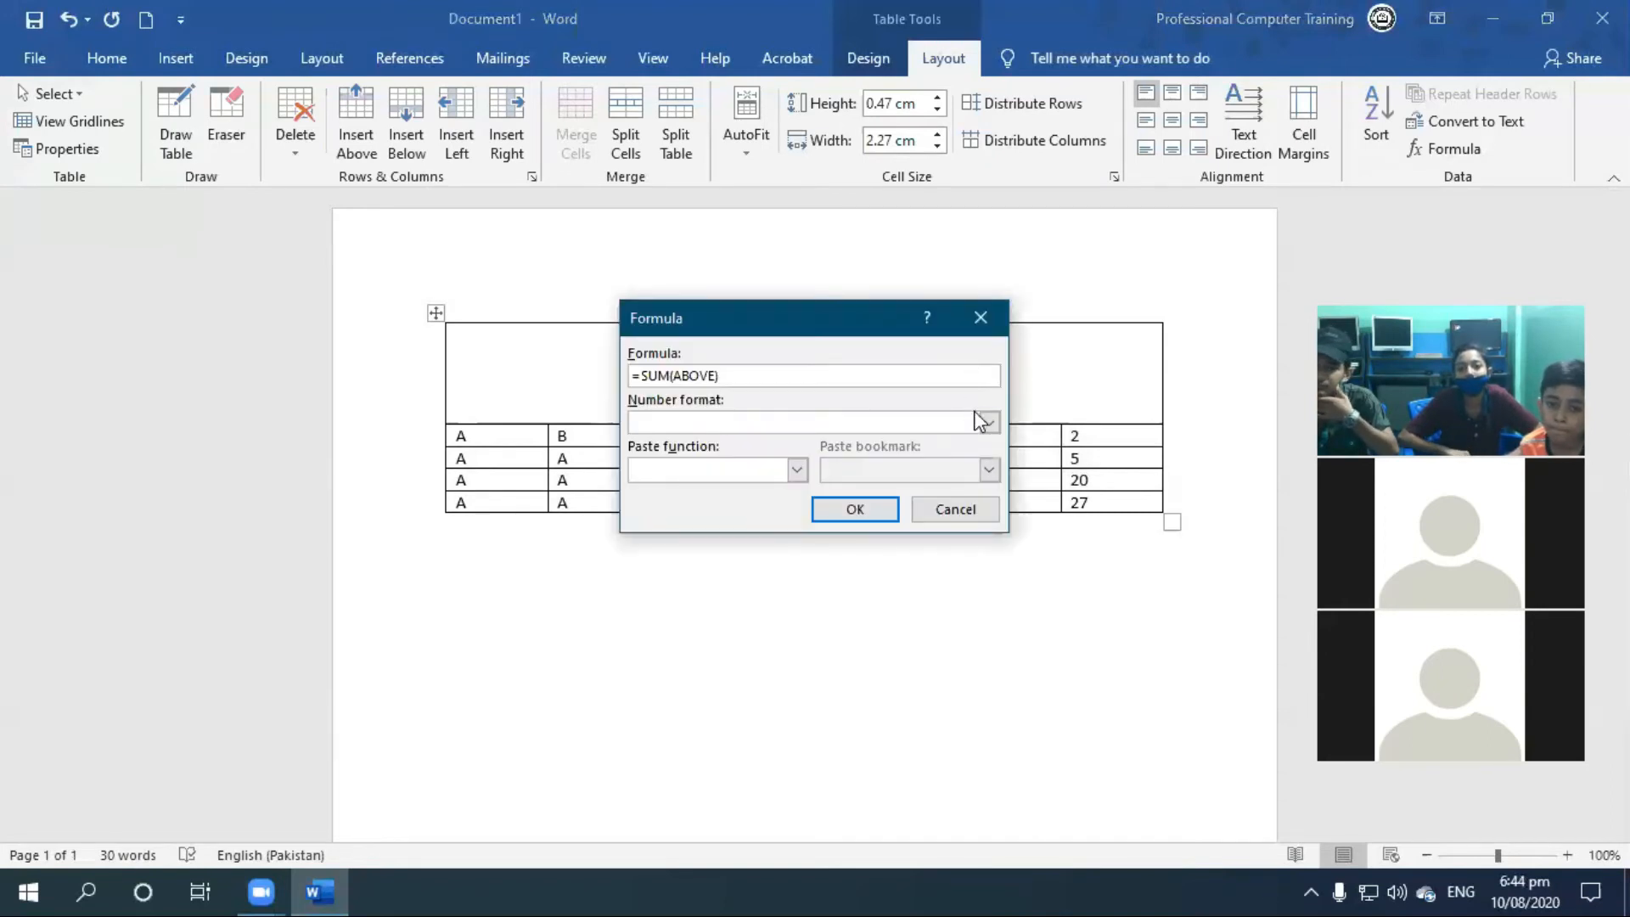
left_click(988, 422)
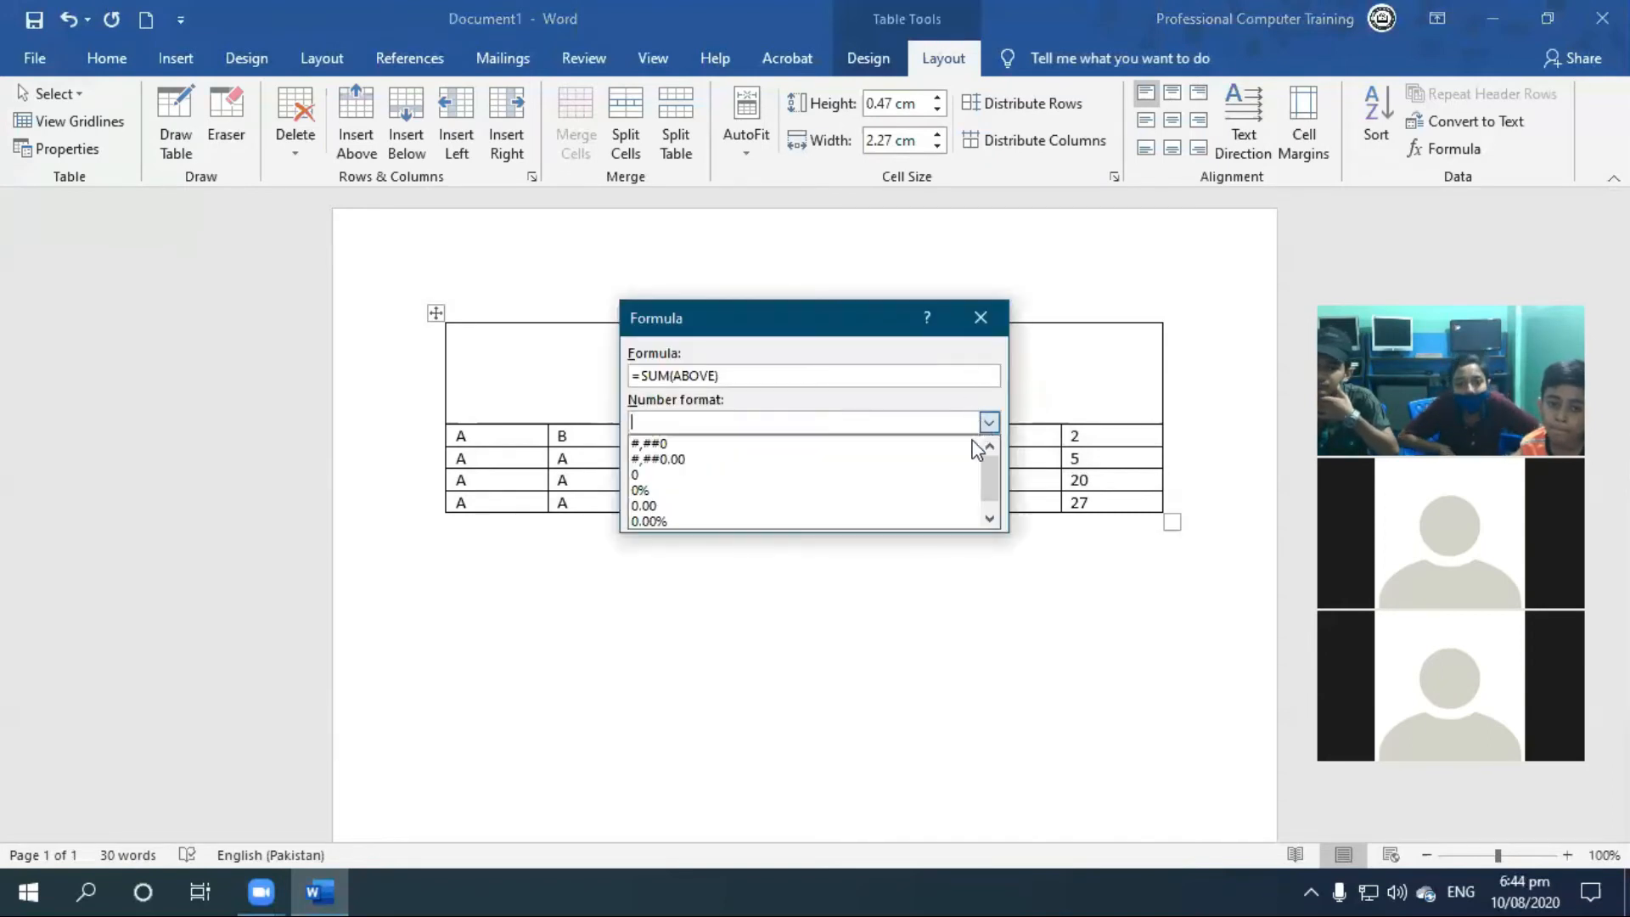
left_click(938, 373)
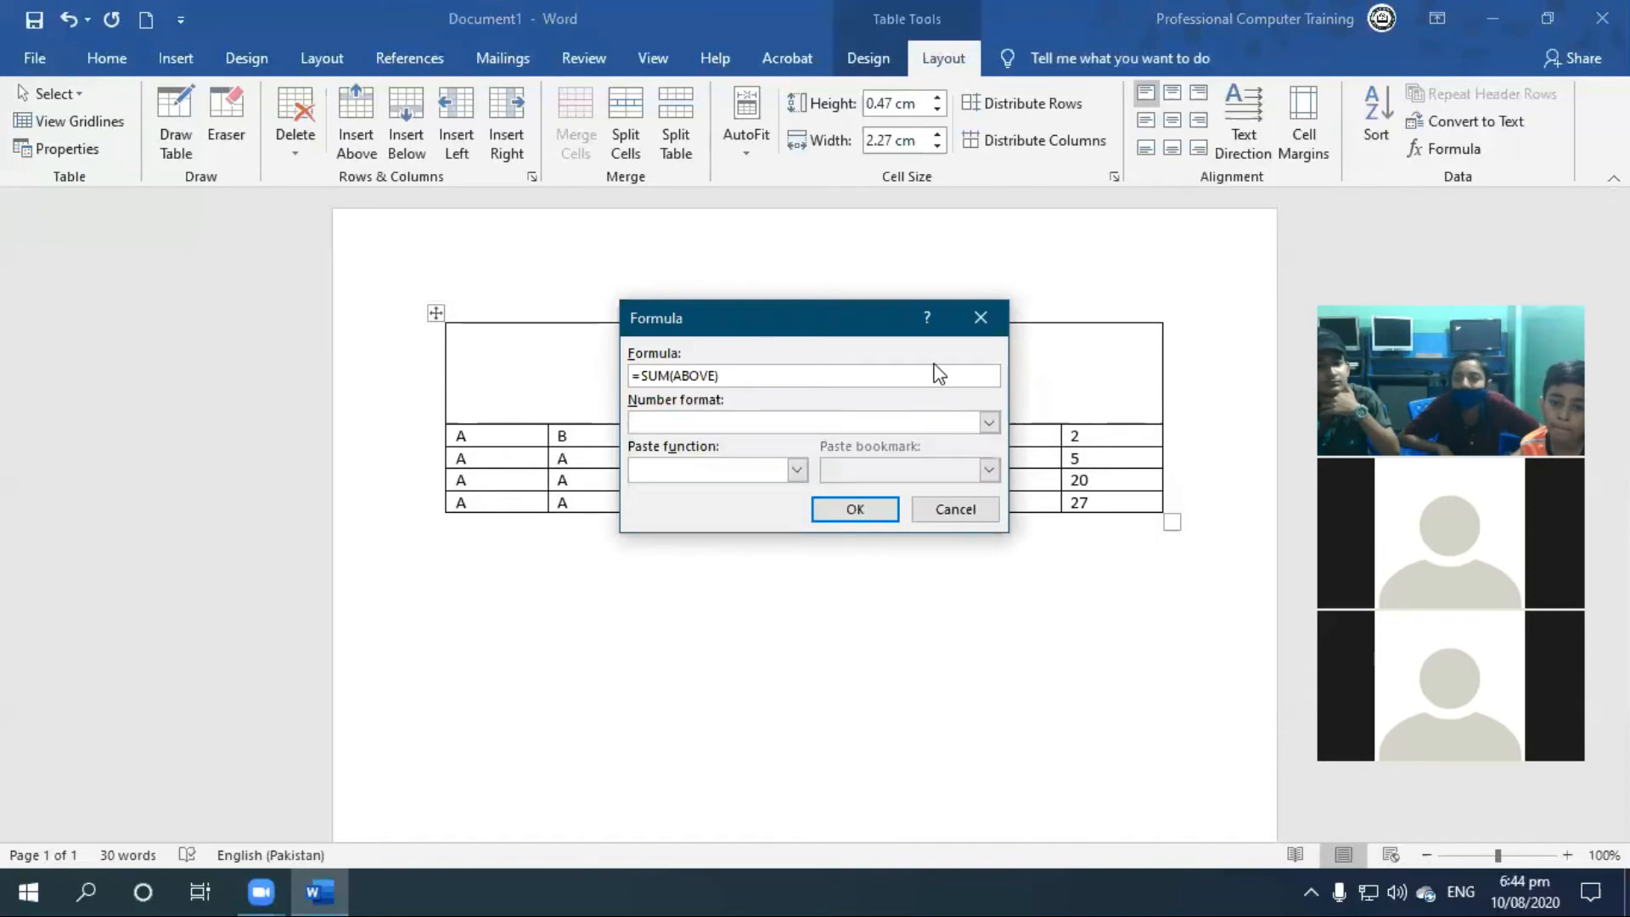
left_click(955, 508)
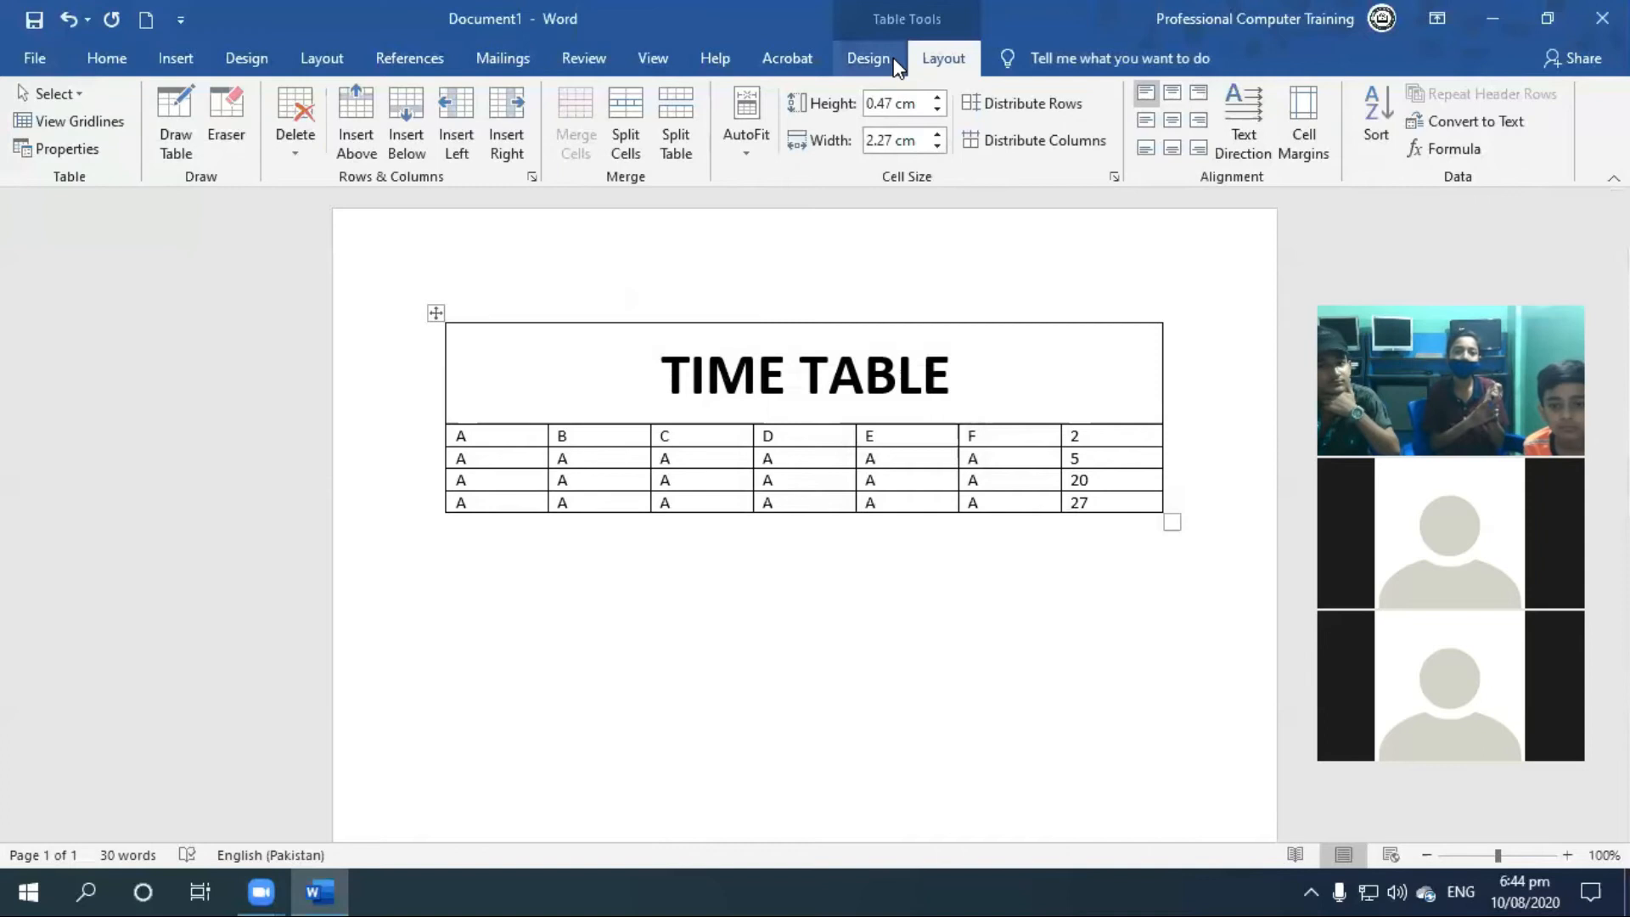
left_click(868, 57)
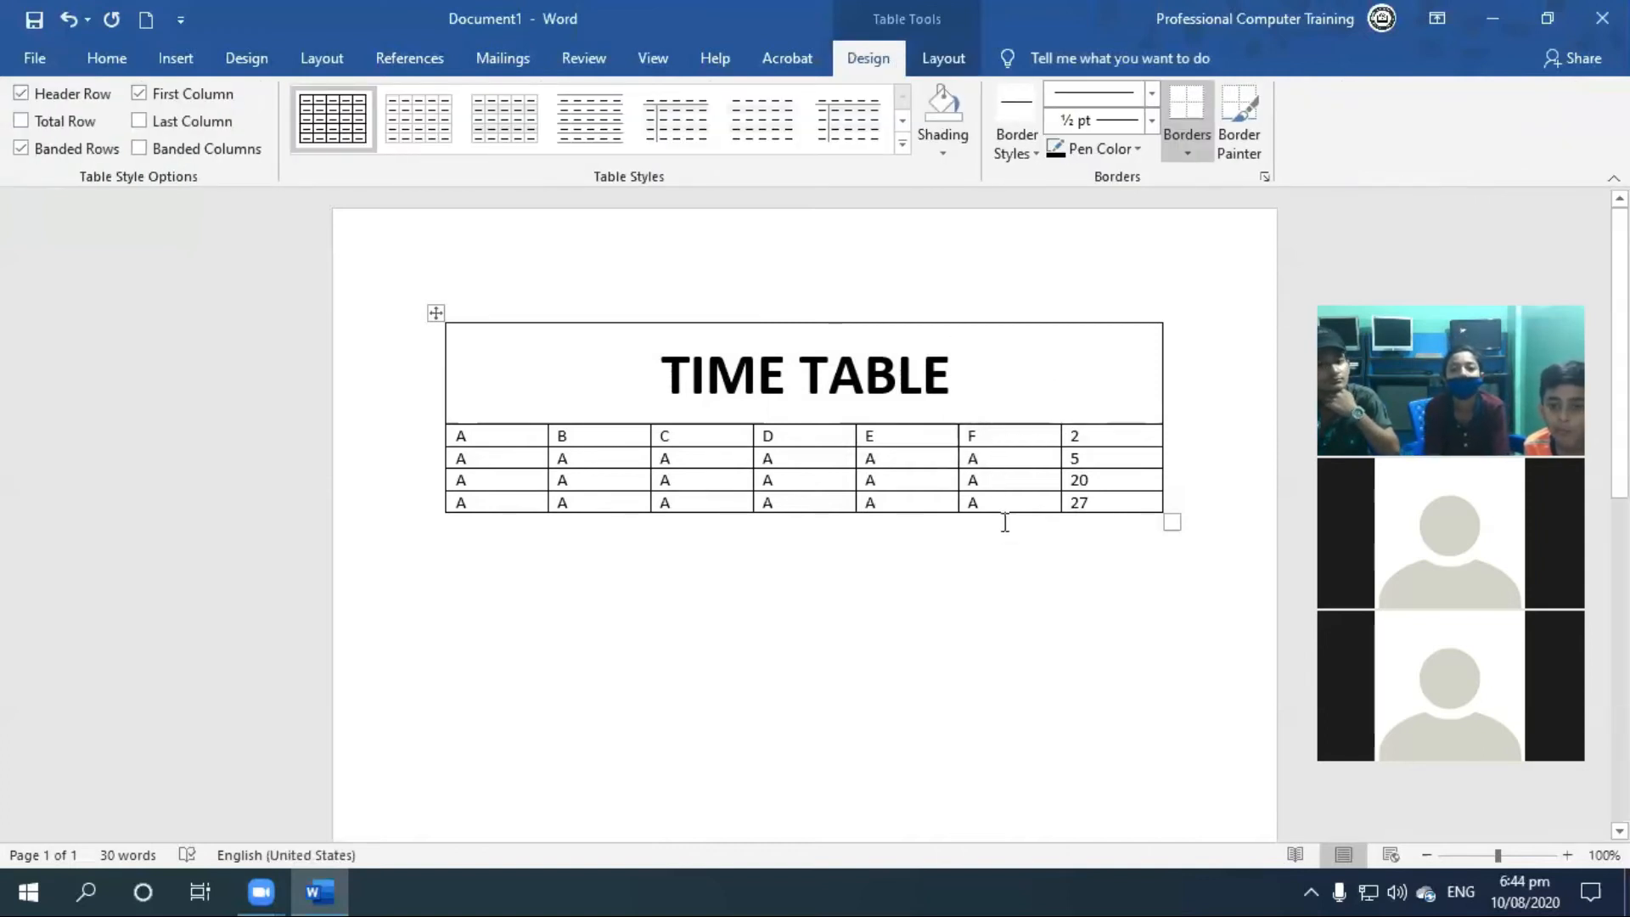
left_click(190, 62)
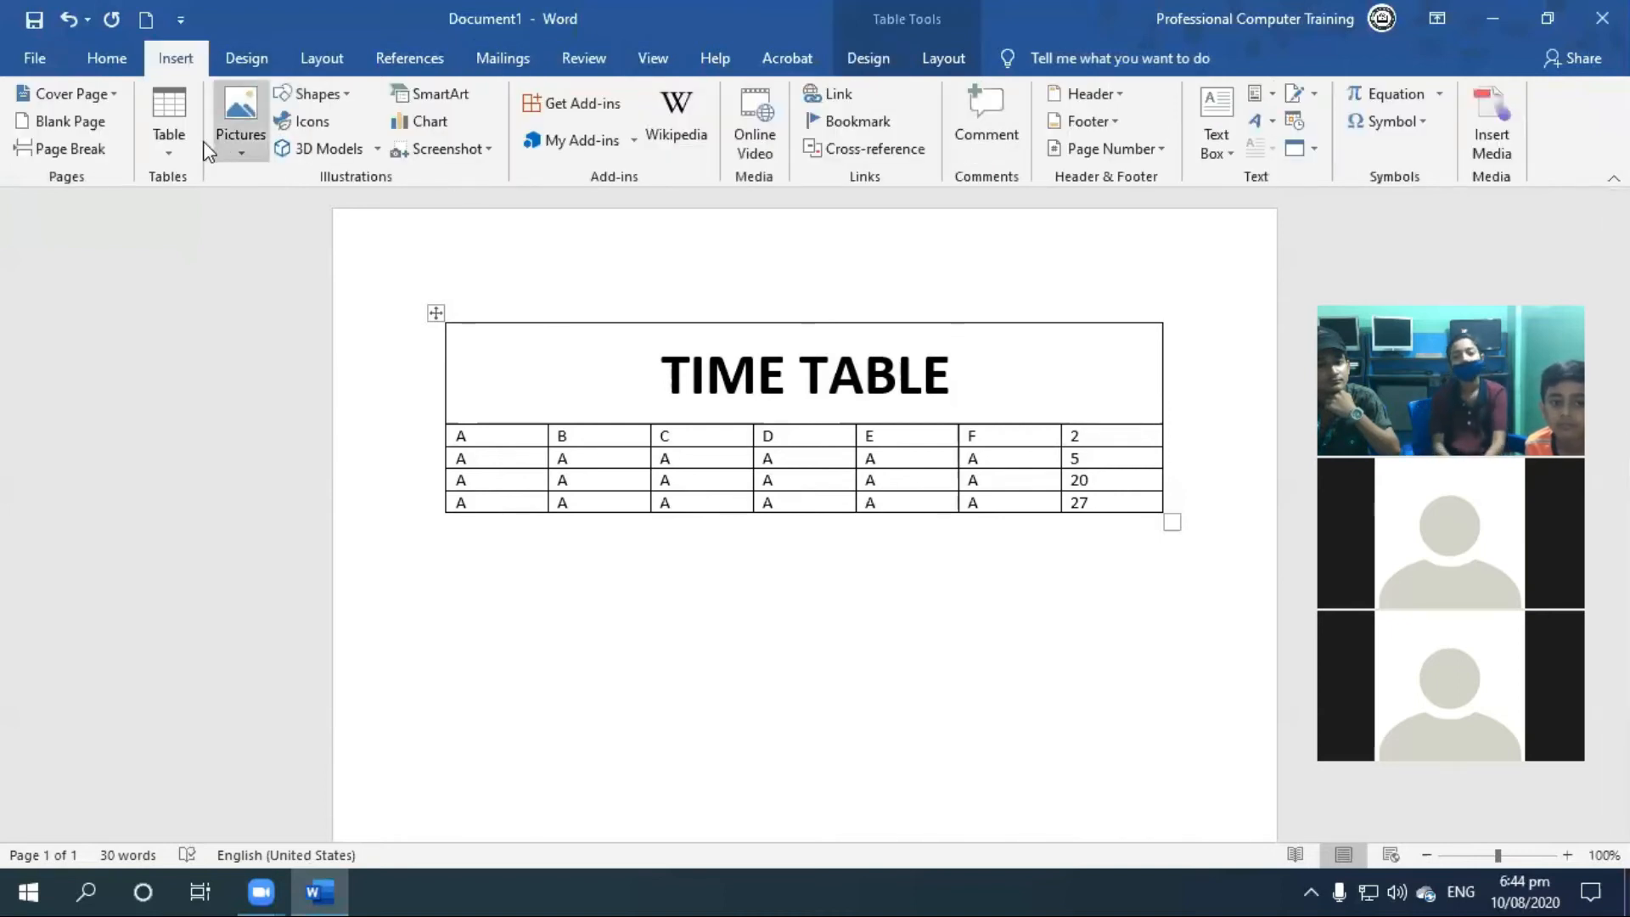
left_click(169, 127)
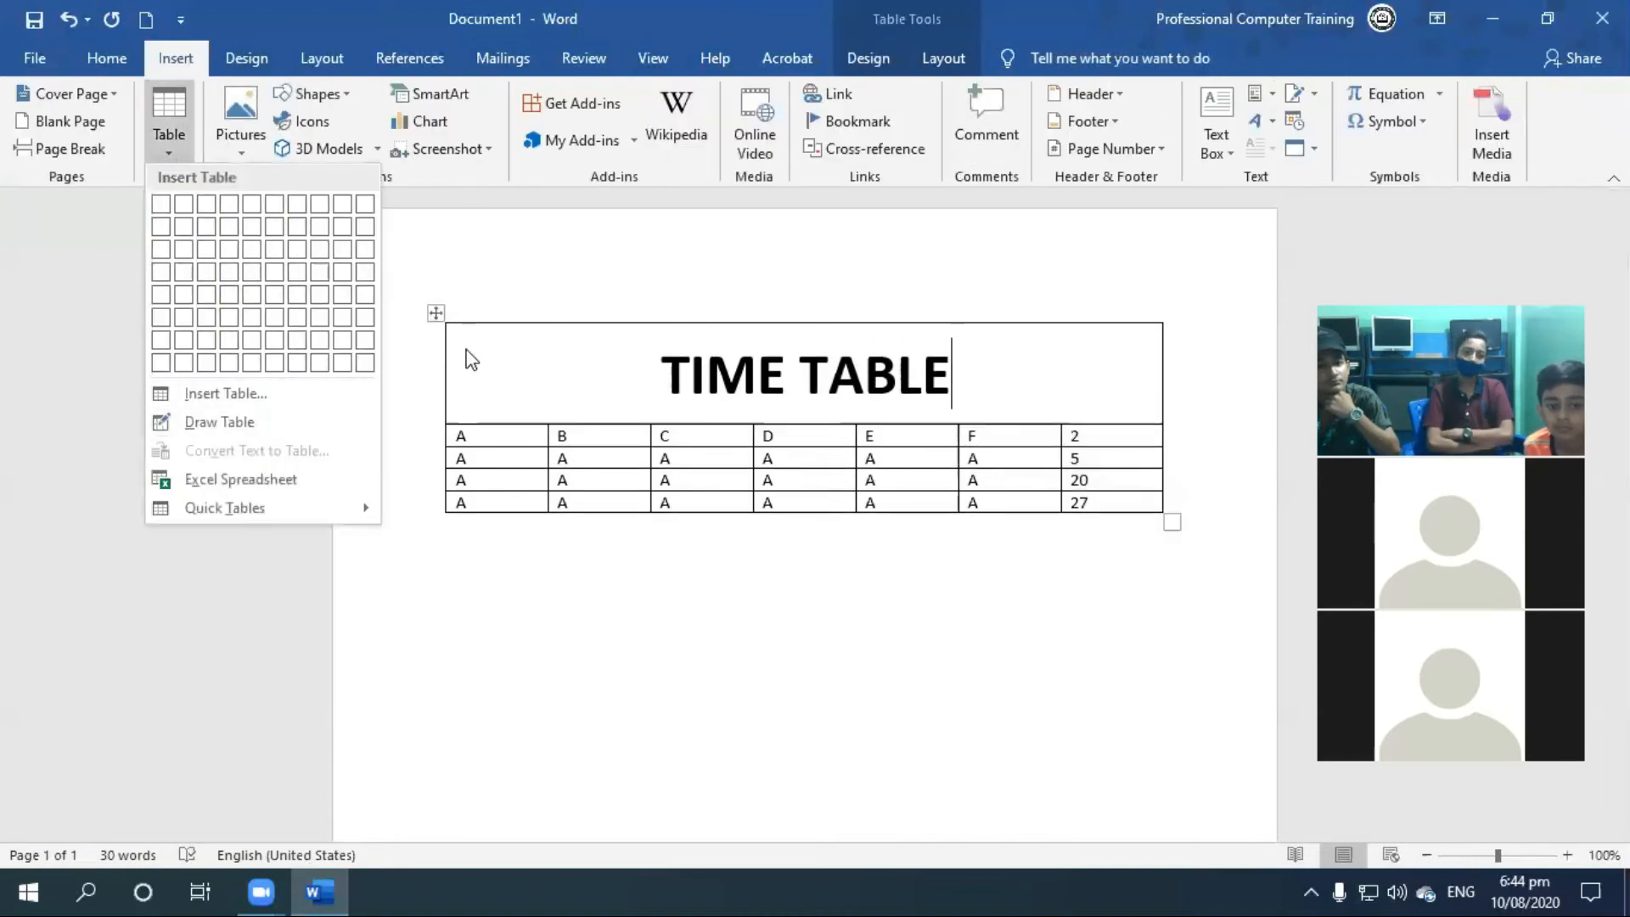
left_click(561, 387)
left_click(860, 60)
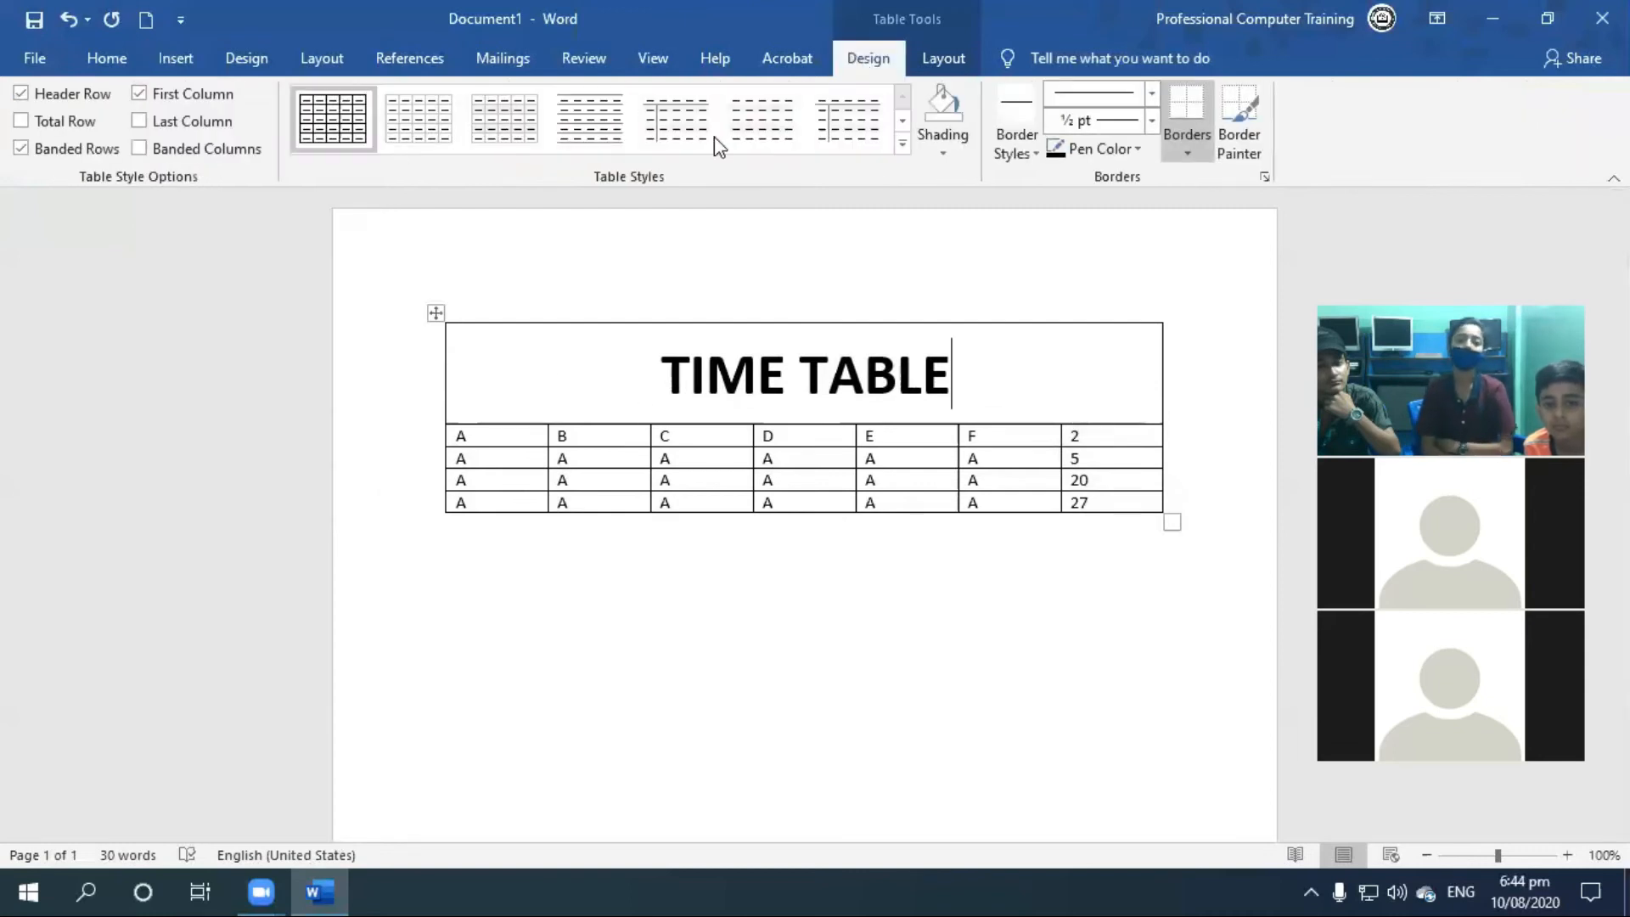
Step: Try erasing the cell partitions across the table's lower rows with the Eraser, undo the erasure and leave the tool
left_click(944, 59)
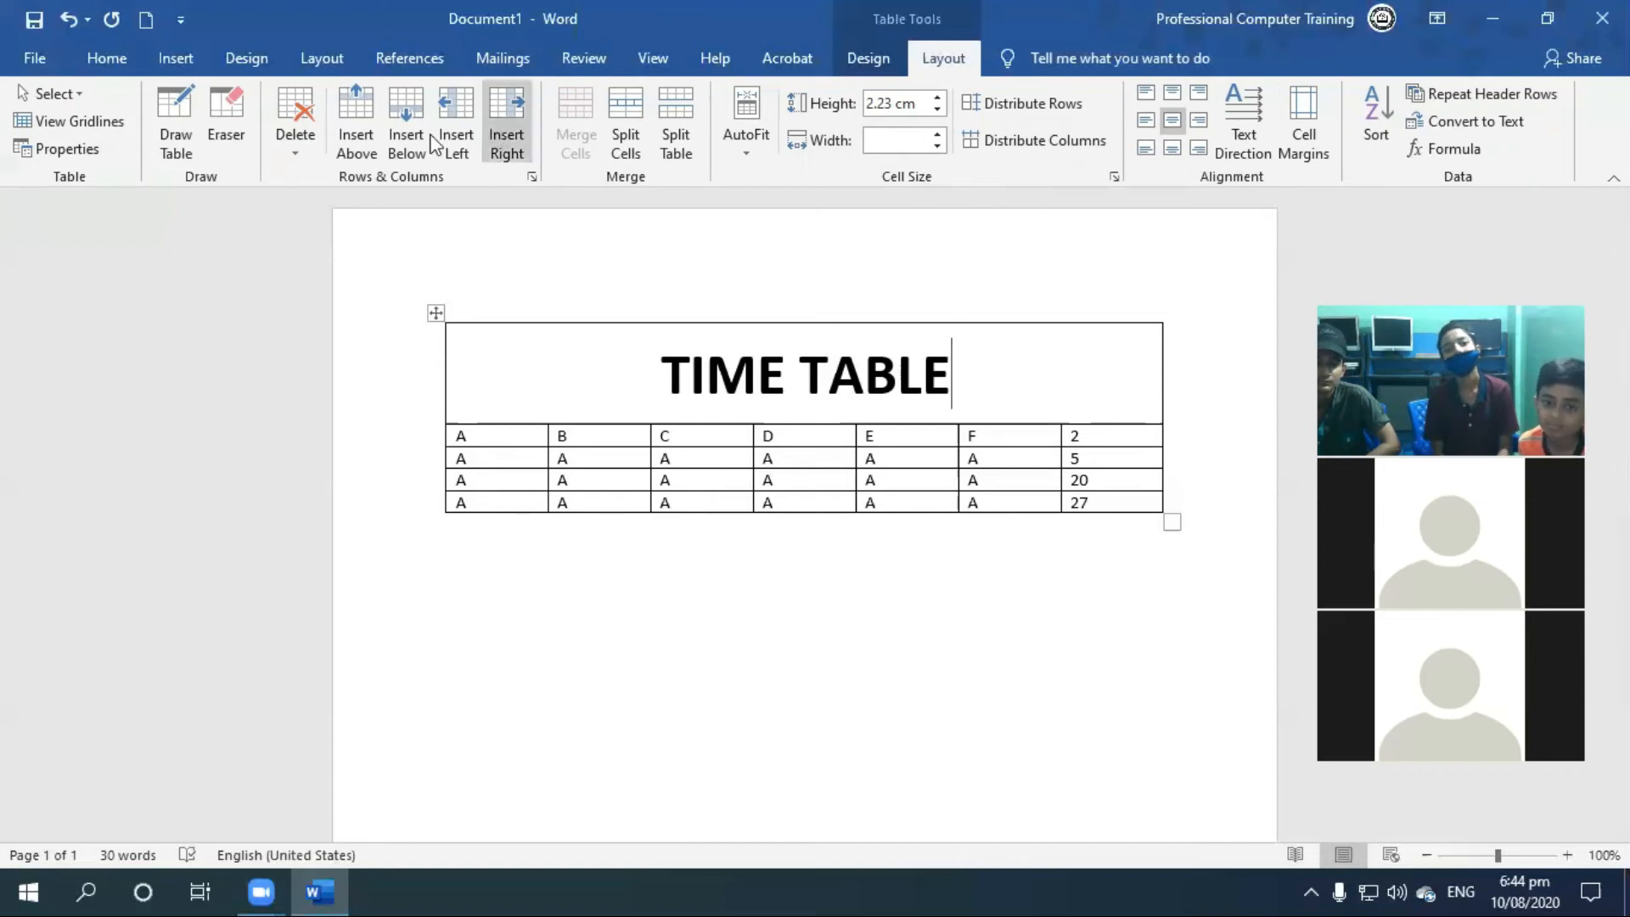
left_click(208, 121)
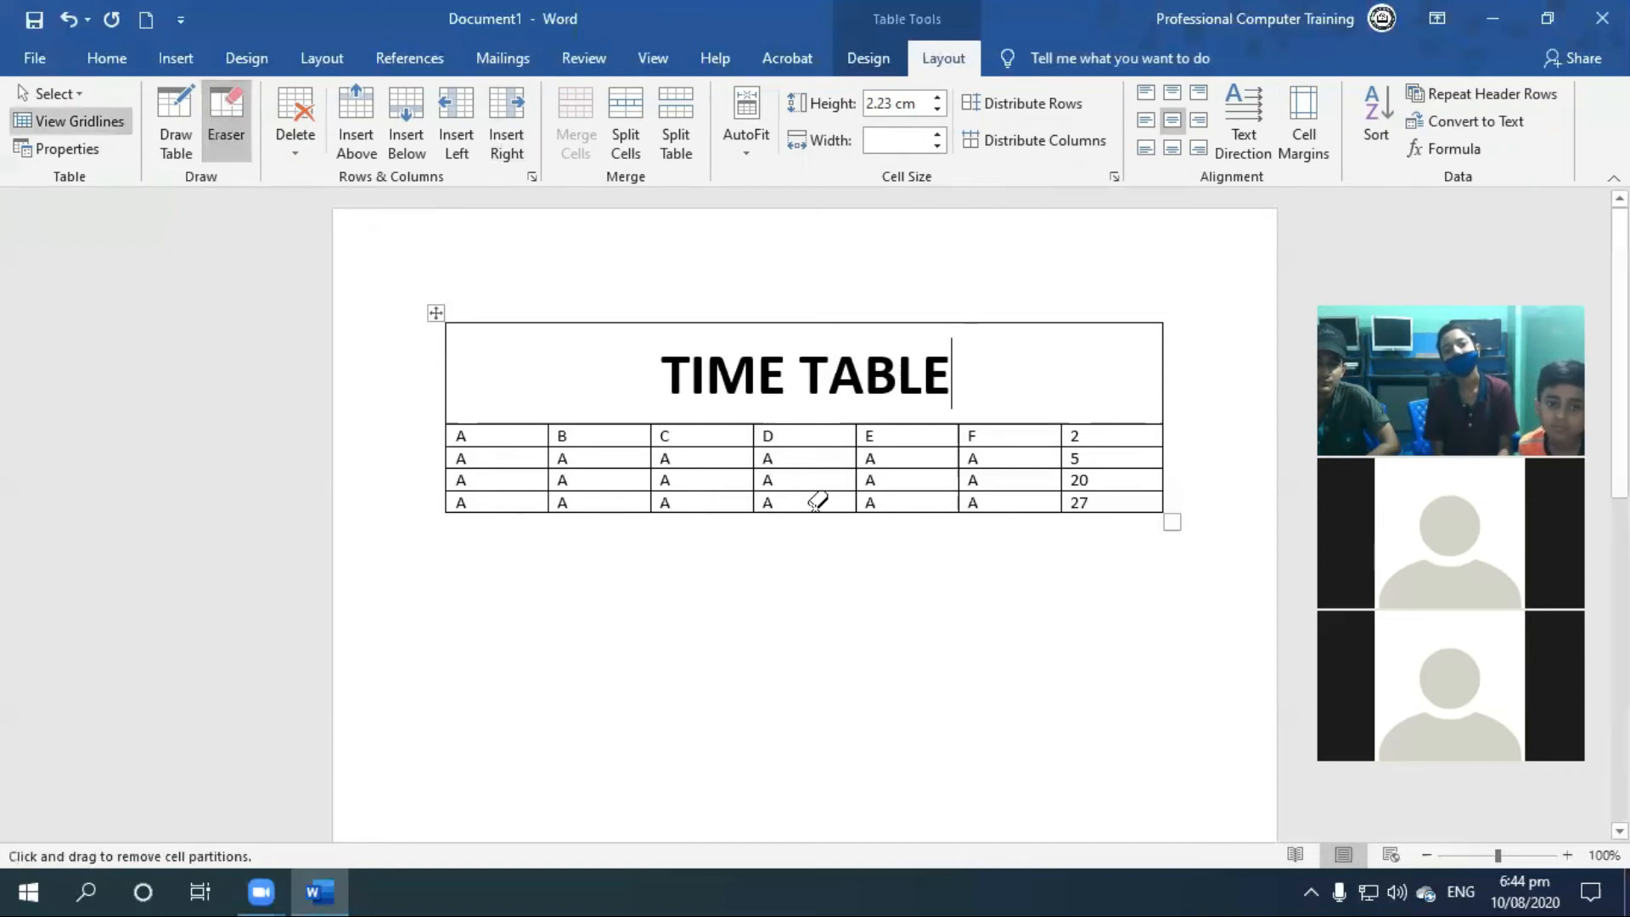
mouse_move(1142, 540)
left_mouse_down()
mouse_move(1081, 506)
mouse_move(907, 506)
mouse_move(623, 458)
mouse_move(486, 455)
left_mouse_up()
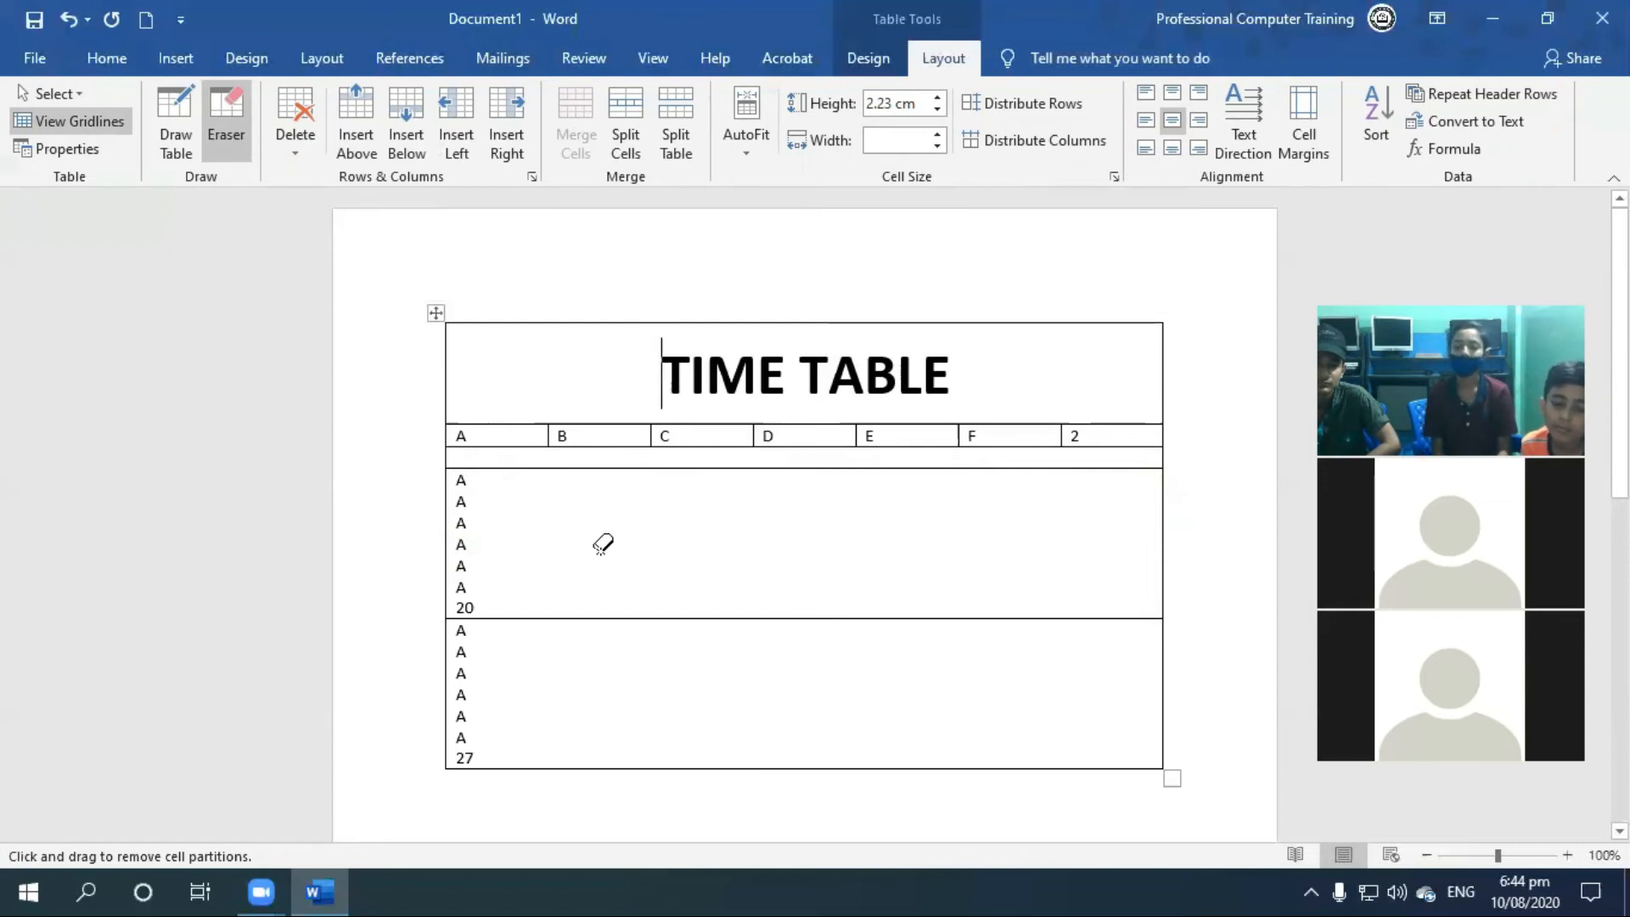
key("ctrl+z")
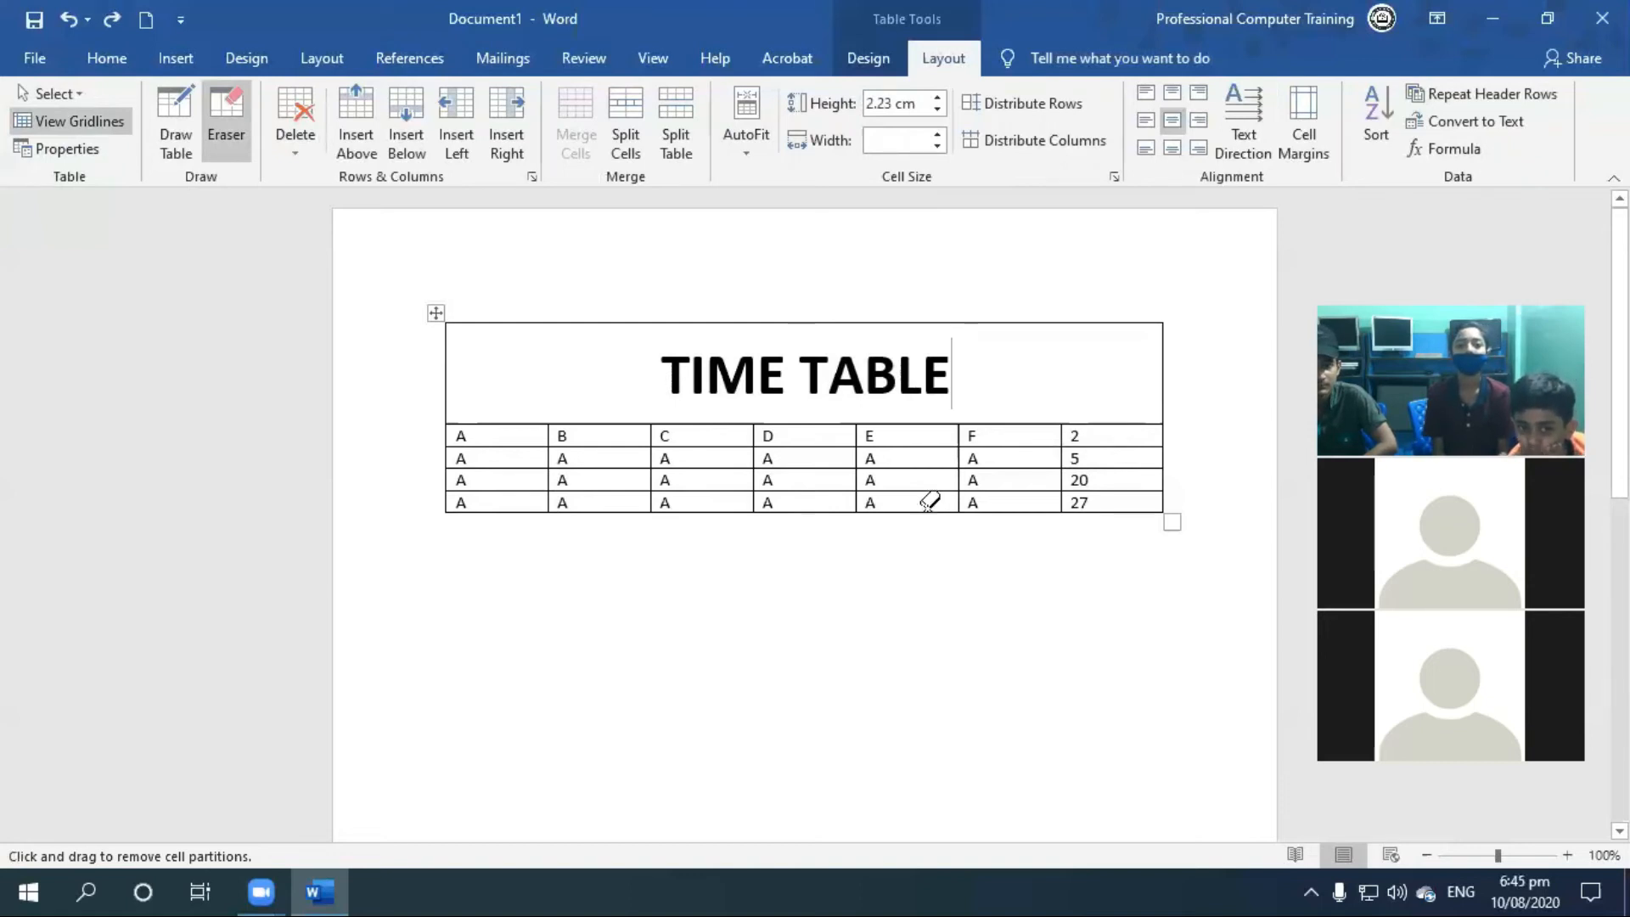
left_click(966, 53)
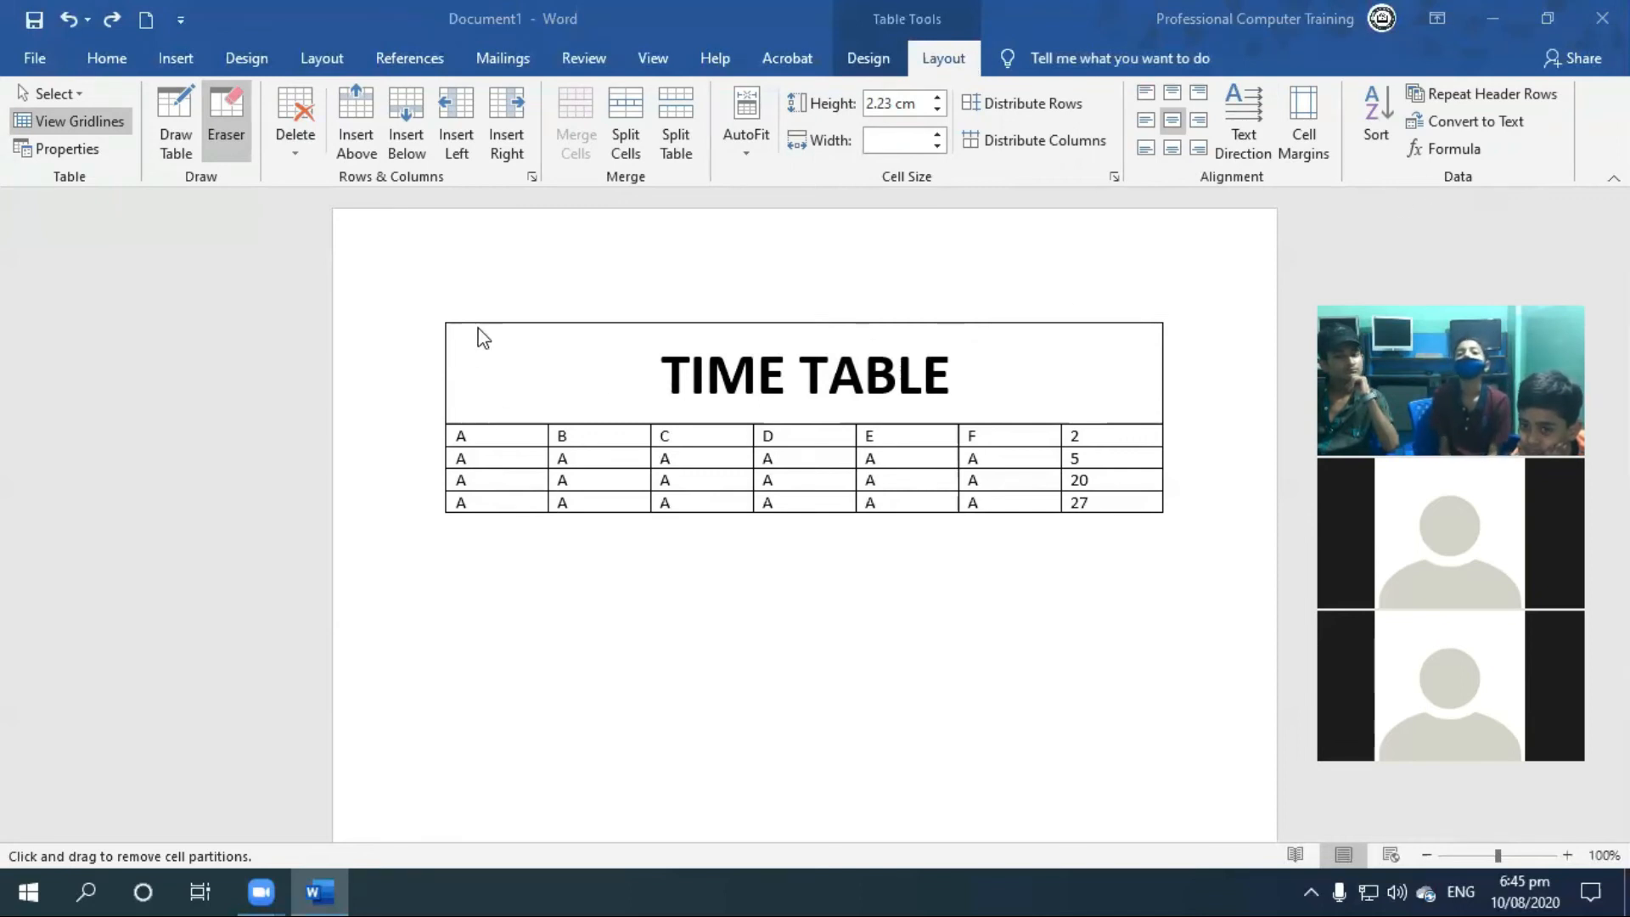
key("Escape")
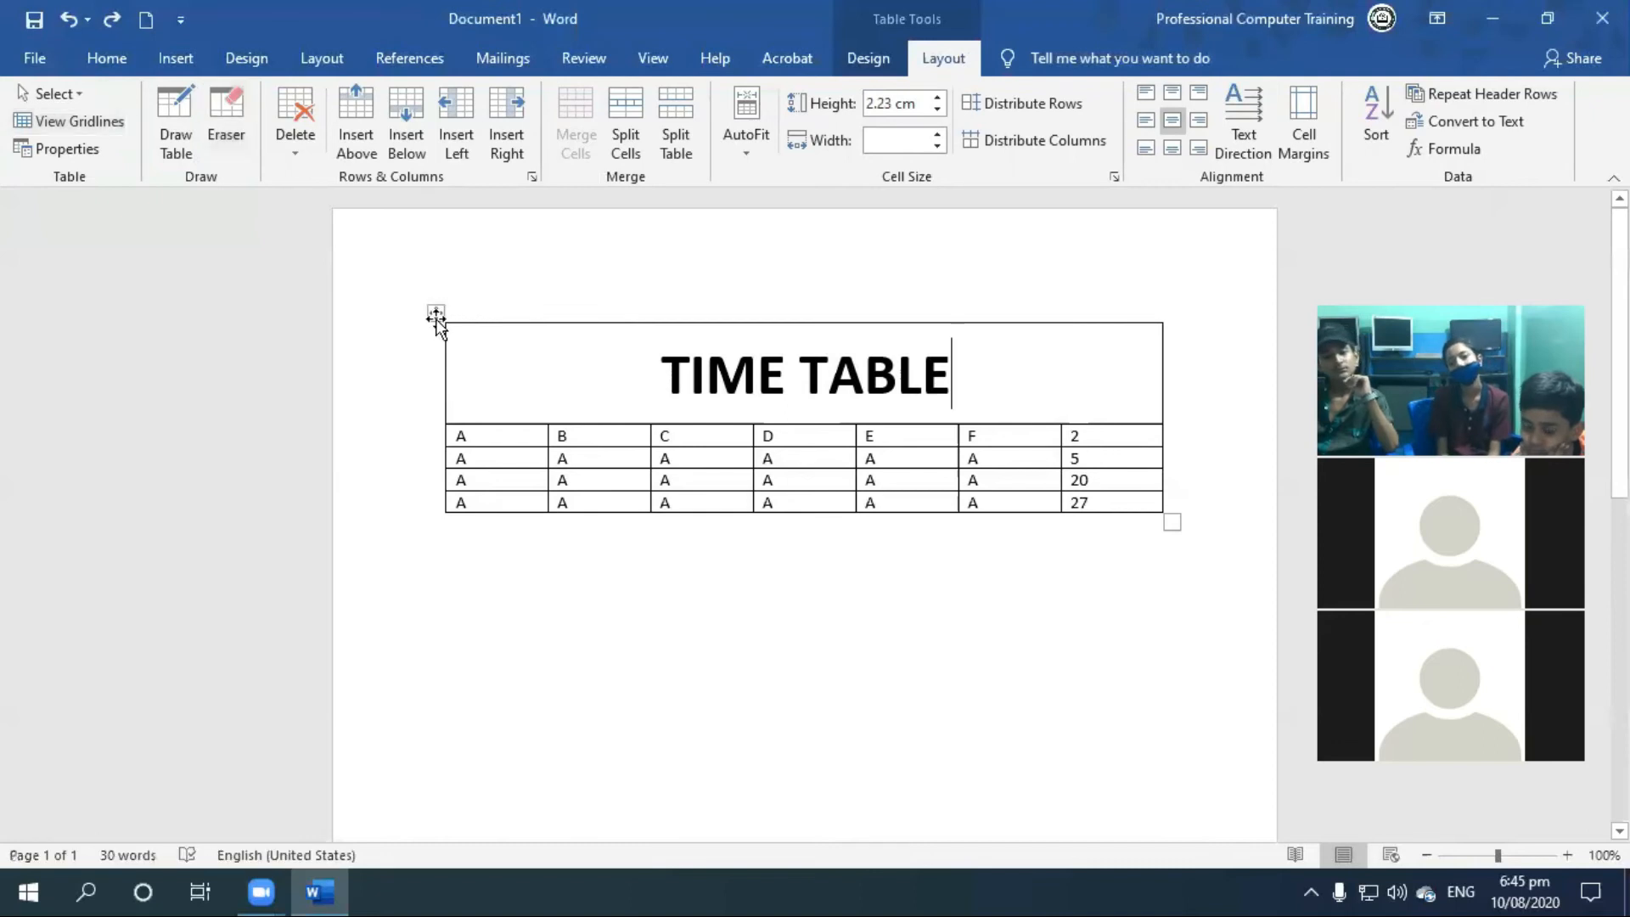
Step: Delete the entire TIME TABLE table from the document
left_click(436, 316)
key("BackSpace")
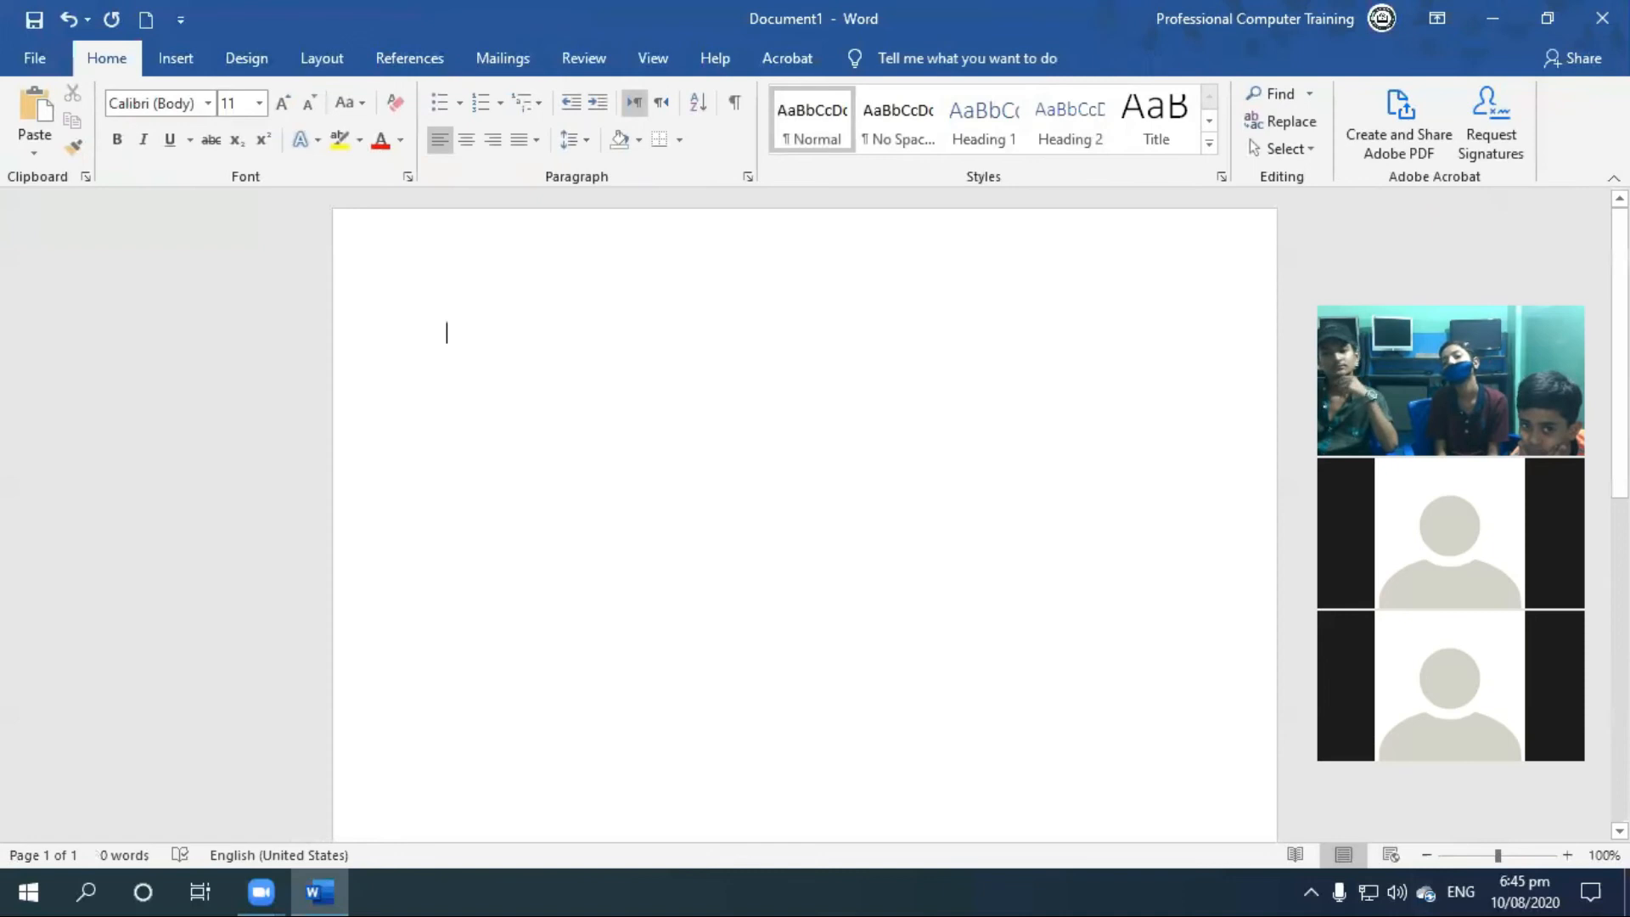
left_click(176, 59)
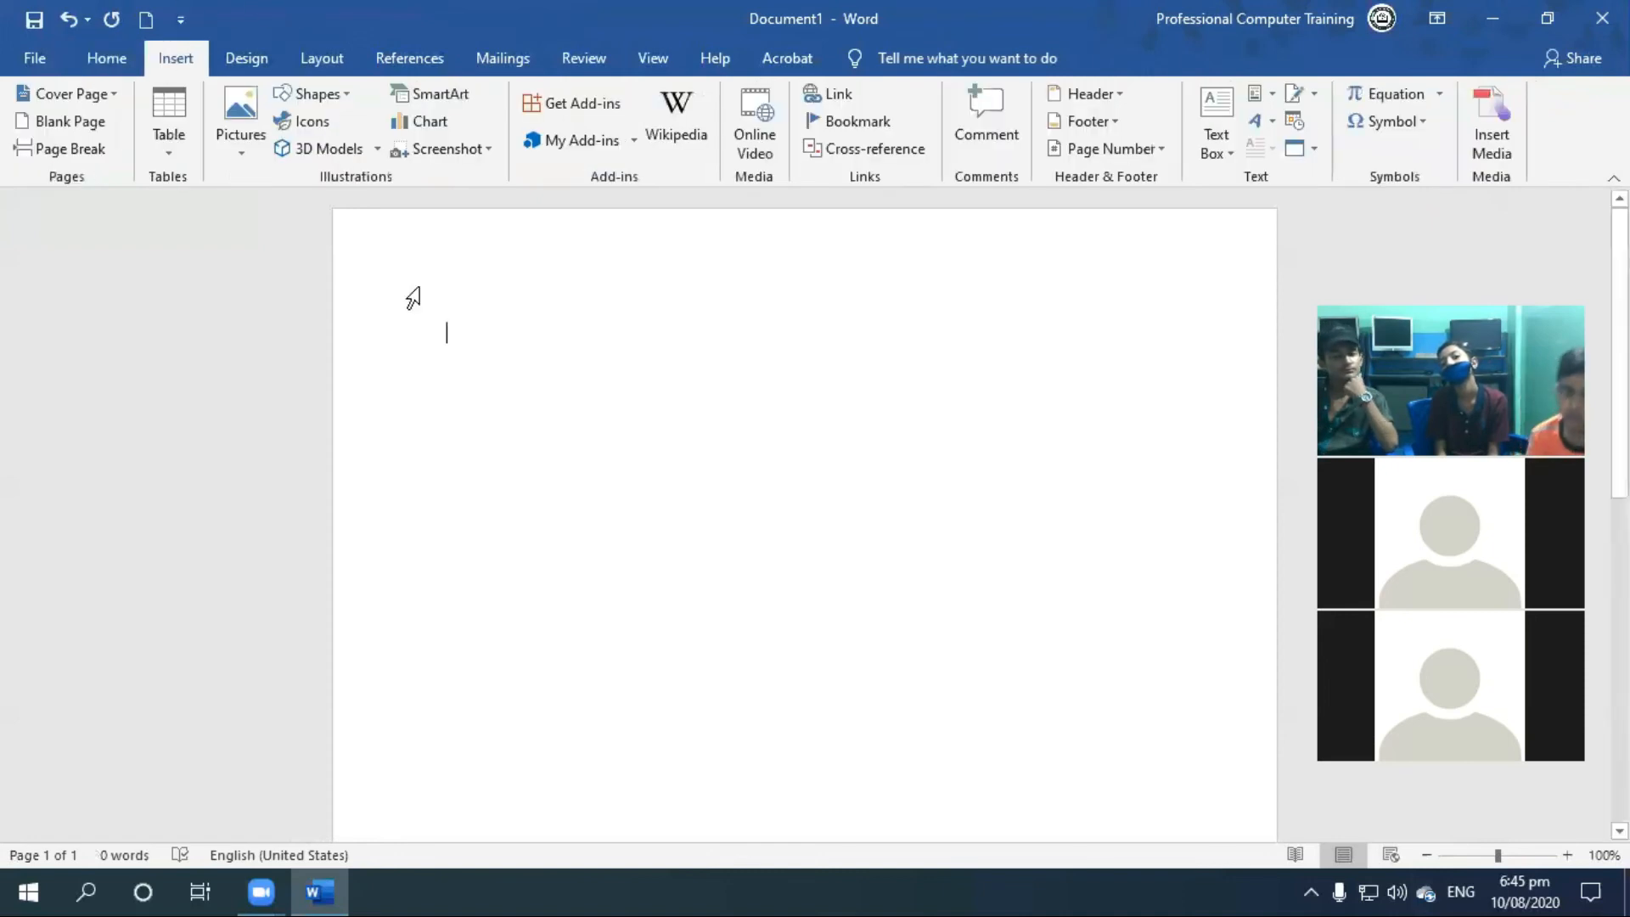
left_click(236, 144)
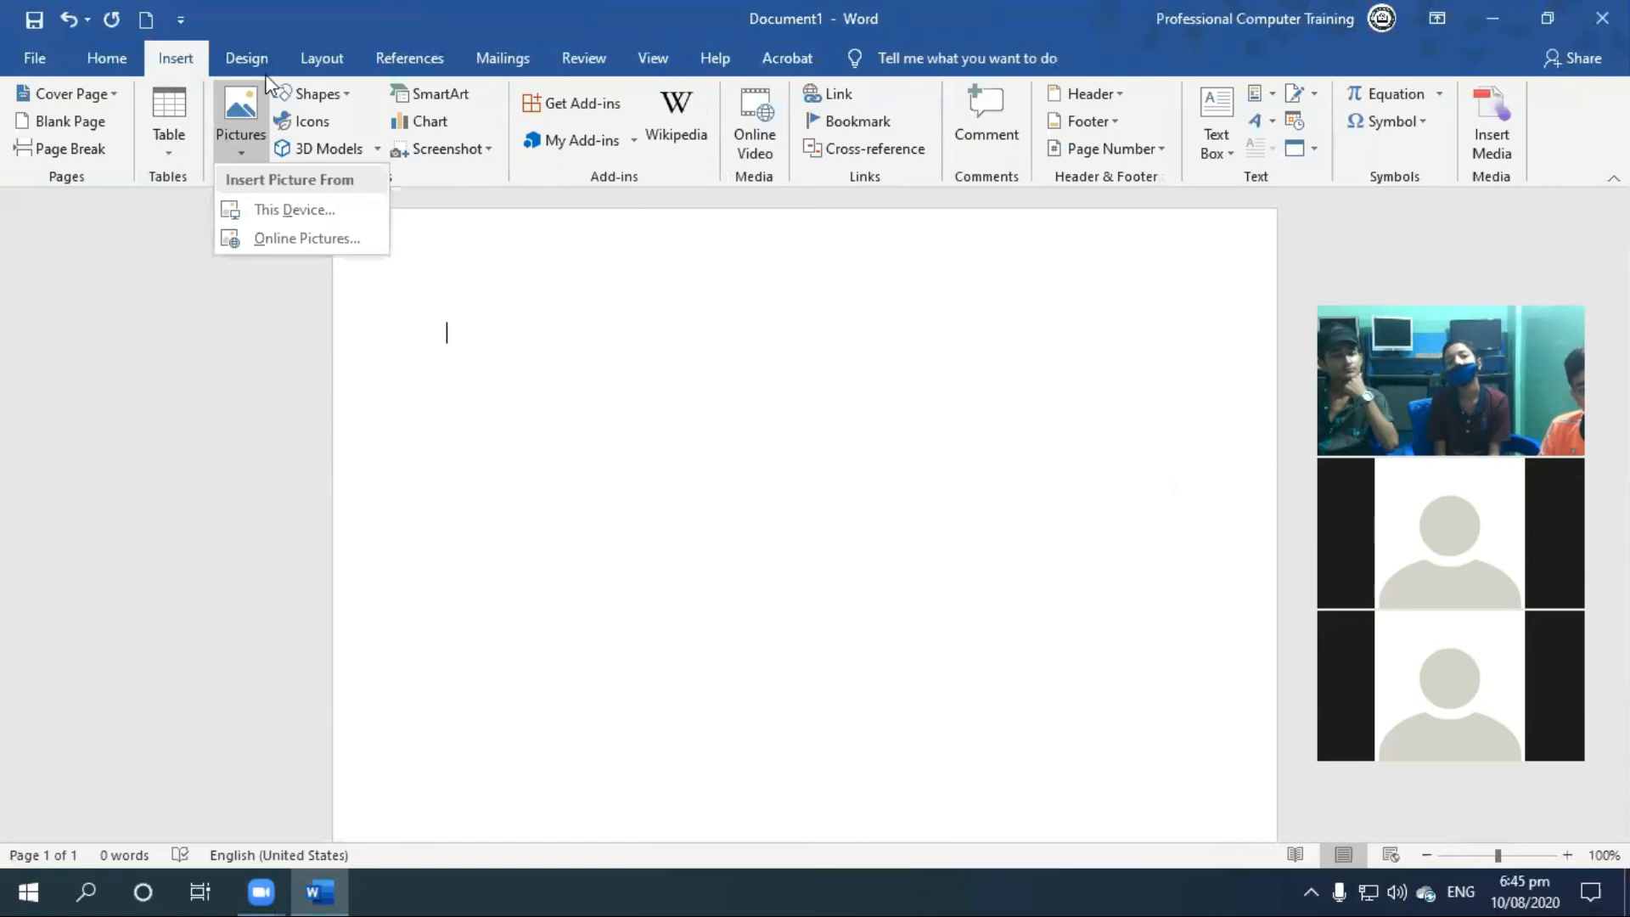
left_click(520, 315)
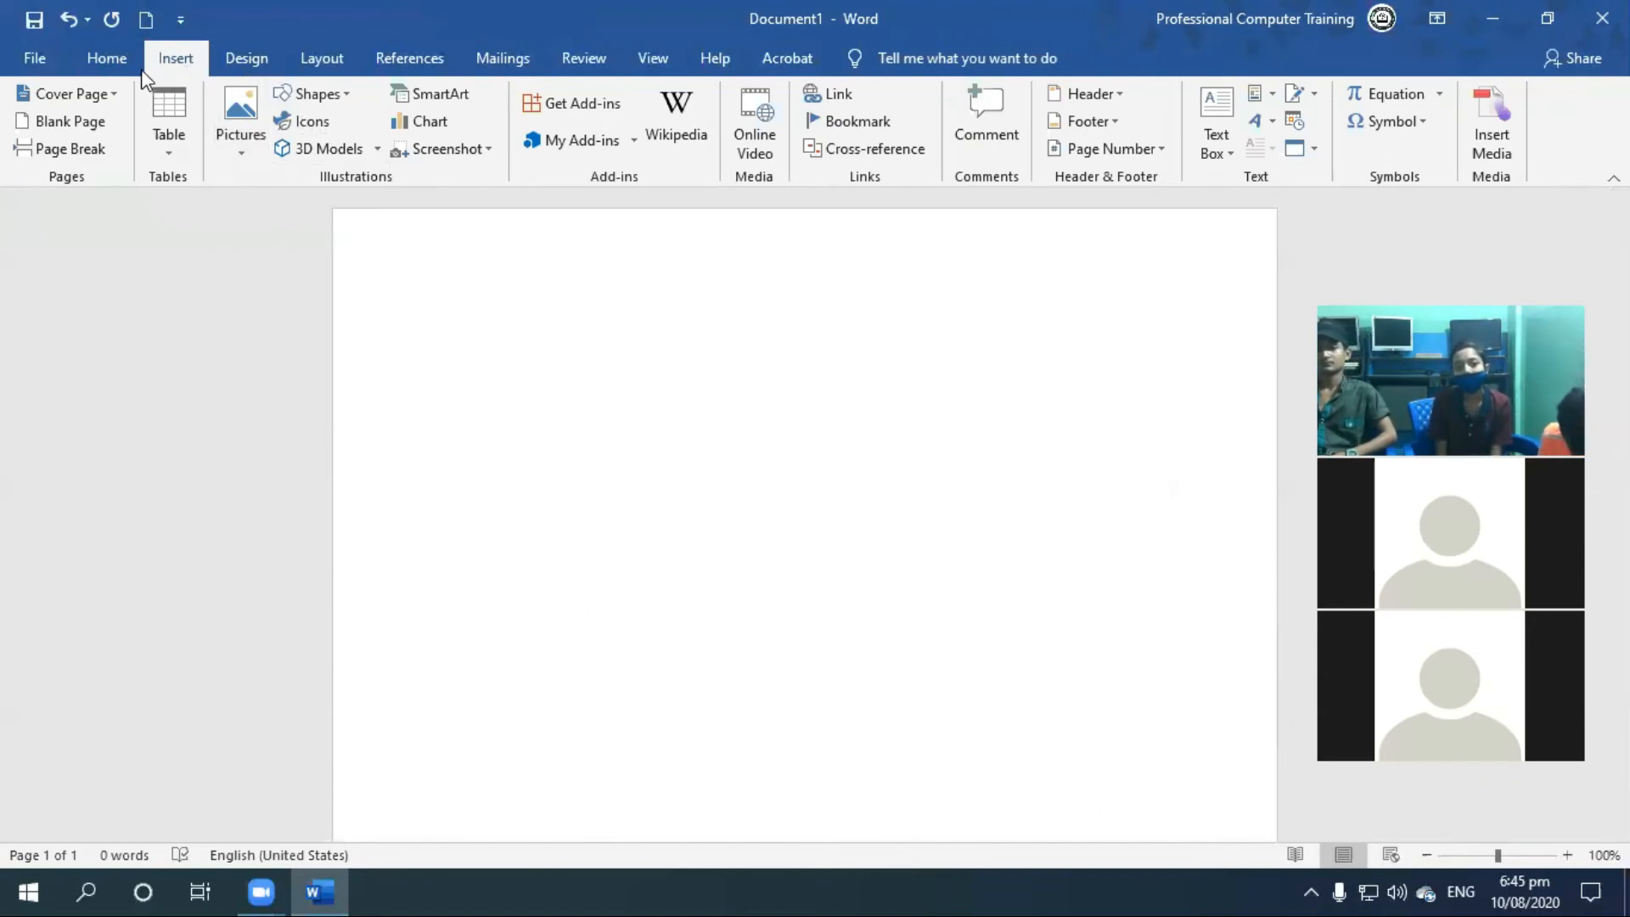
left_click(242, 134)
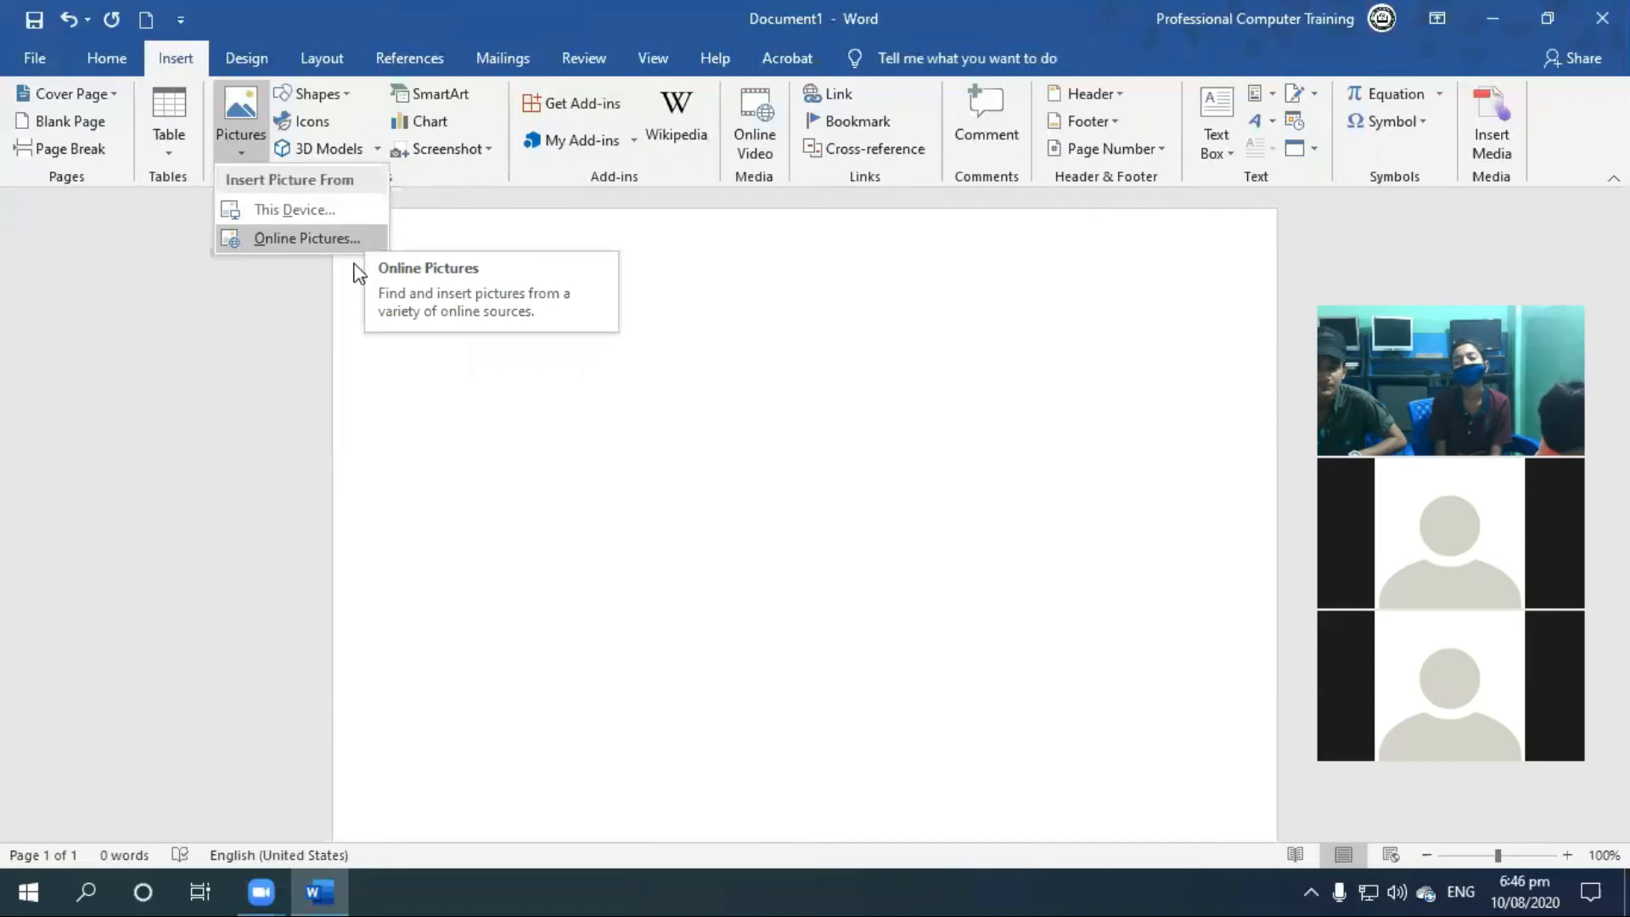
left_click(564, 488)
Step: Switch to Google Chrome and run a Google image search for COMPUTER
left_click(1476, 34)
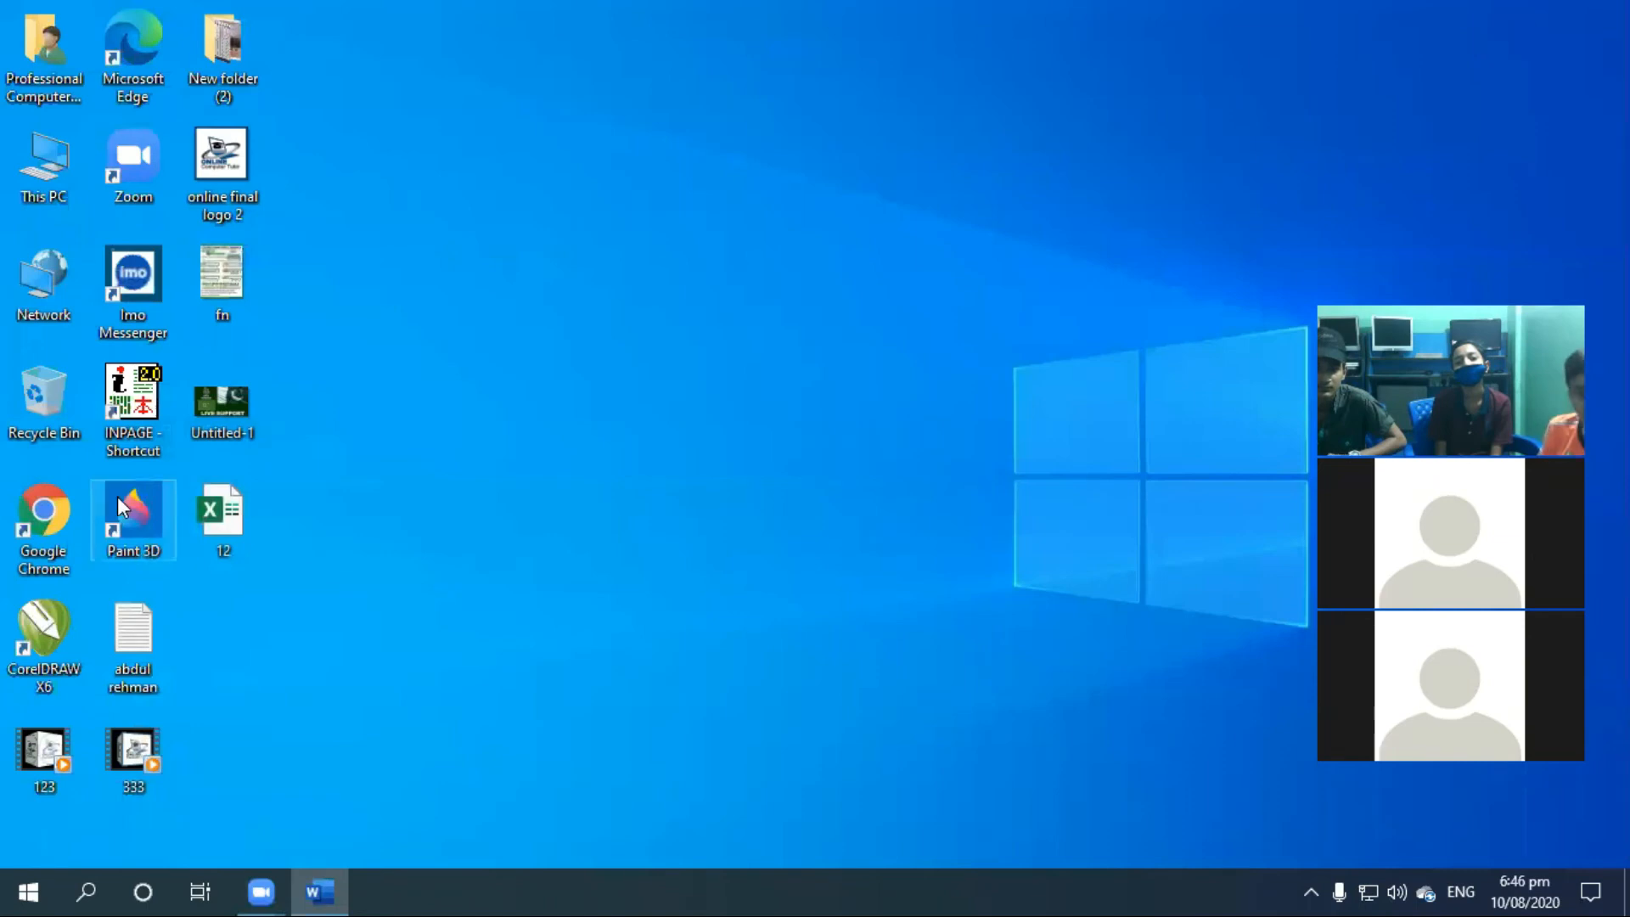
left_click(64, 508)
double_click(66, 509)
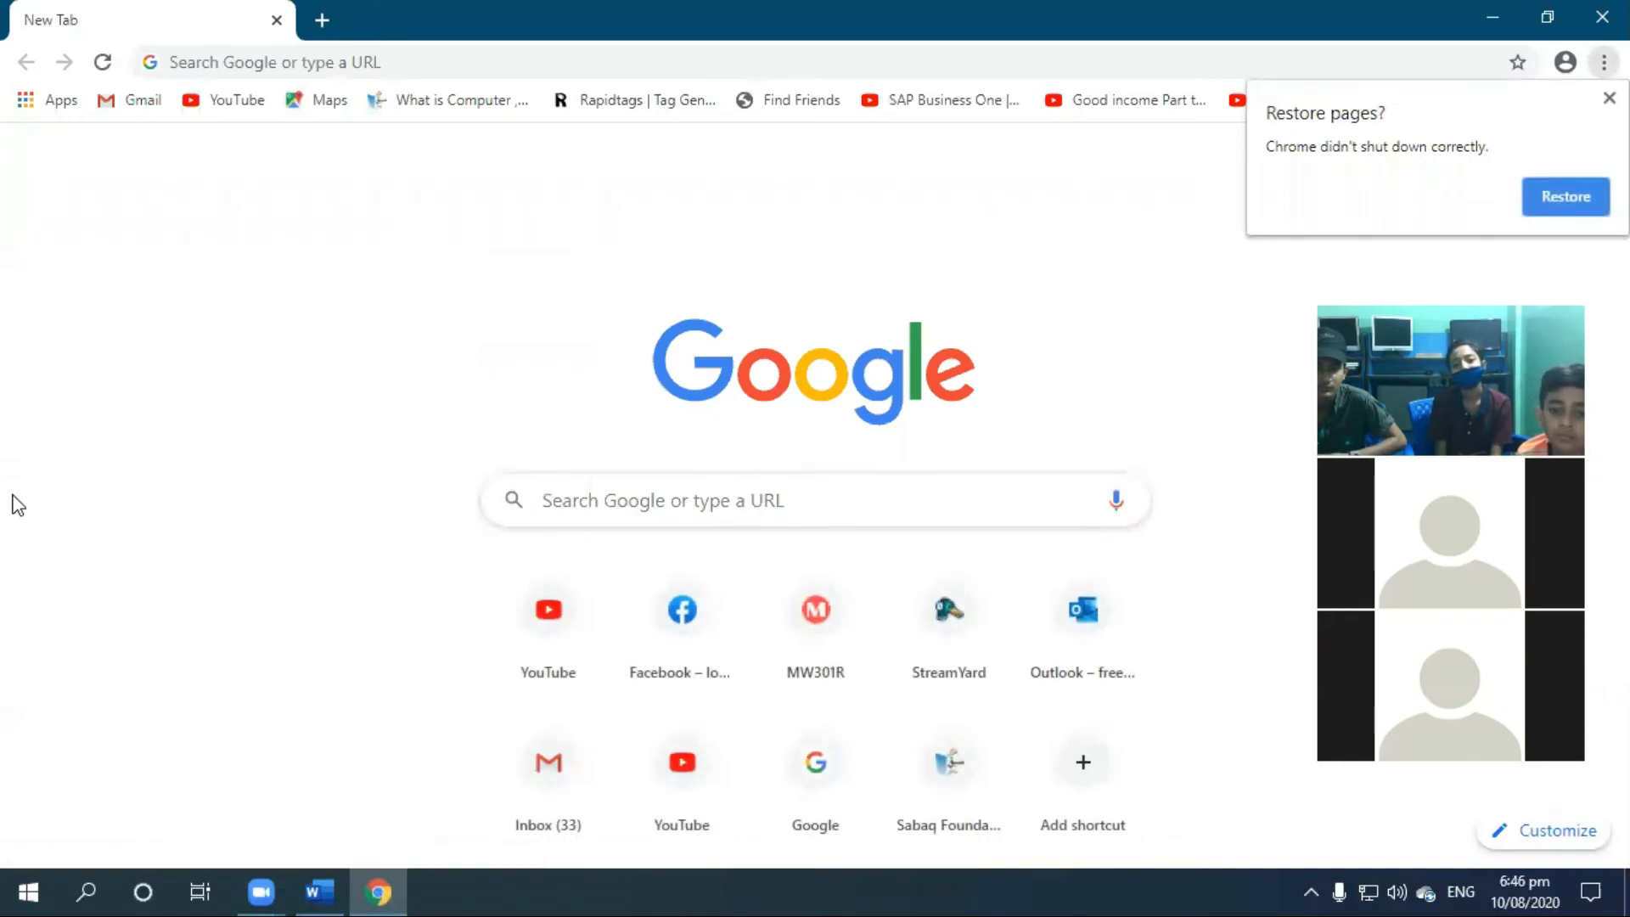
left_click(465, 63)
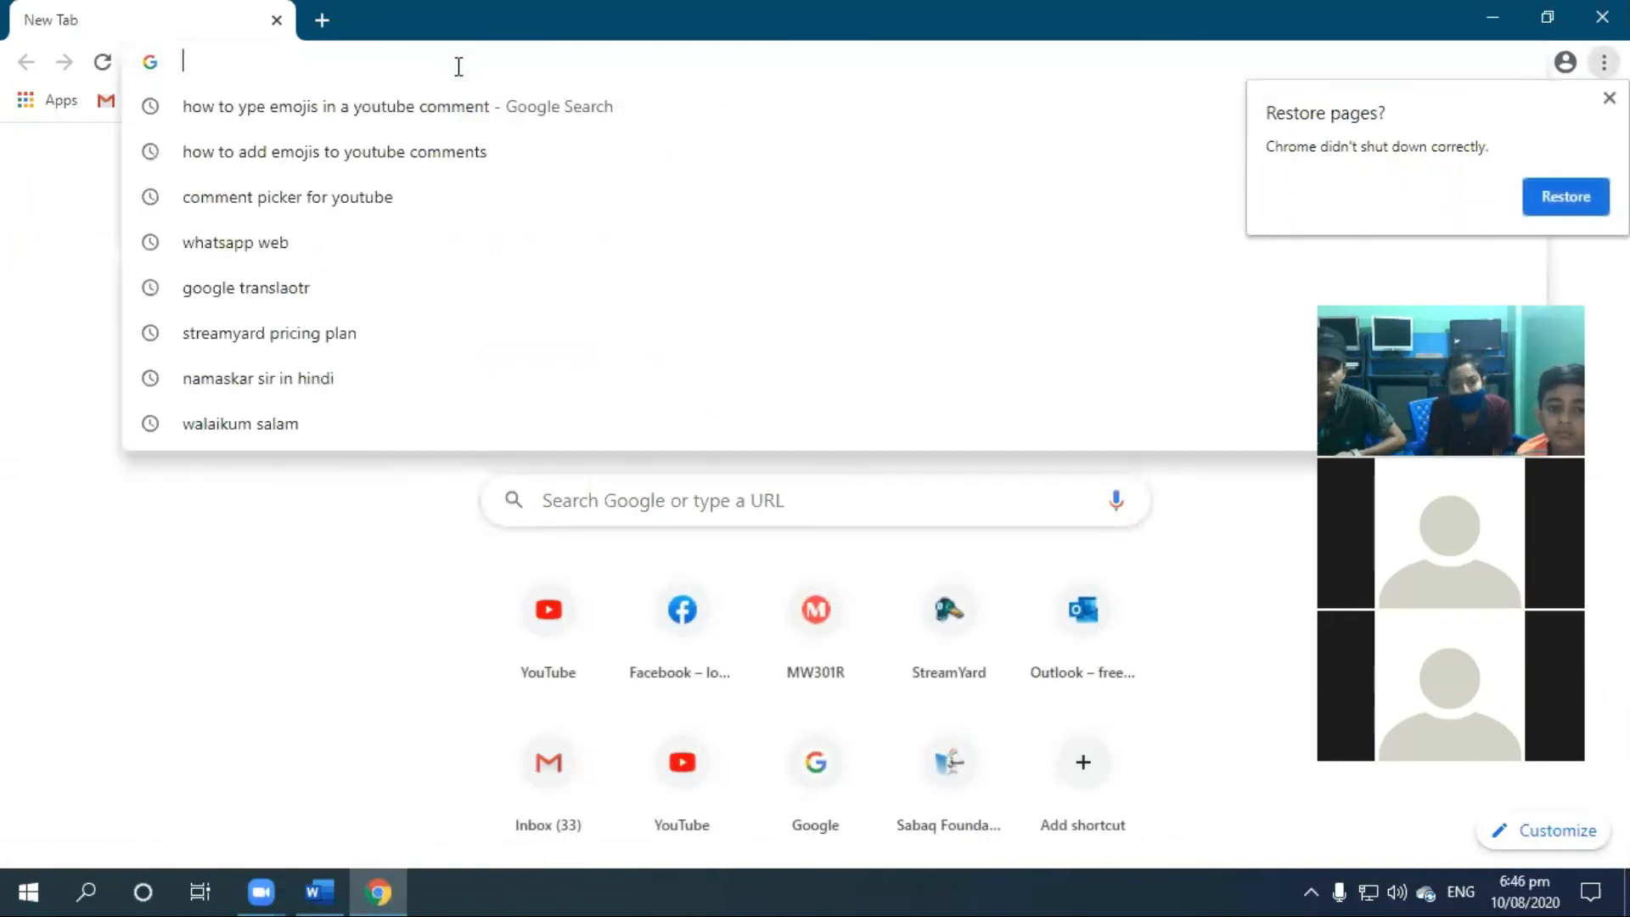
type("COMPUTER")
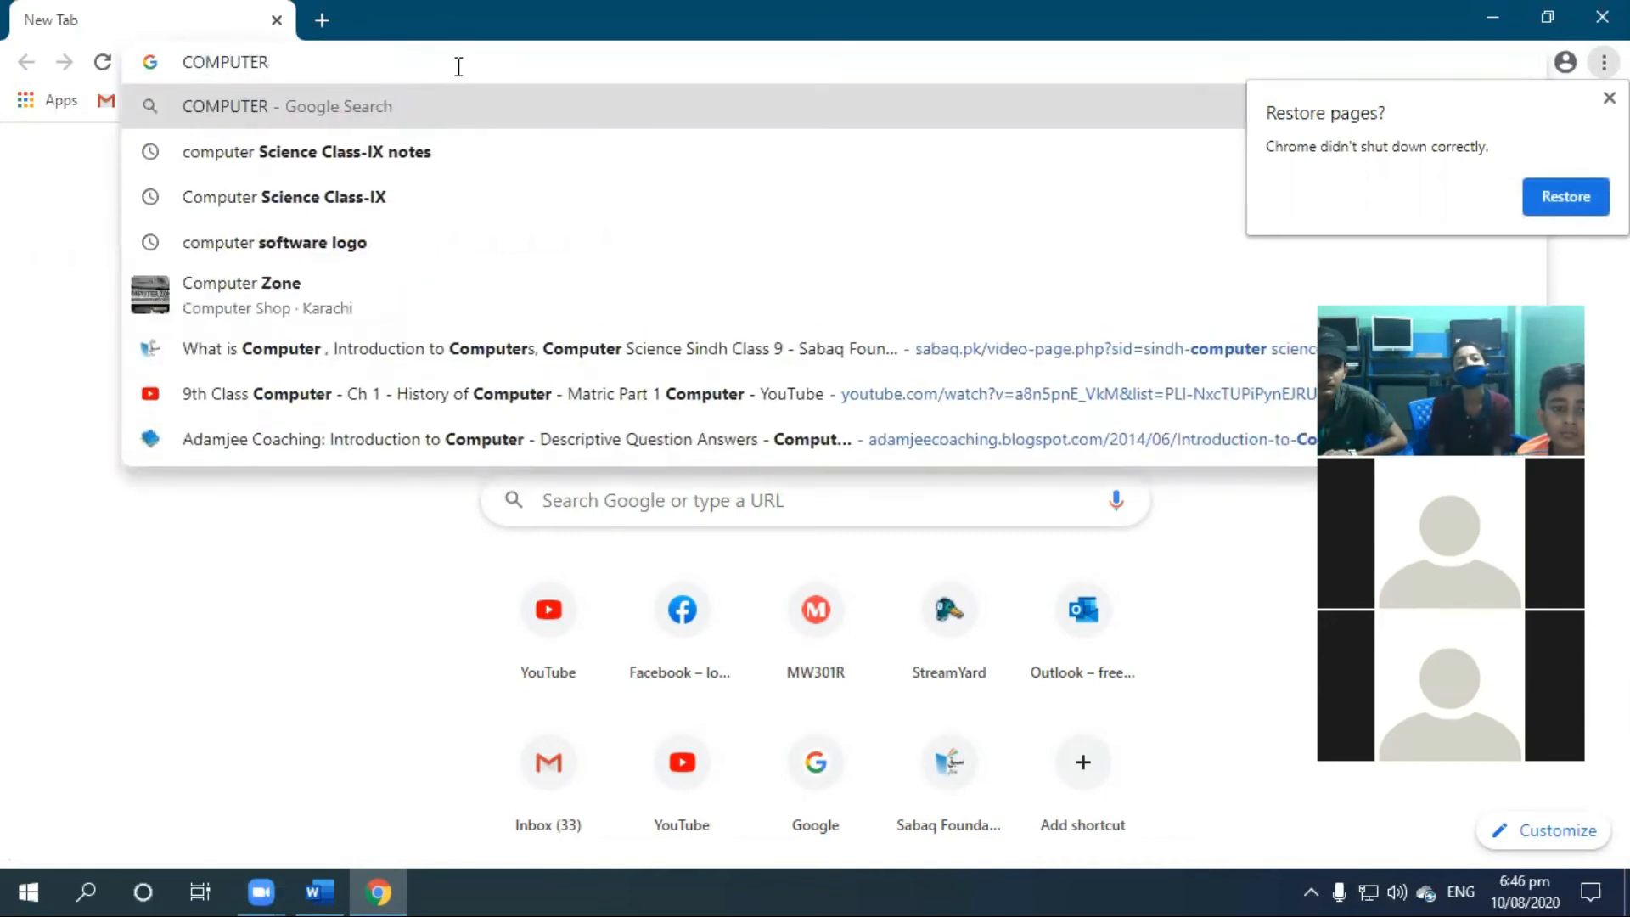
key("Return")
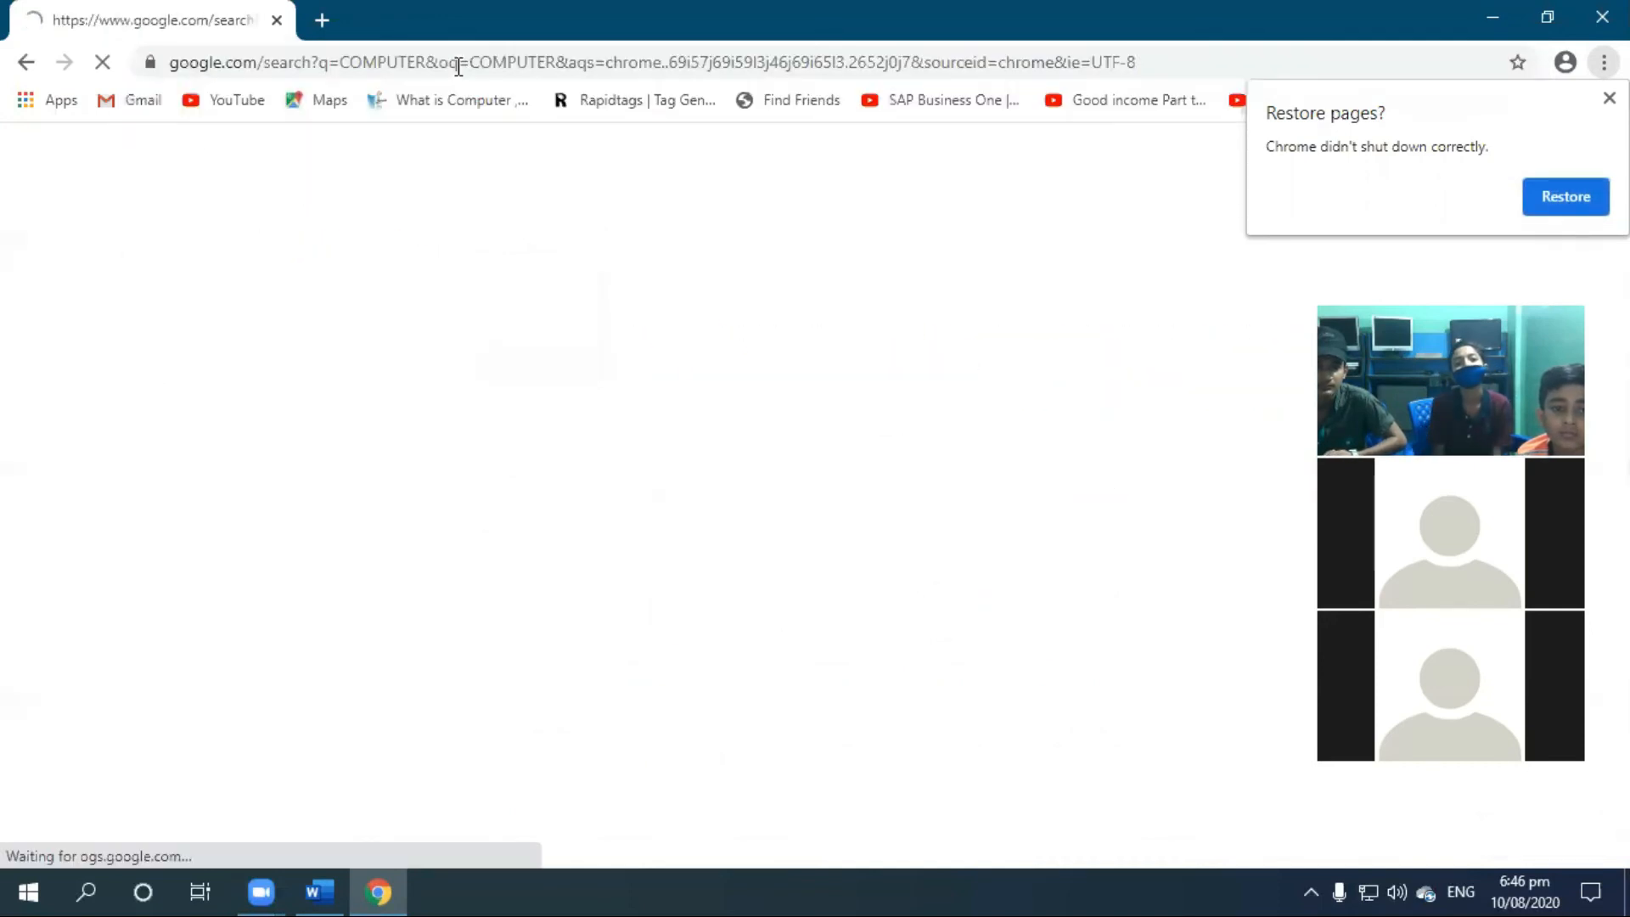
left_click(351, 250)
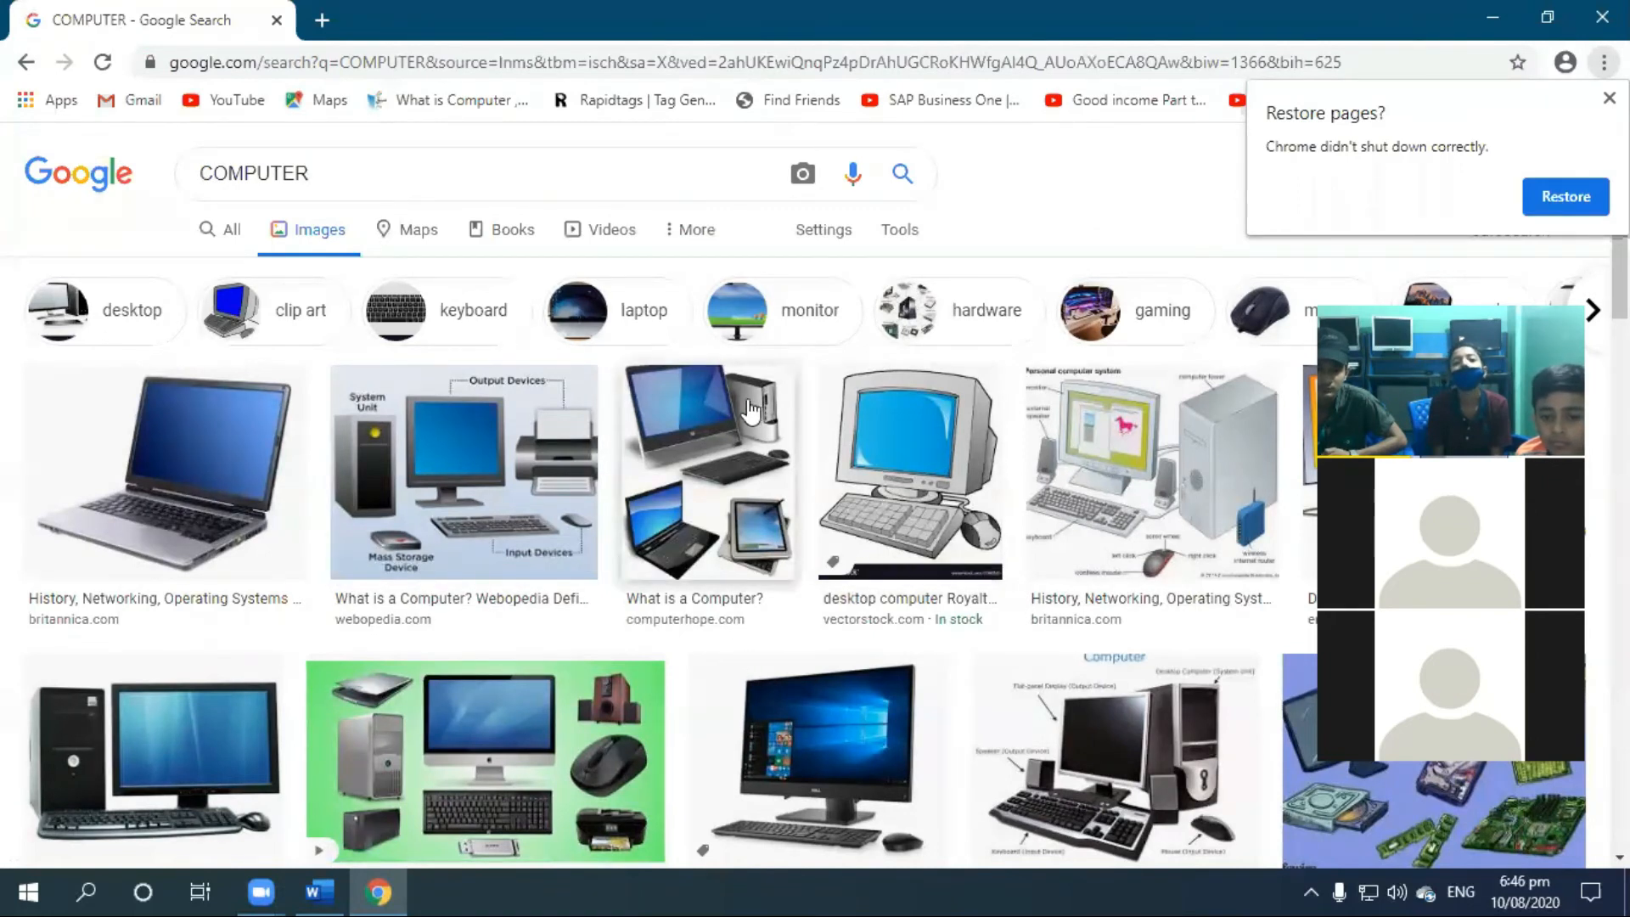
Step: Open the cartoon desktop computer result from VectorStock and copy its image
left_click(900, 450)
right_click(1114, 301)
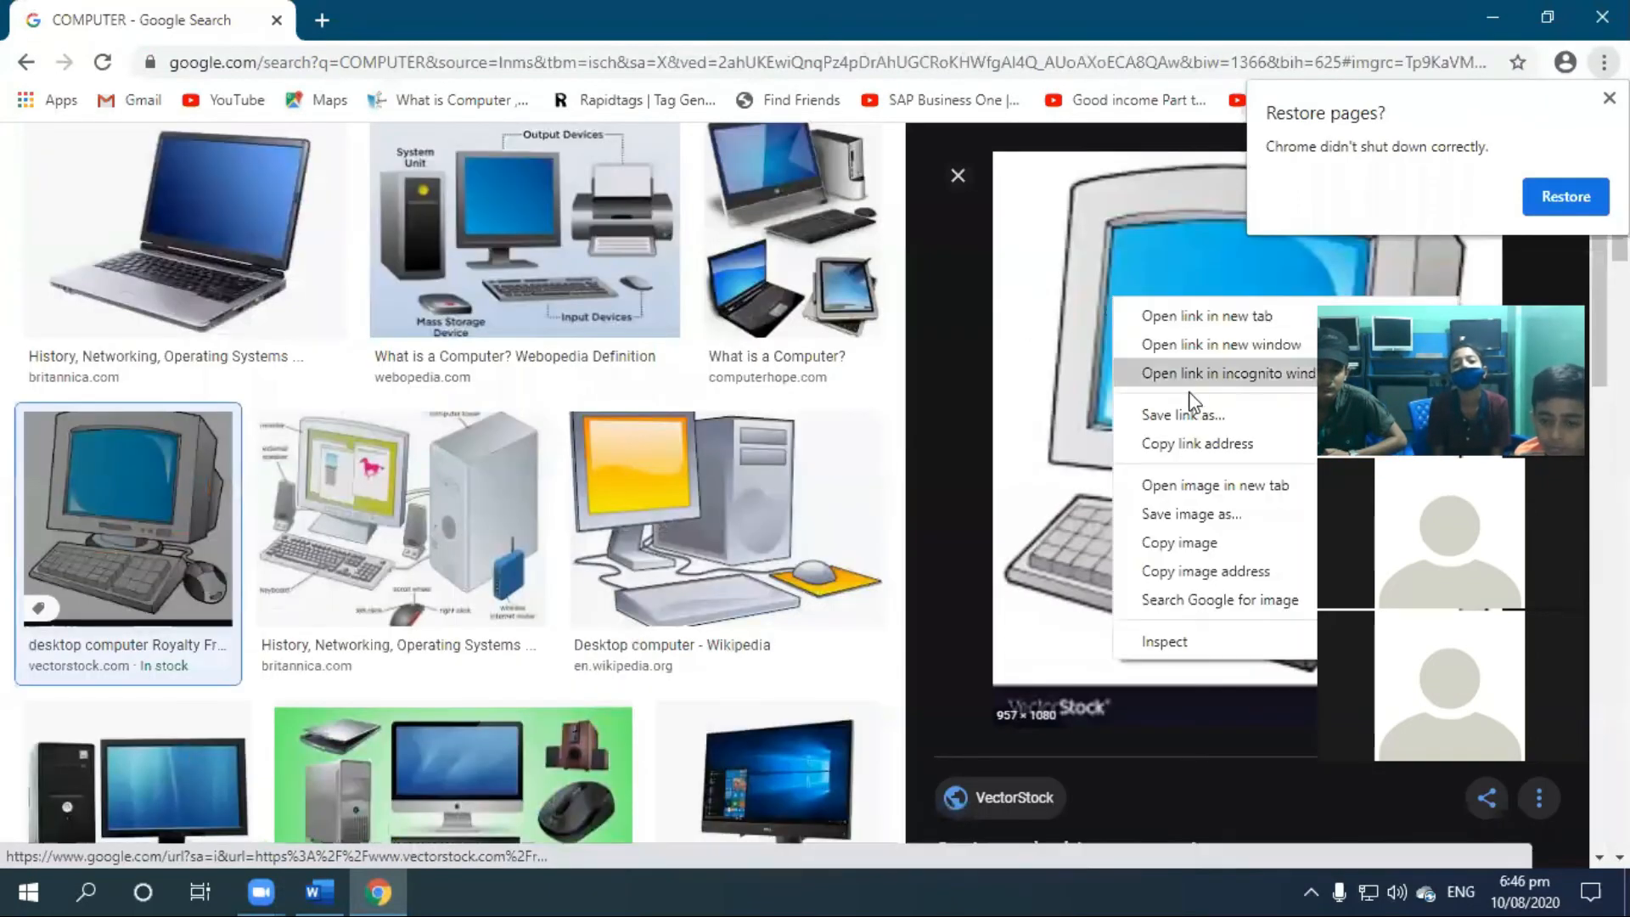
left_click(1165, 556)
Step: Switch to Word, paste the copied computer picture into the blank document and undo the paste
left_click(334, 885)
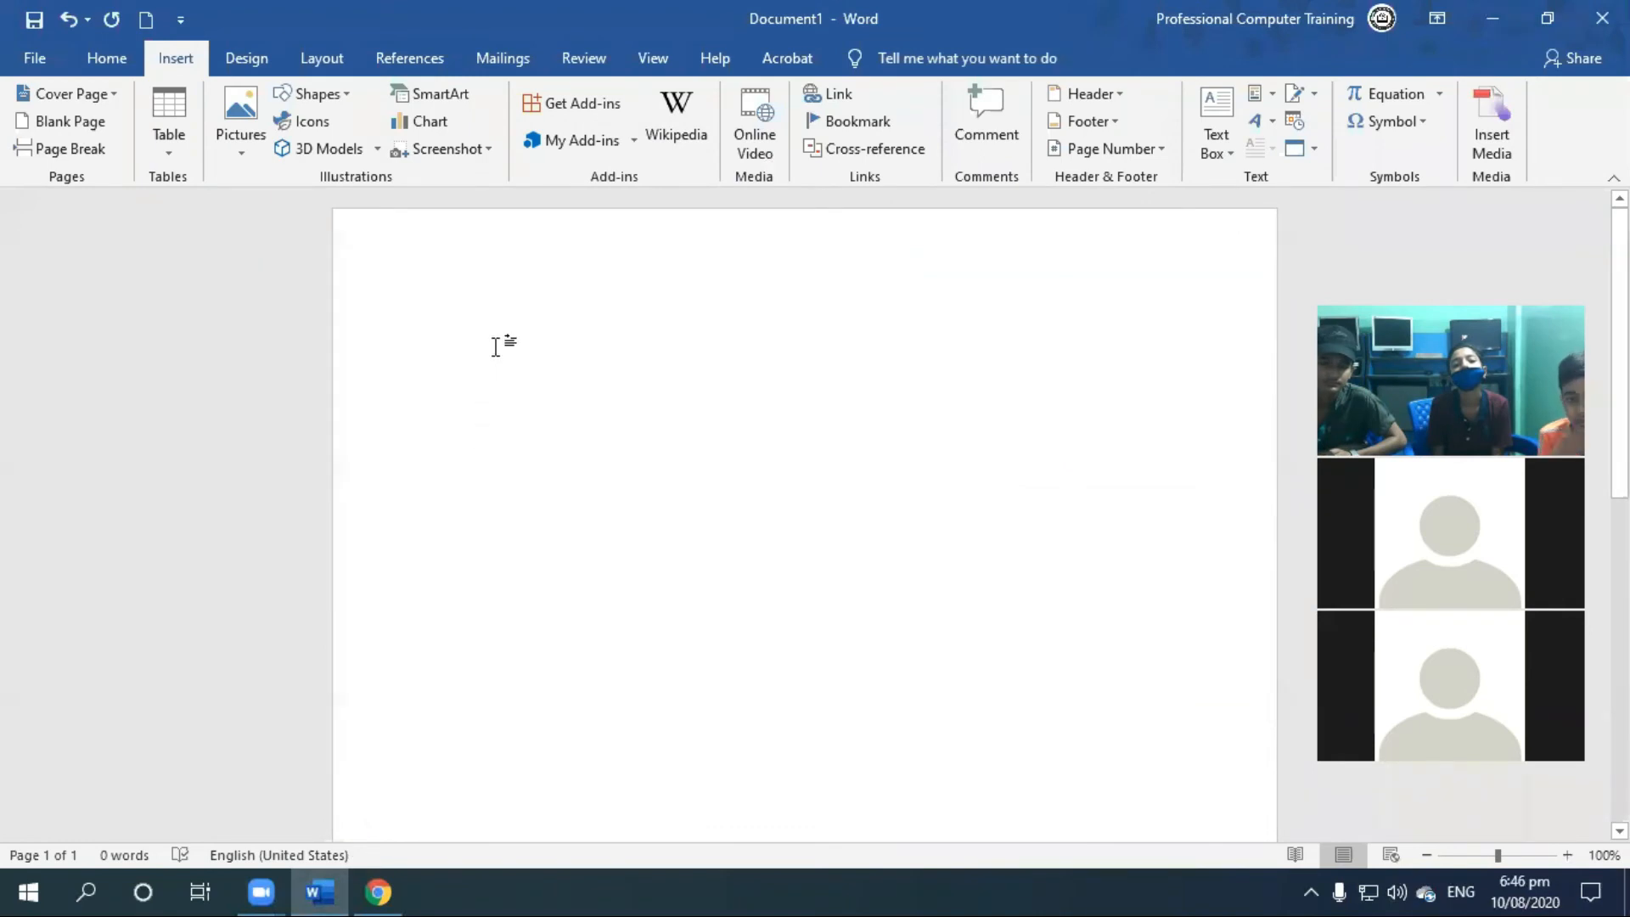
right_click(495, 346)
left_click(547, 452)
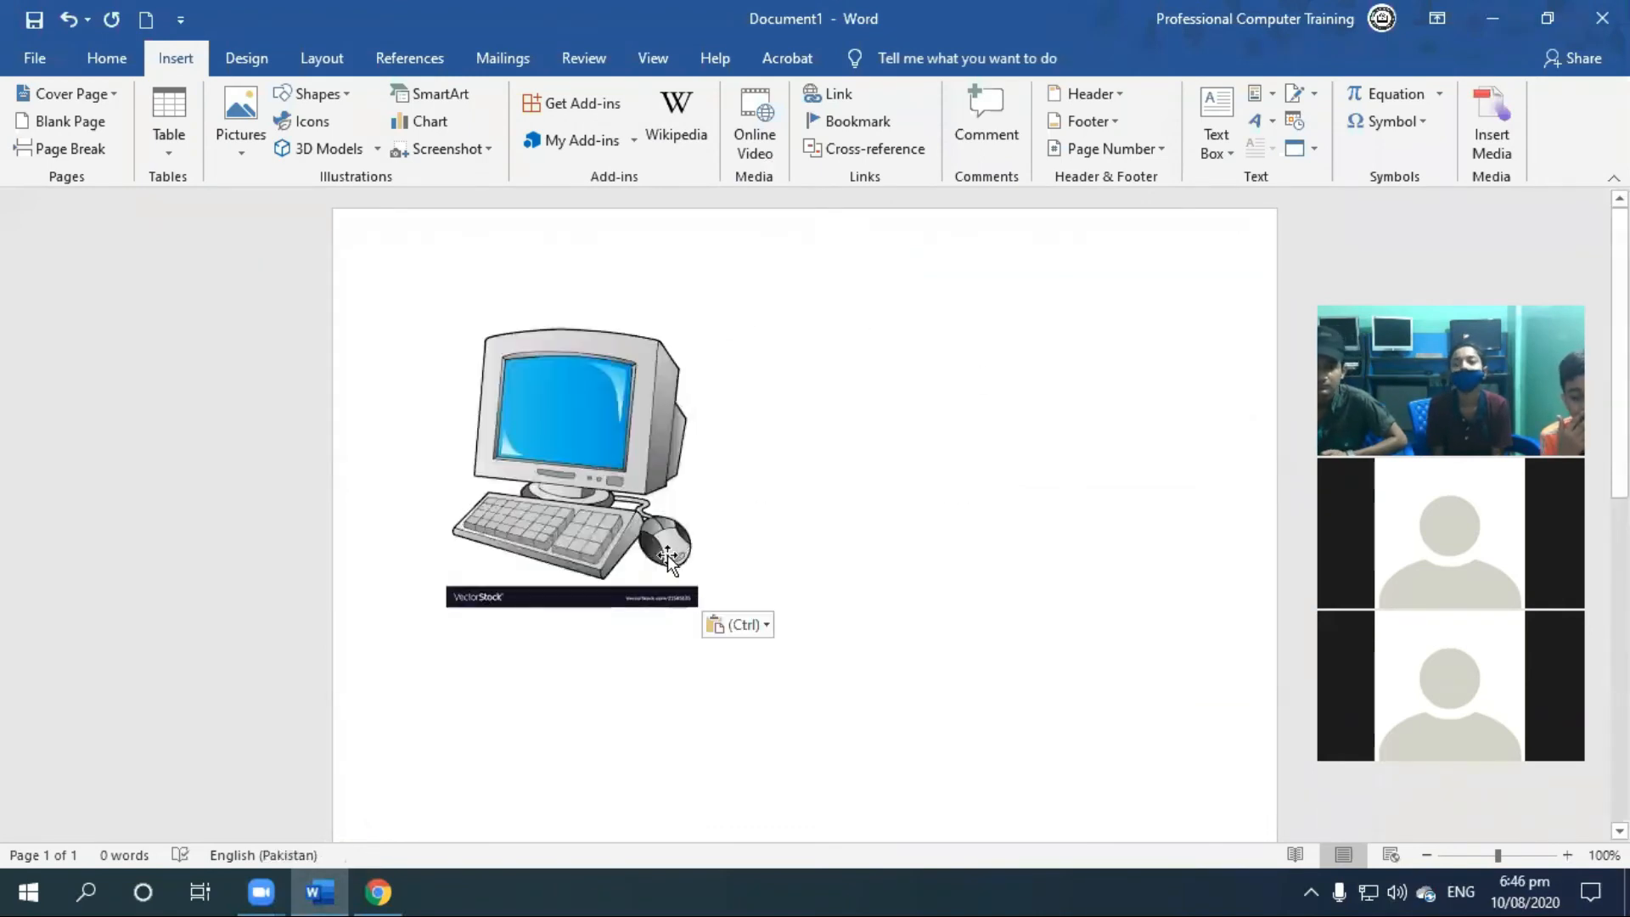
key("ctrl+z")
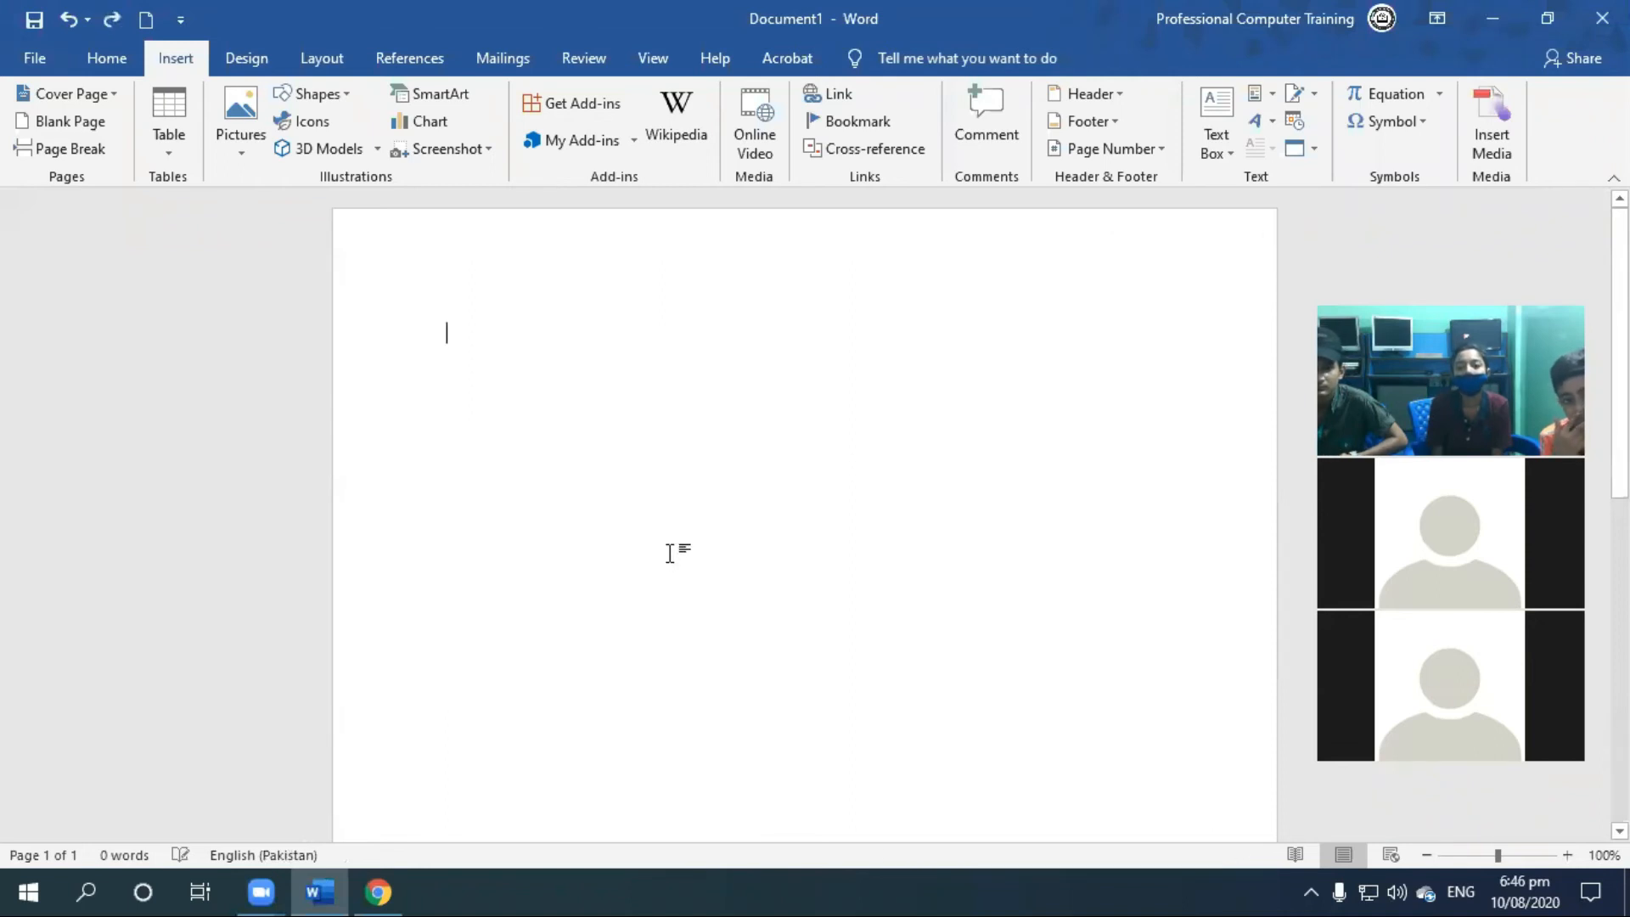
left_click(382, 891)
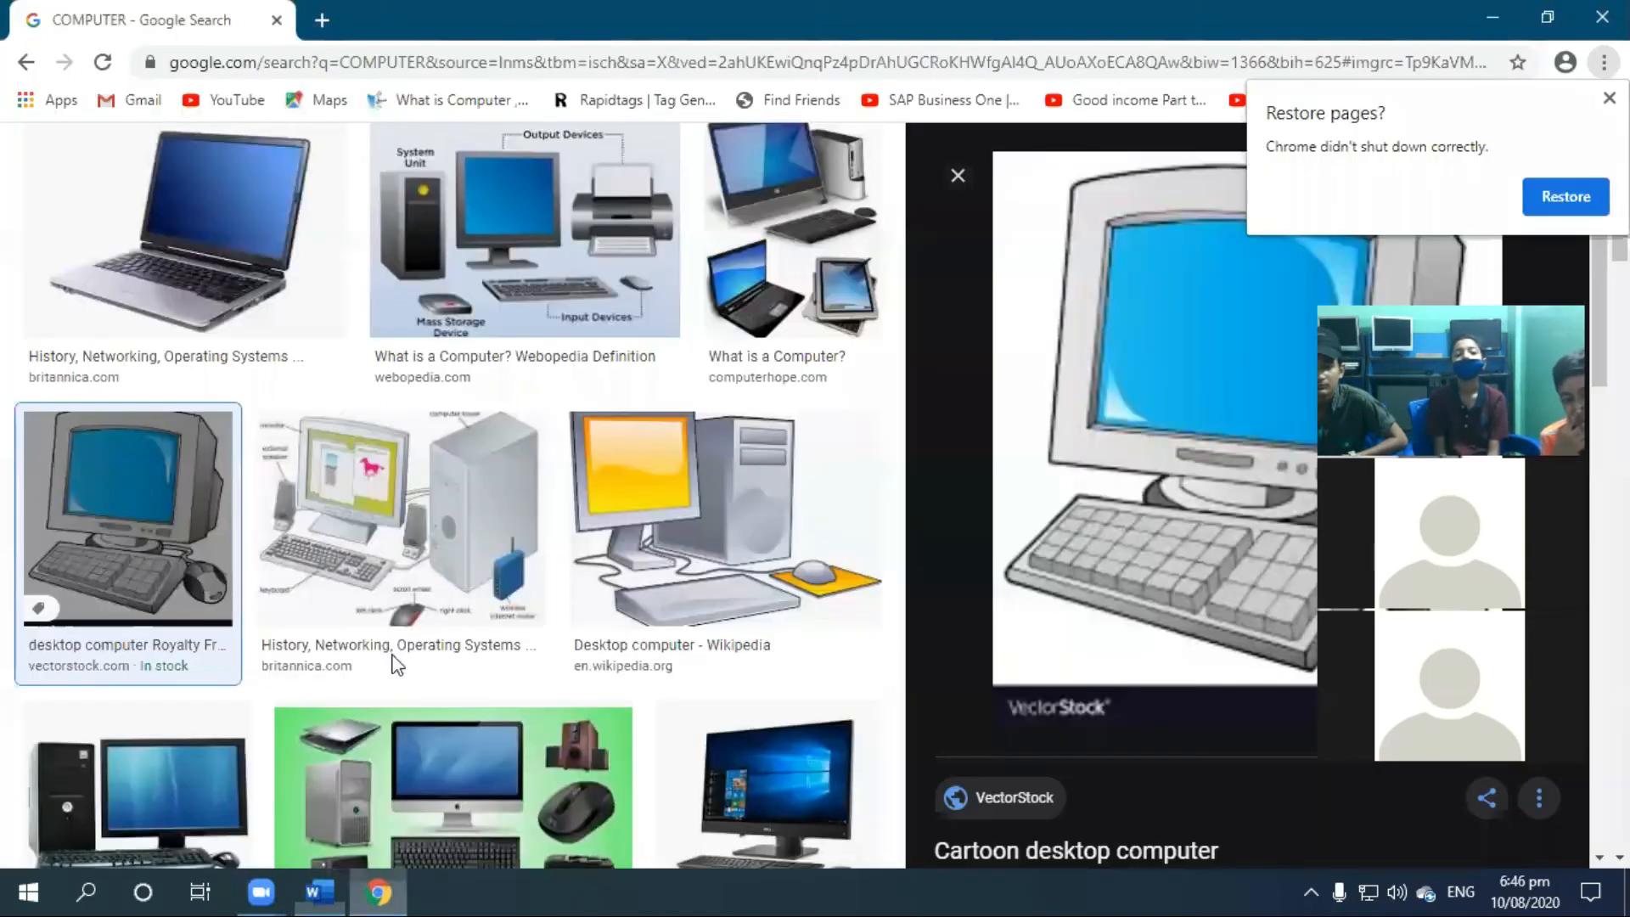
left_click(332, 890)
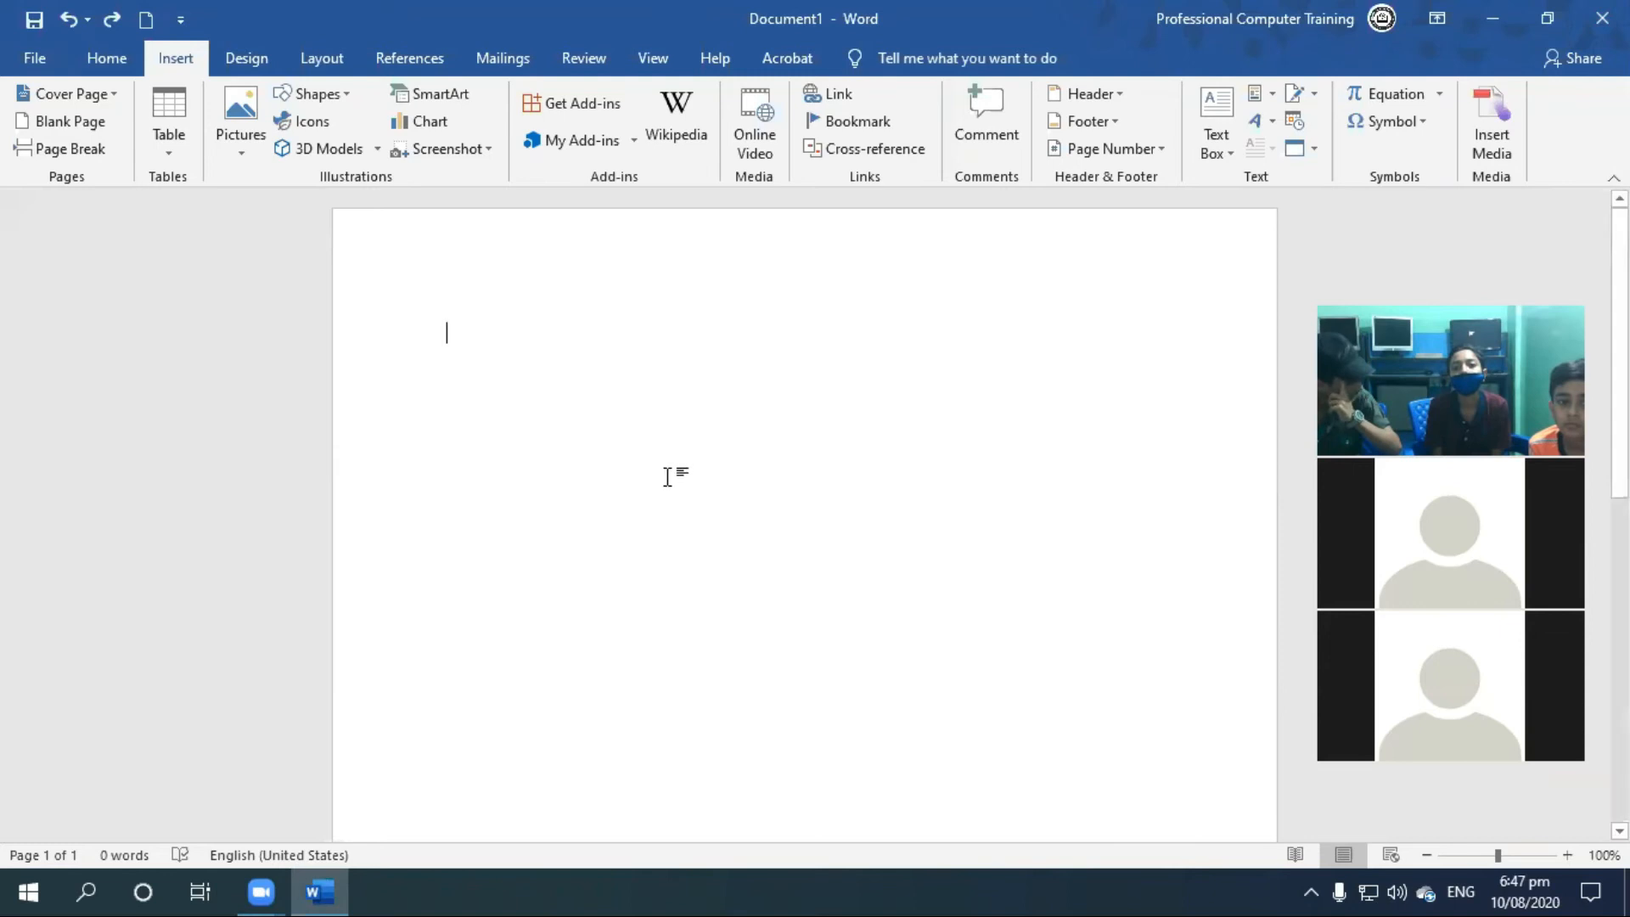
Step: Browse the picture categories offered in Online Pictures and close the dialog without inserting anything
left_click(241, 153)
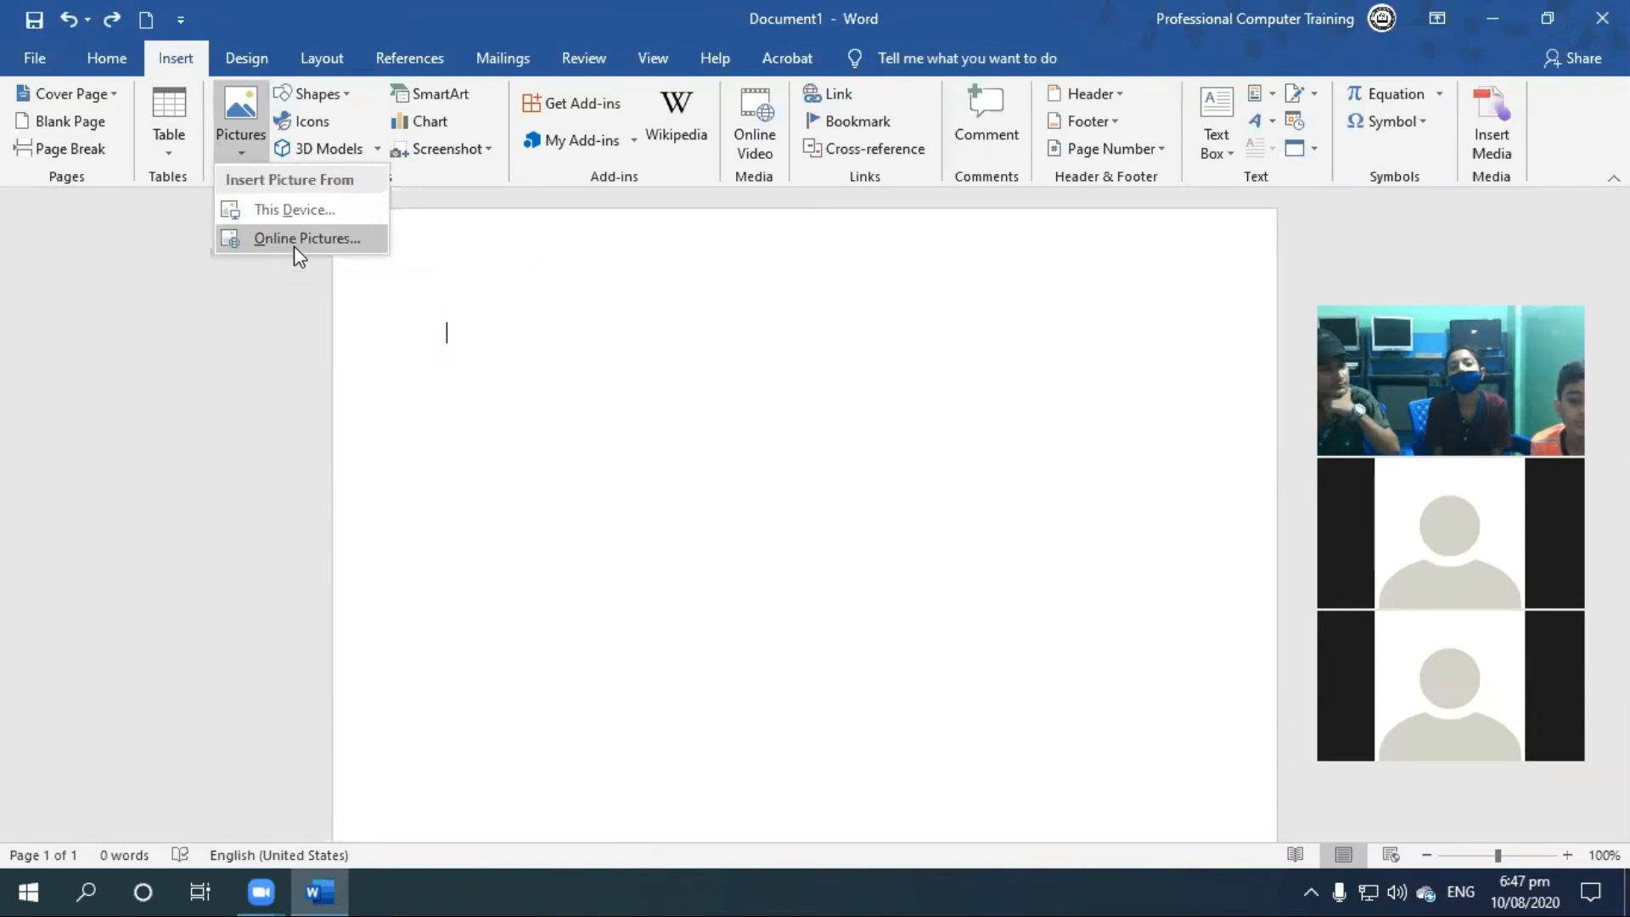
left_click(293, 239)
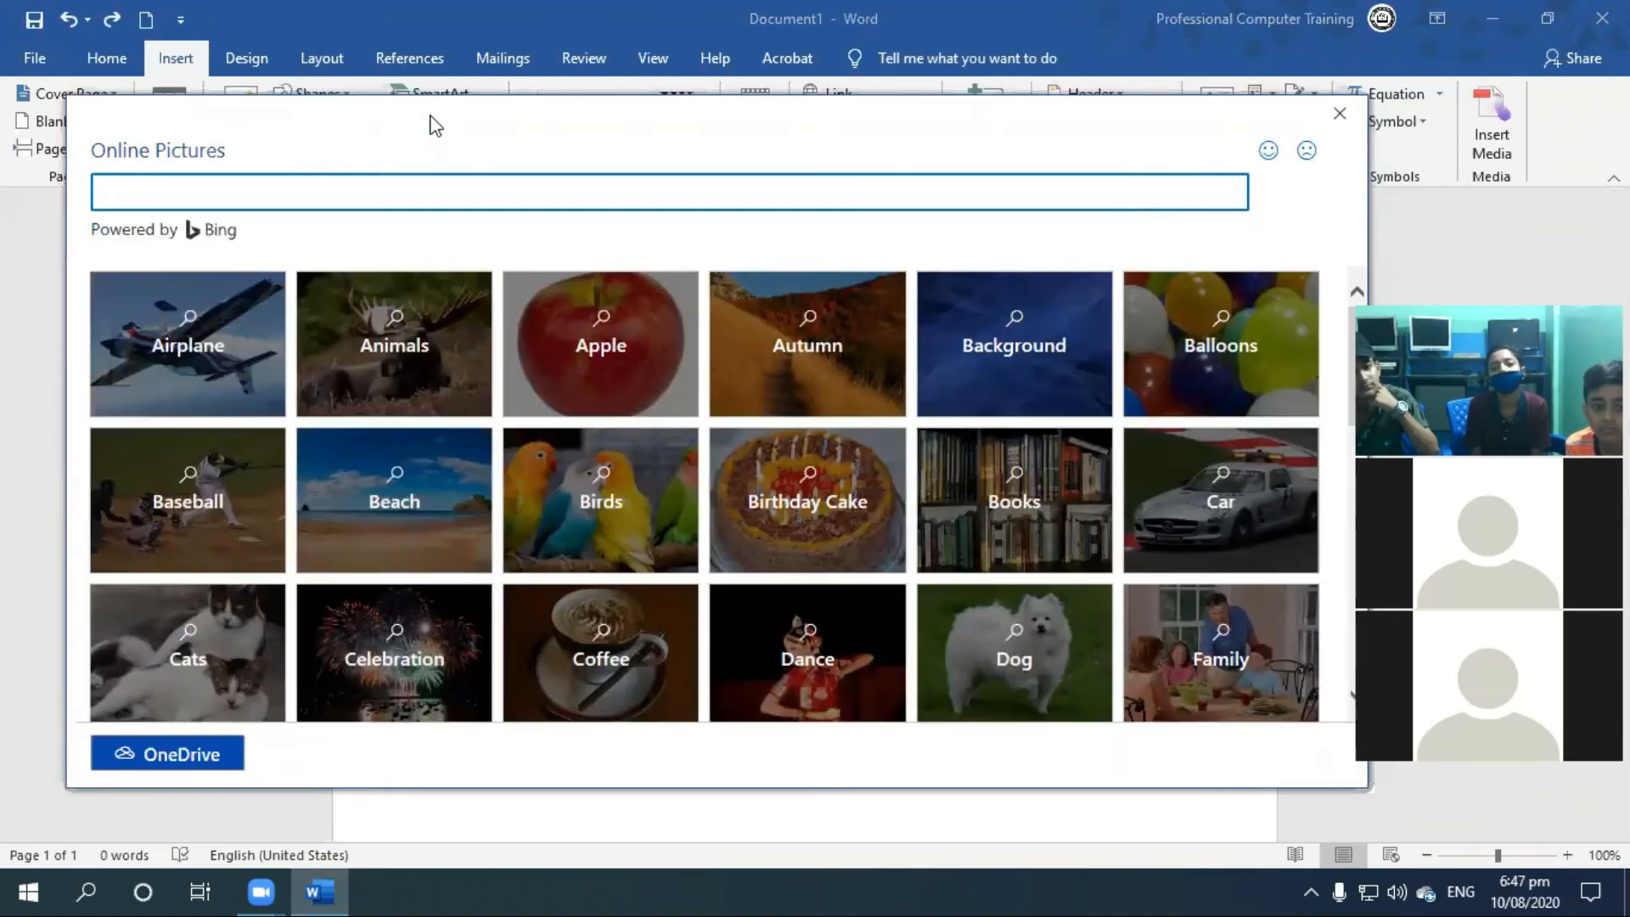
scroll(848, 560, "down", 4)
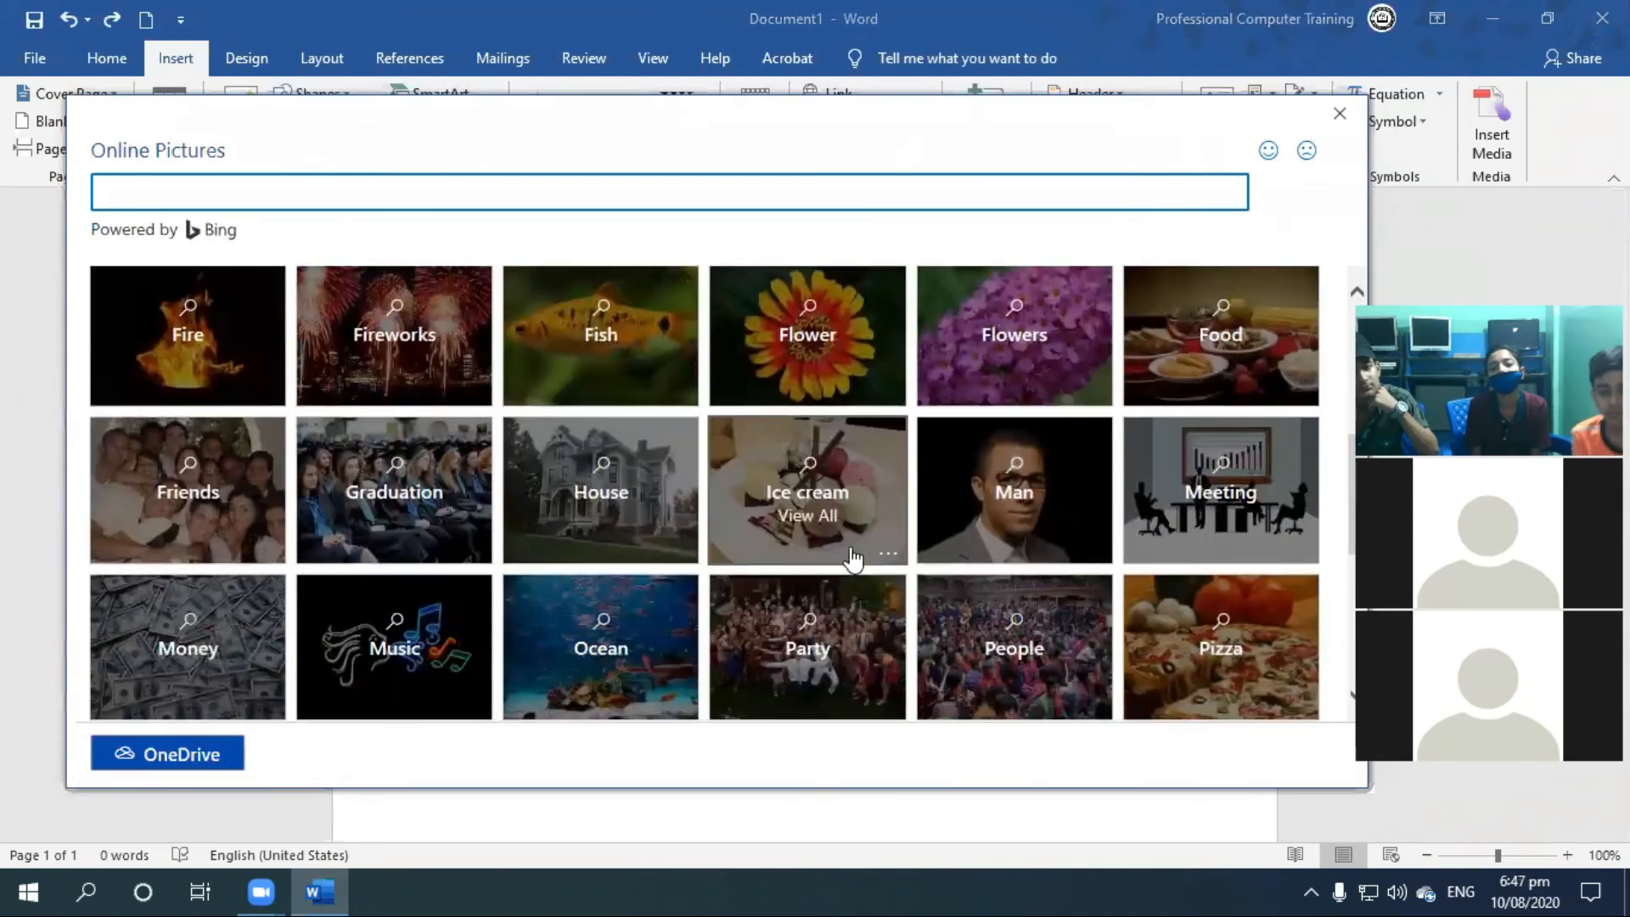
scroll(735, 663, "up", 3)
scroll(736, 662, "up", 2)
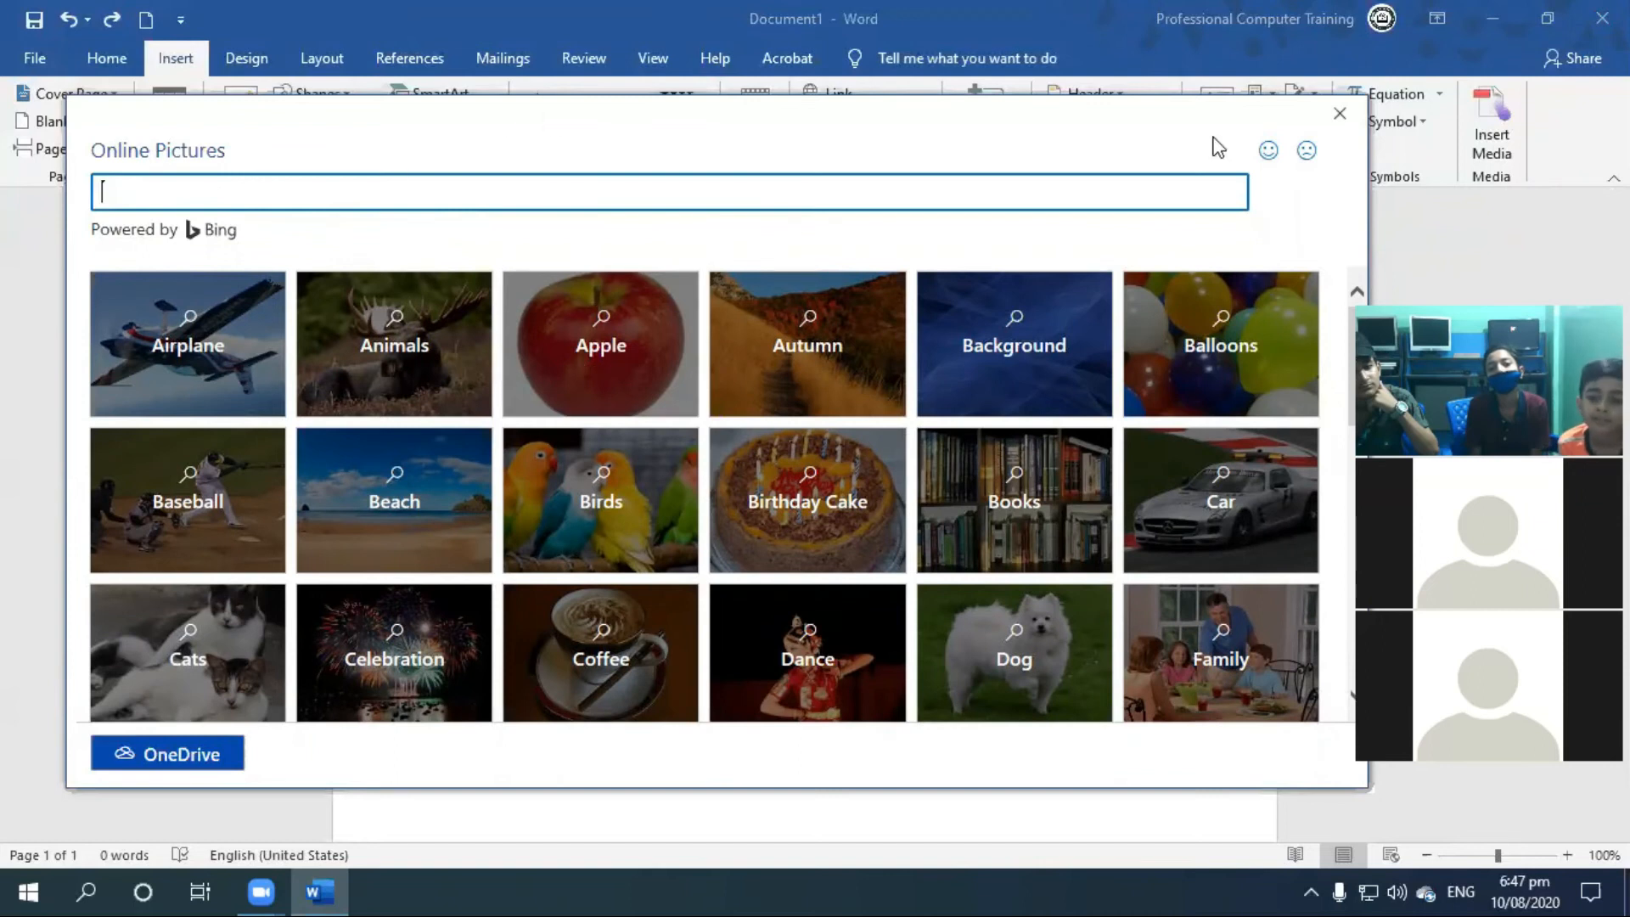
left_click(1340, 112)
Step: Search Online Pictures for computer and browse through the resulting images
left_click(231, 158)
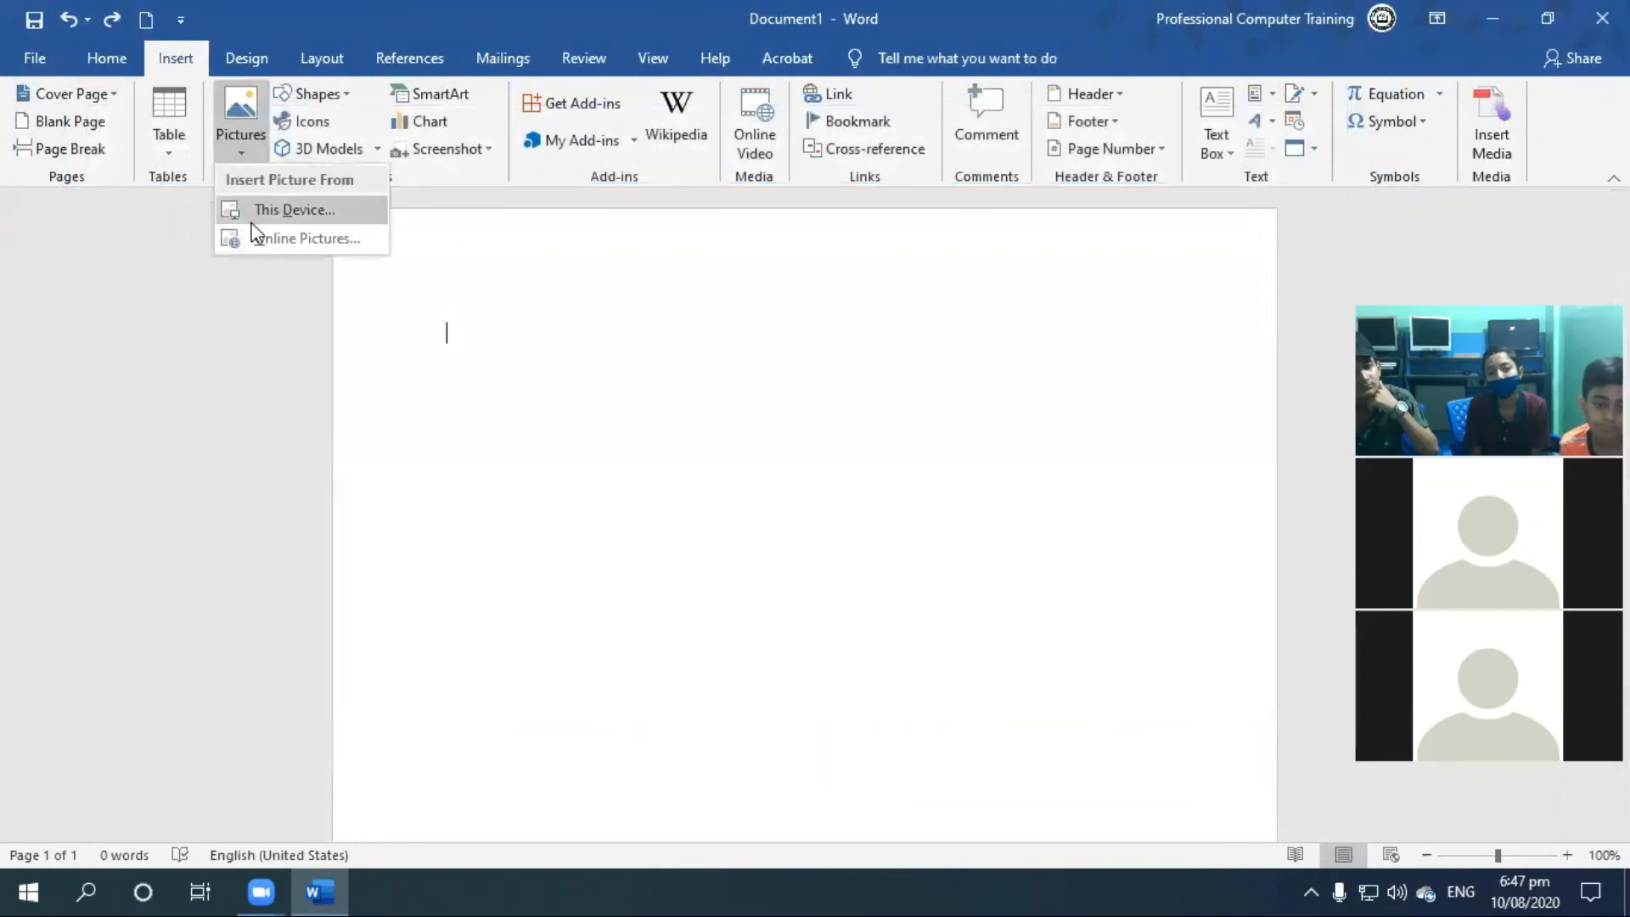
left_click(309, 242)
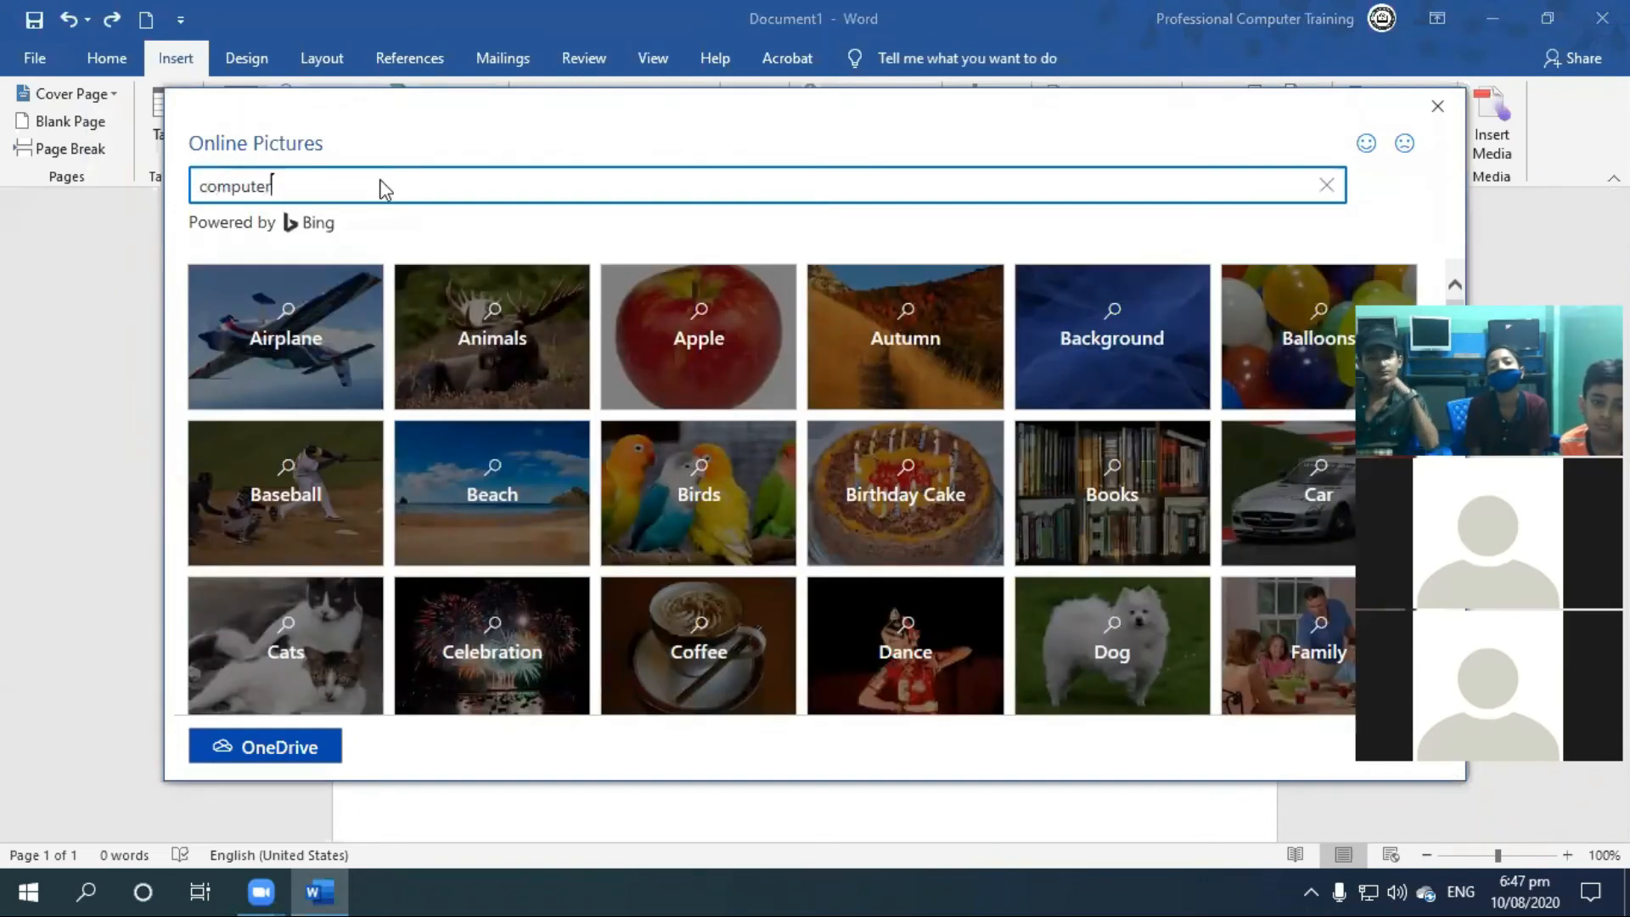
key("Return")
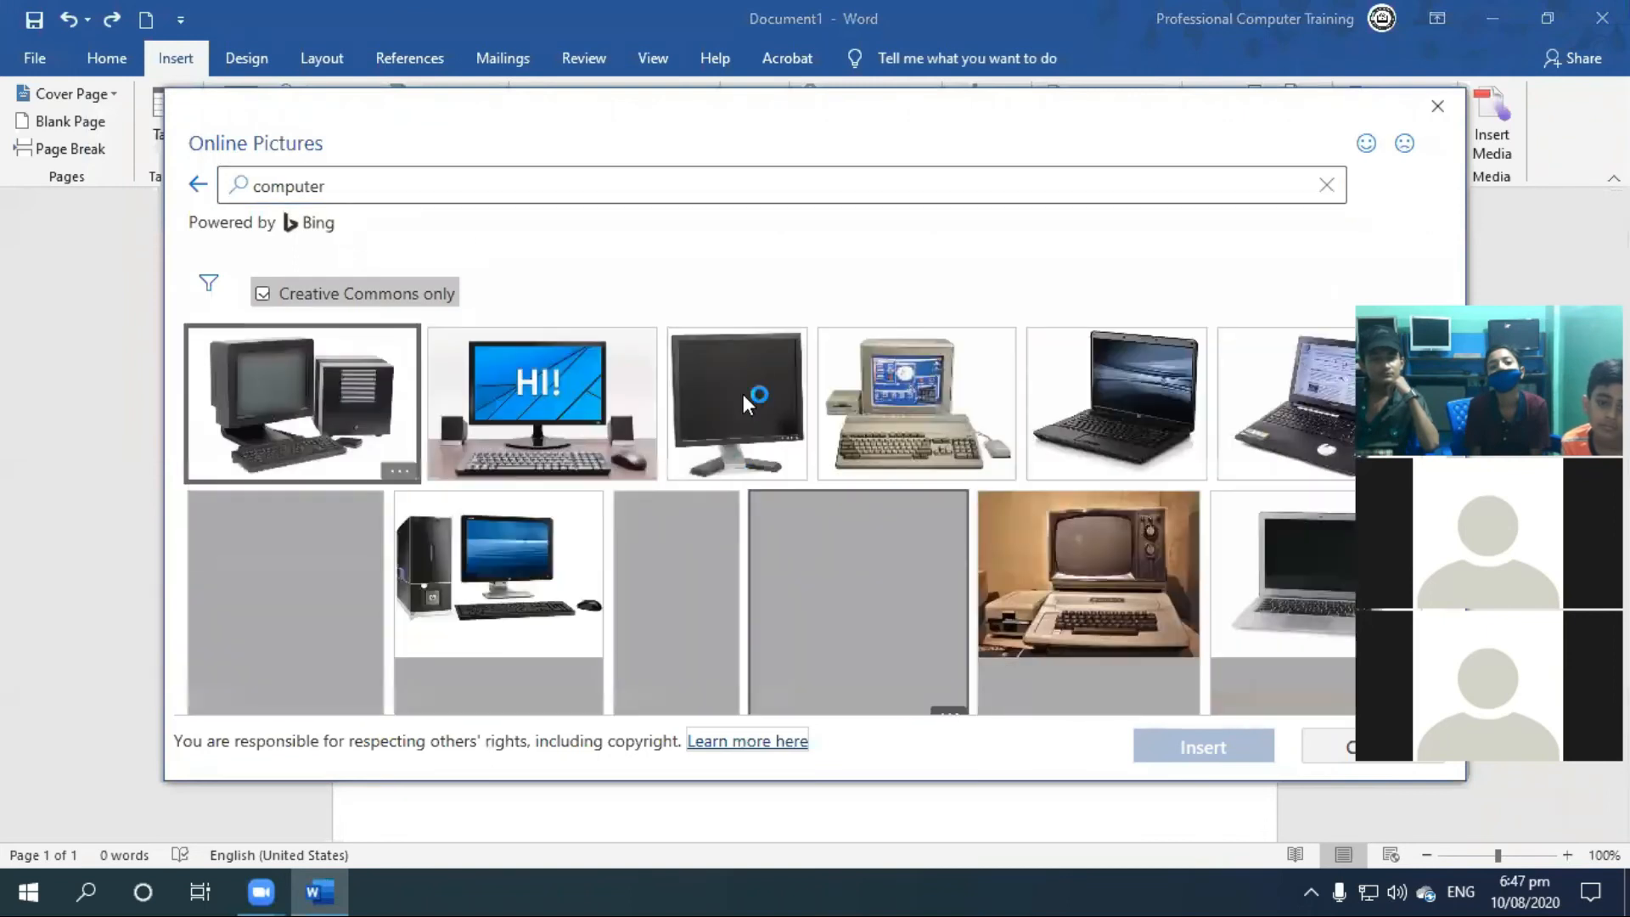
scroll(914, 471, "down", 2)
scroll(914, 472, "down", 2)
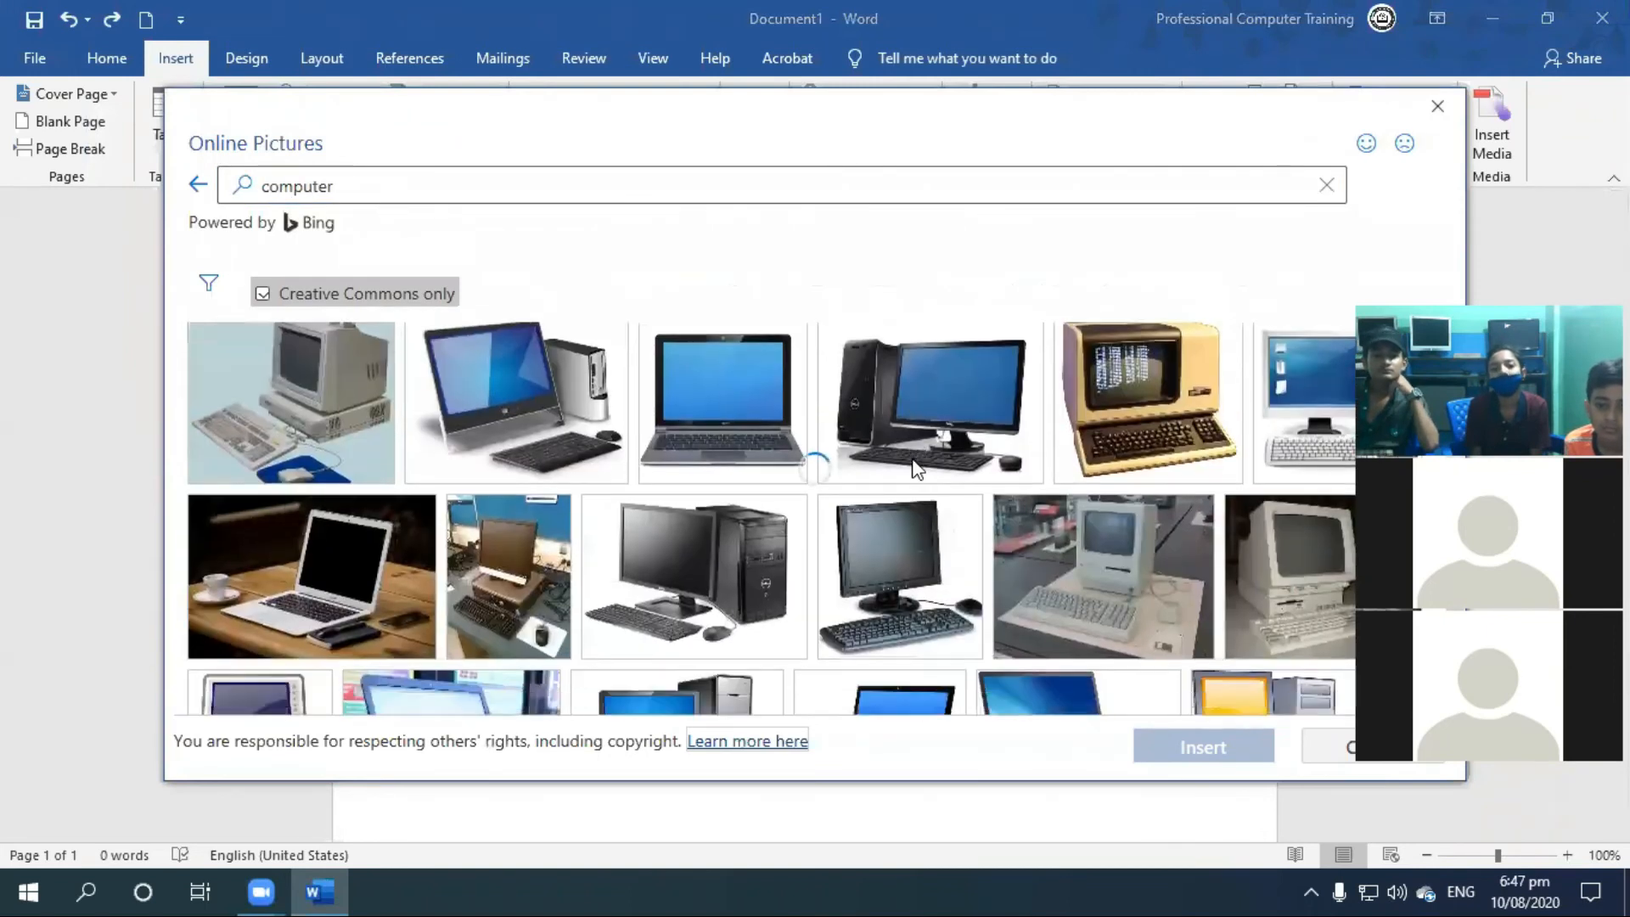
scroll(914, 471, "down", 2)
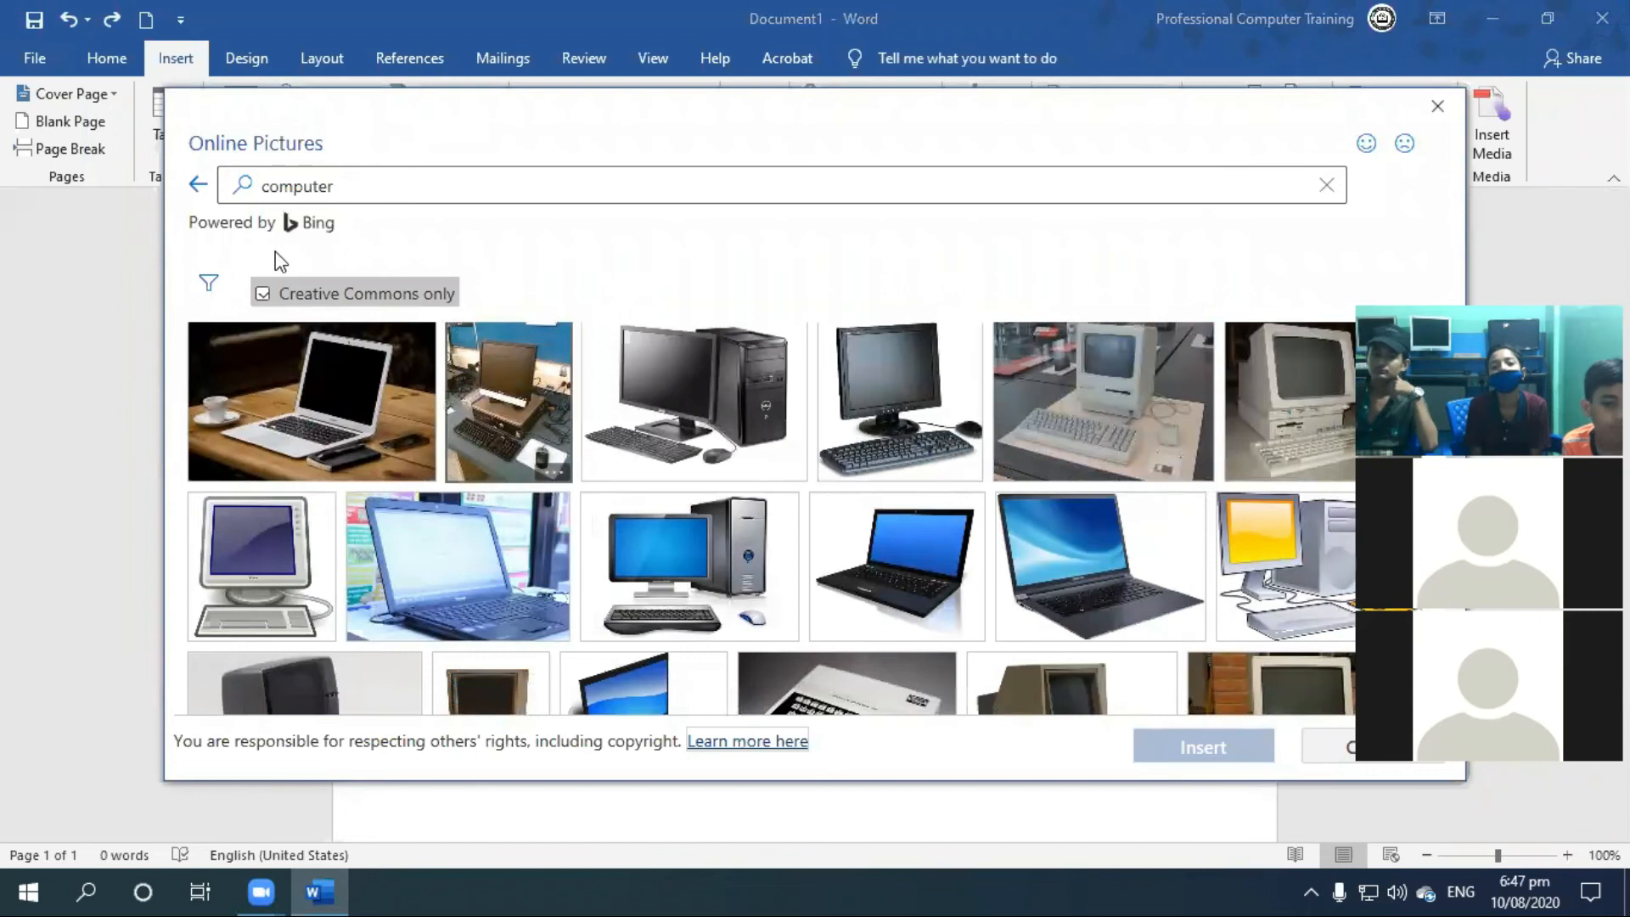
scroll(277, 263, "up", 3)
Step: Replace the Online Pictures search term with keyboard and run the search
left_click_drag(365, 191, 180, 194)
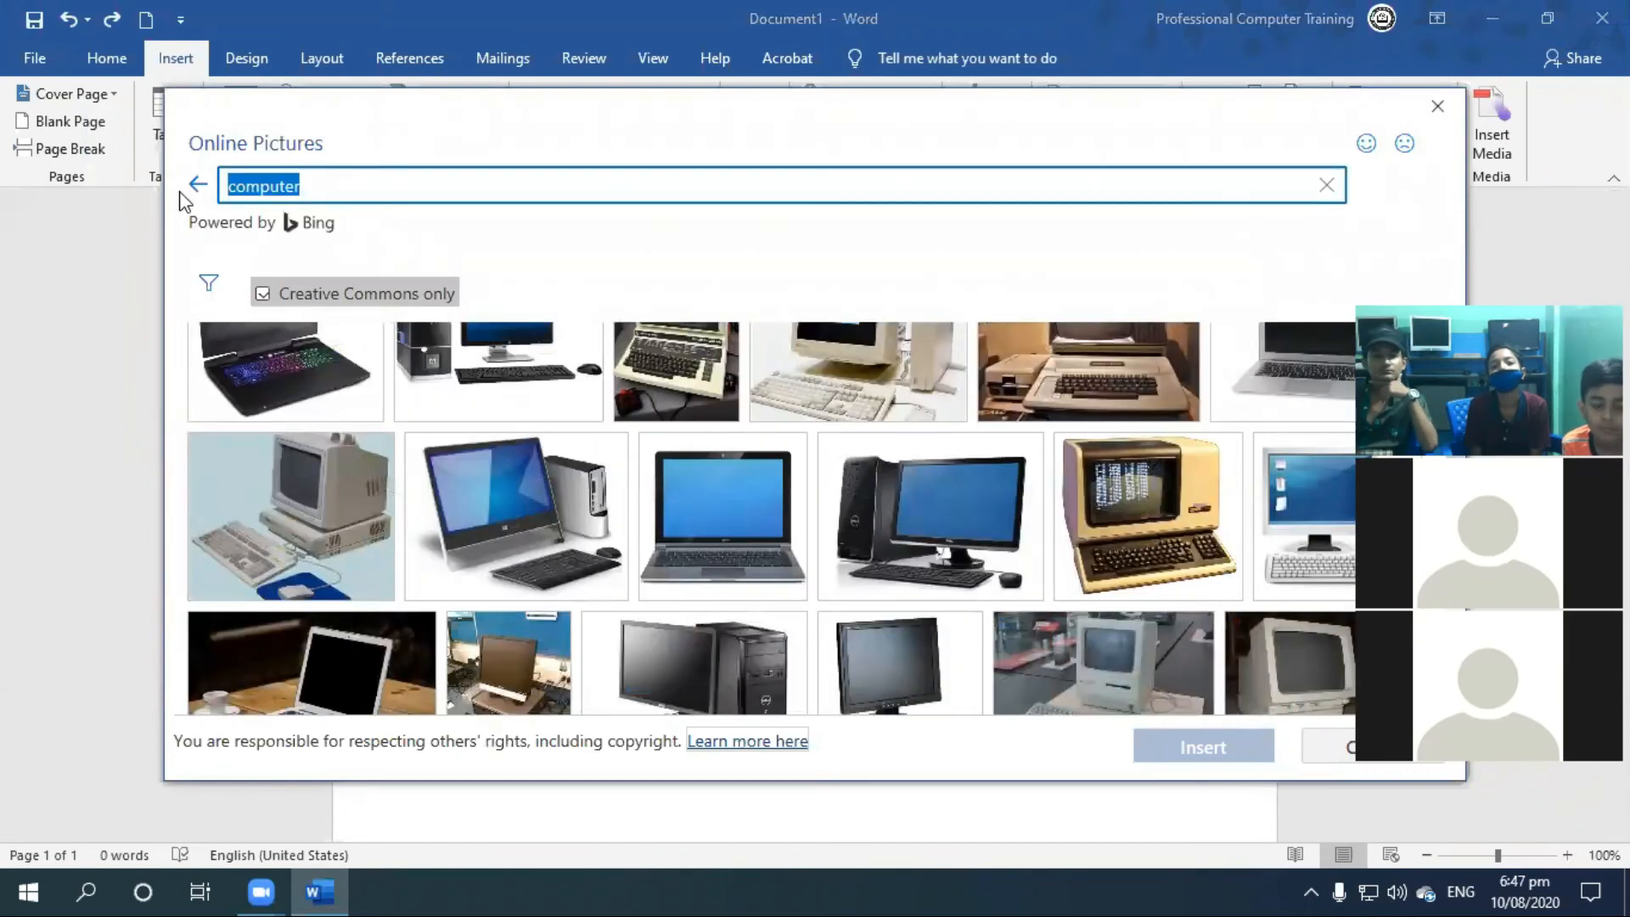
type("keyboa")
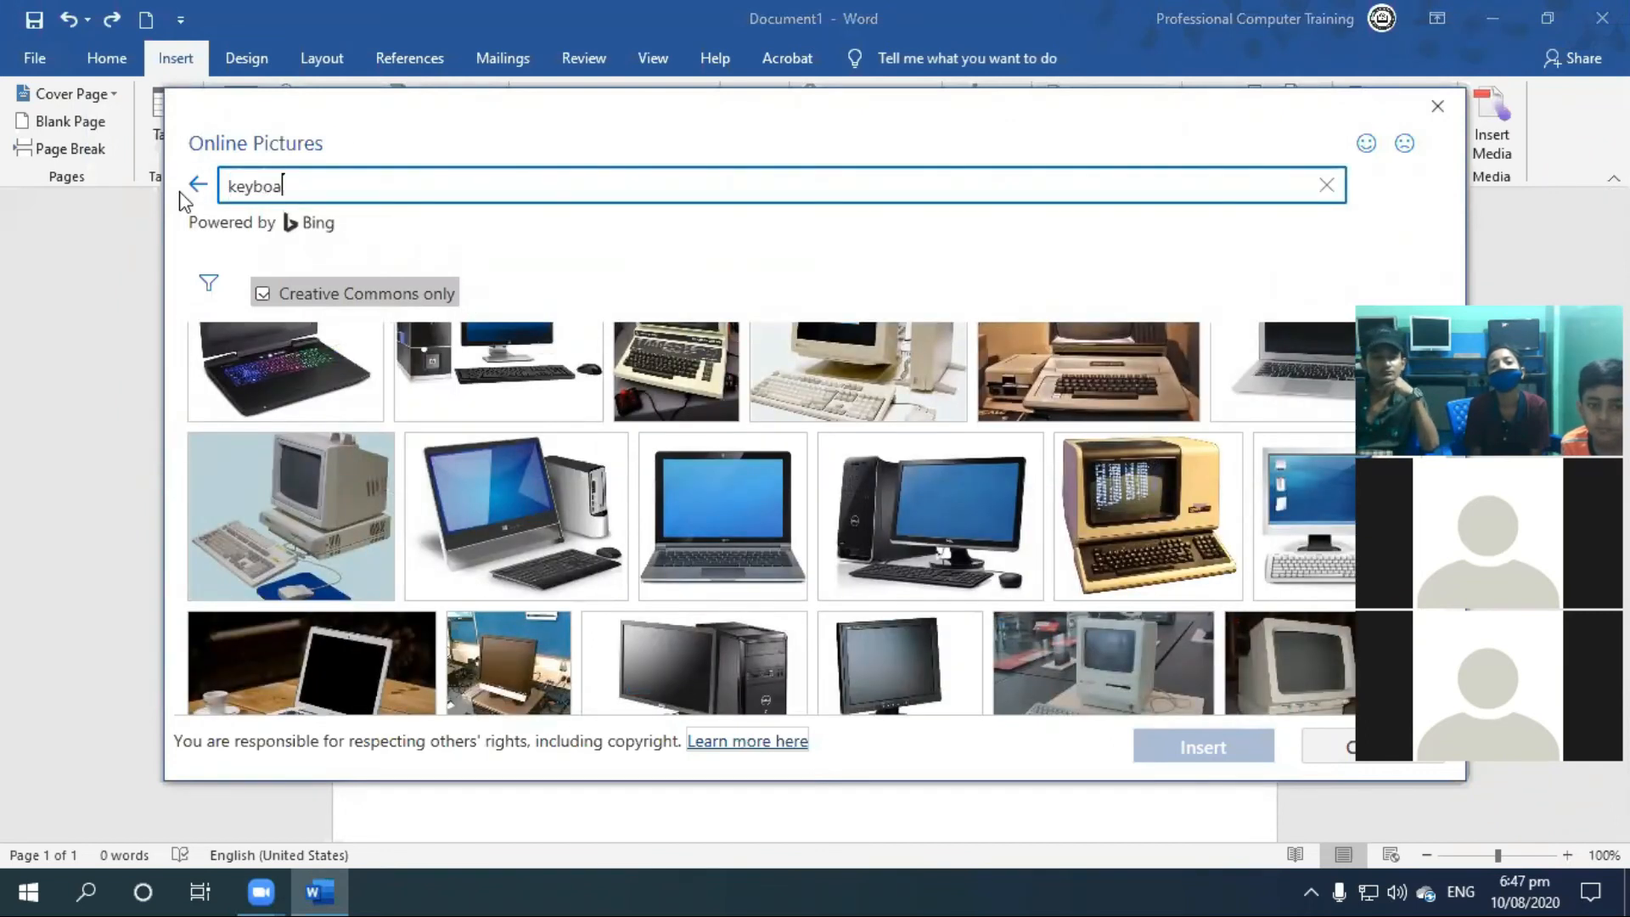
type("rd")
key("Return")
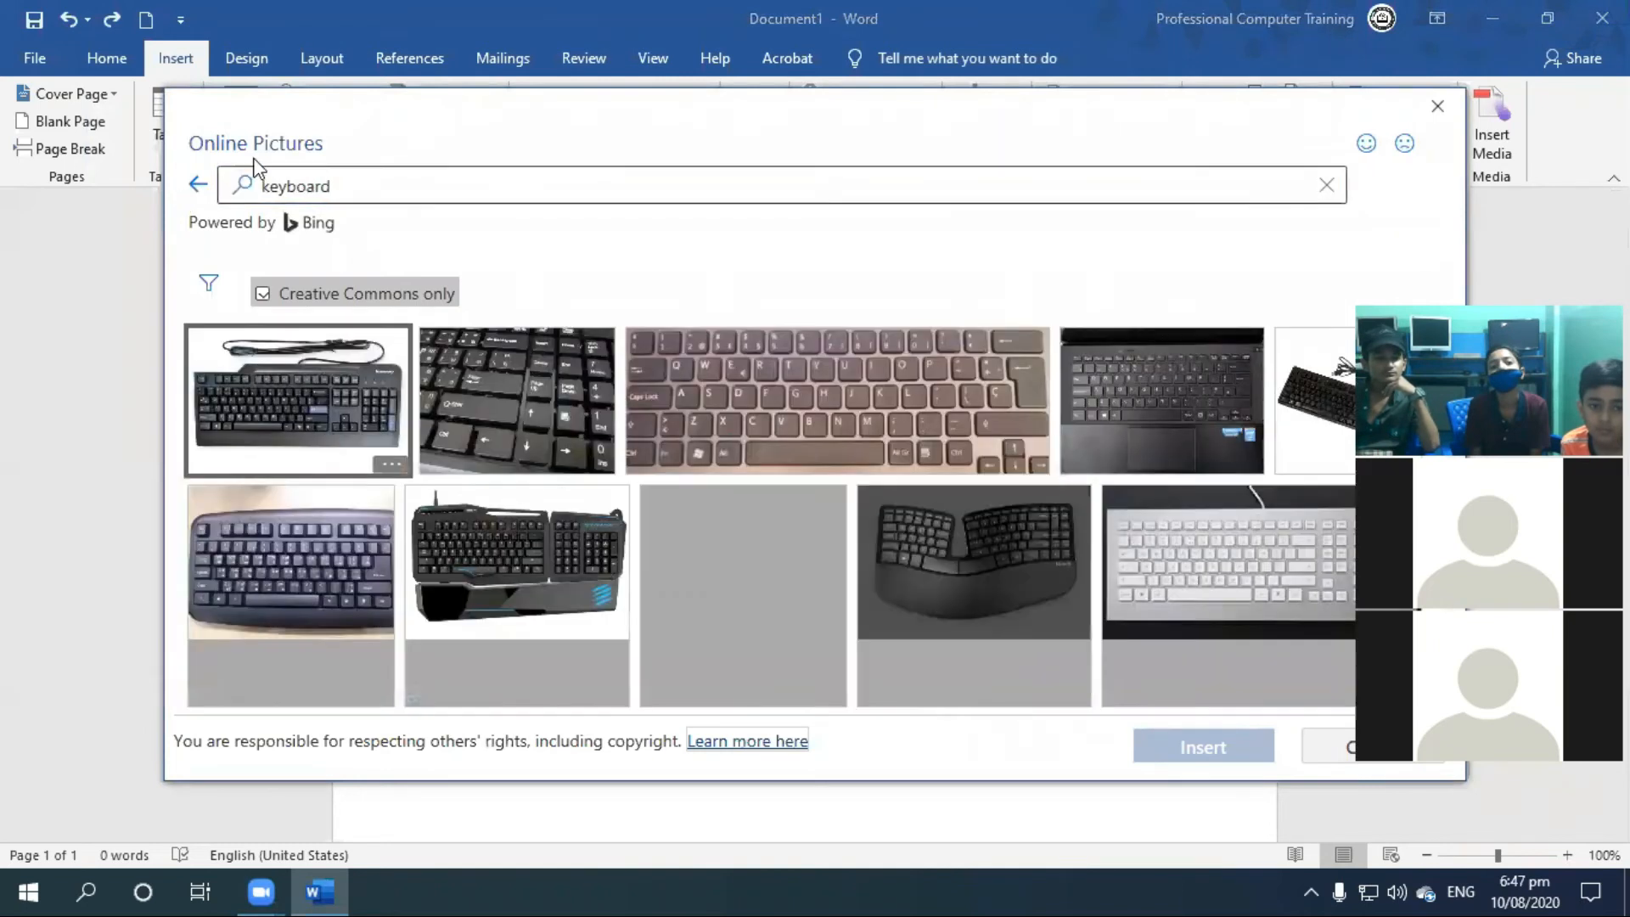
Step: Browse through the keyboard images found in Online Pictures
scroll(1027, 679, "down", 2)
scroll(1015, 631, "down", 8)
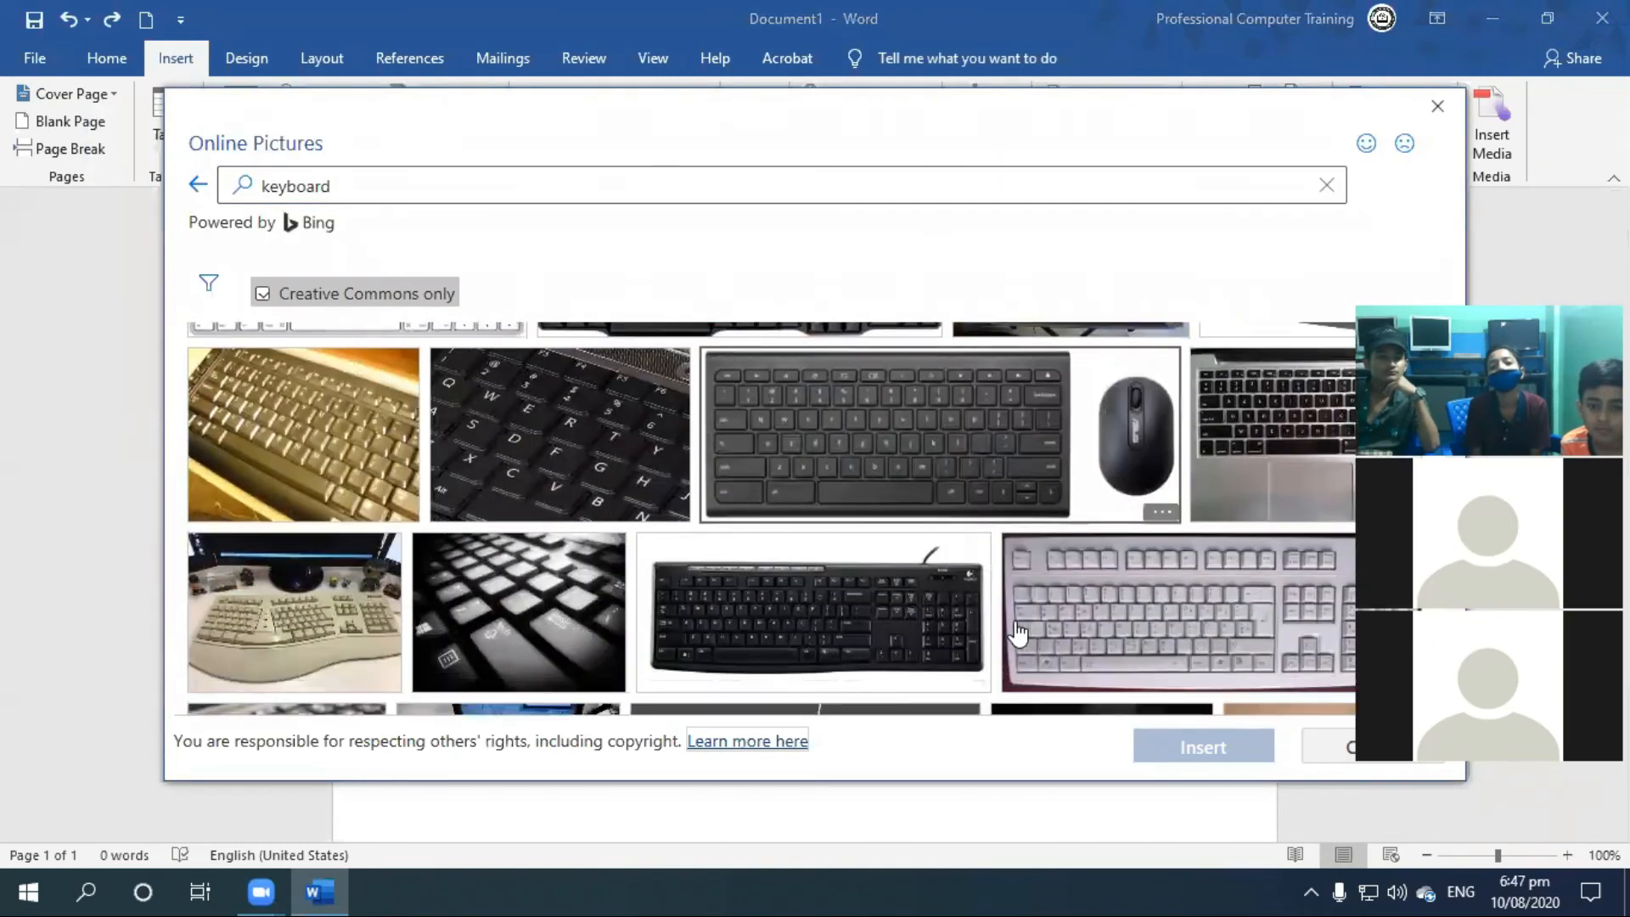
scroll(1018, 632, "up", 8)
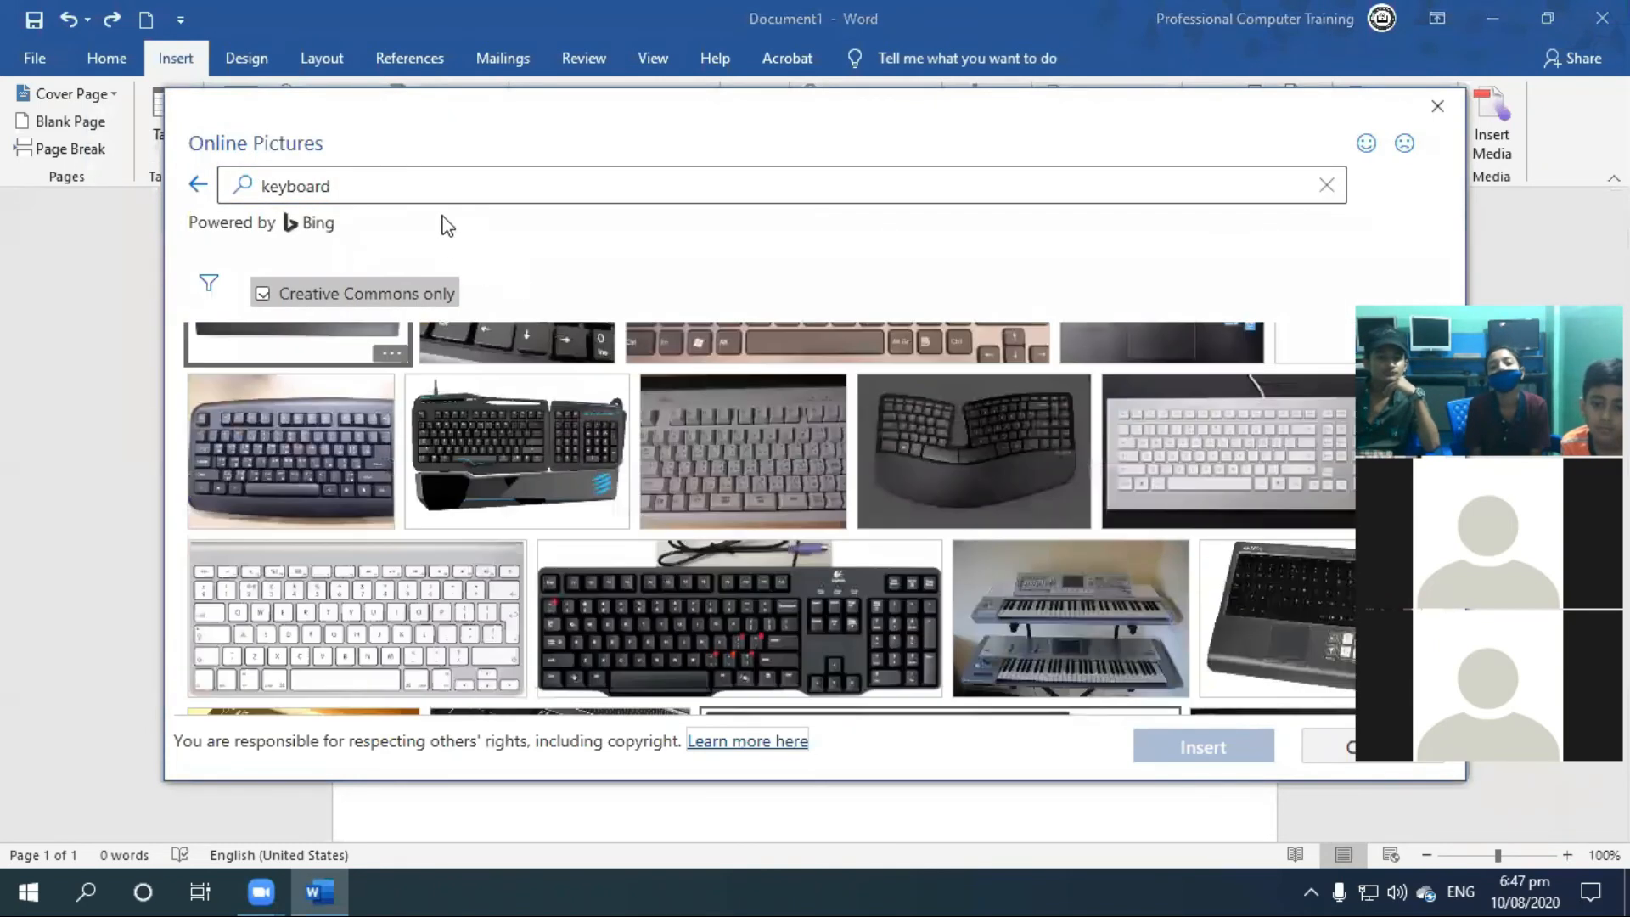
Step: Search Online Pictures for laptop, insert the Dell laptop image with the Windows start screen and delete it from the document
left_click_drag(424, 188, 7, 204)
type("laptop")
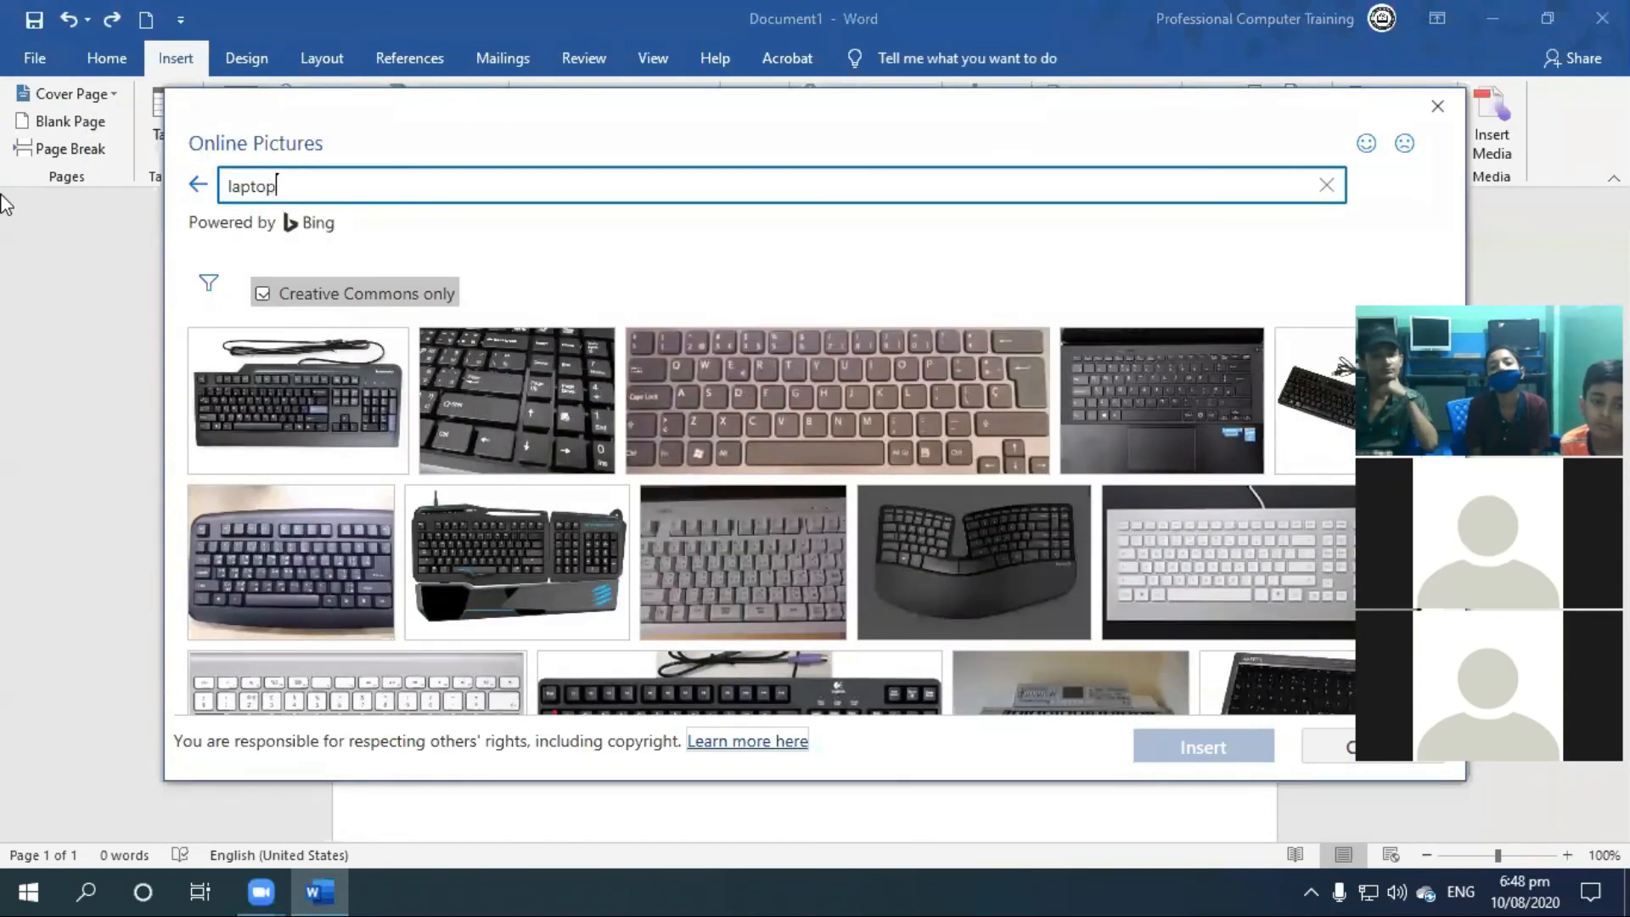
key("Return")
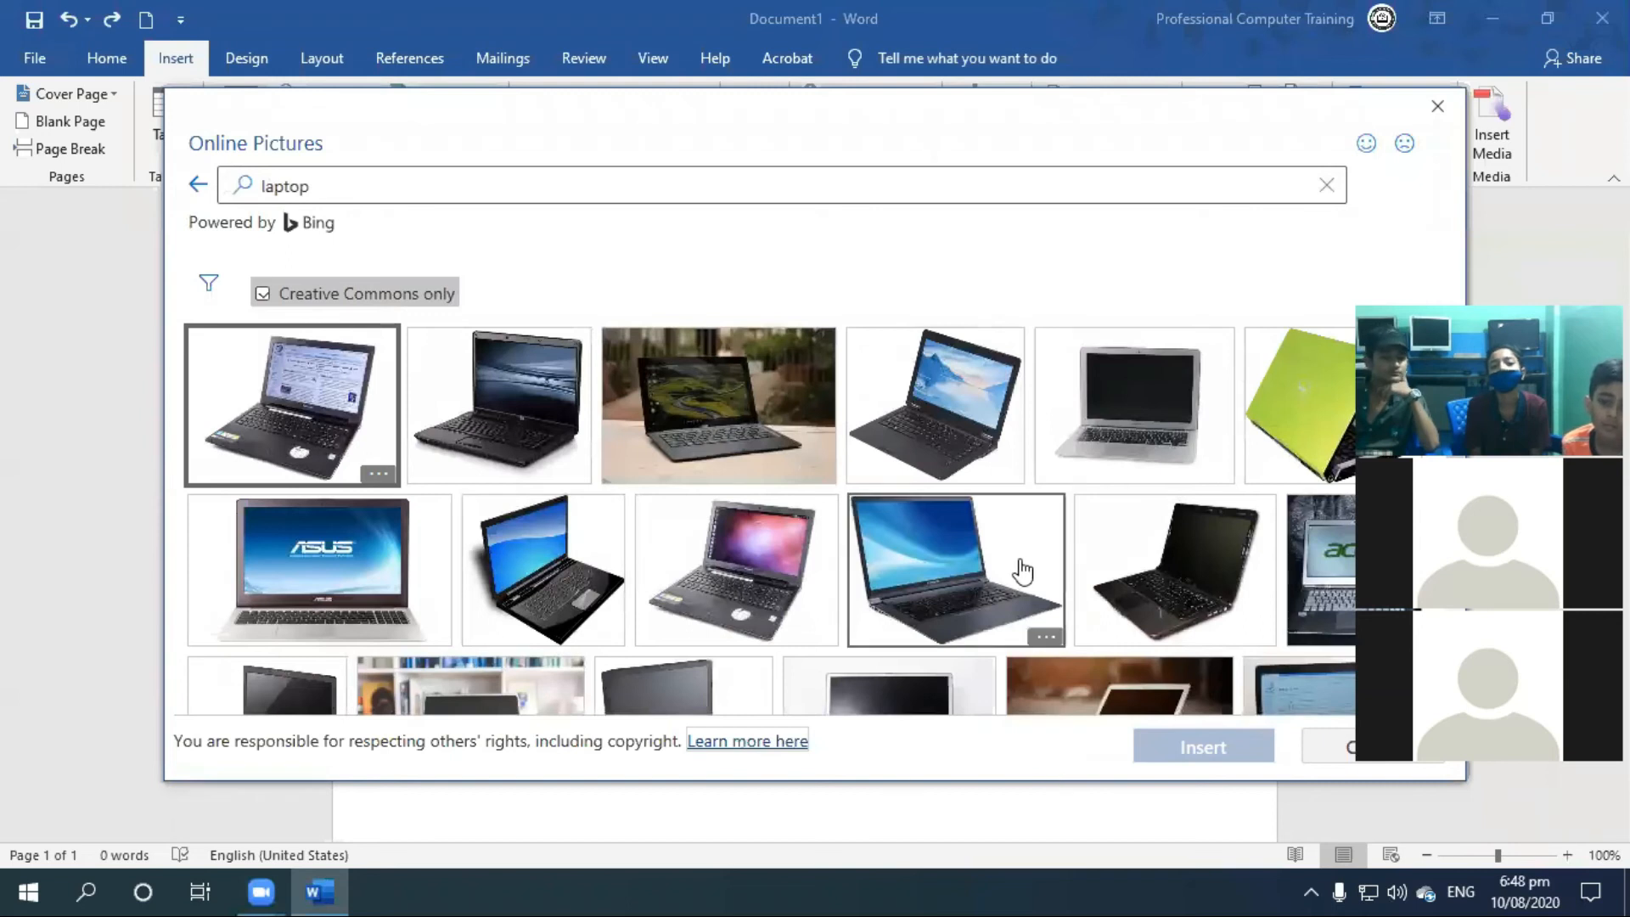
scroll(1012, 501, "down", 8)
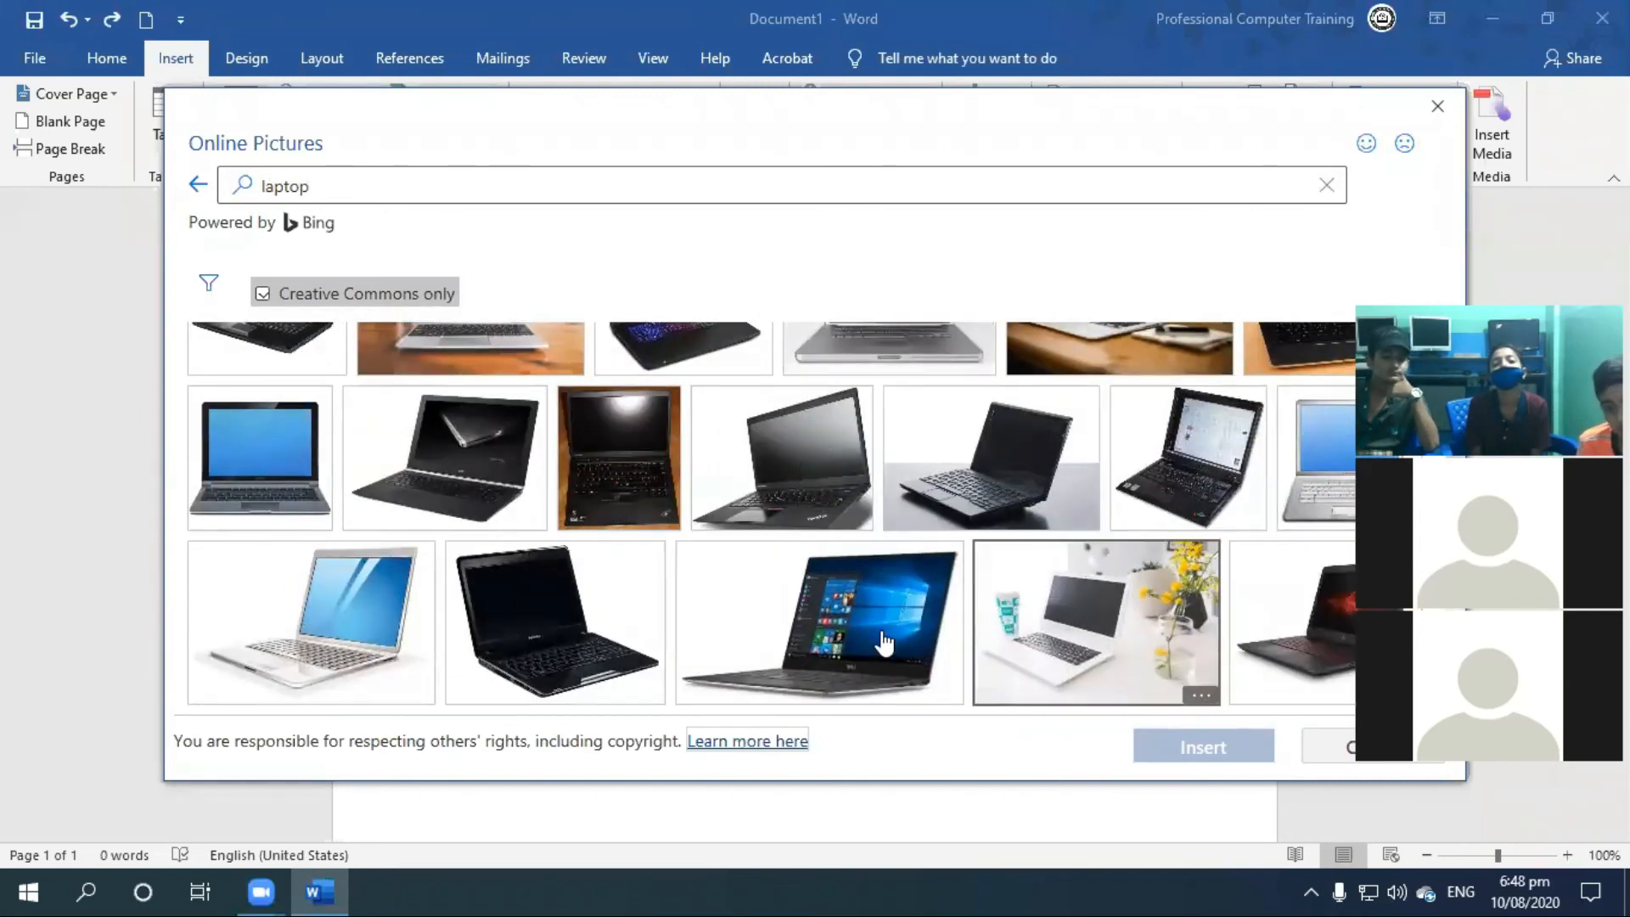
left_click(877, 624)
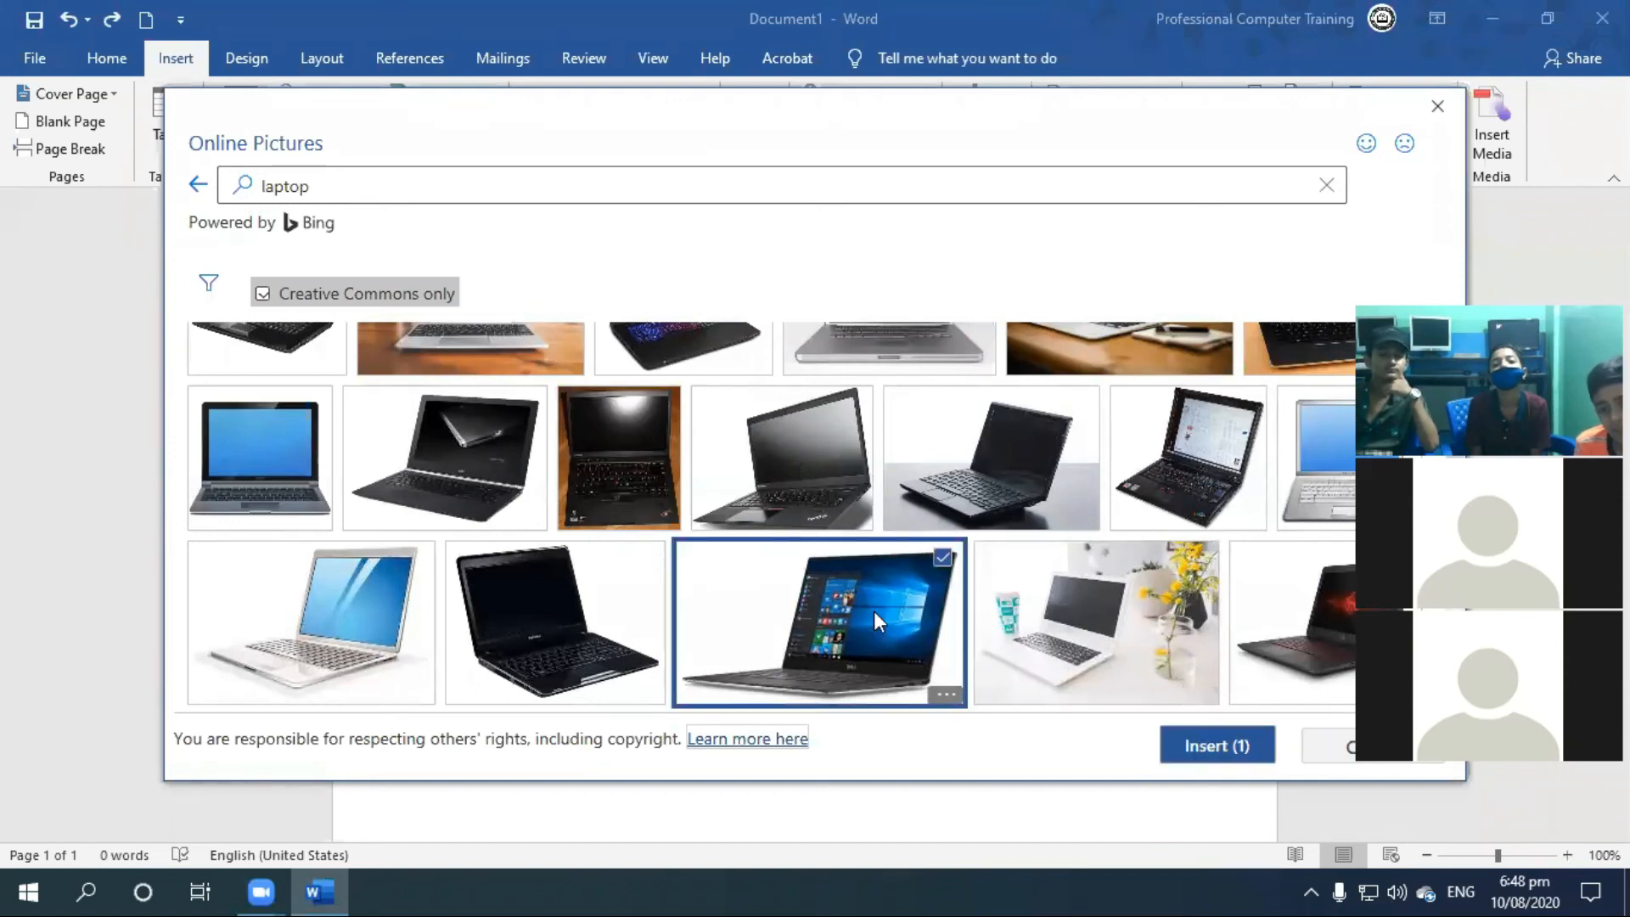
left_click(1217, 746)
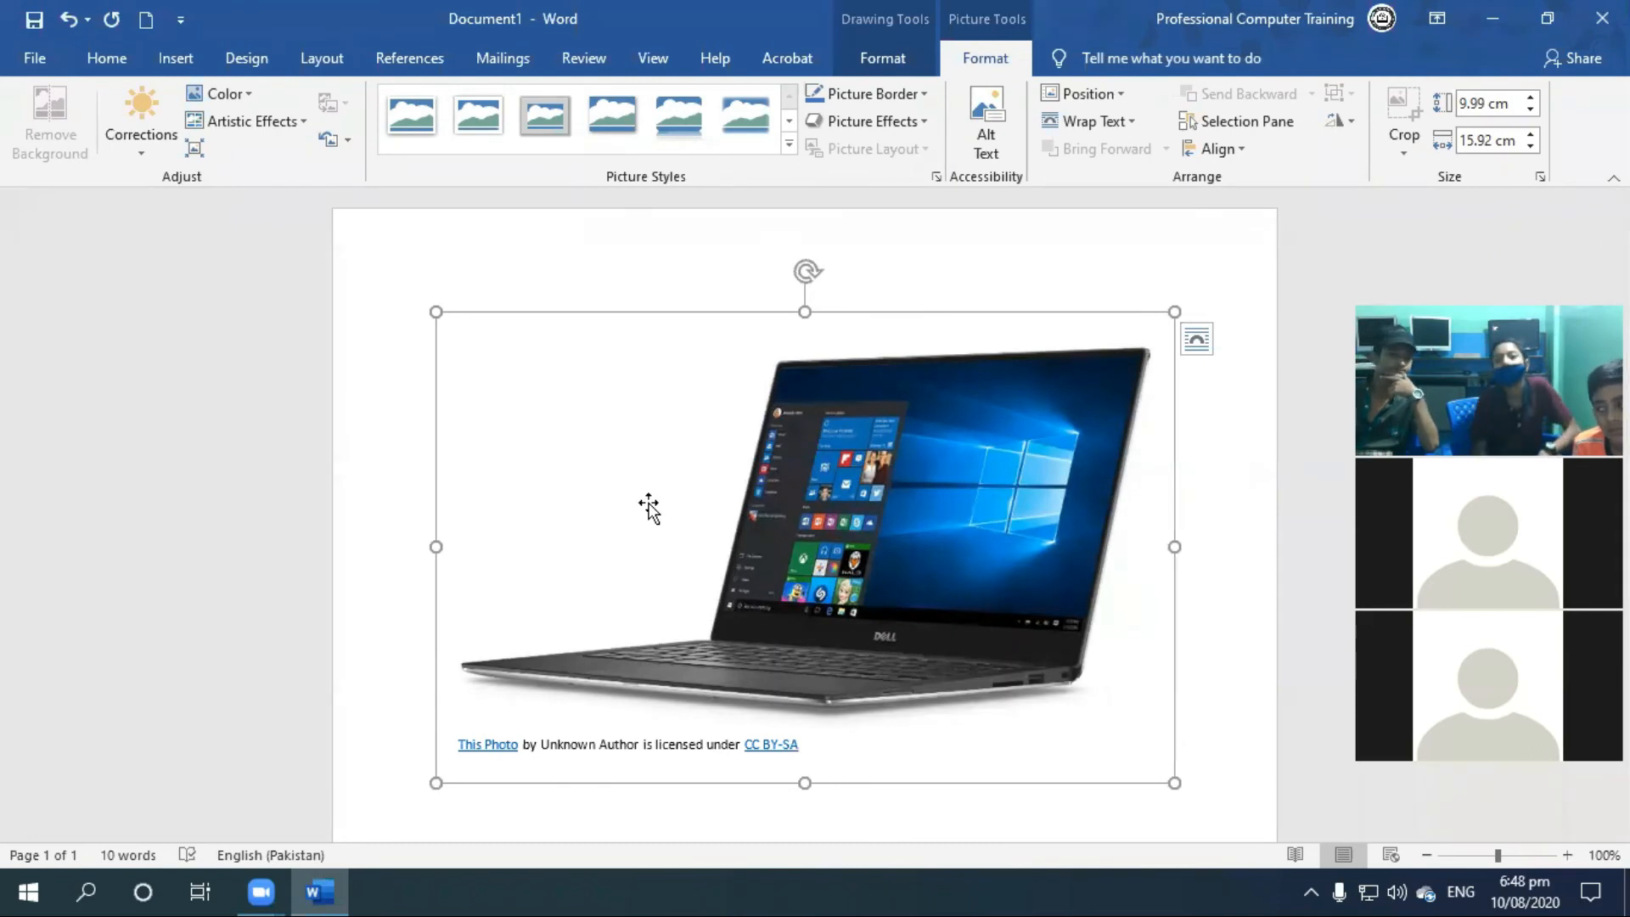
key("Delete")
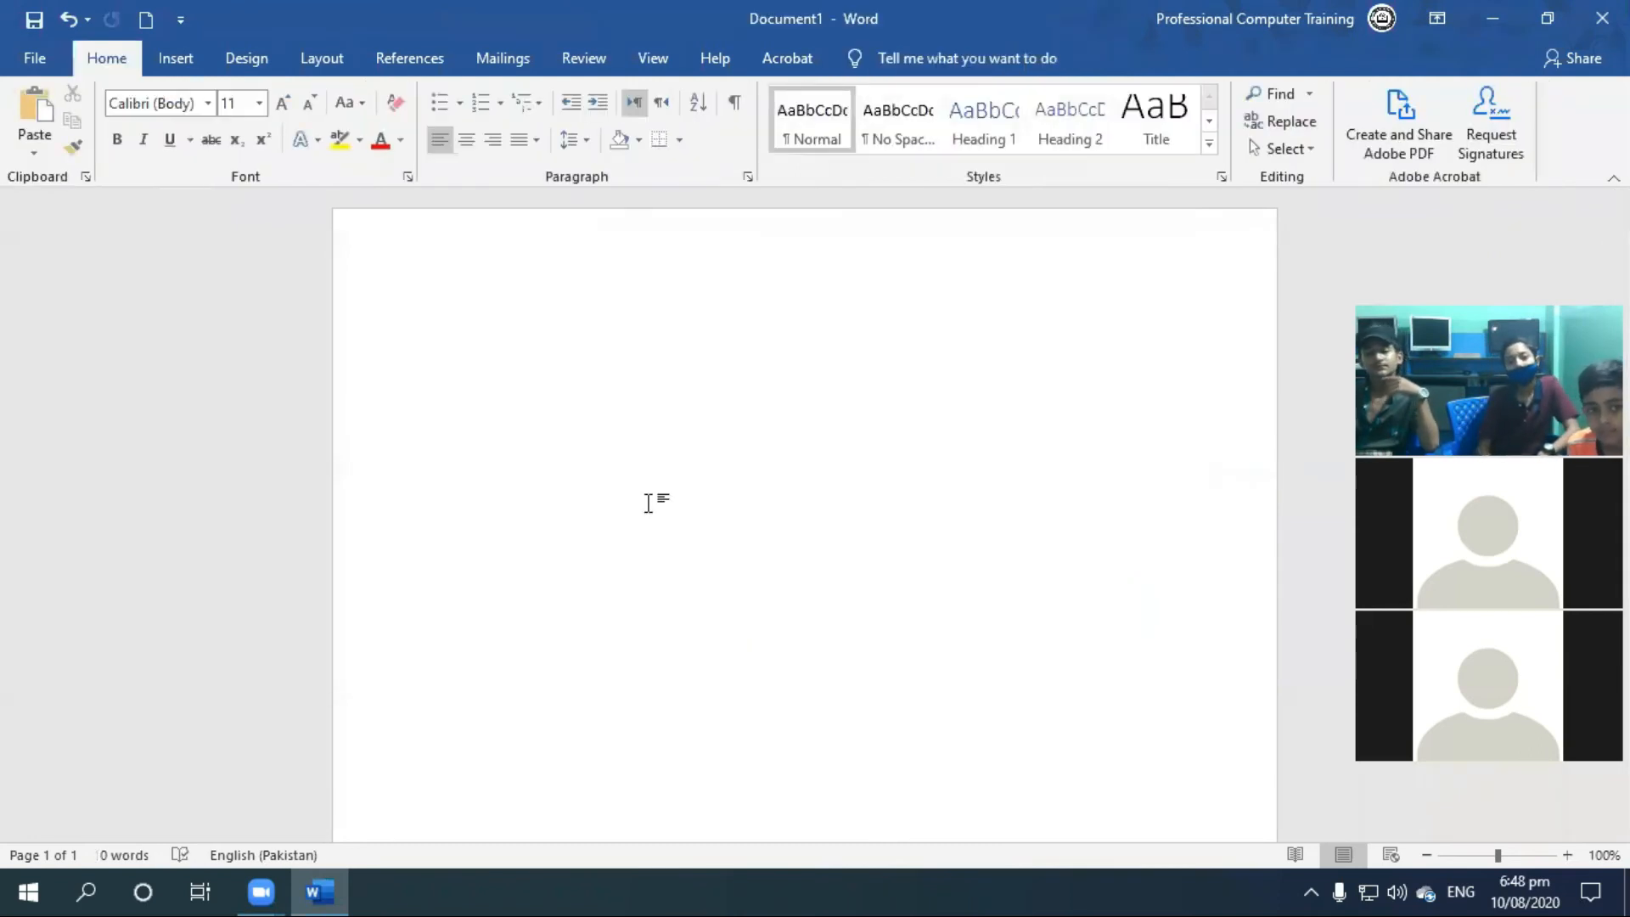
Step: Start inserting a picture from this device and browse to the Animals folder under Data (E:), Images, Final Images
left_click(179, 59)
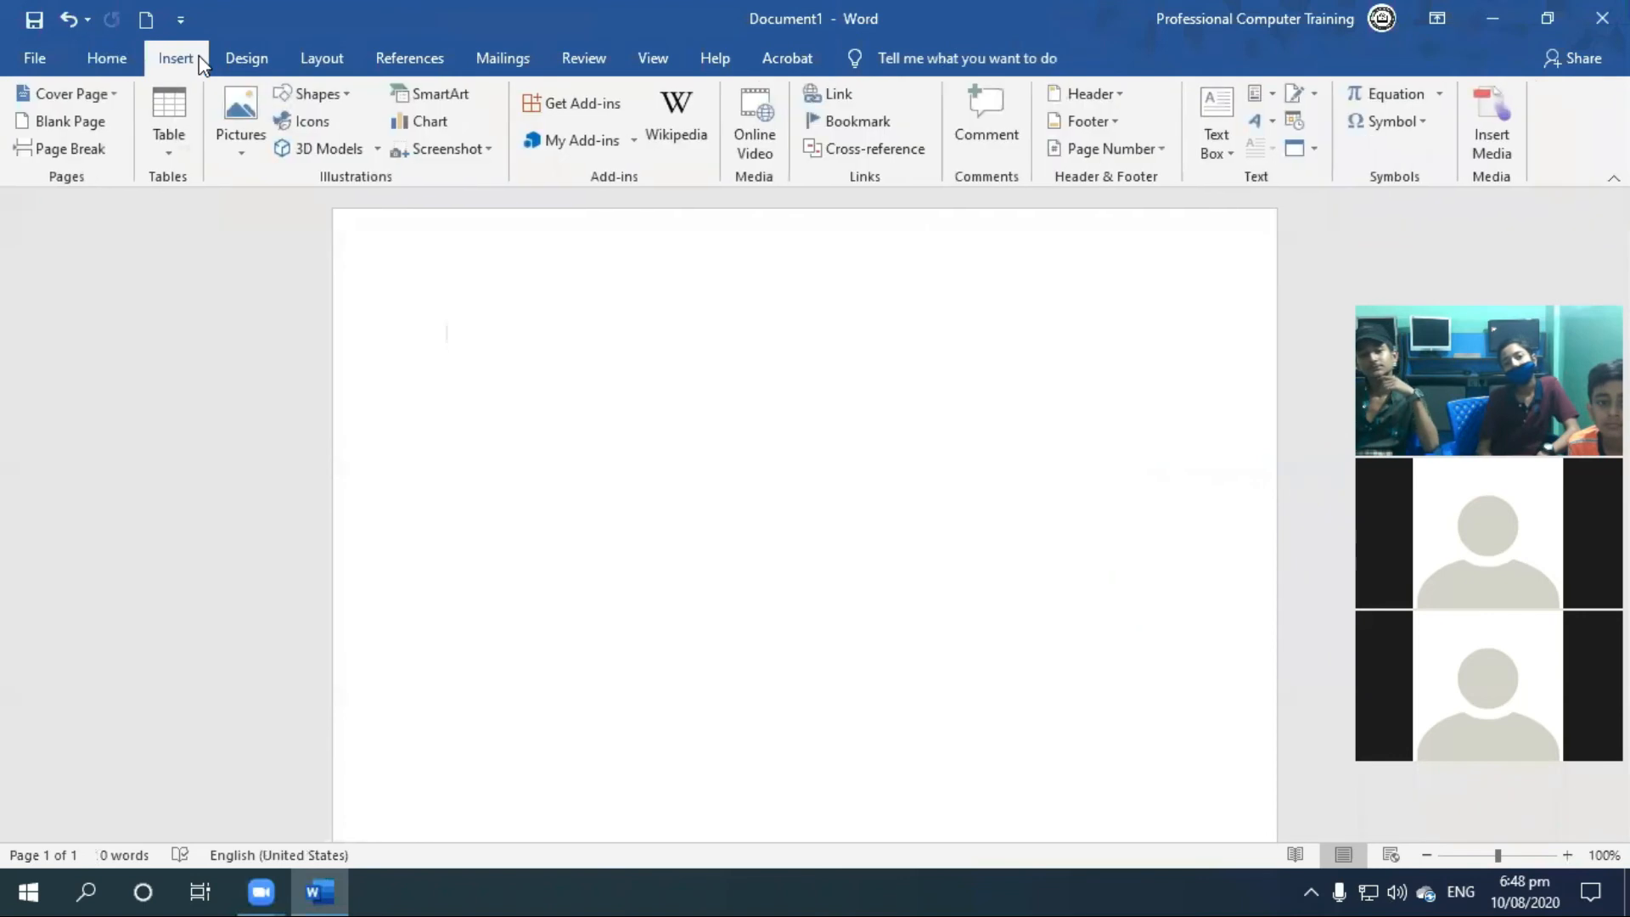
left_click(234, 155)
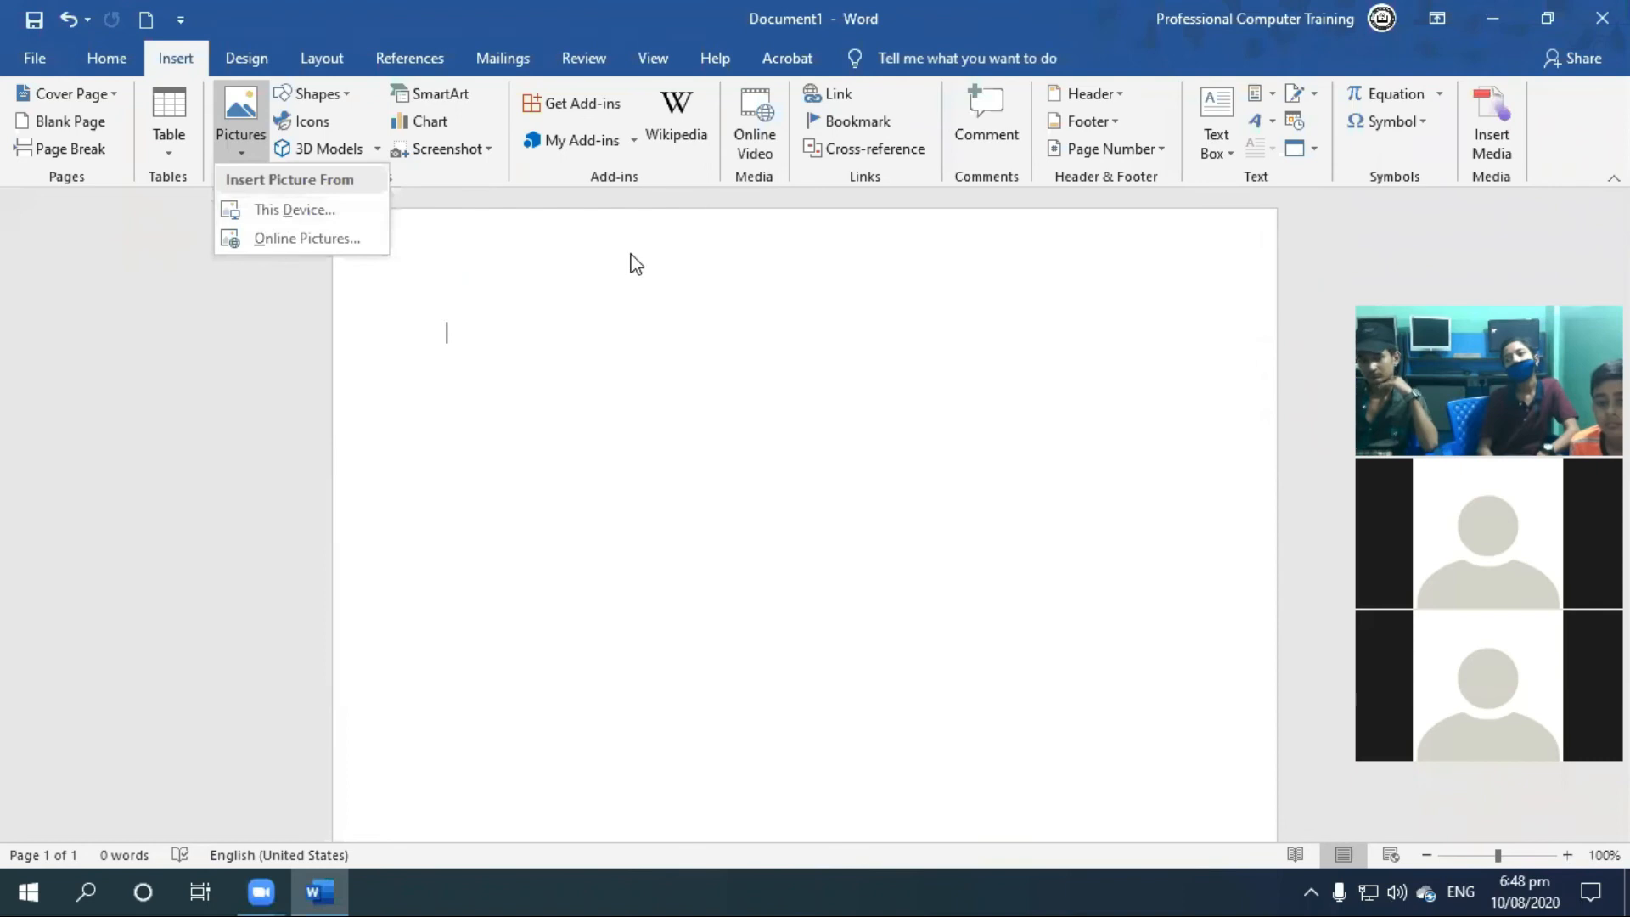
left_click(246, 158)
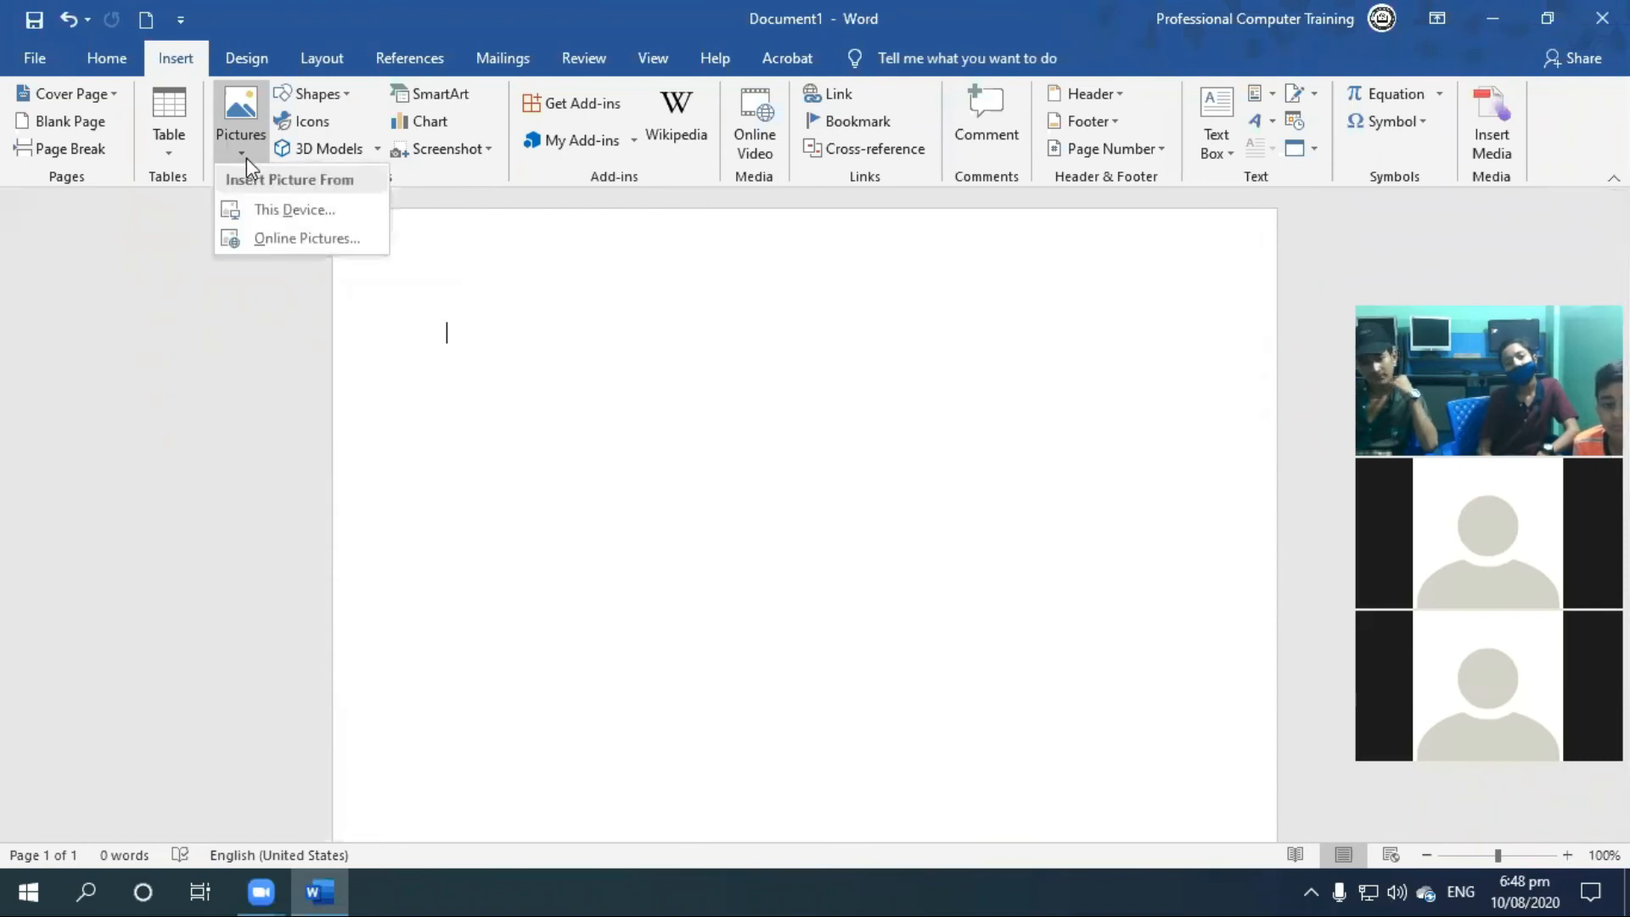
left_click(304, 222)
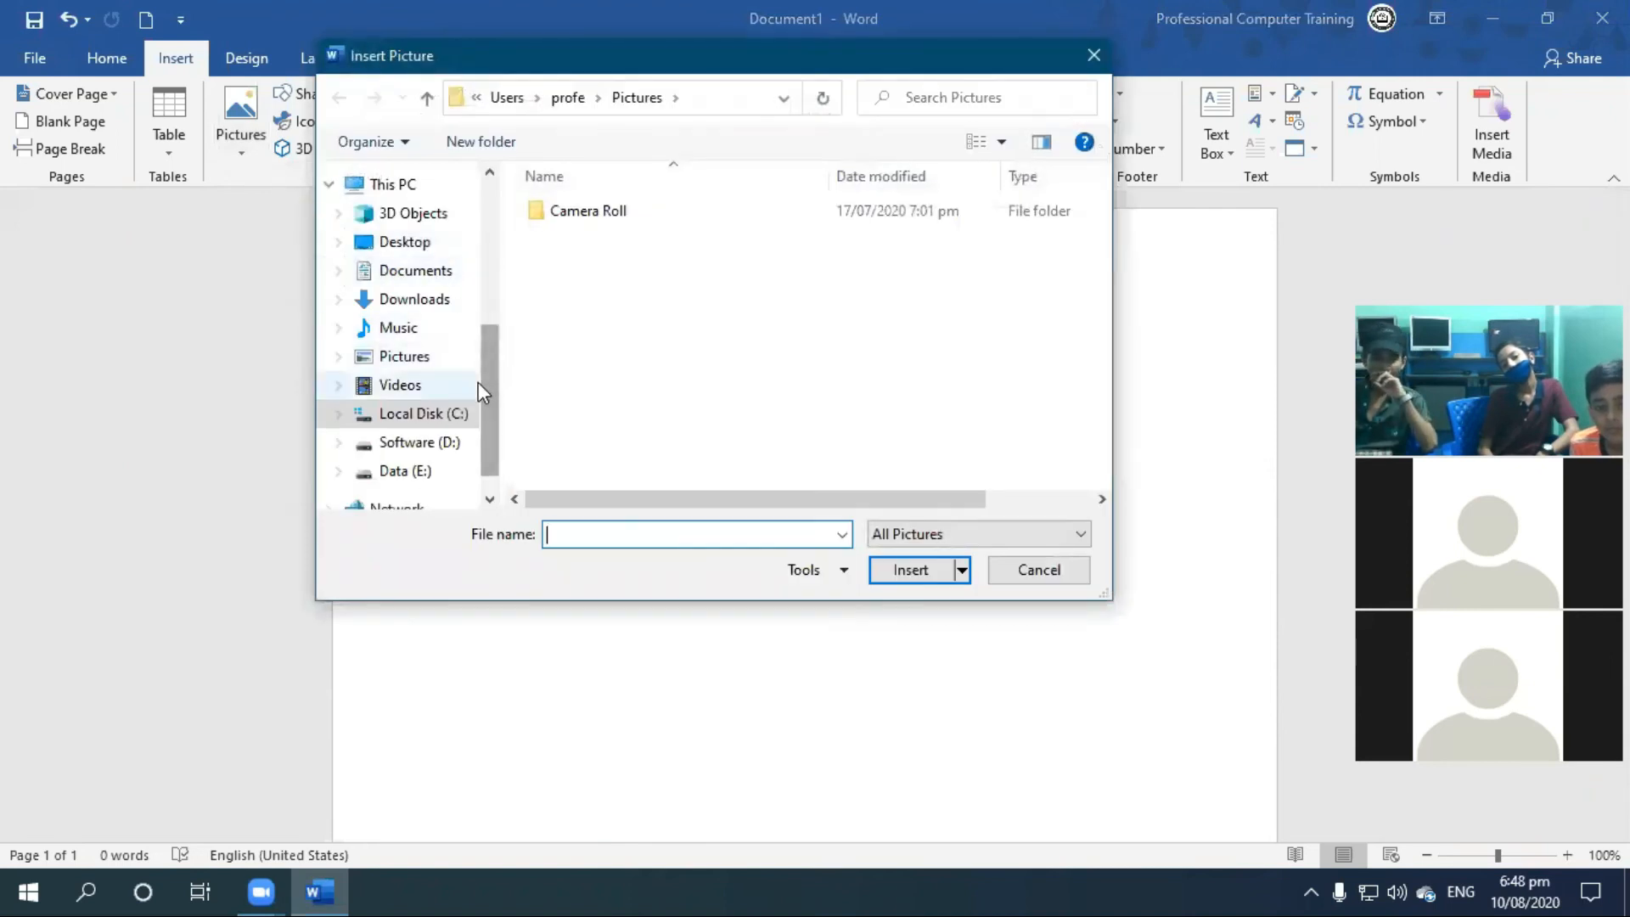
left_click_drag(477, 385, 482, 424)
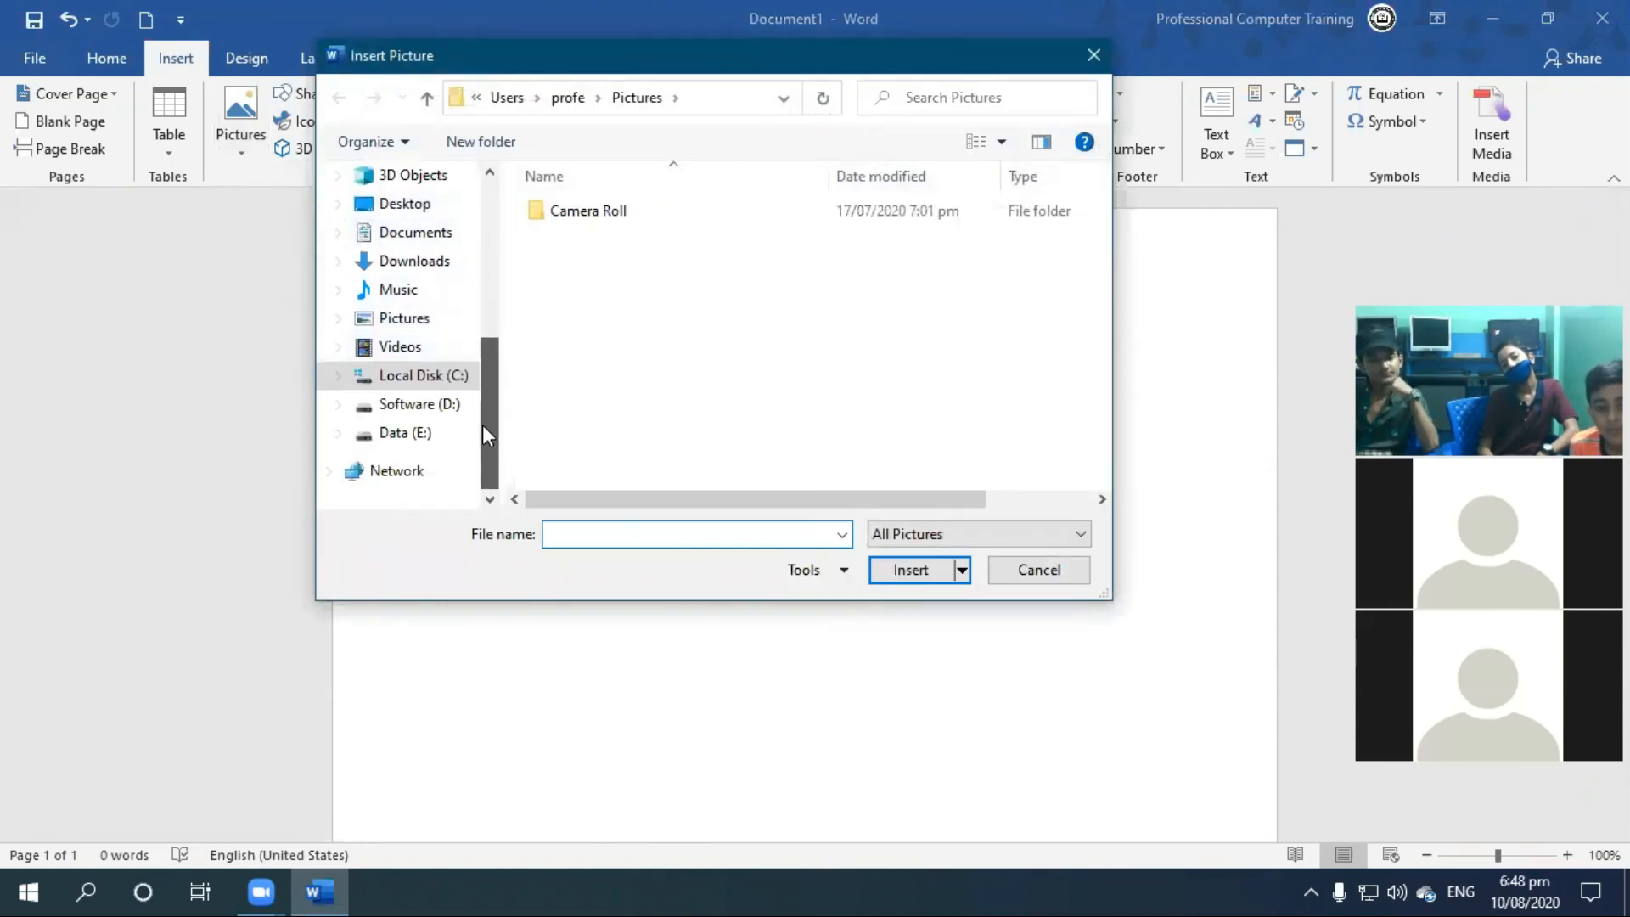
left_click(422, 433)
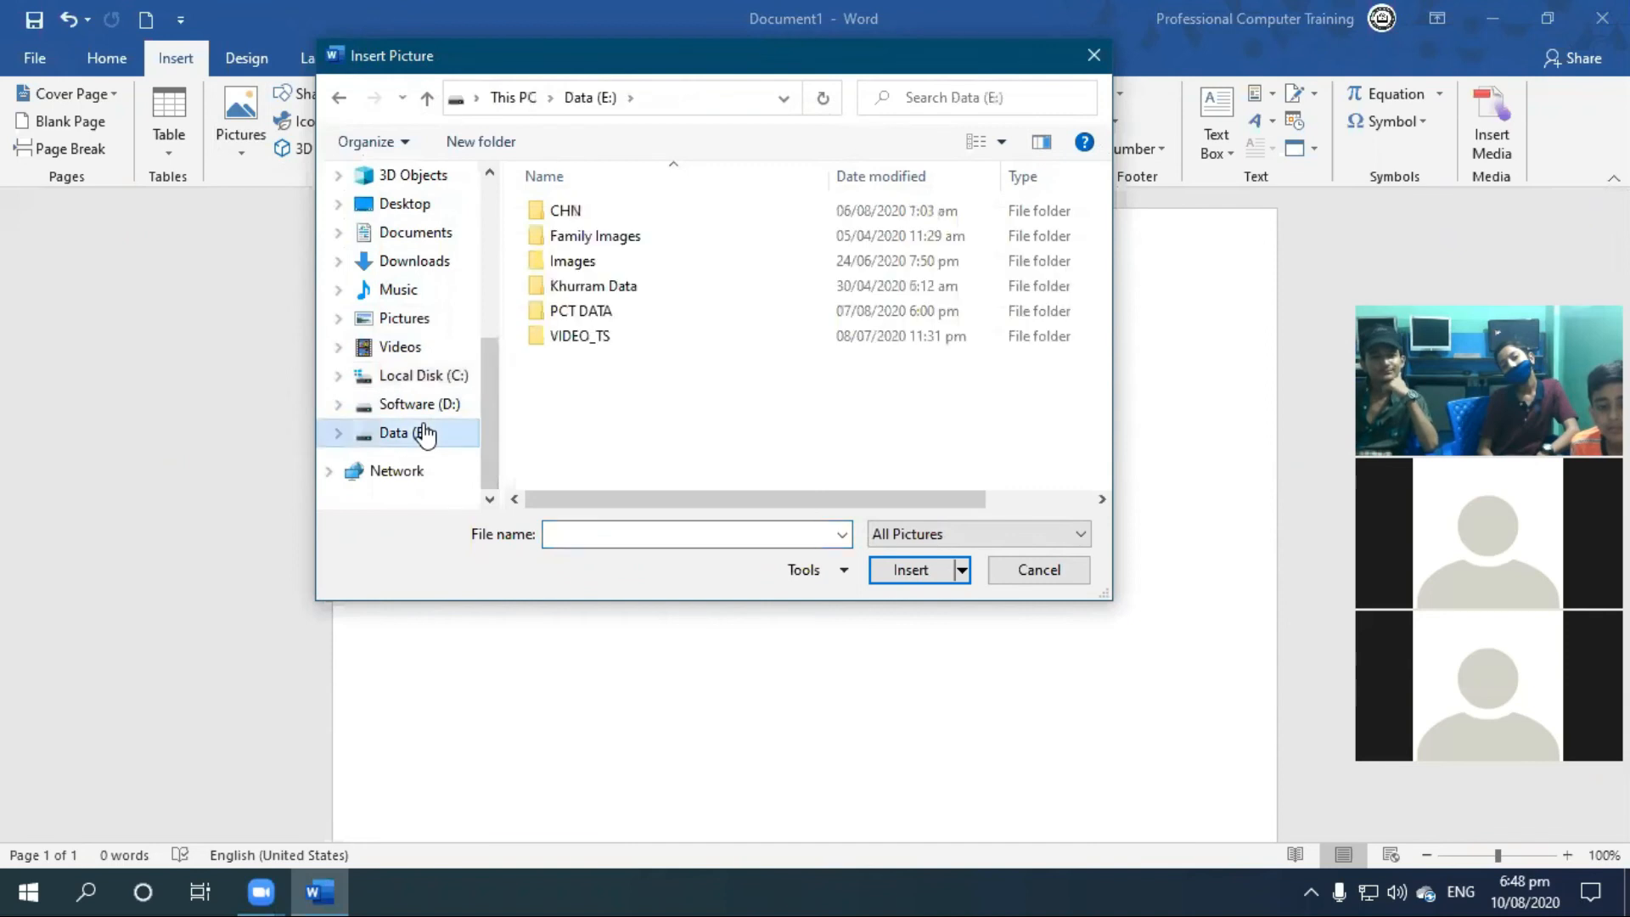
double_click(576, 262)
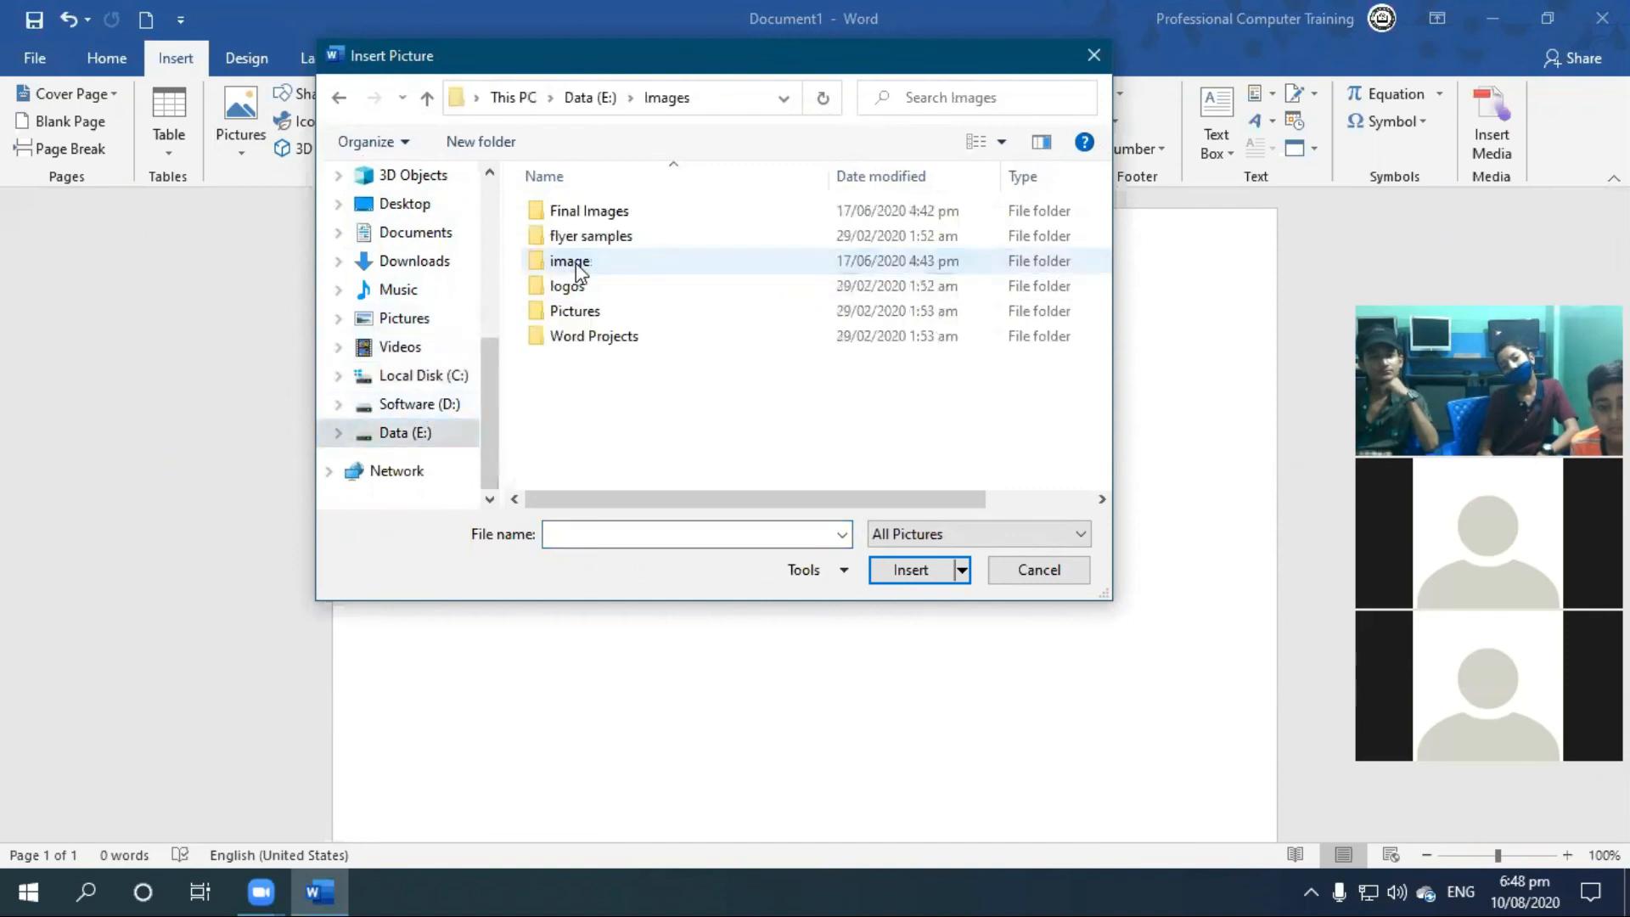
double_click(679, 220)
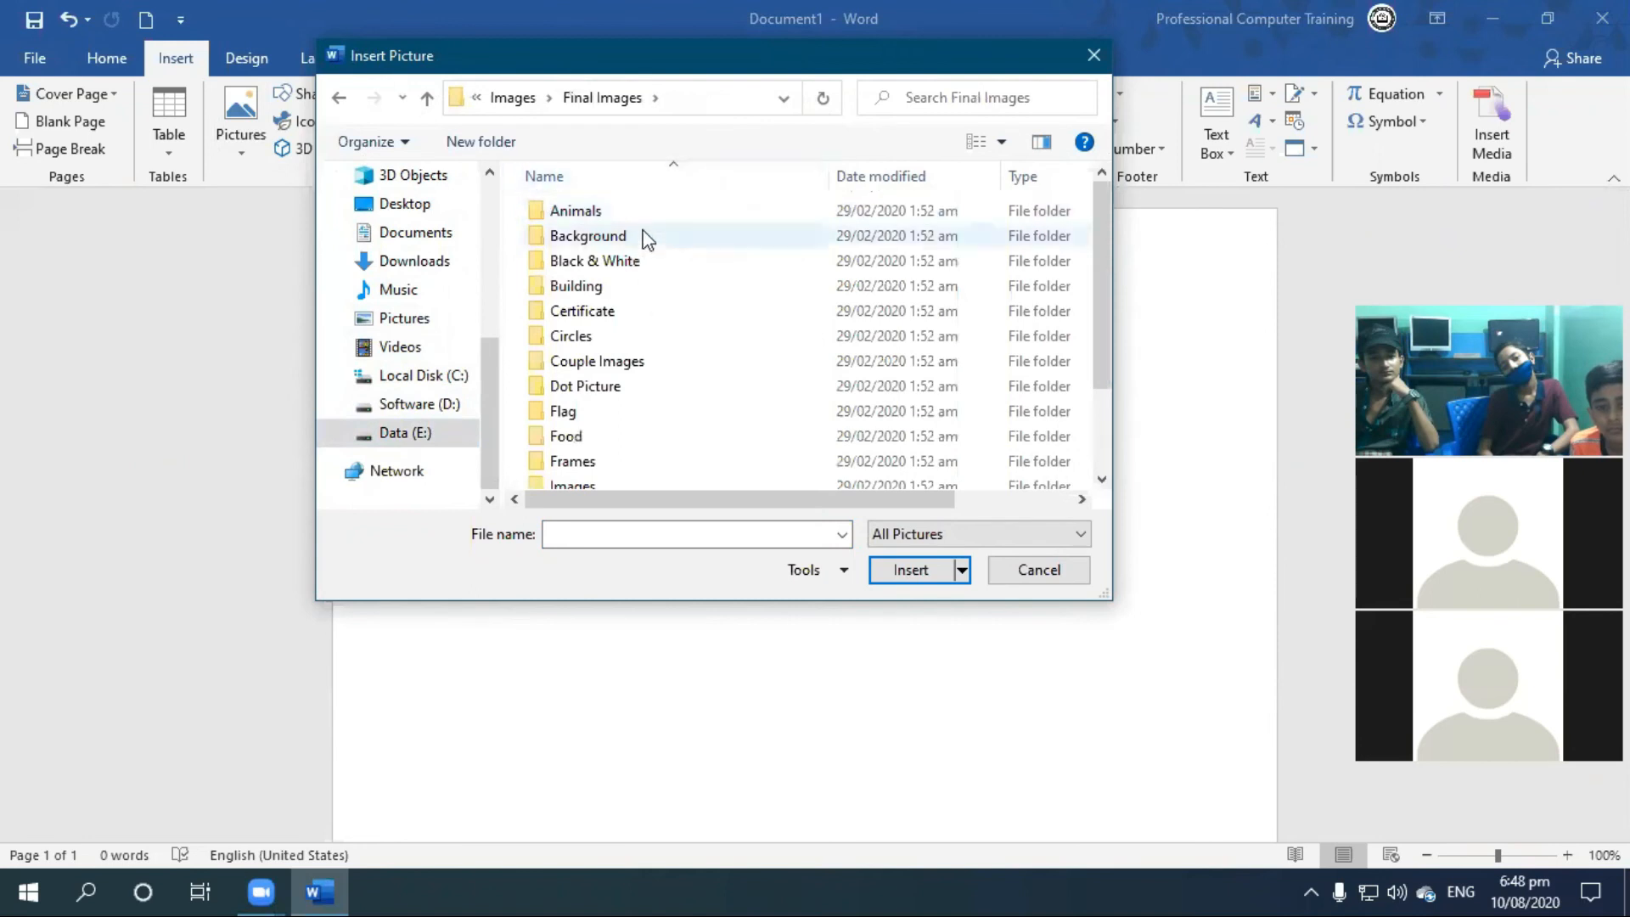
double_click(625, 207)
Step: Insert the green lizard picture from the Animals folder into the document
scroll(865, 346, "down", 3)
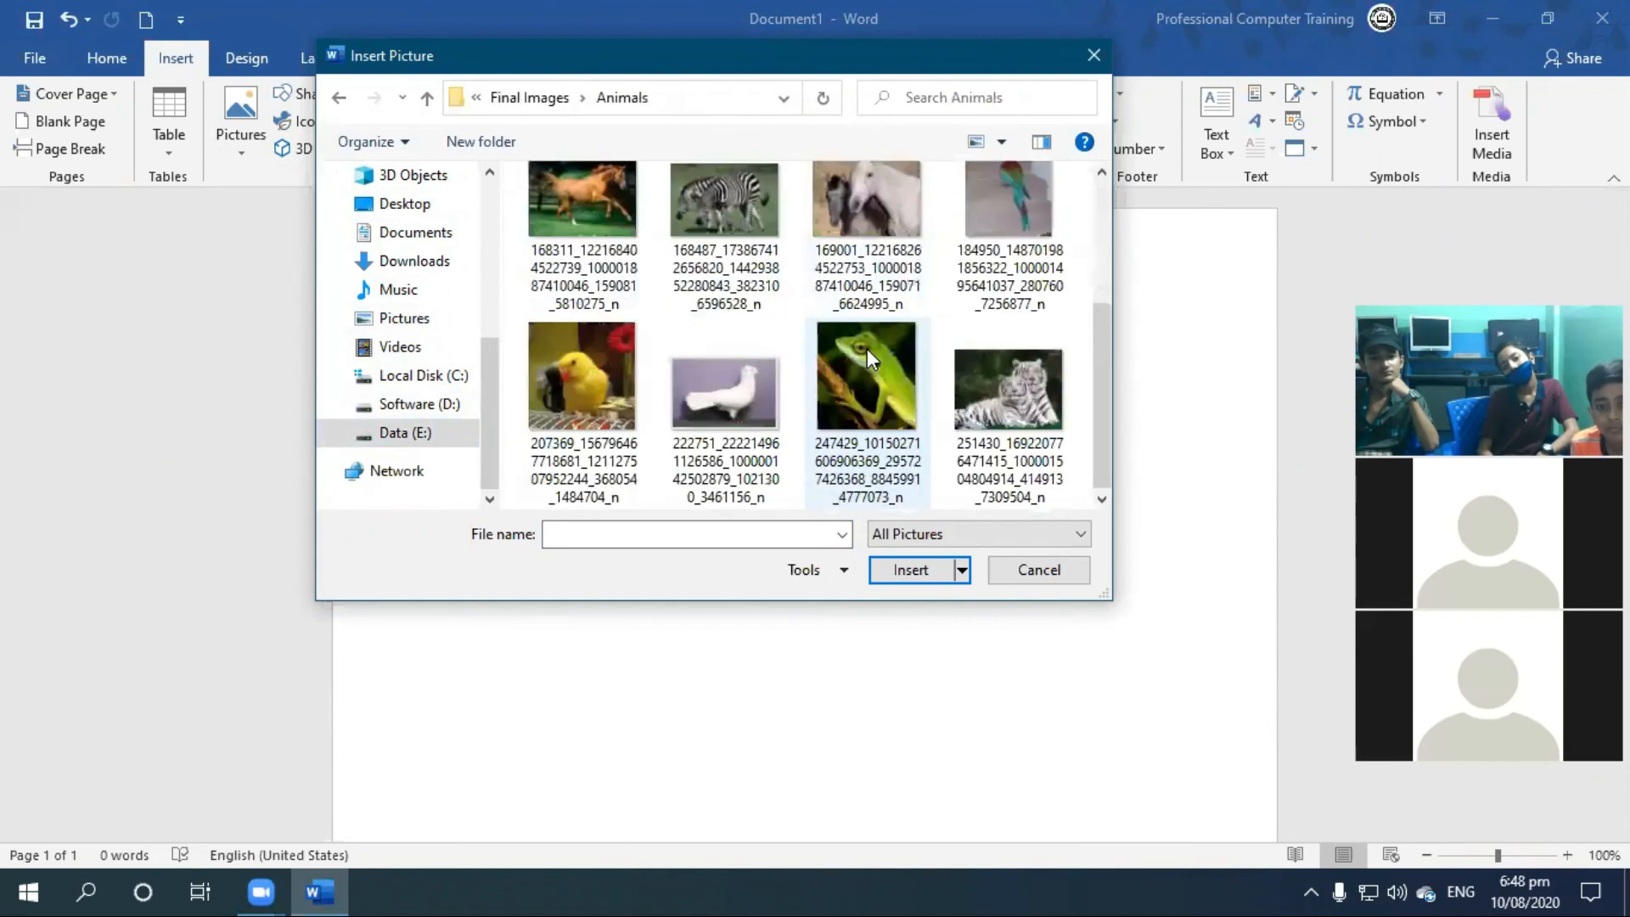
left_click(870, 348)
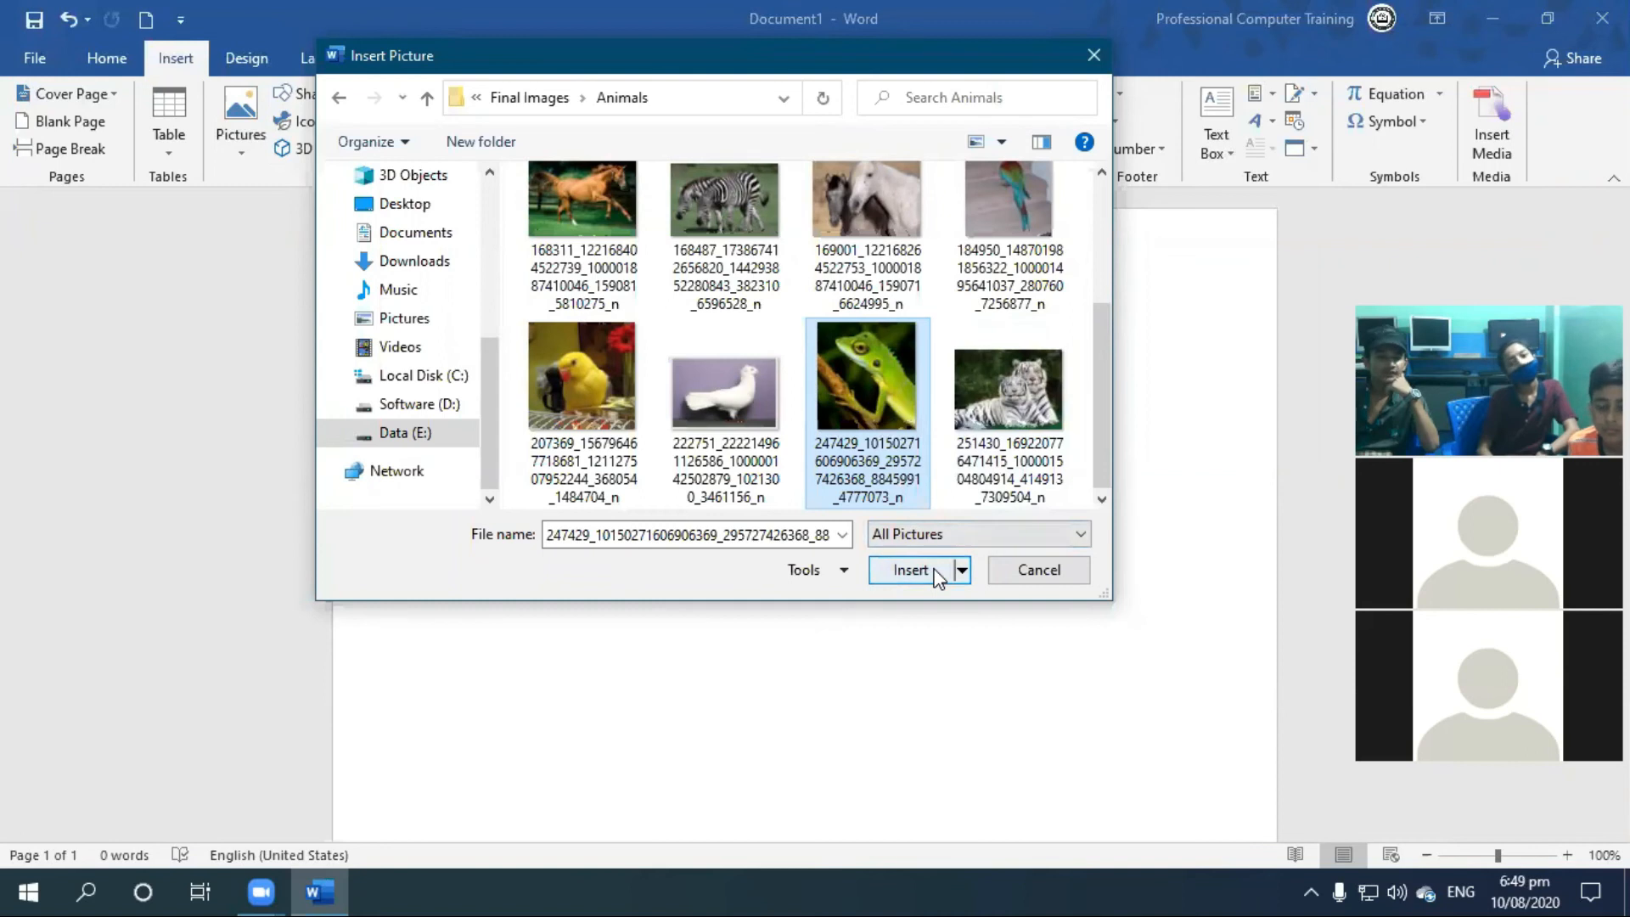
left_click(910, 570)
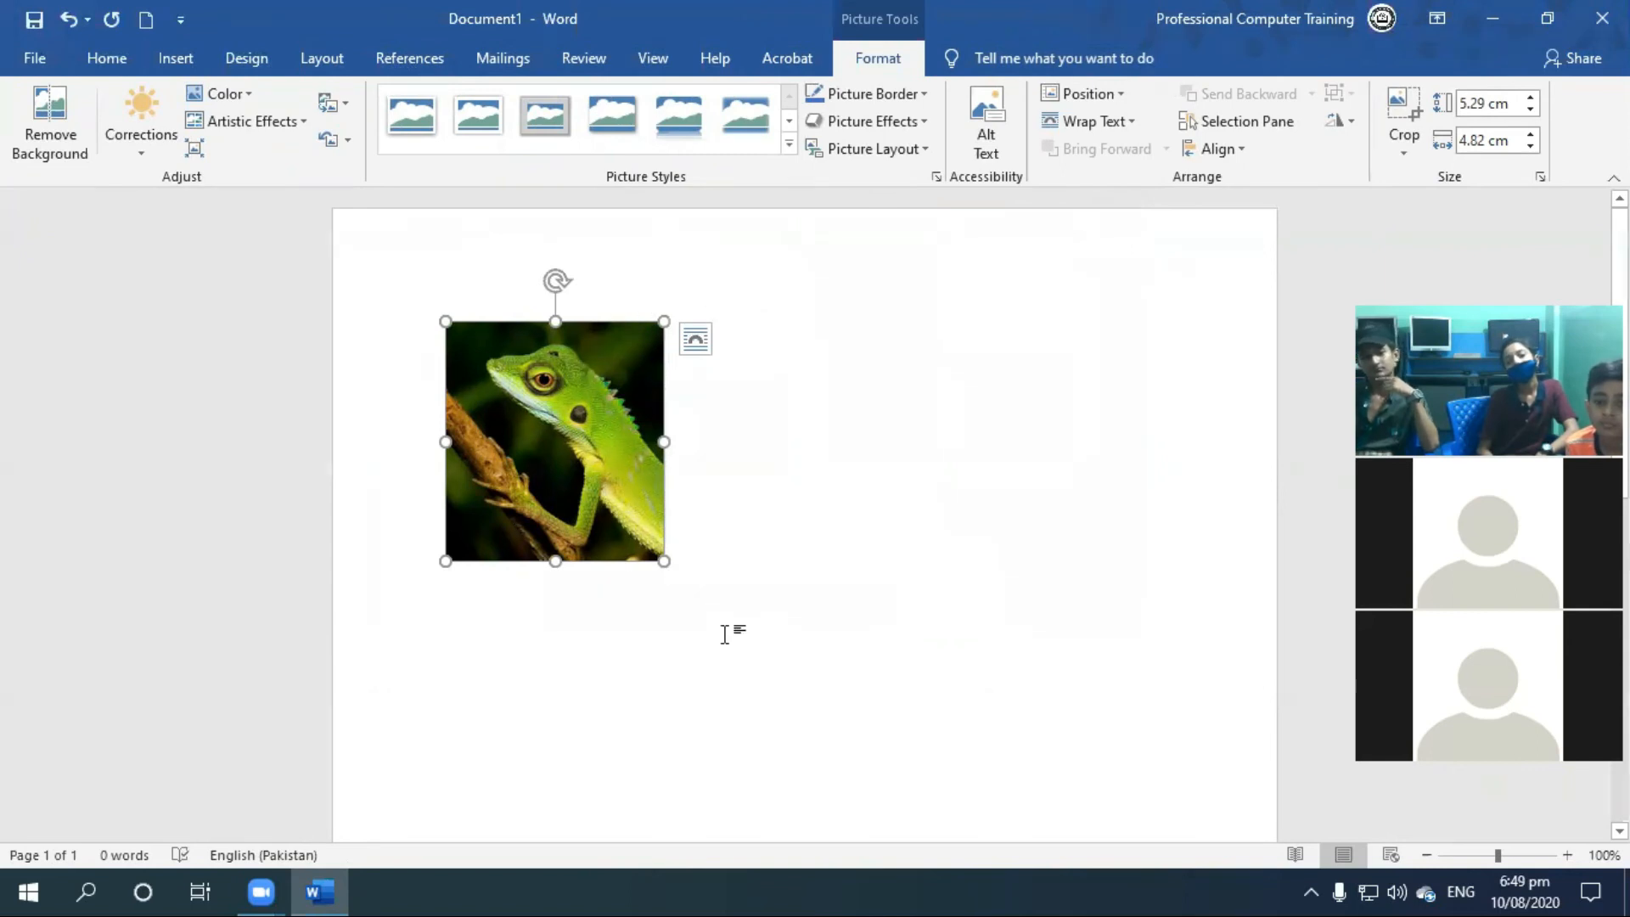
Step: Deselect and reselect the lizard picture to demonstrate when the picture tools are available, and show its formatting options
left_click(1130, 381)
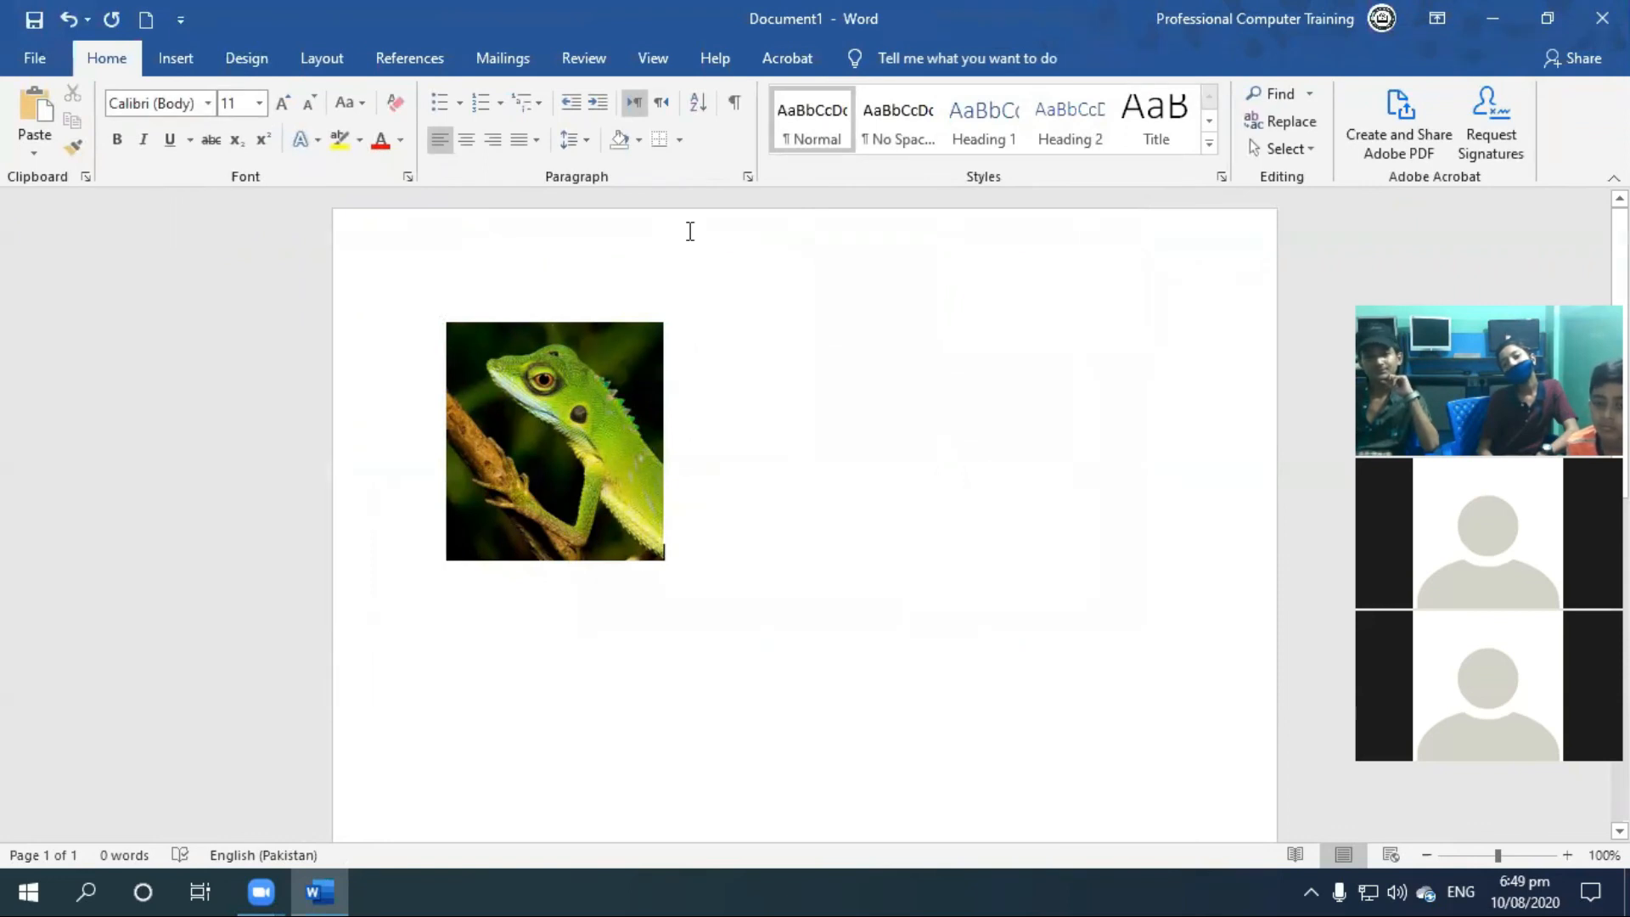
left_click(606, 358)
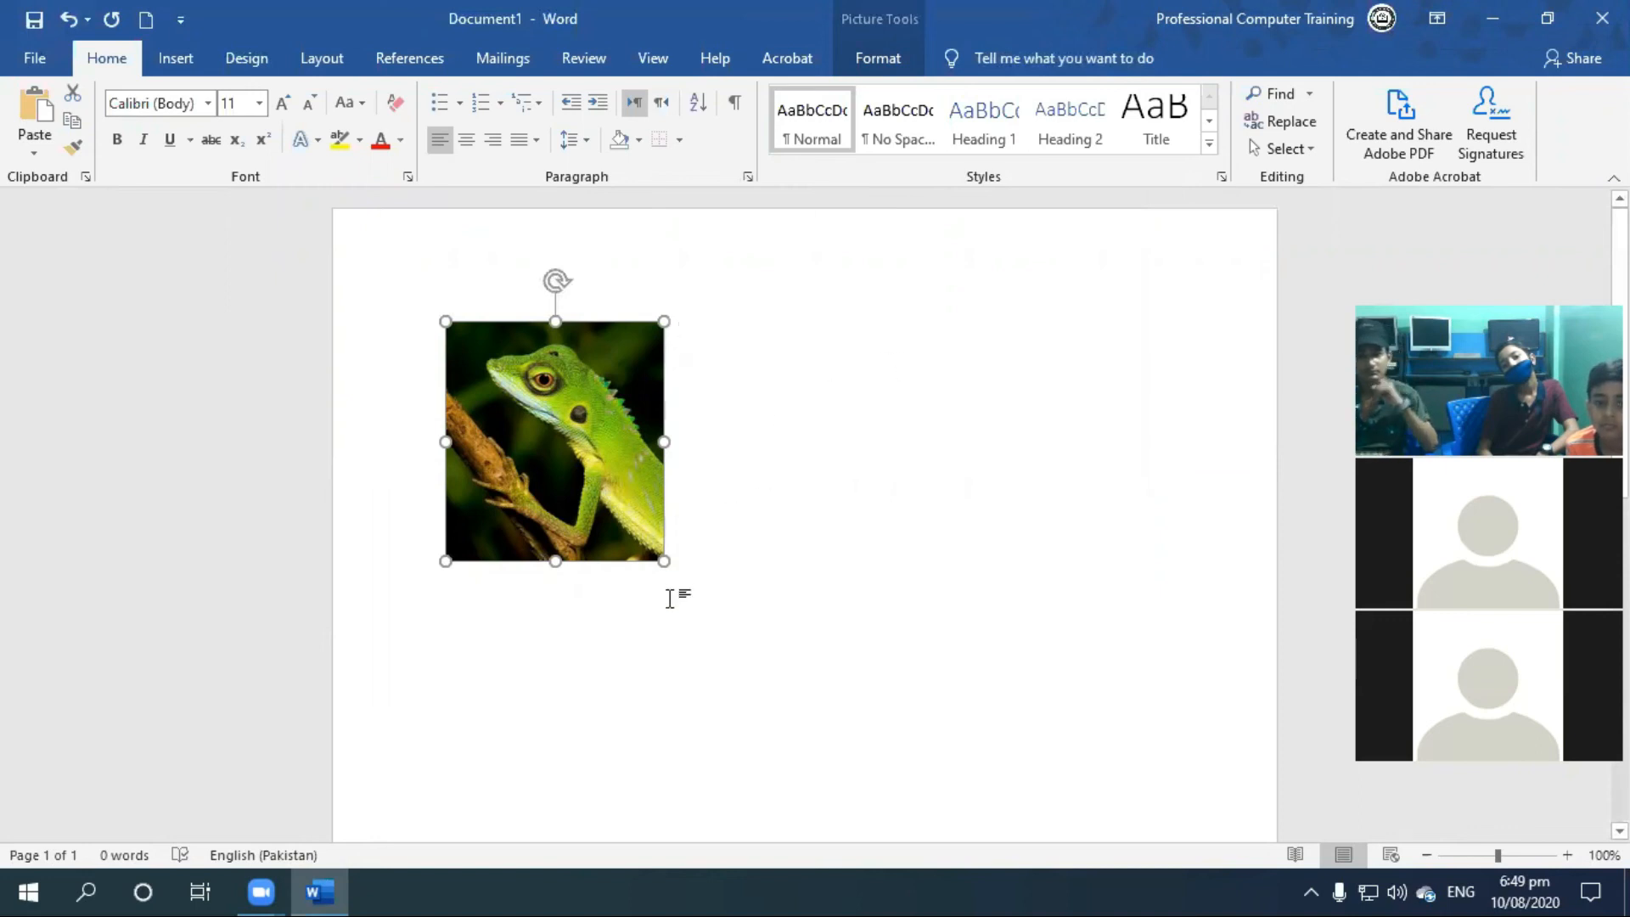
left_click(673, 593)
left_click(615, 507)
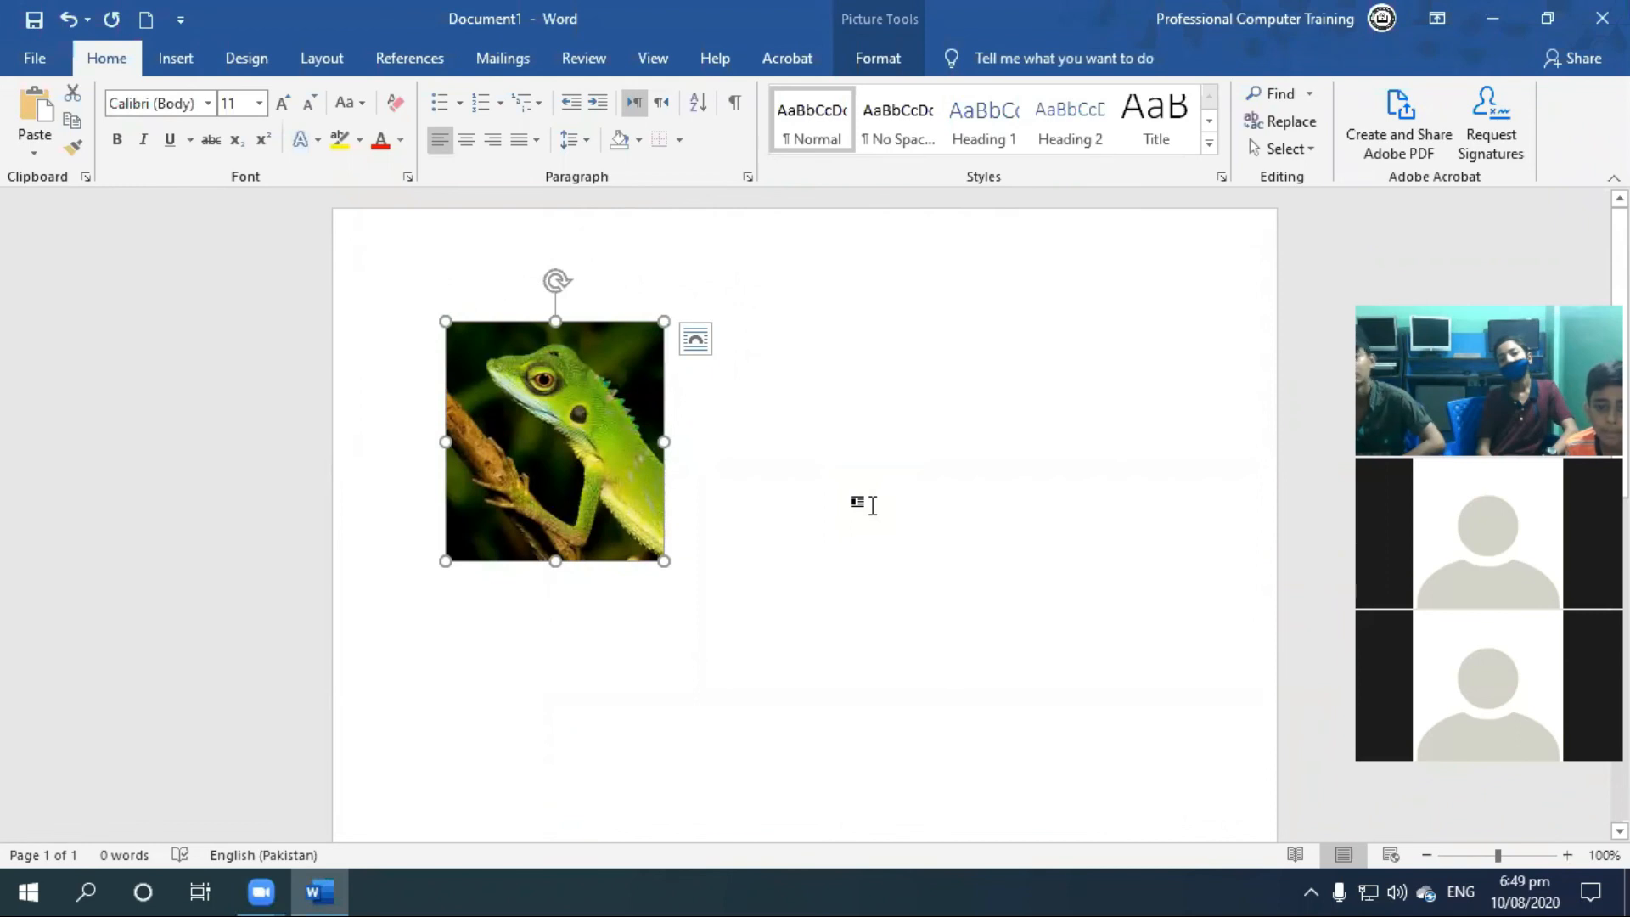
left_click(872, 506)
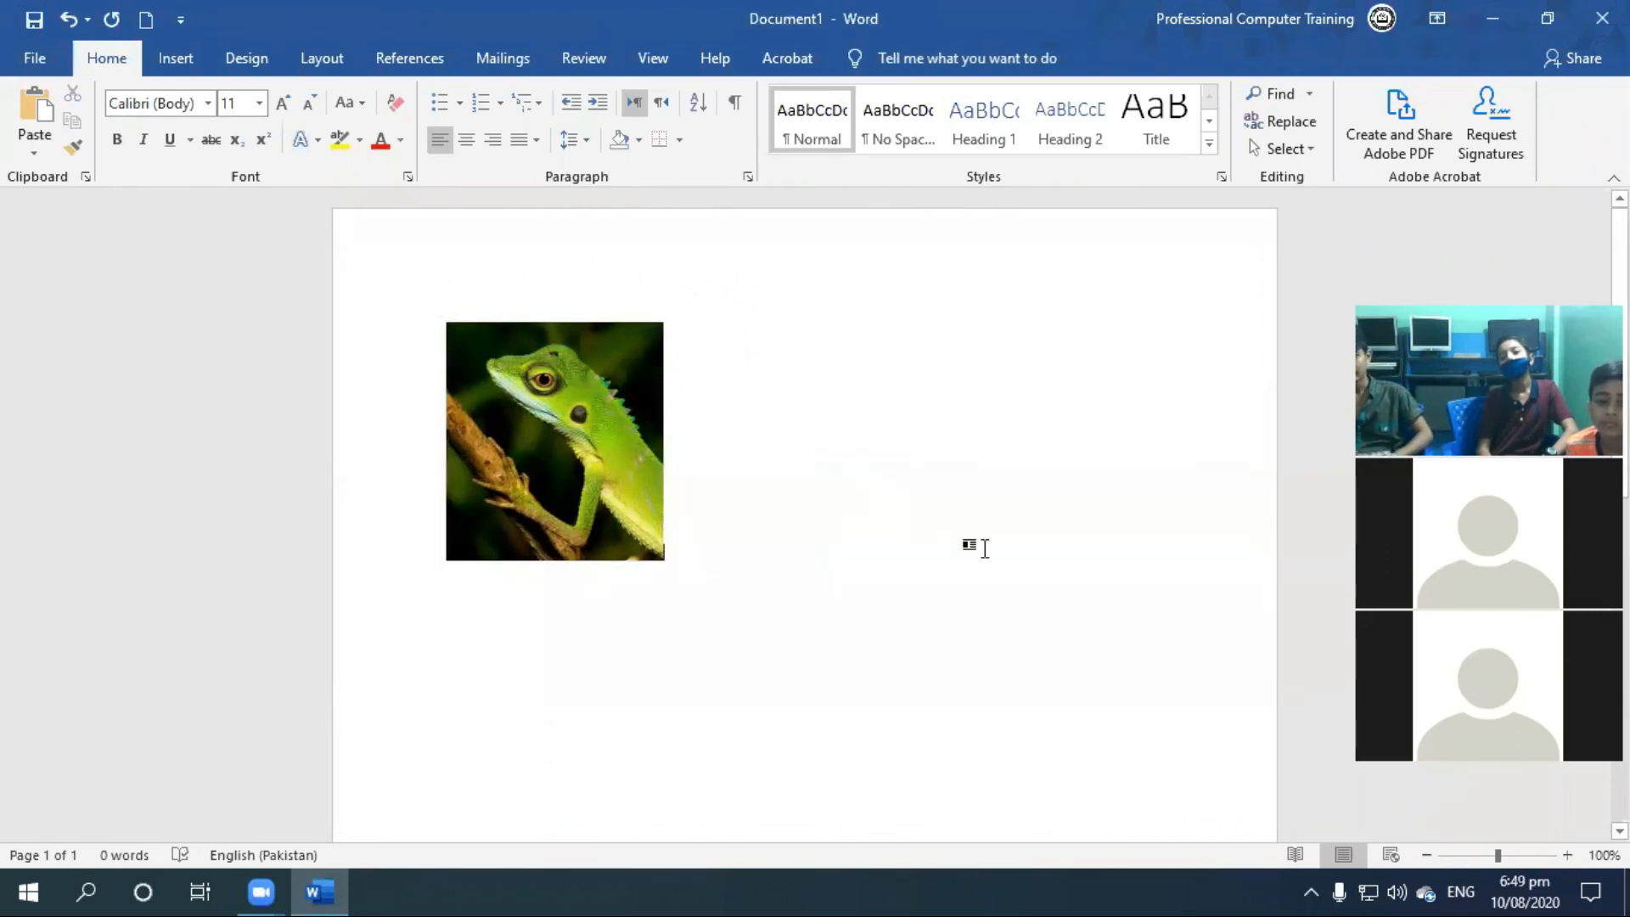
left_click(625, 436)
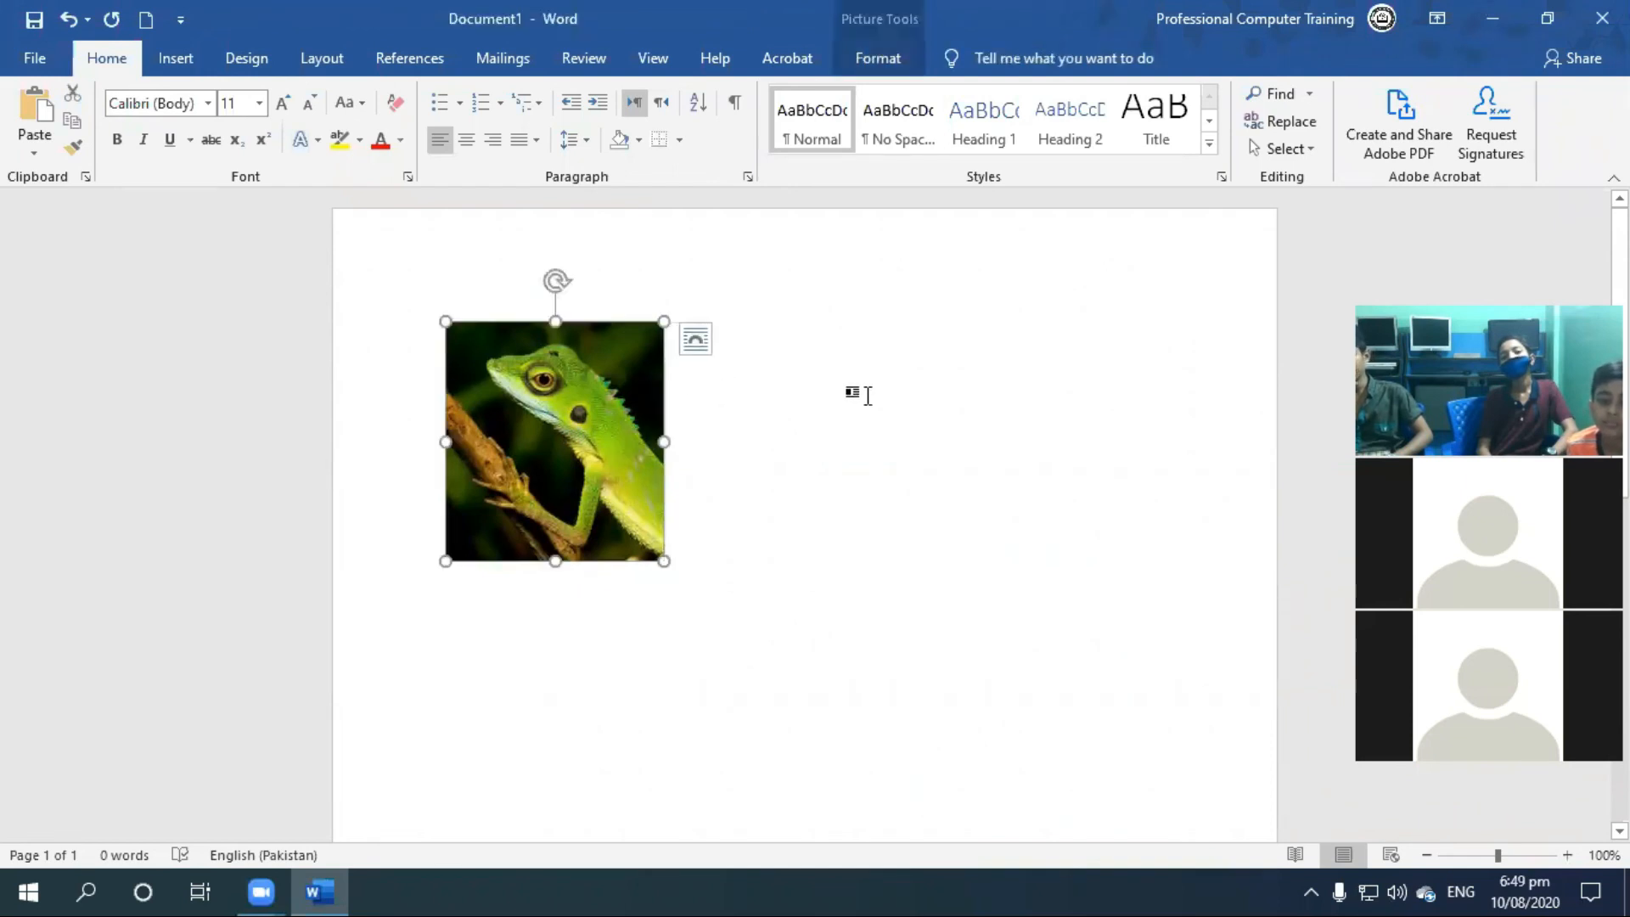
left_click(880, 60)
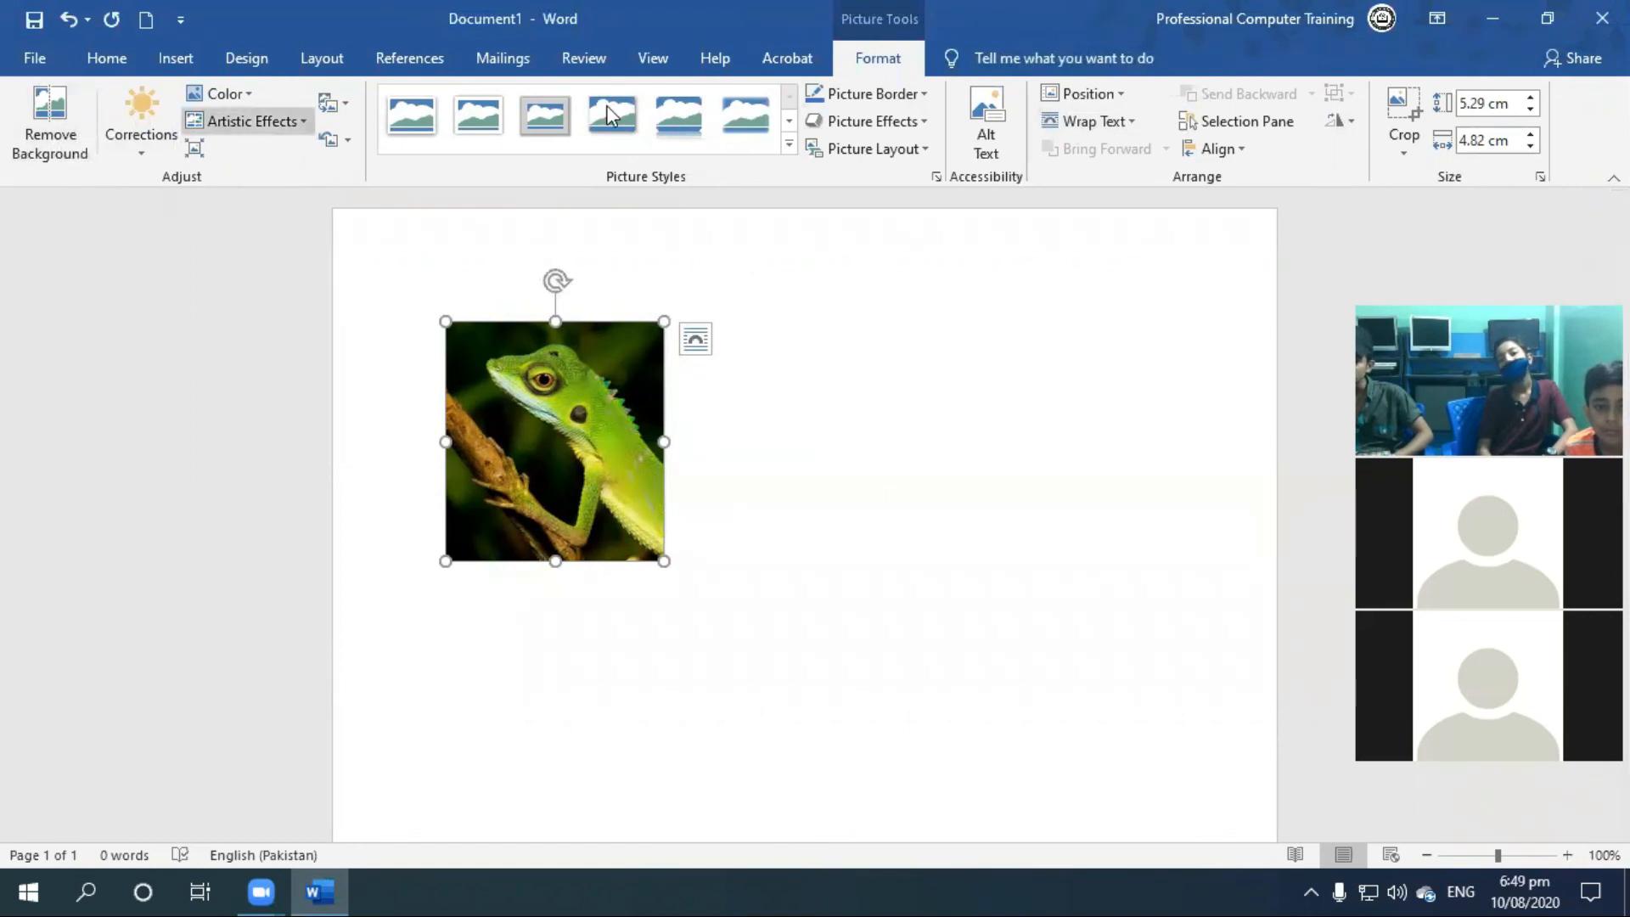
Step: Show the table insertion options and close them without inserting a table
left_click(118, 54)
left_click(174, 61)
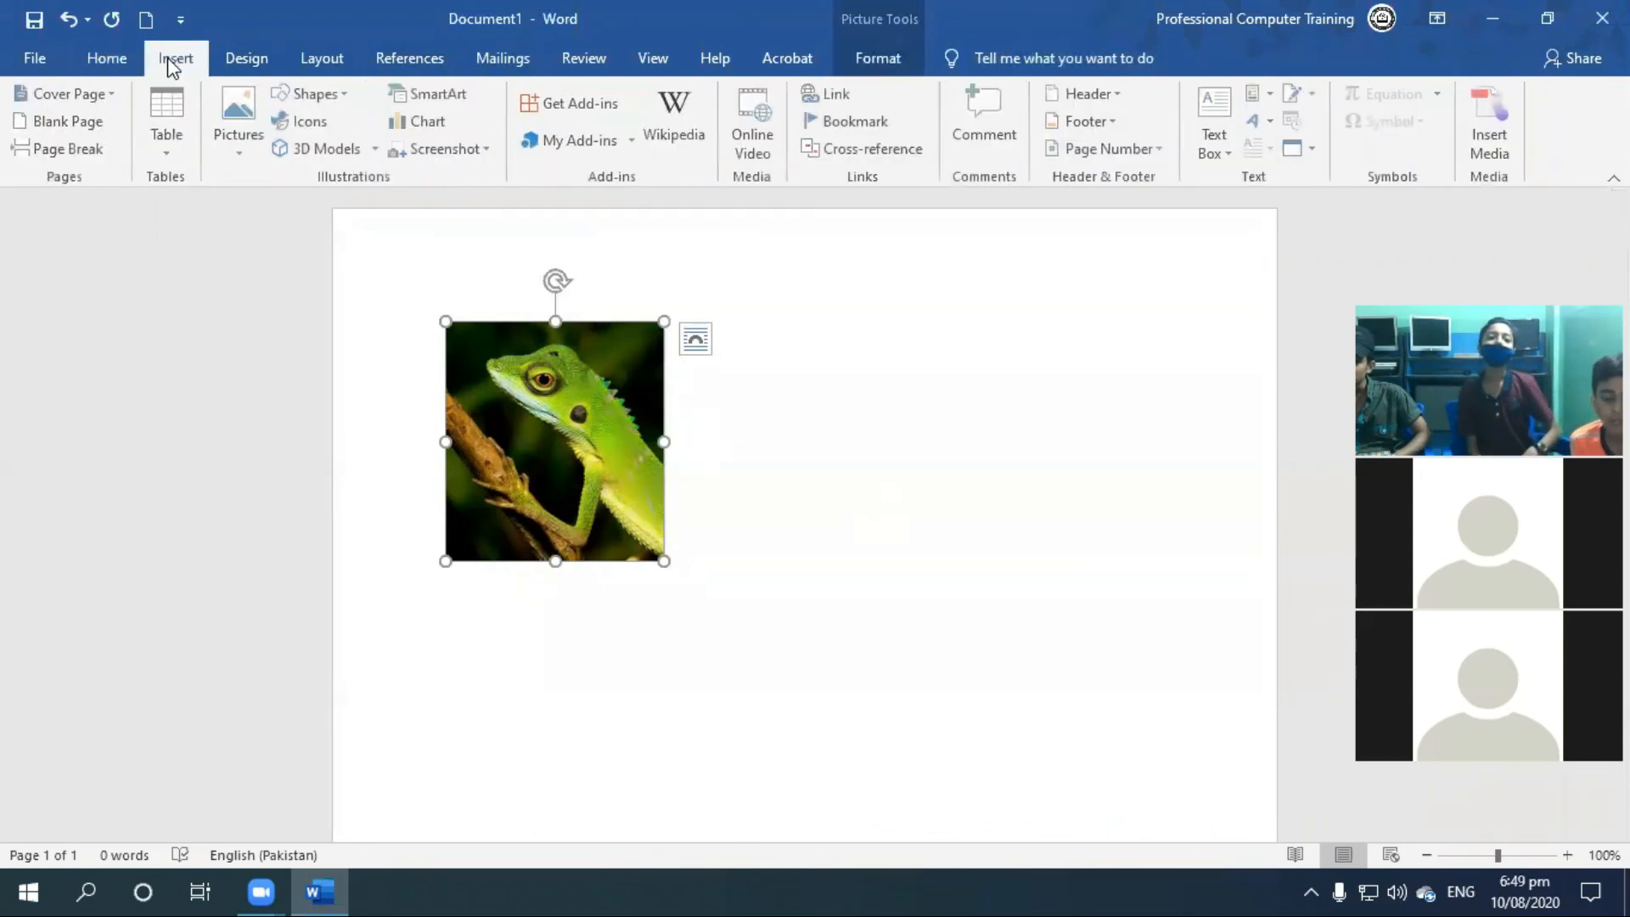
left_click(168, 156)
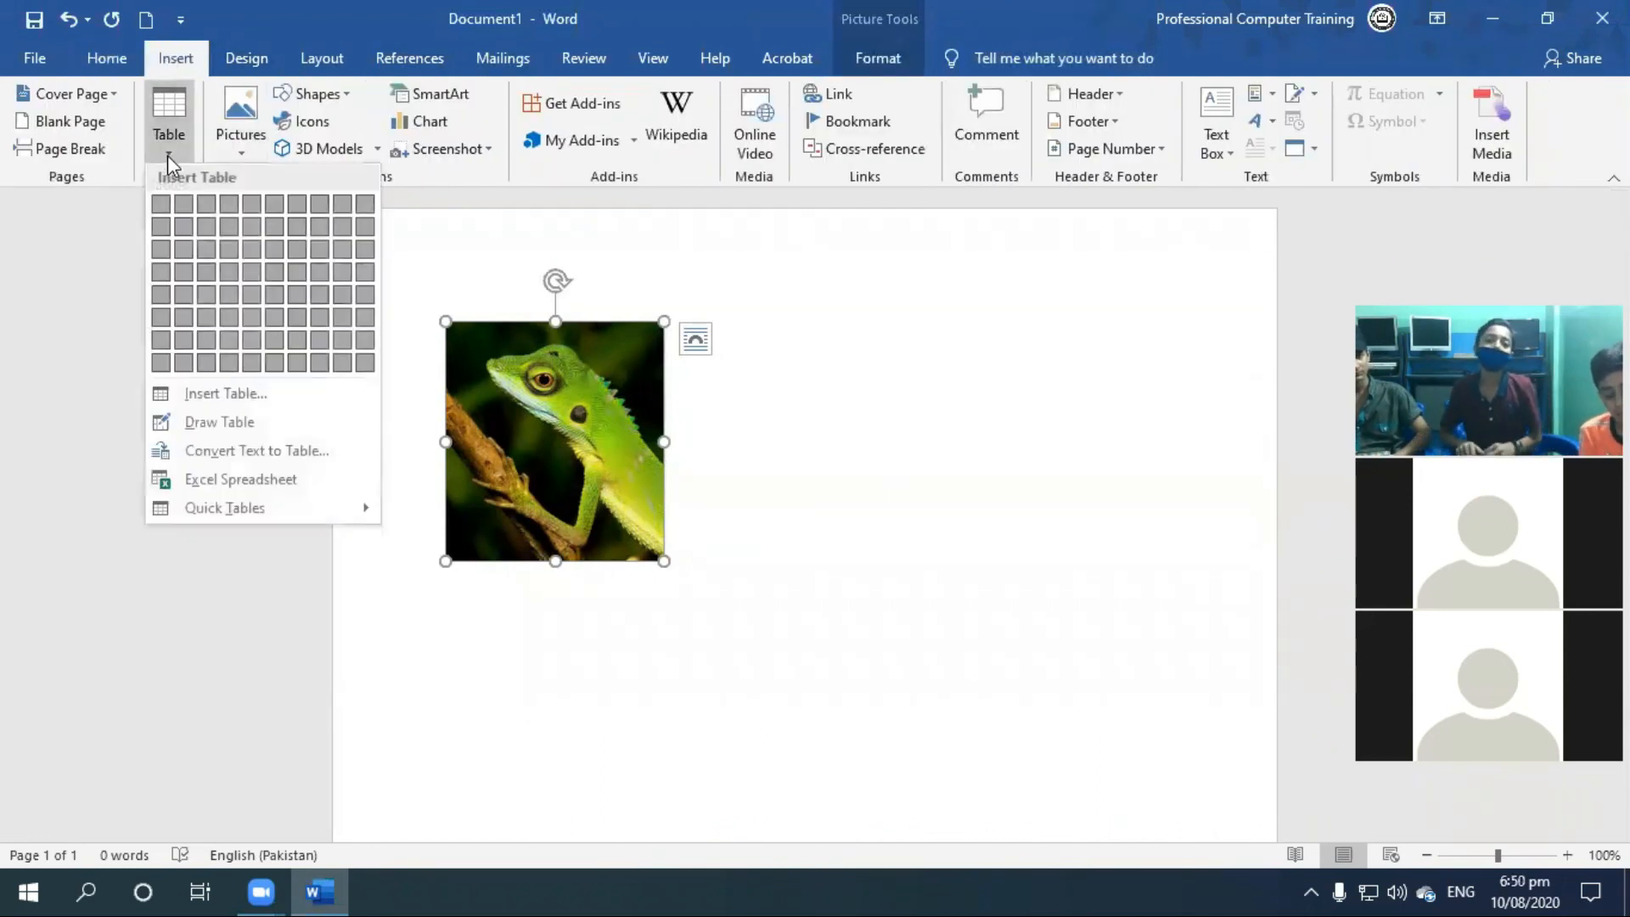
left_click(910, 524)
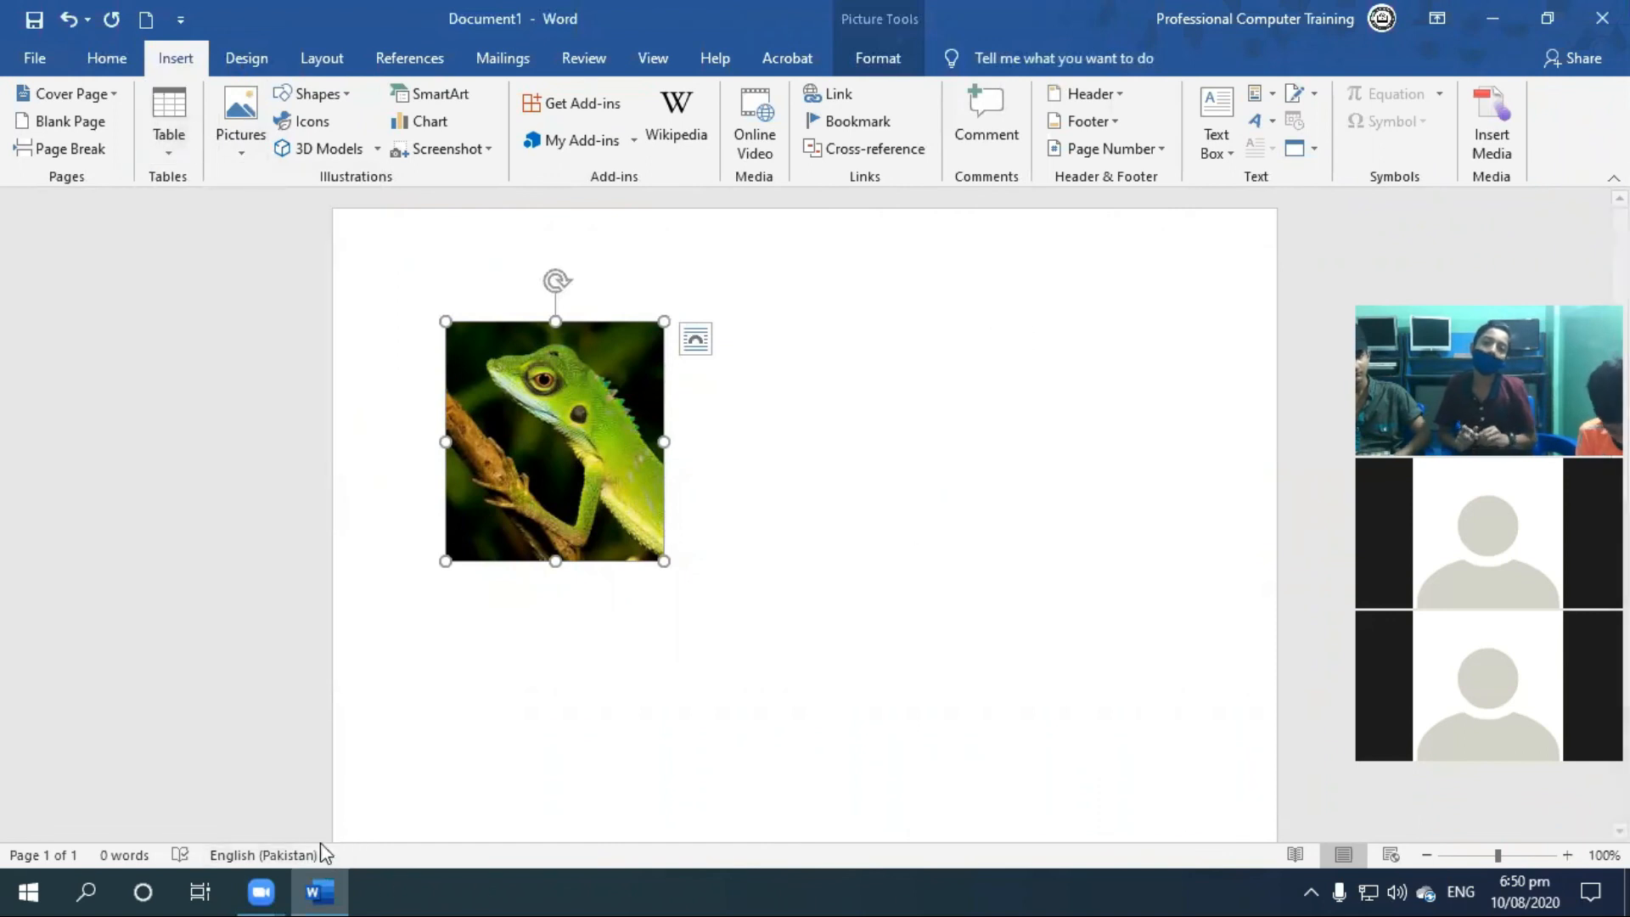
Step: Minimize the document window and open Google Chrome, ready to enter a web search
left_click(320, 889)
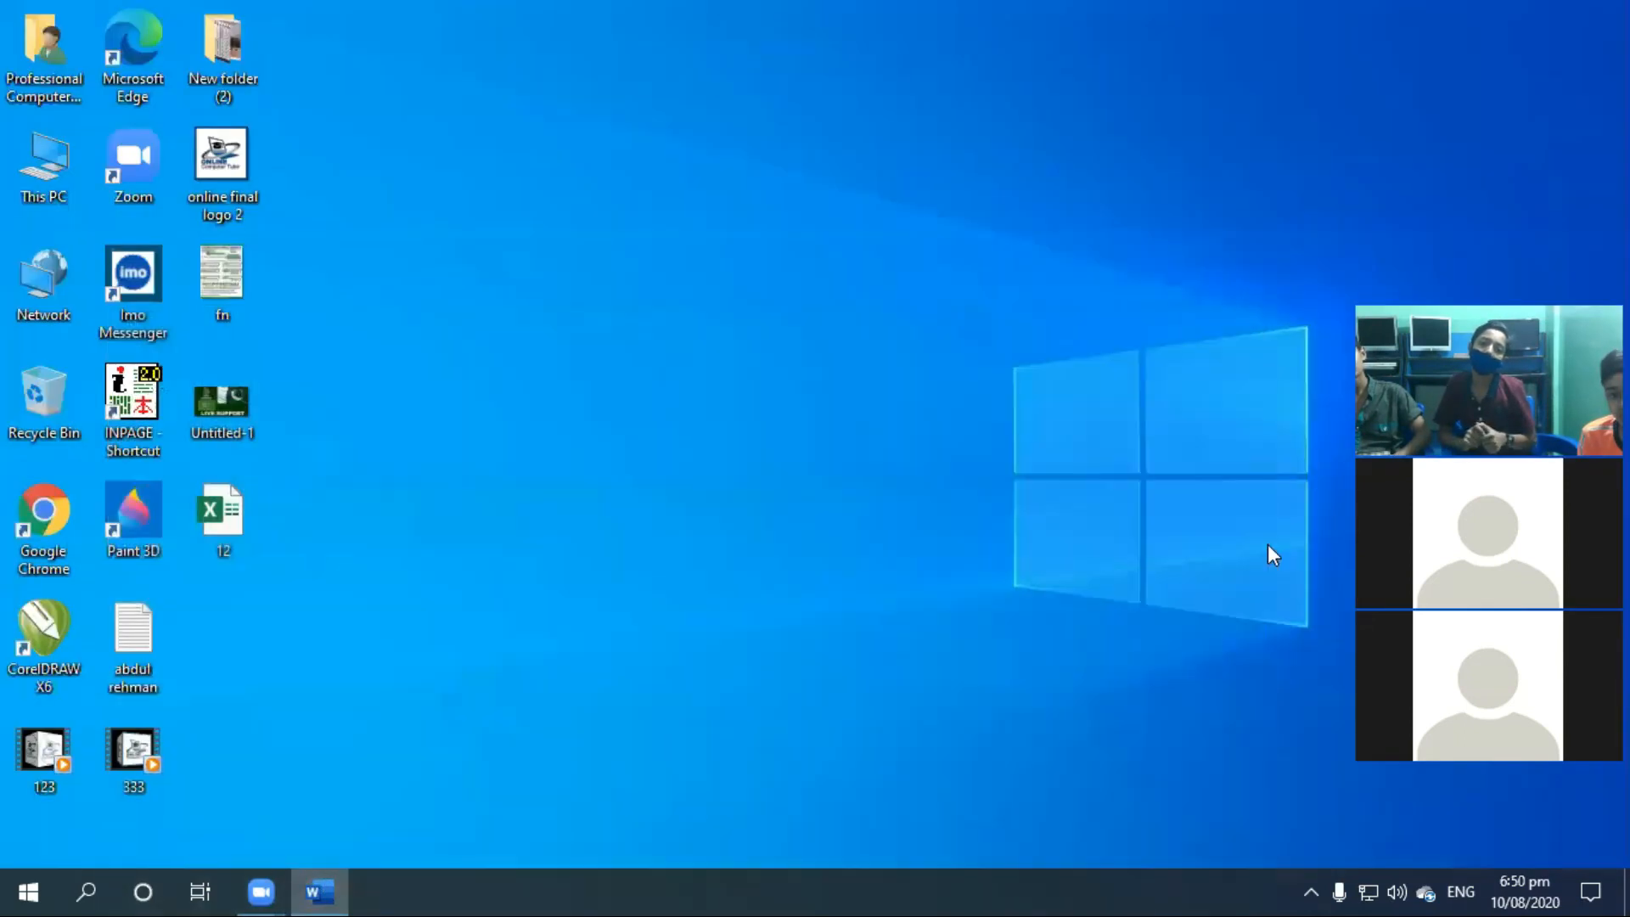
double_click(44, 514)
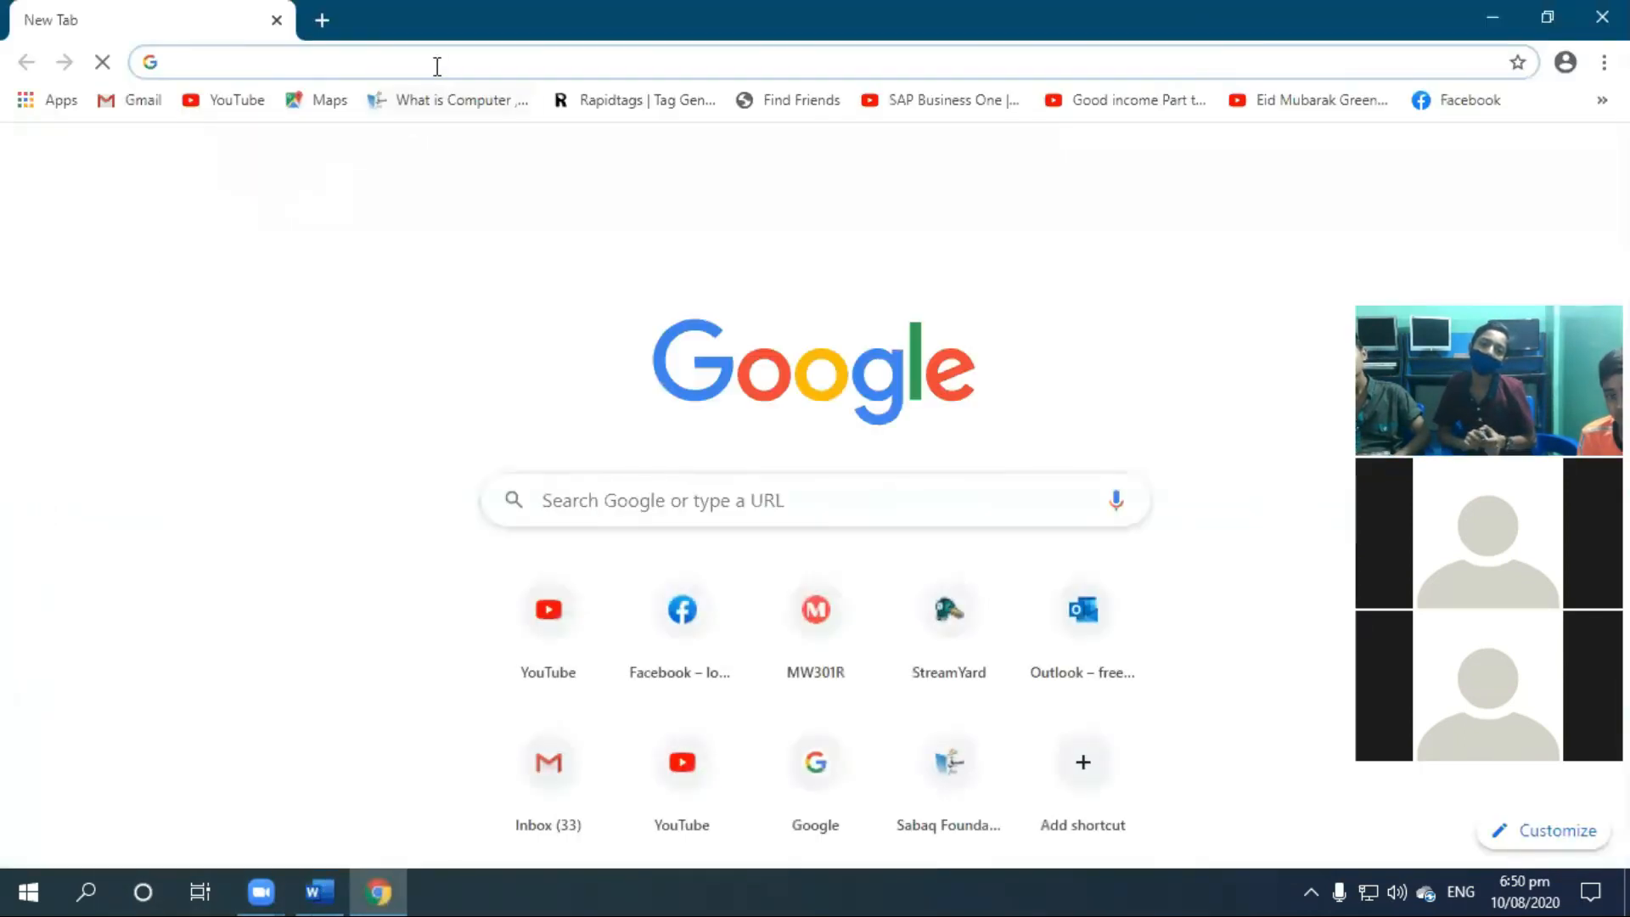
left_click(437, 64)
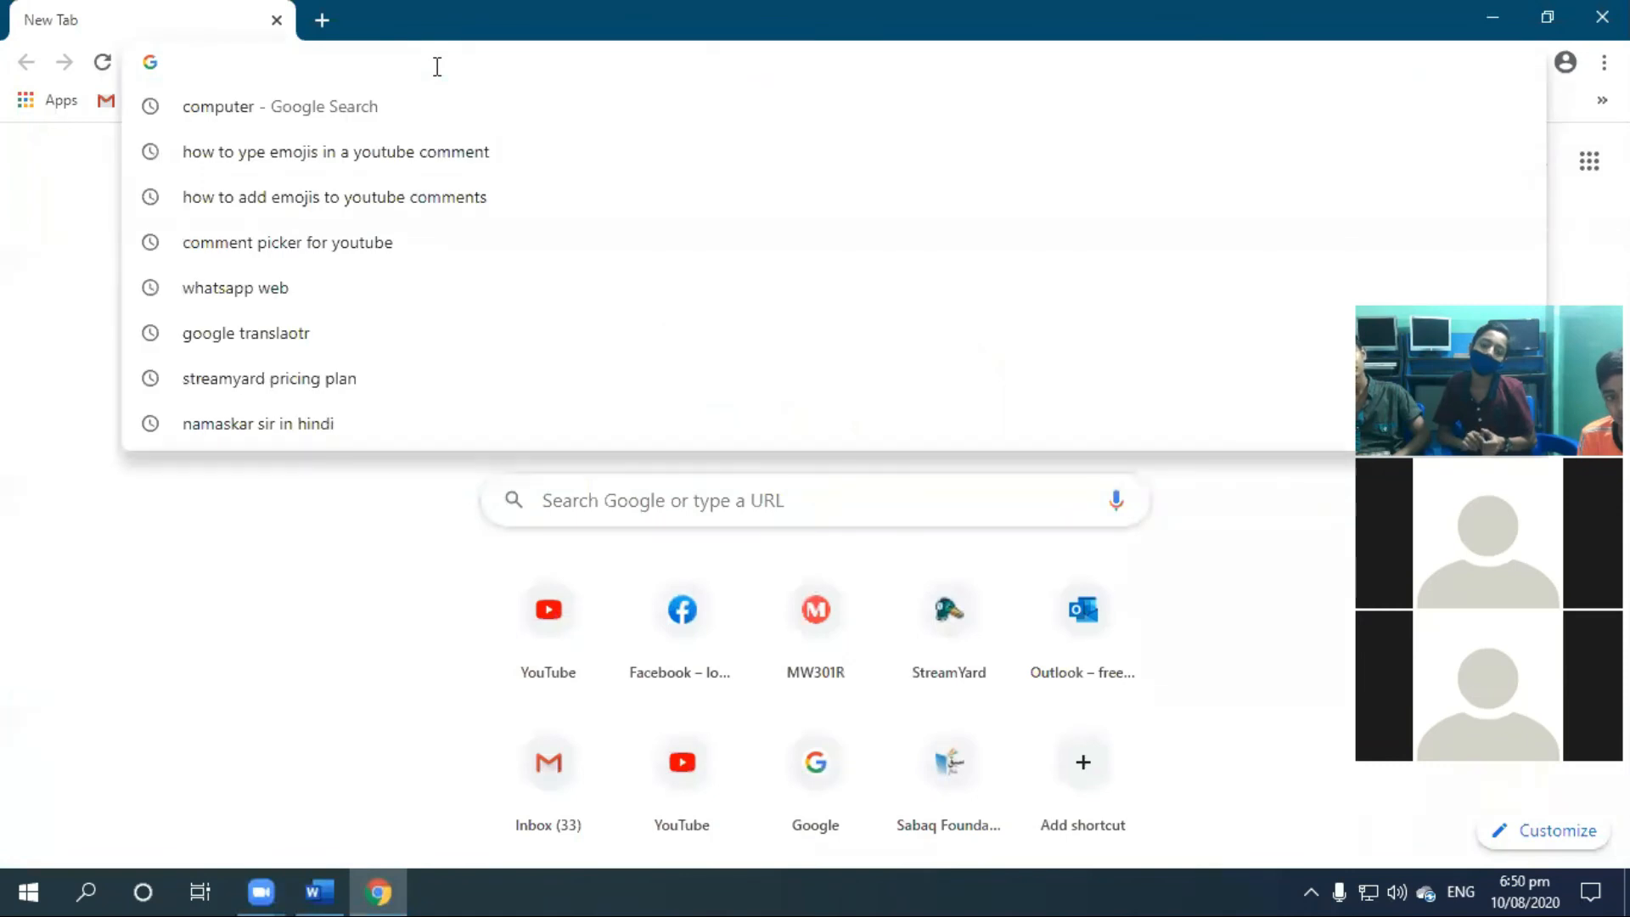
type("tab")
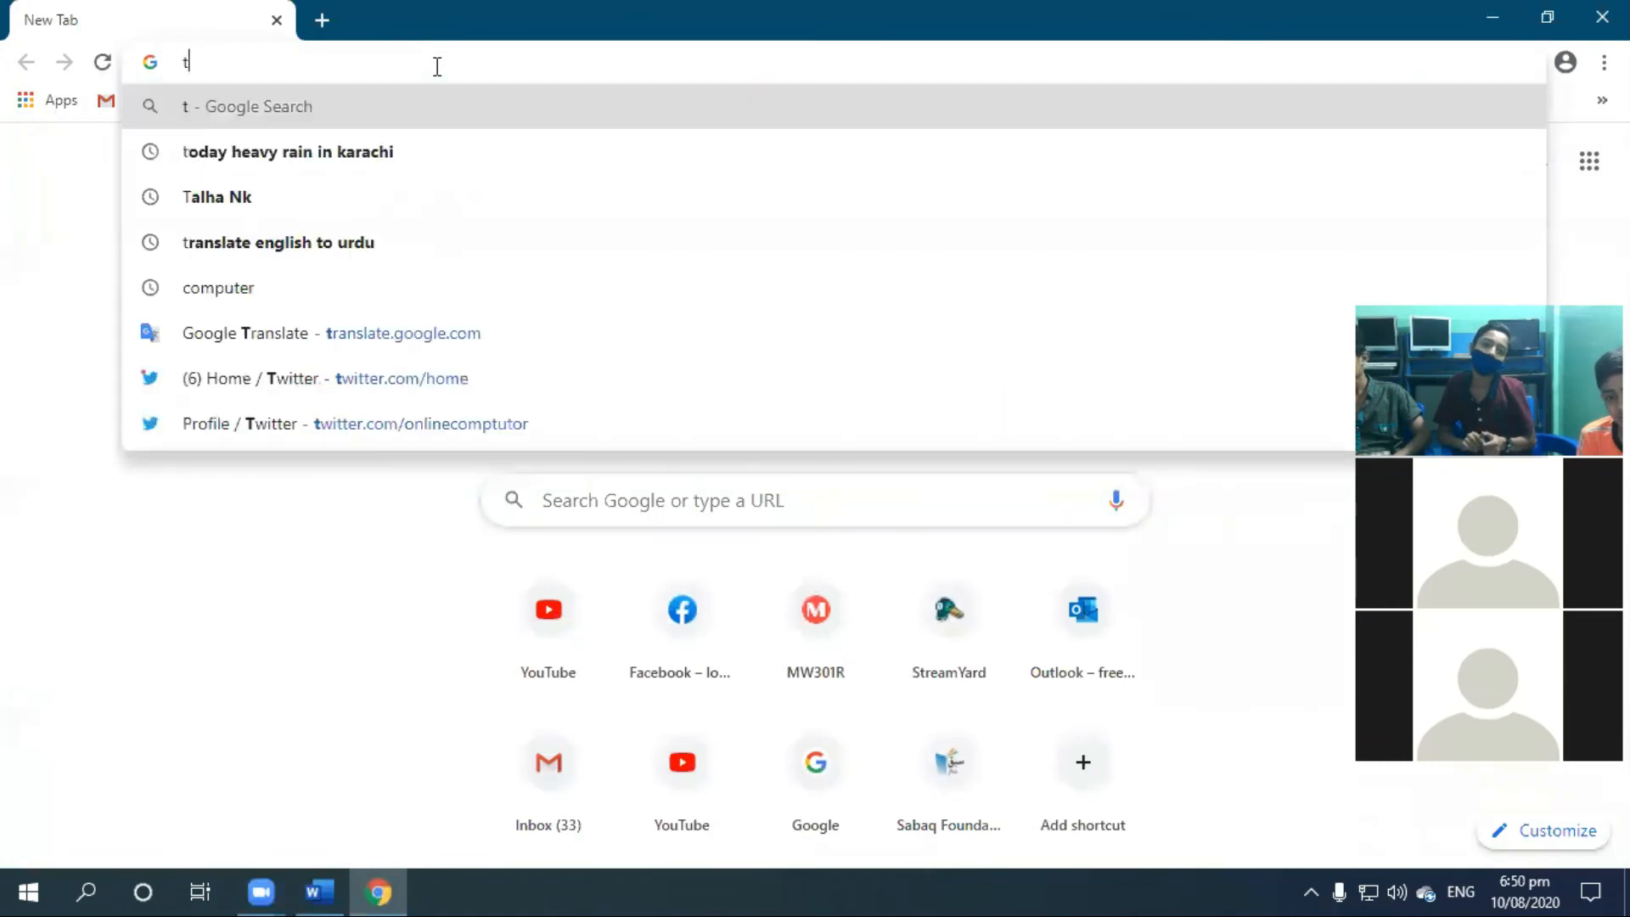
key("BackSpace")
key("BackSpace")
key("BackSpace")
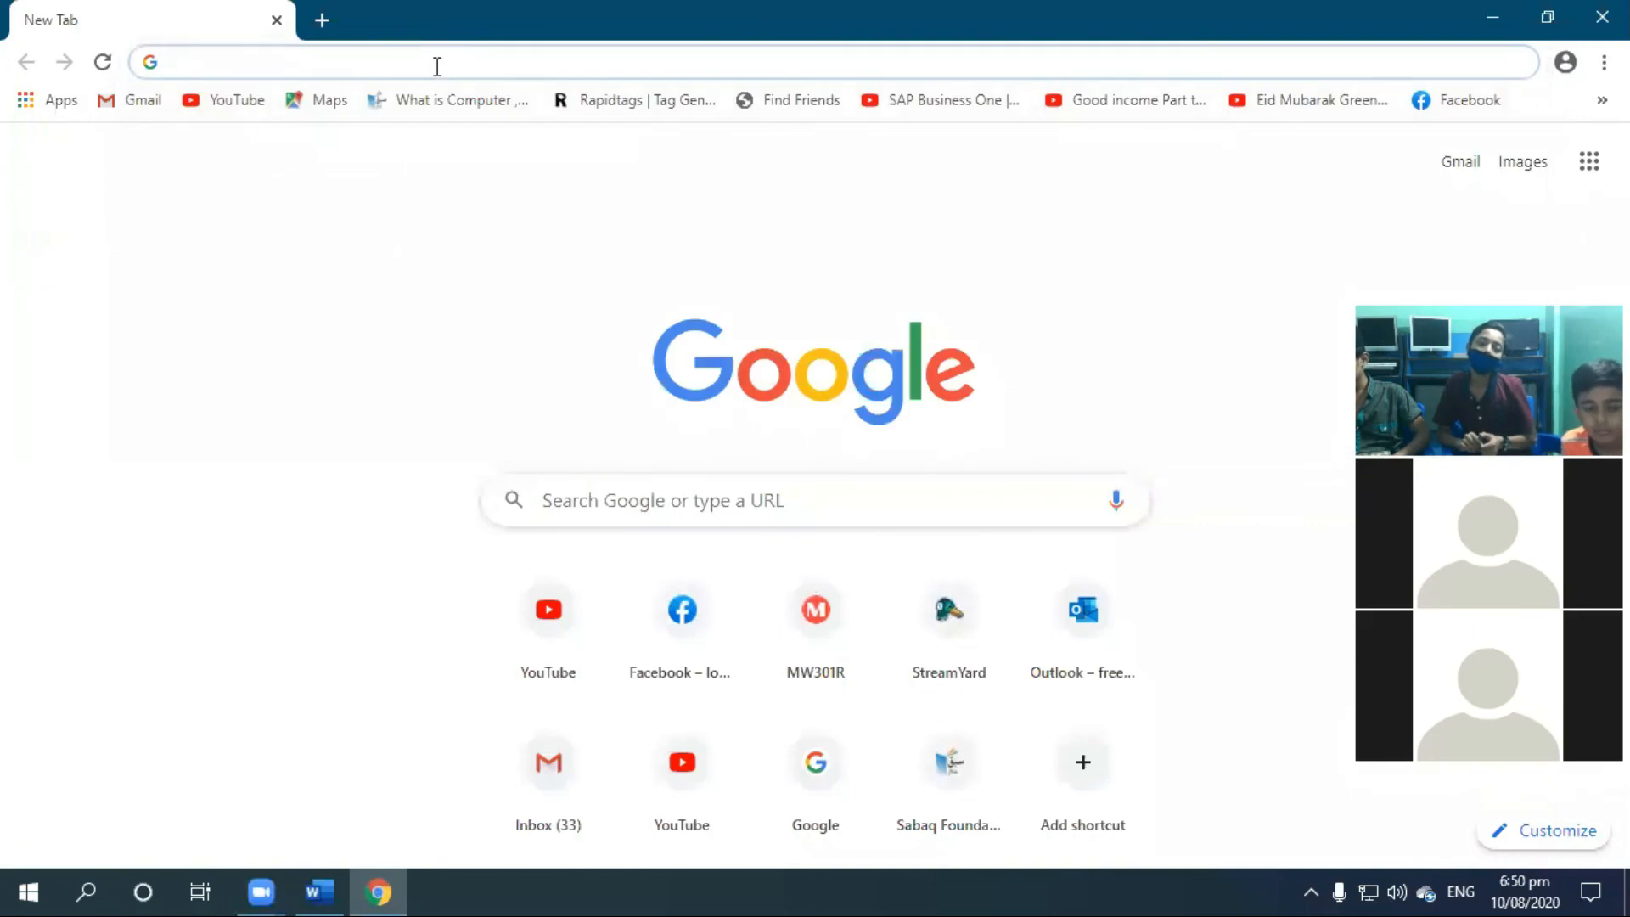
Step: Search Google Images for "time table format" and preview the School Time Table template with the "School Name Here" heading
type("time table ")
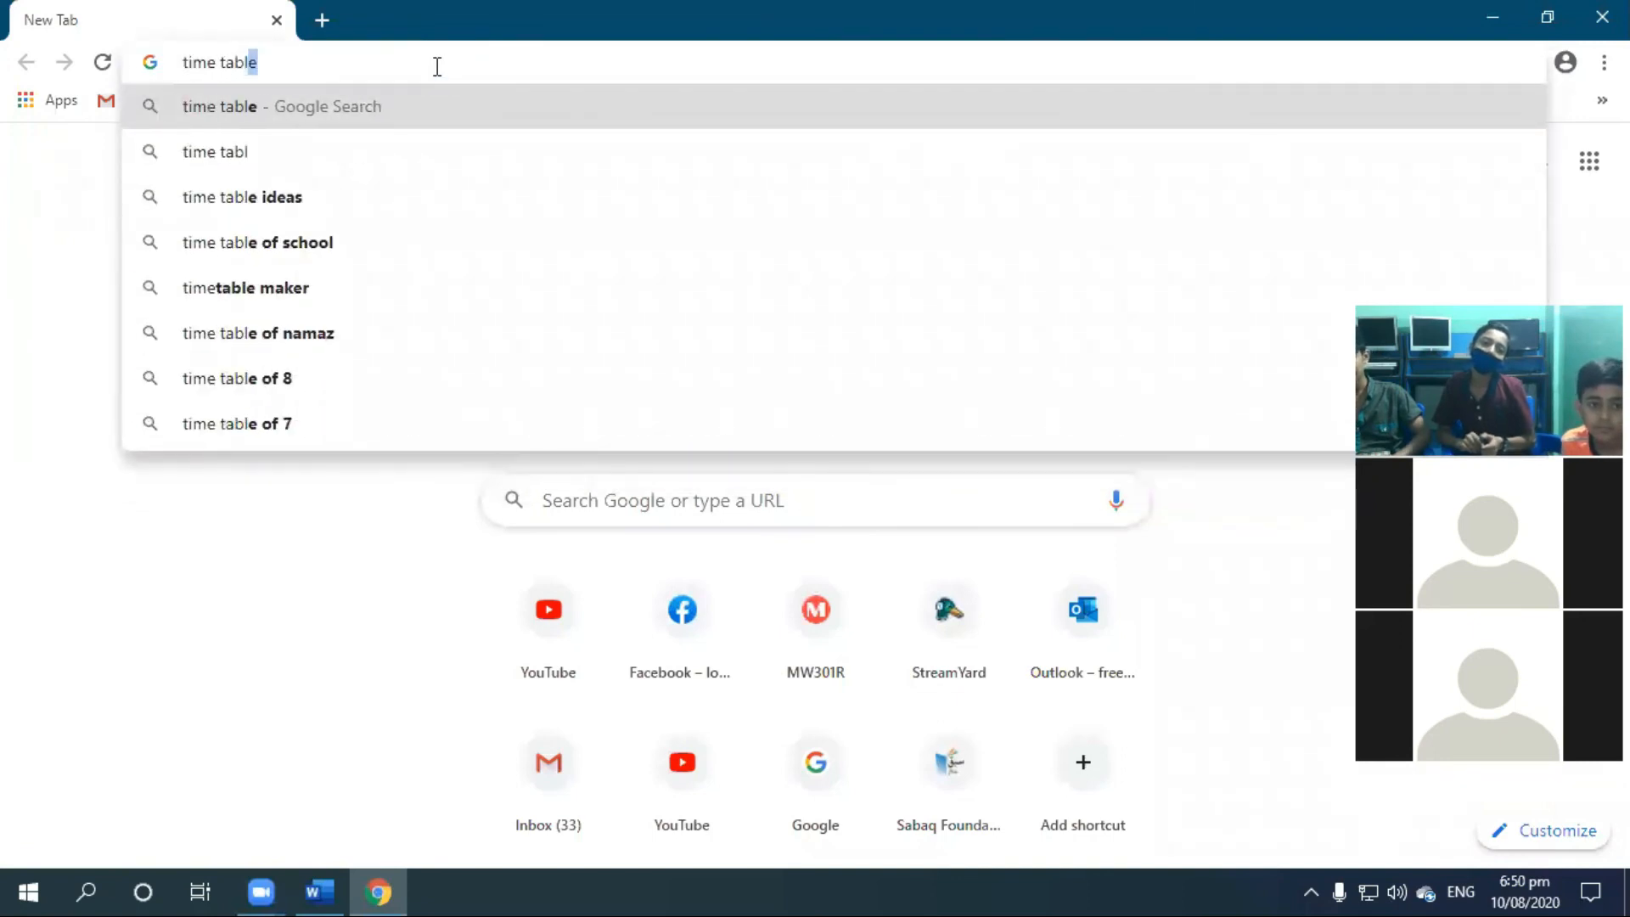
type("format")
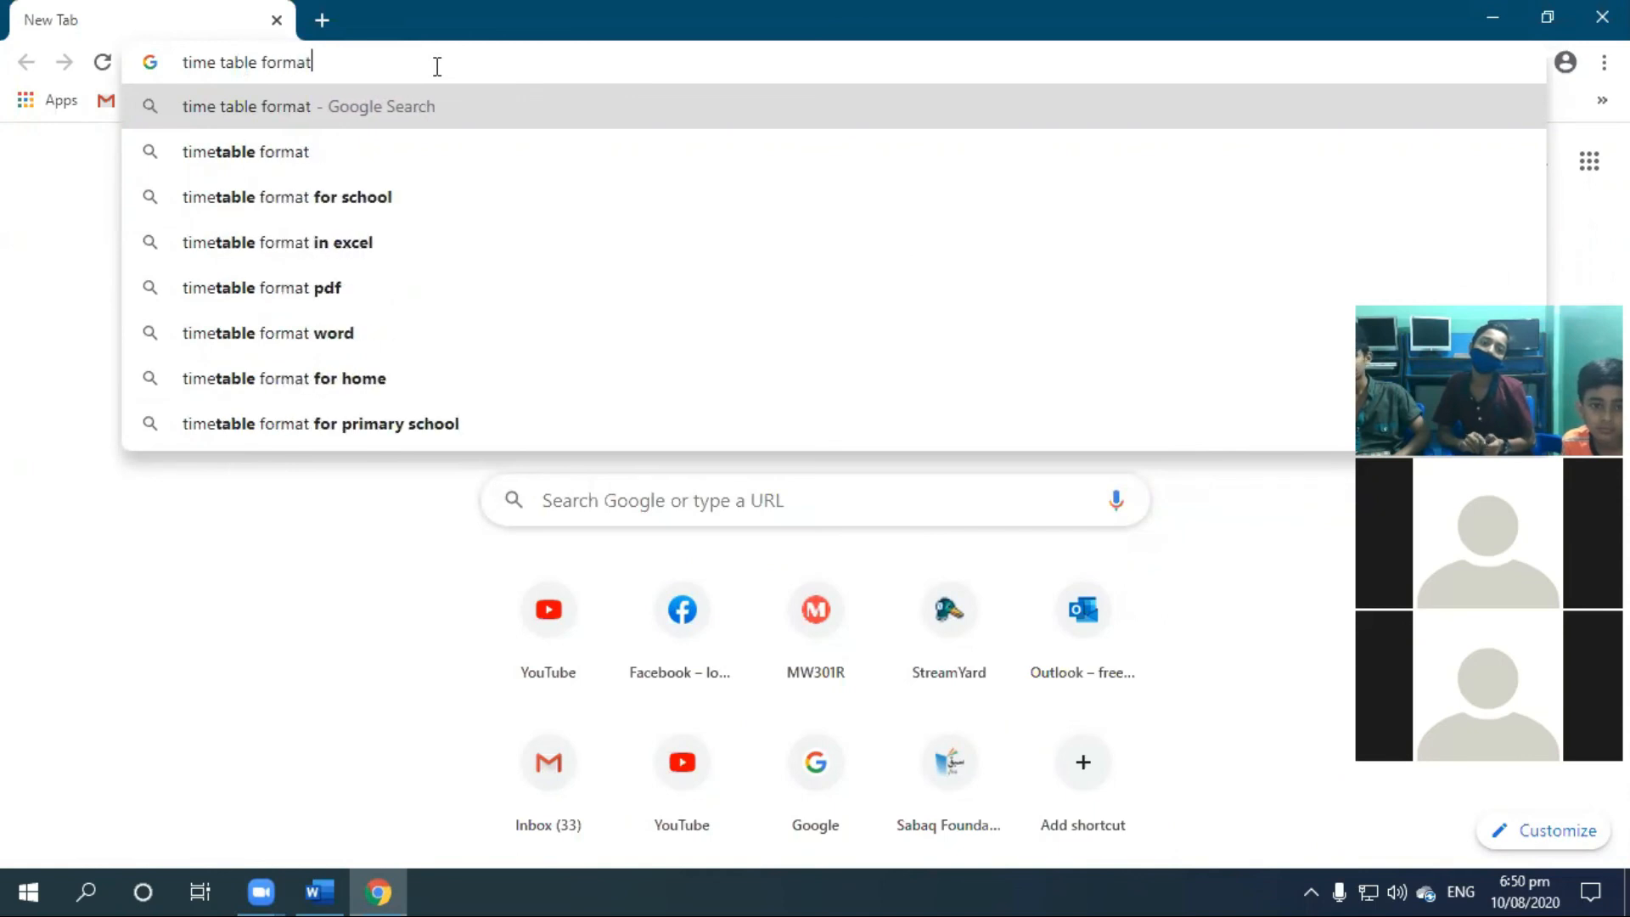
key("Return")
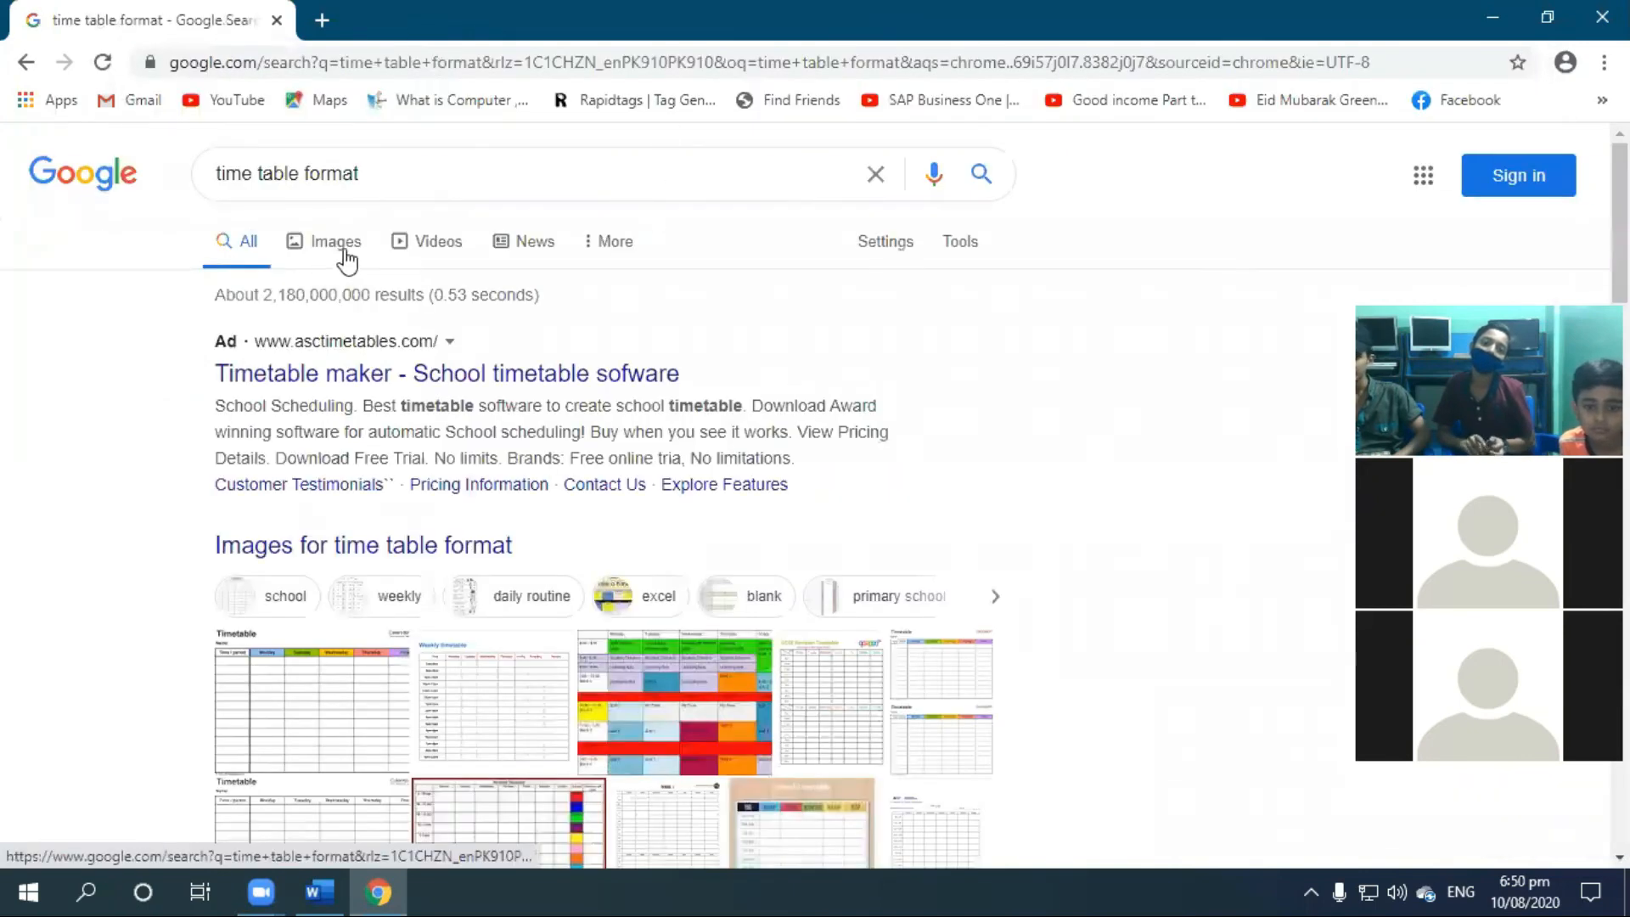
left_click(333, 259)
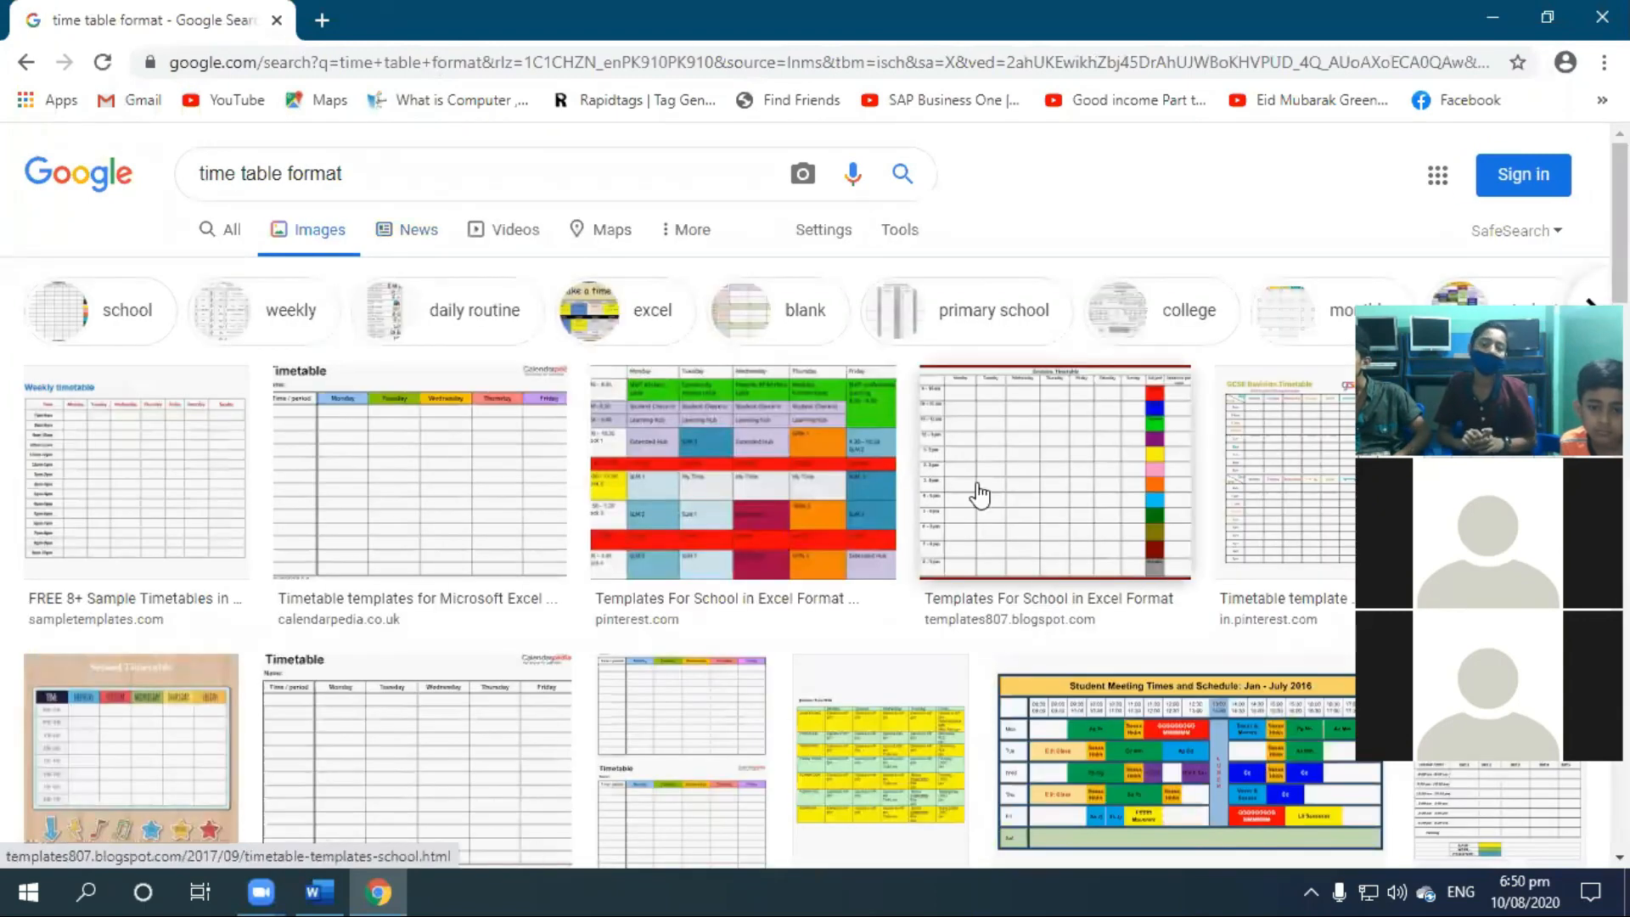
scroll(1050, 546, "down", 8)
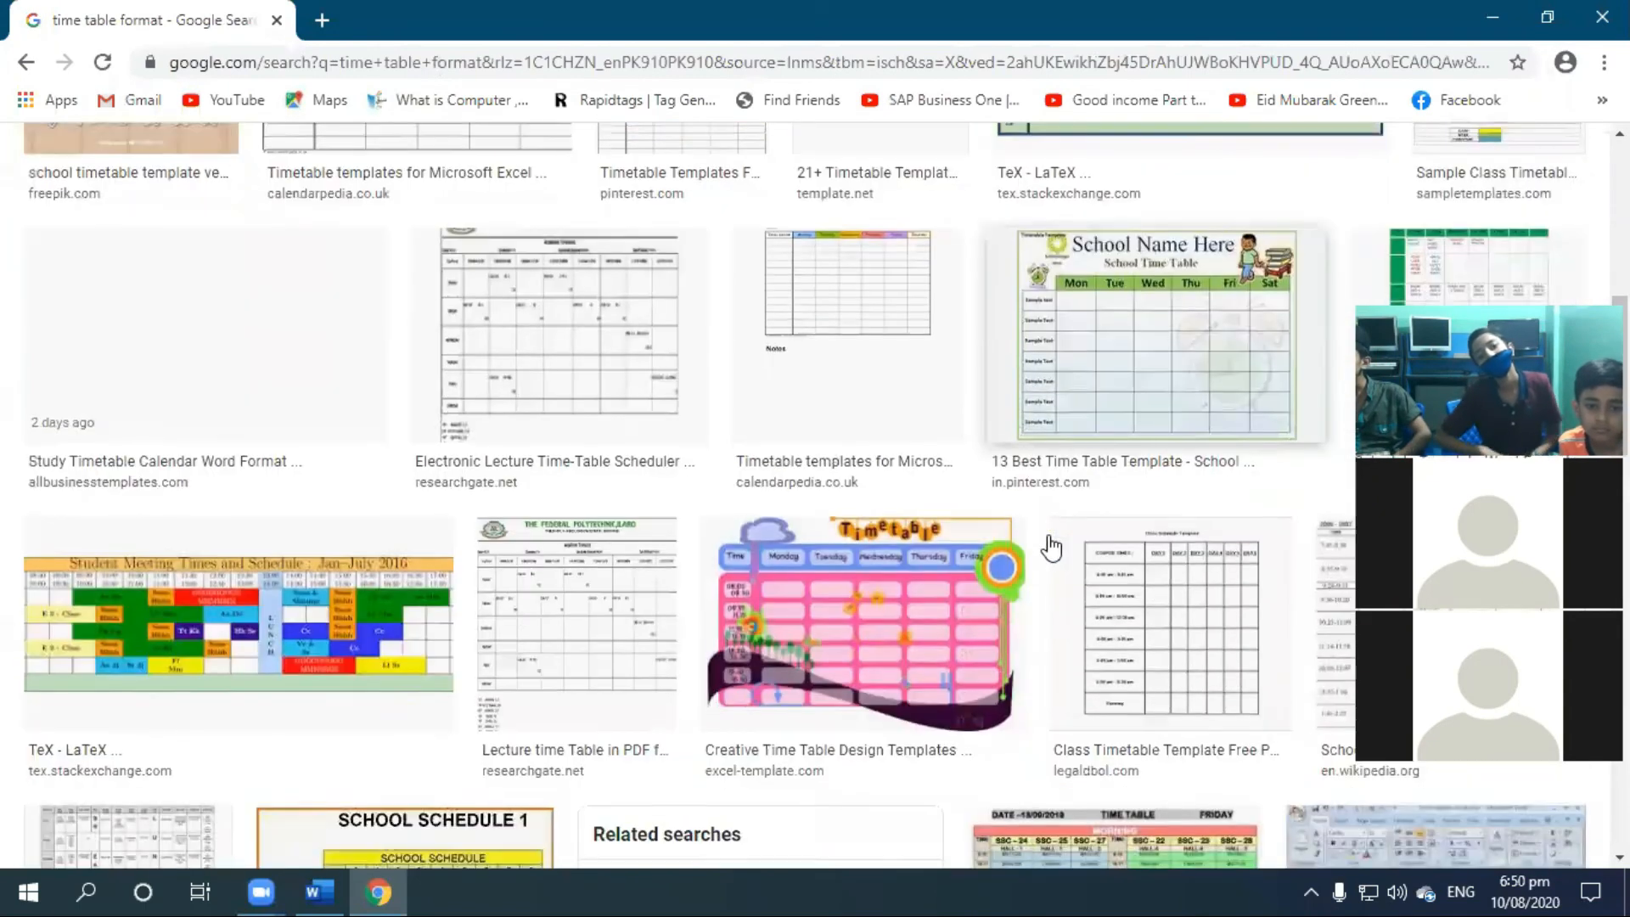
left_click(1159, 356)
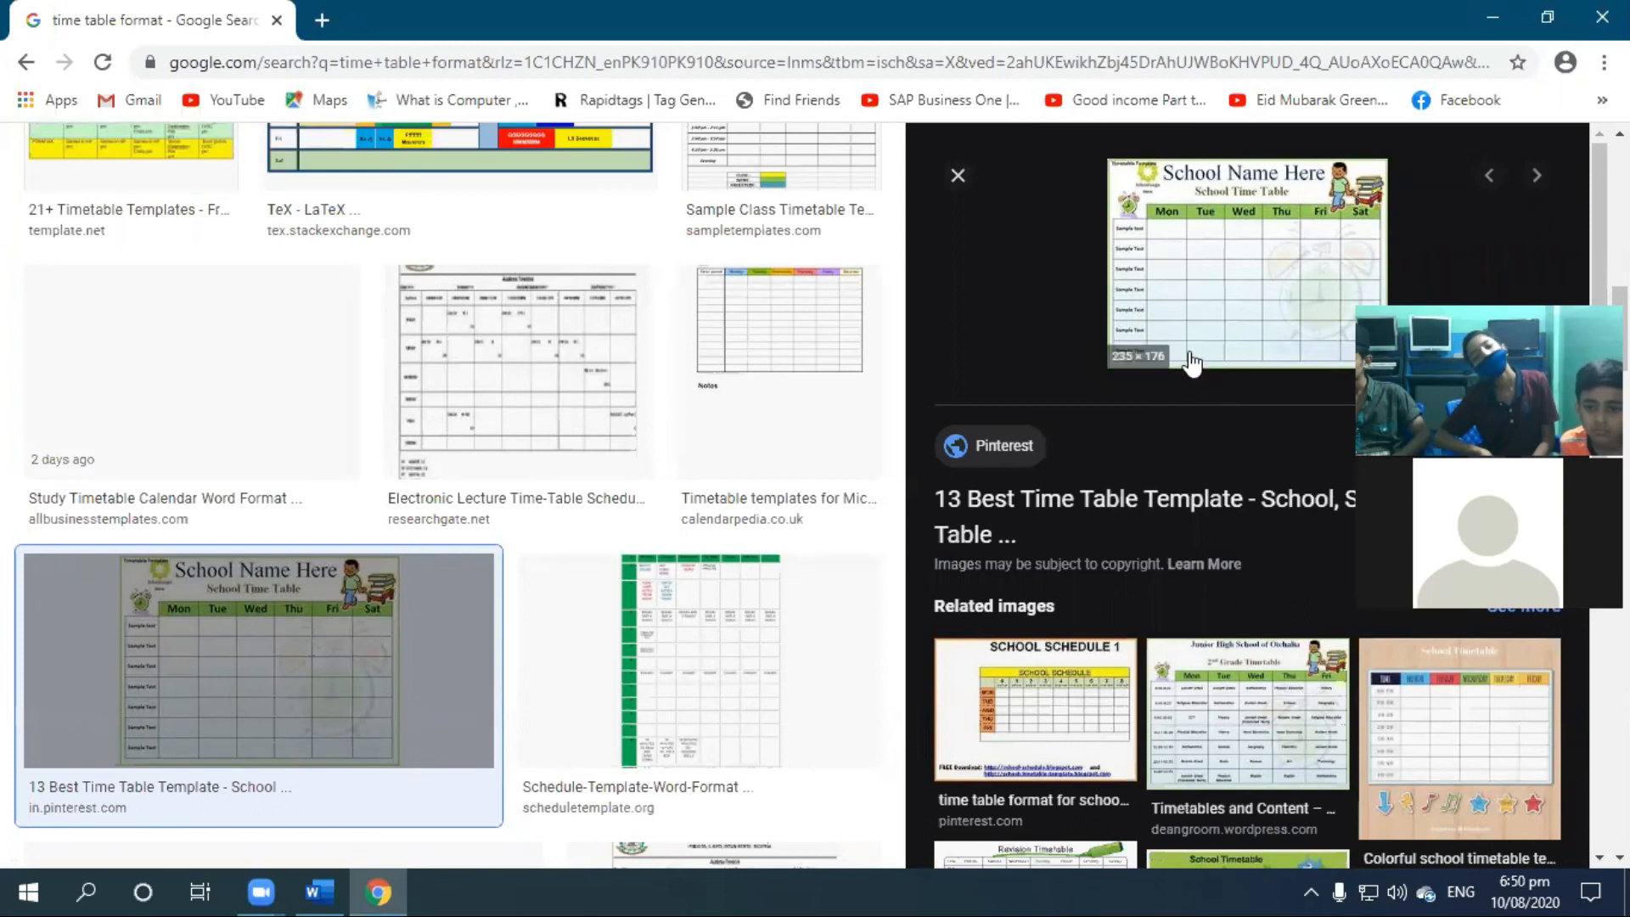
Step: Search Google Images for "calendar" and preview the free printable 2020 yearly calendar
scroll(634, 466, "up", 10)
left_click_drag(434, 157, 49, 185)
type("cal")
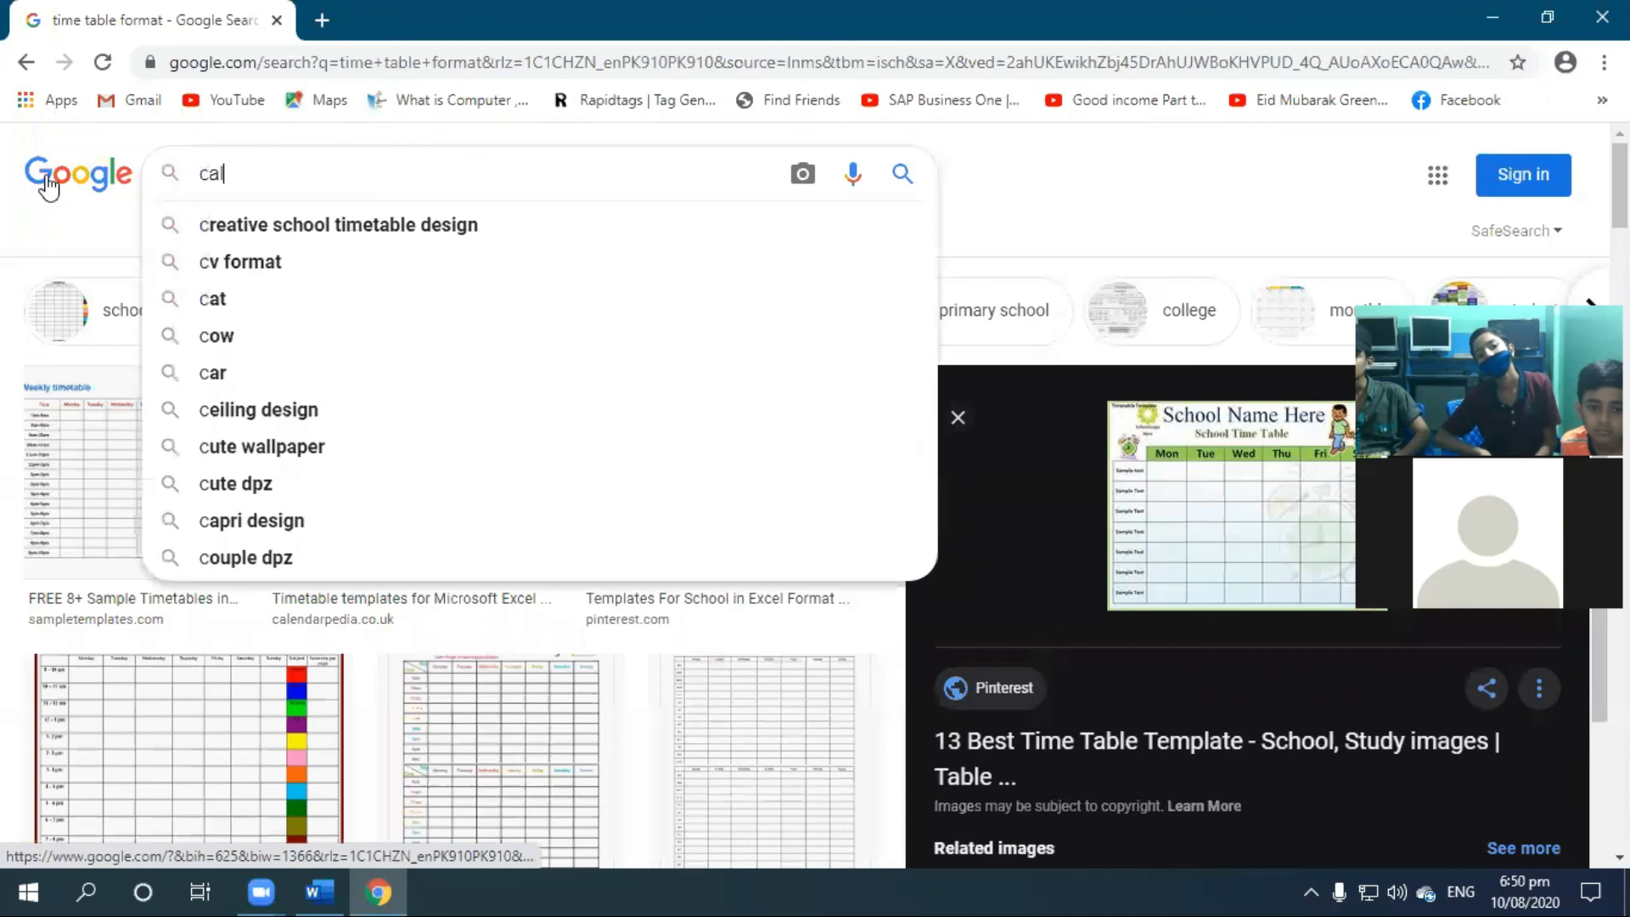
type("endar")
key("Return")
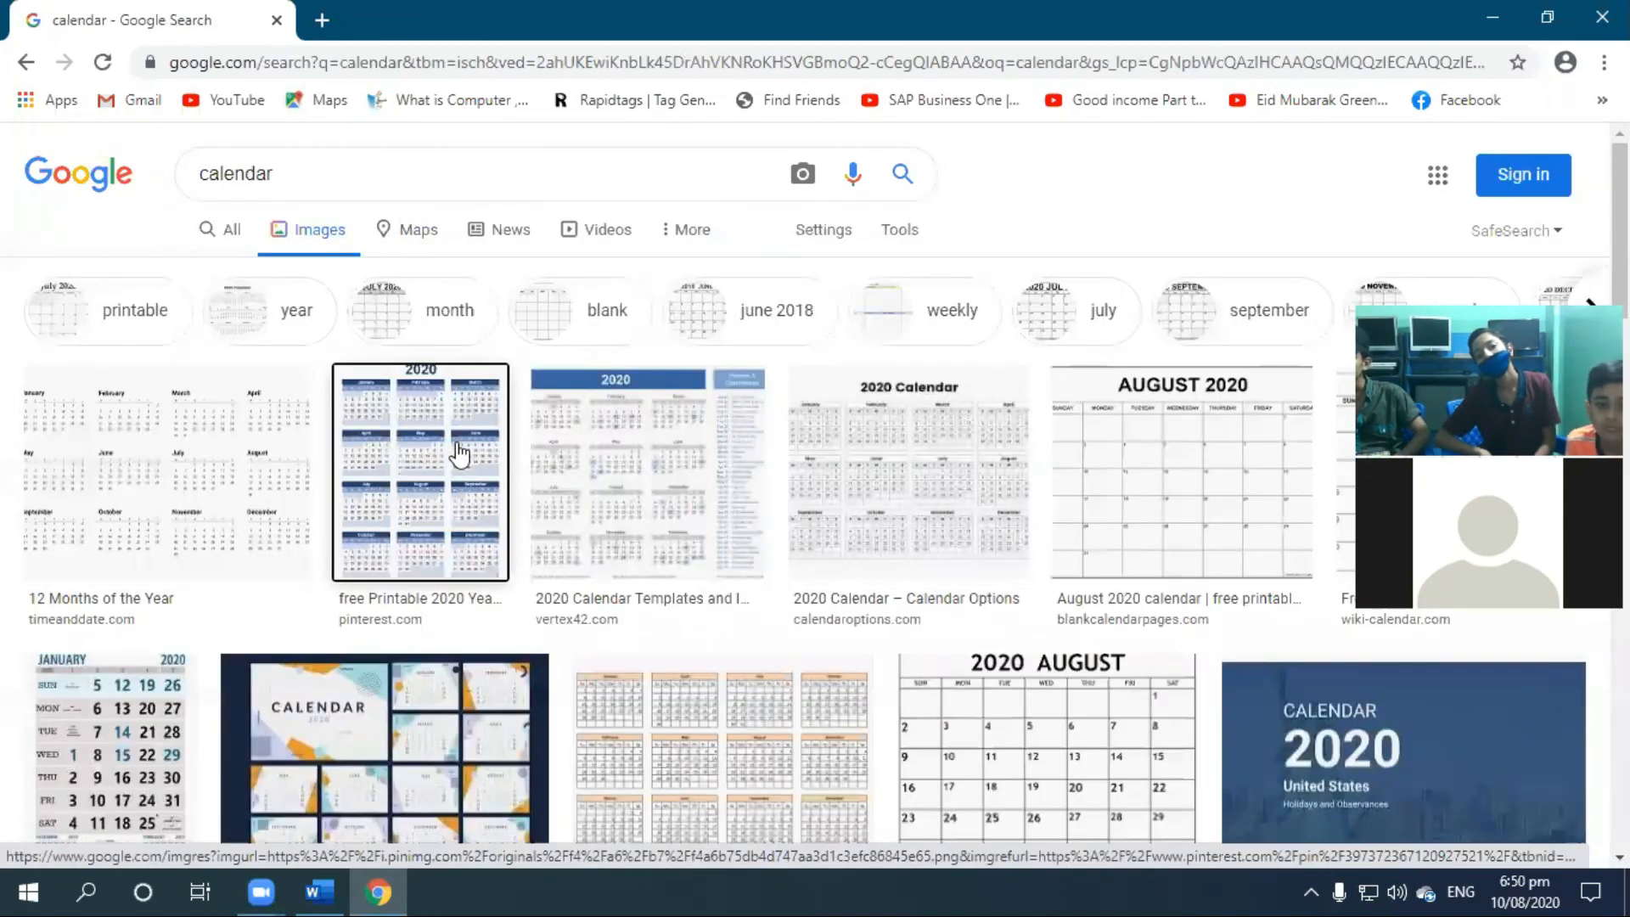
left_click(459, 455)
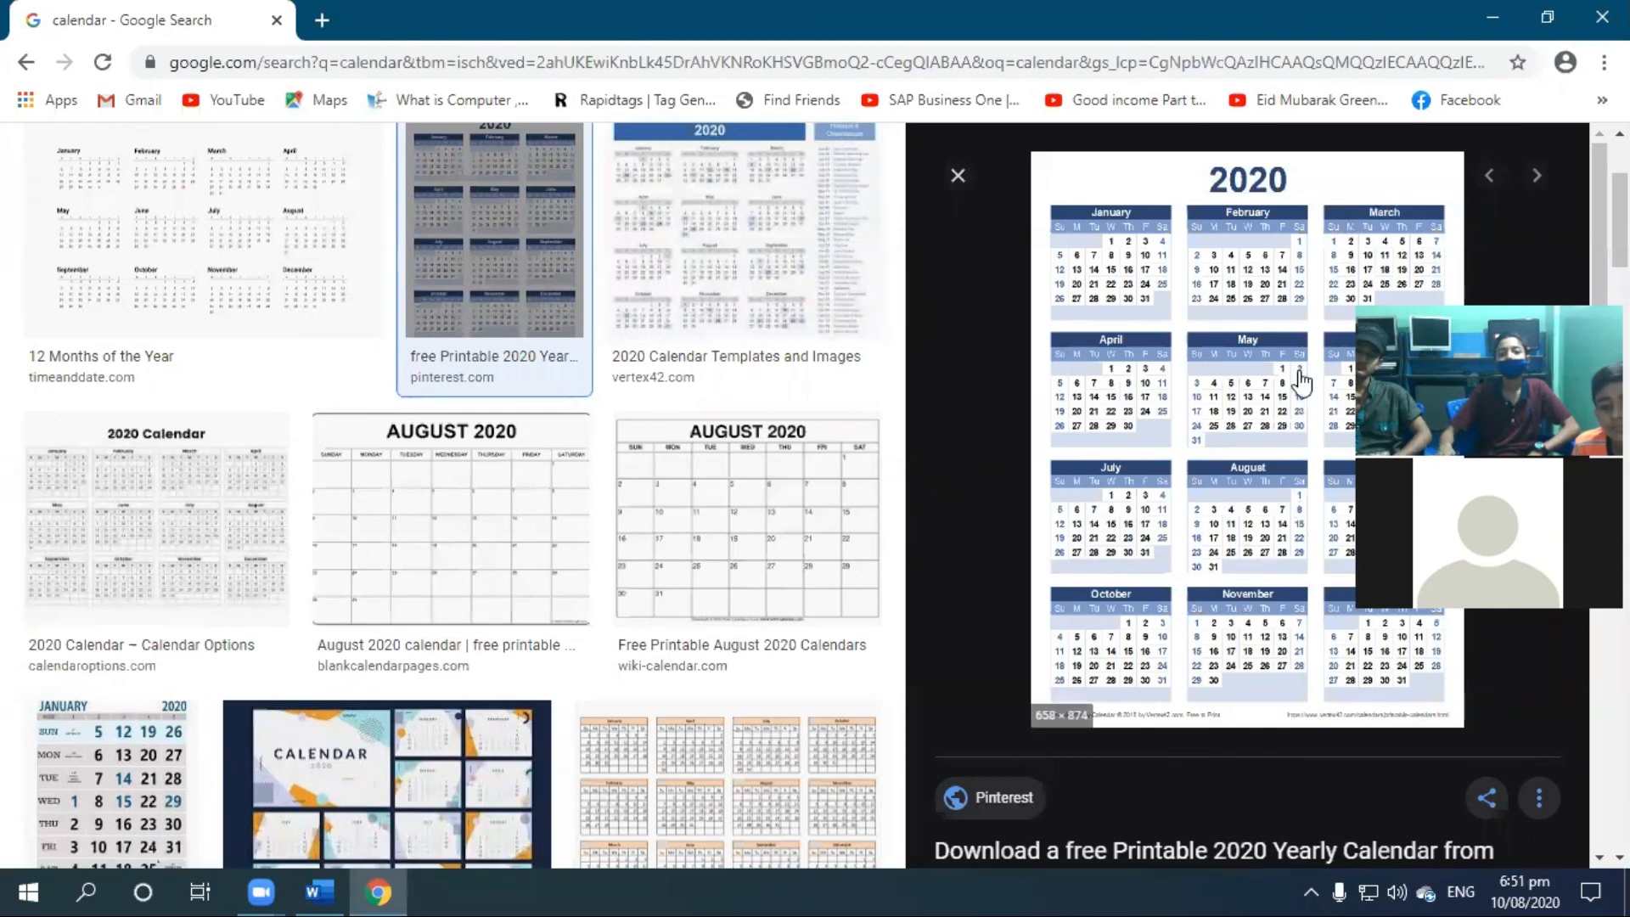
Step: Switch to the Word document, insert a table of 5 columns and 4 rows below the lizard picture, and show its layout tools
left_click(320, 892)
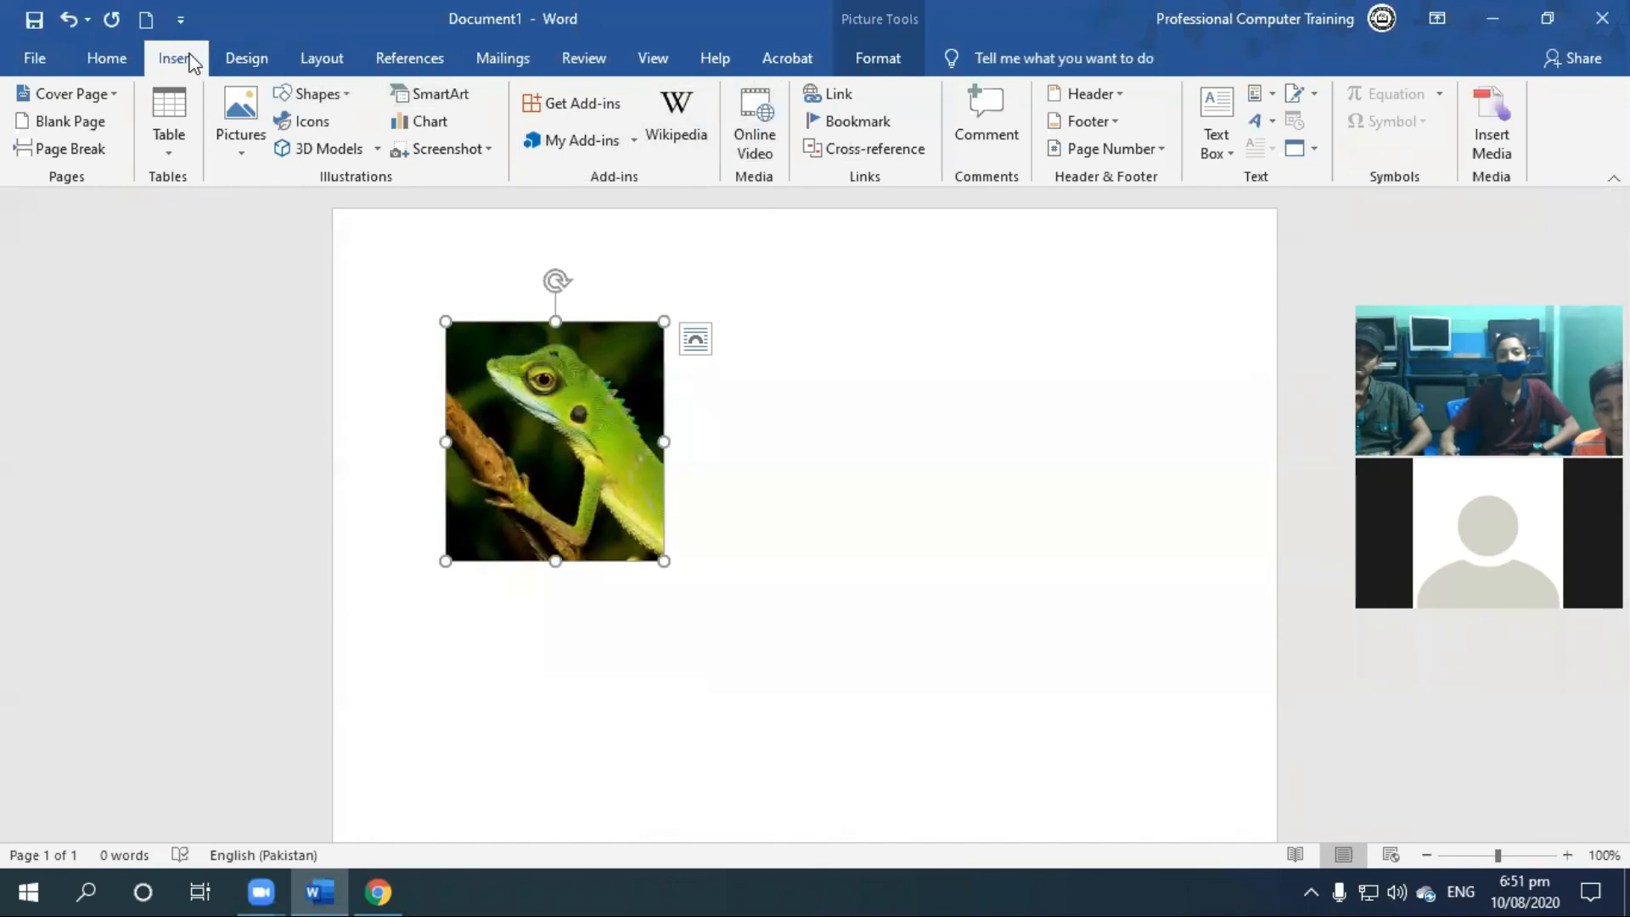
left_click(169, 123)
left_click(935, 648)
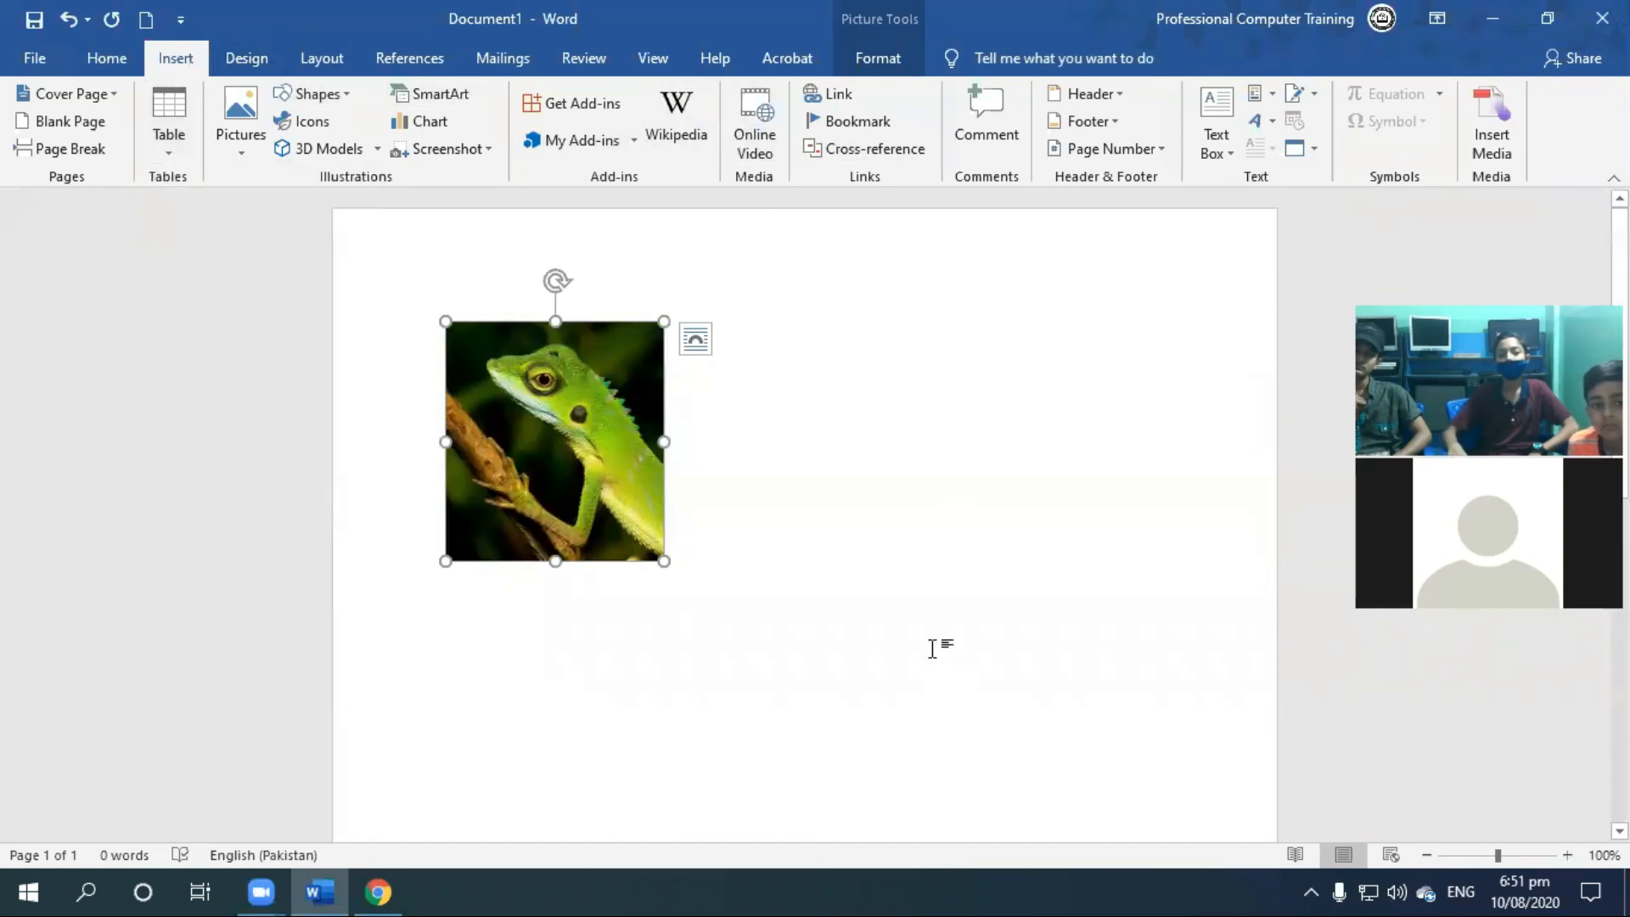
left_click(932, 648)
left_click(174, 123)
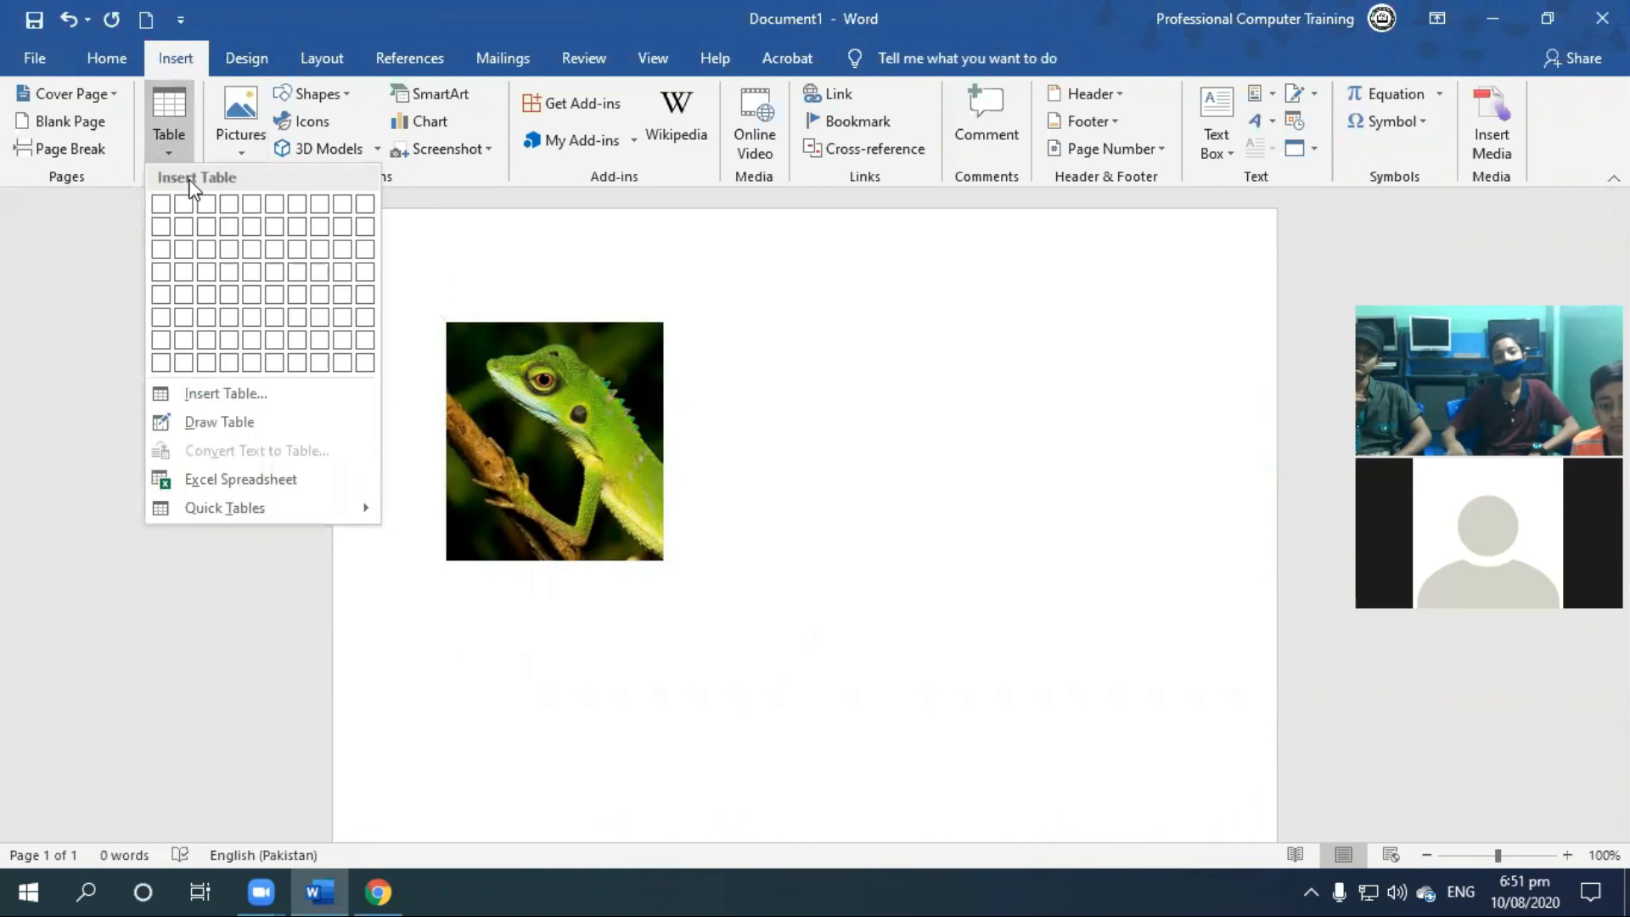
left_click(263, 285)
left_click(832, 654)
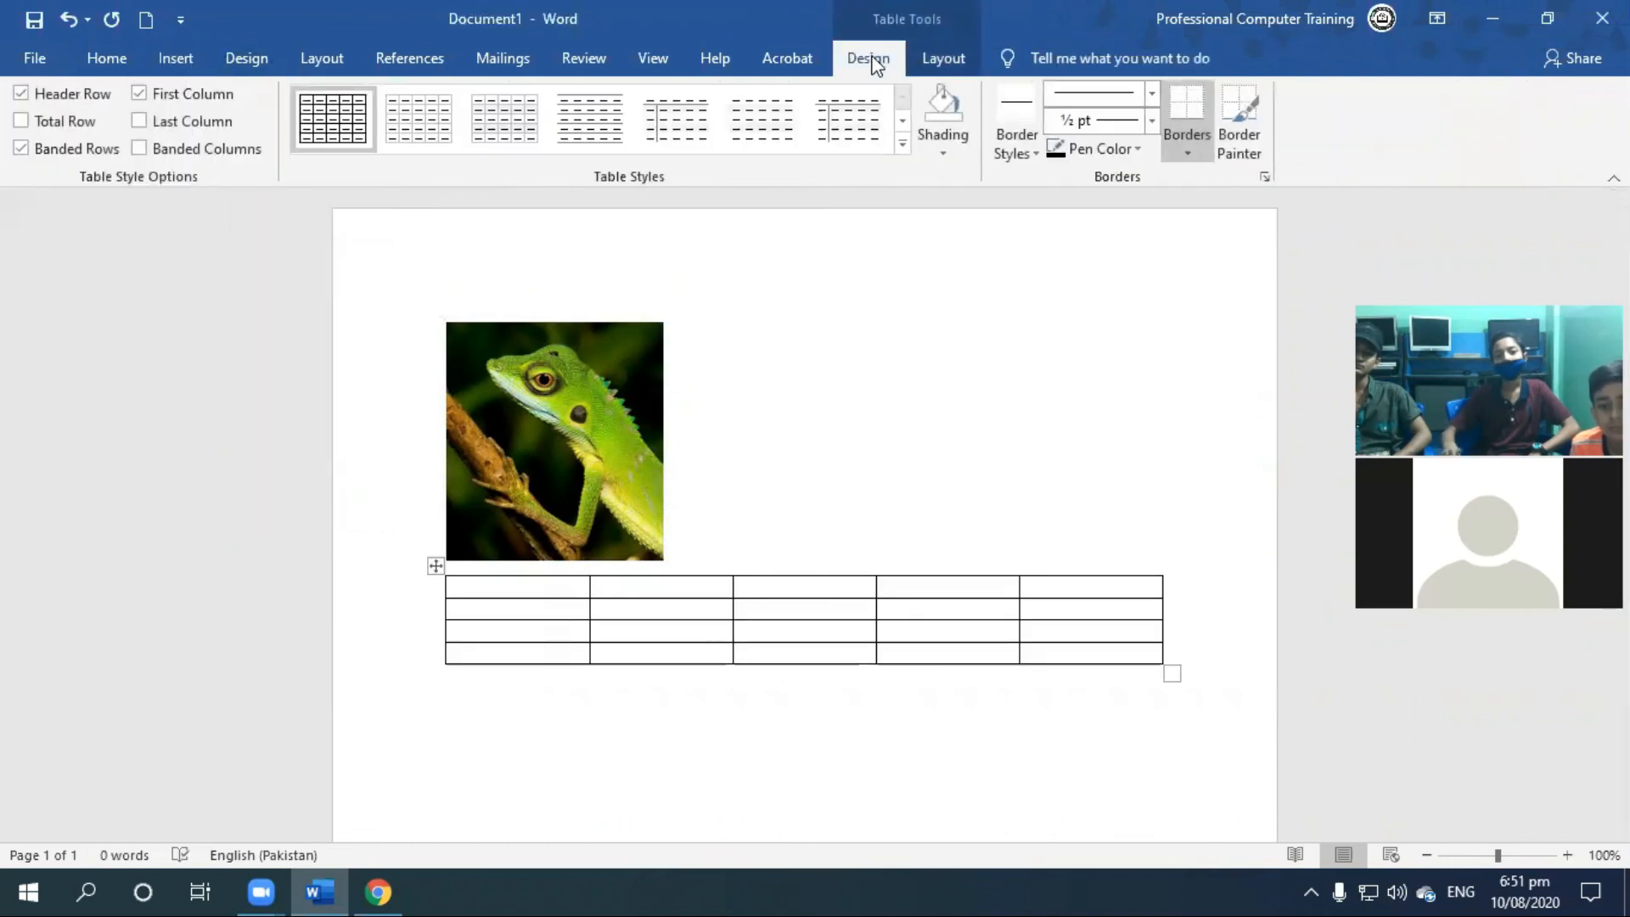
left_click(941, 61)
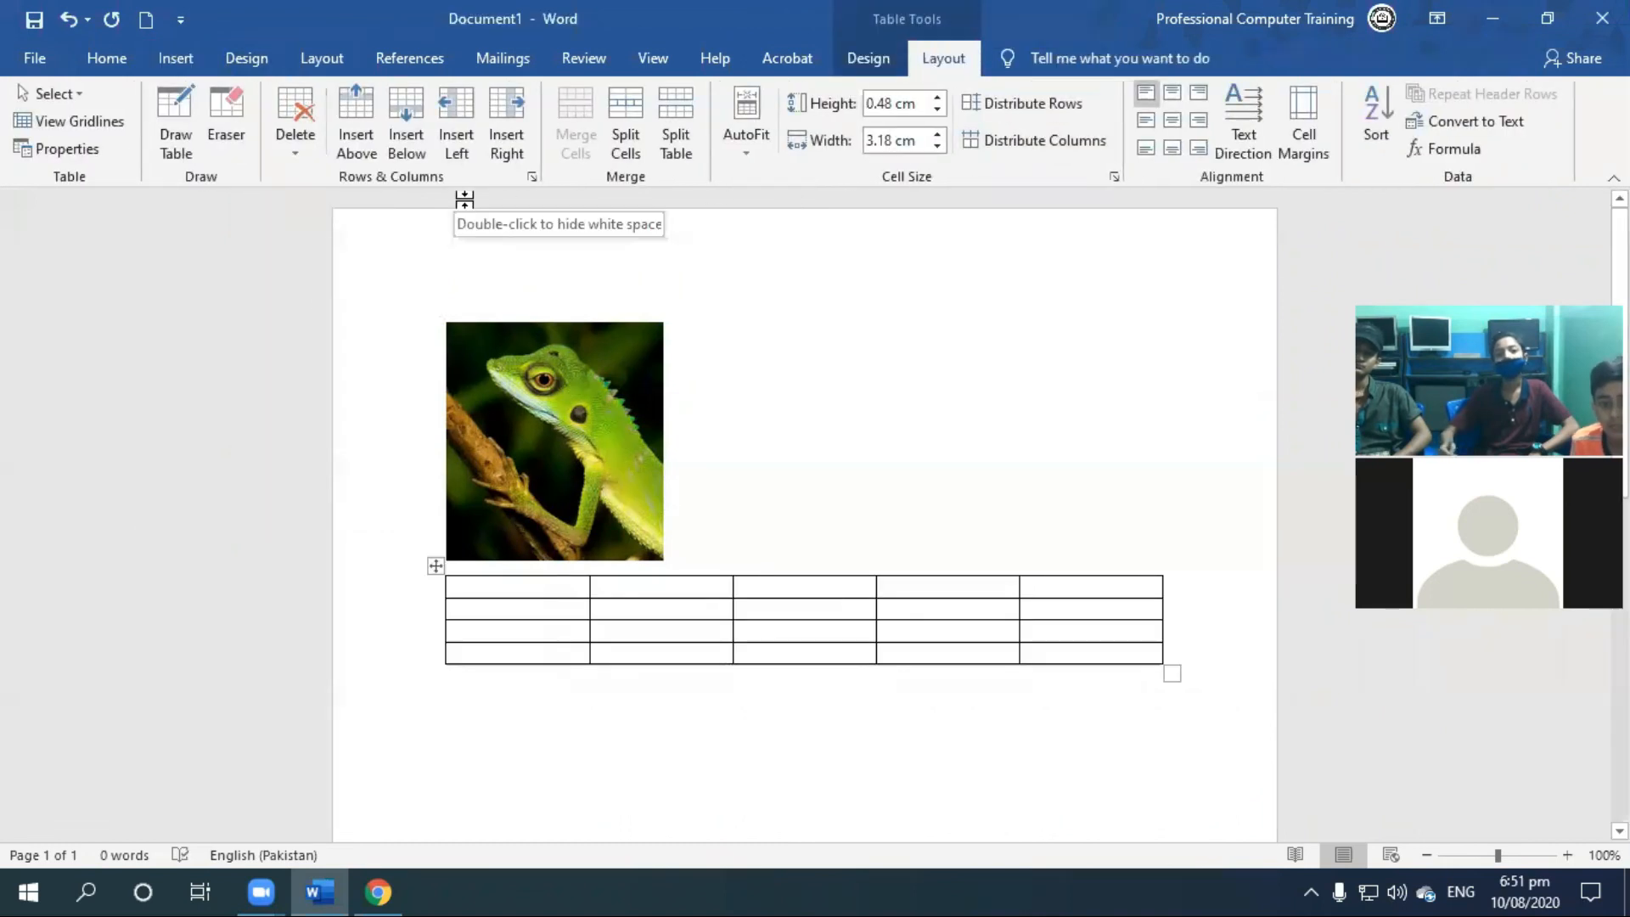